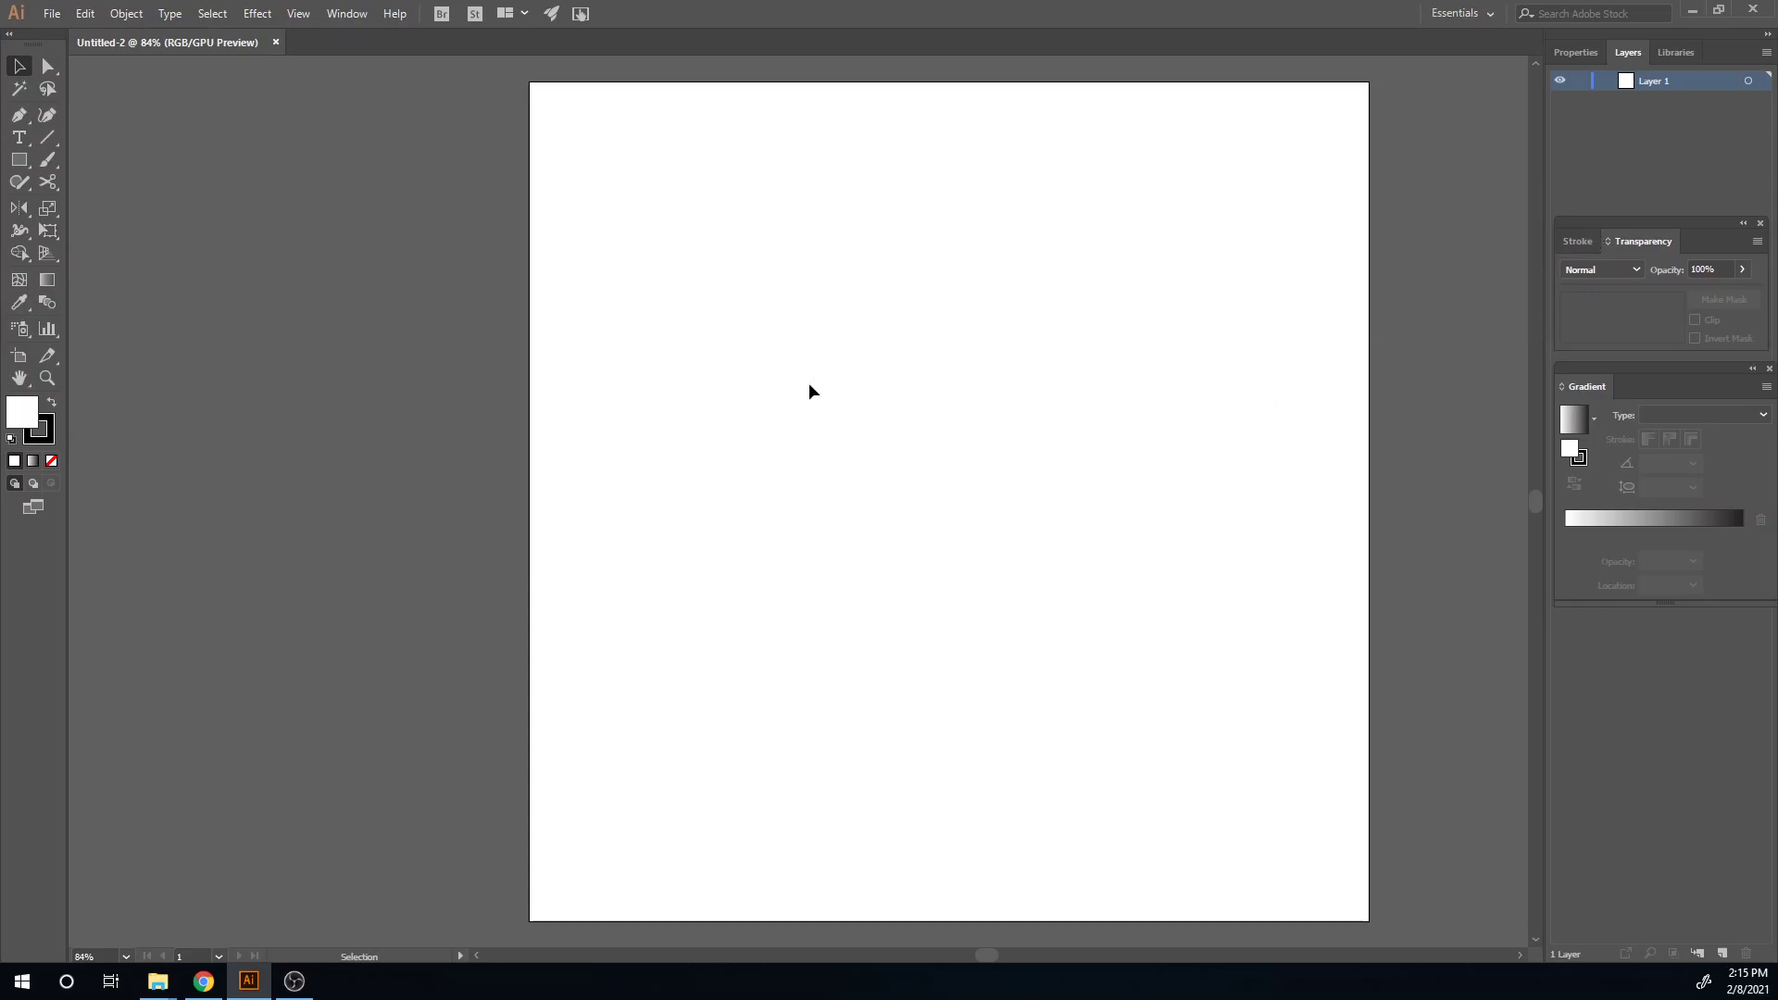
- Add a point text reading "skate" to the artboard
click(17, 141)
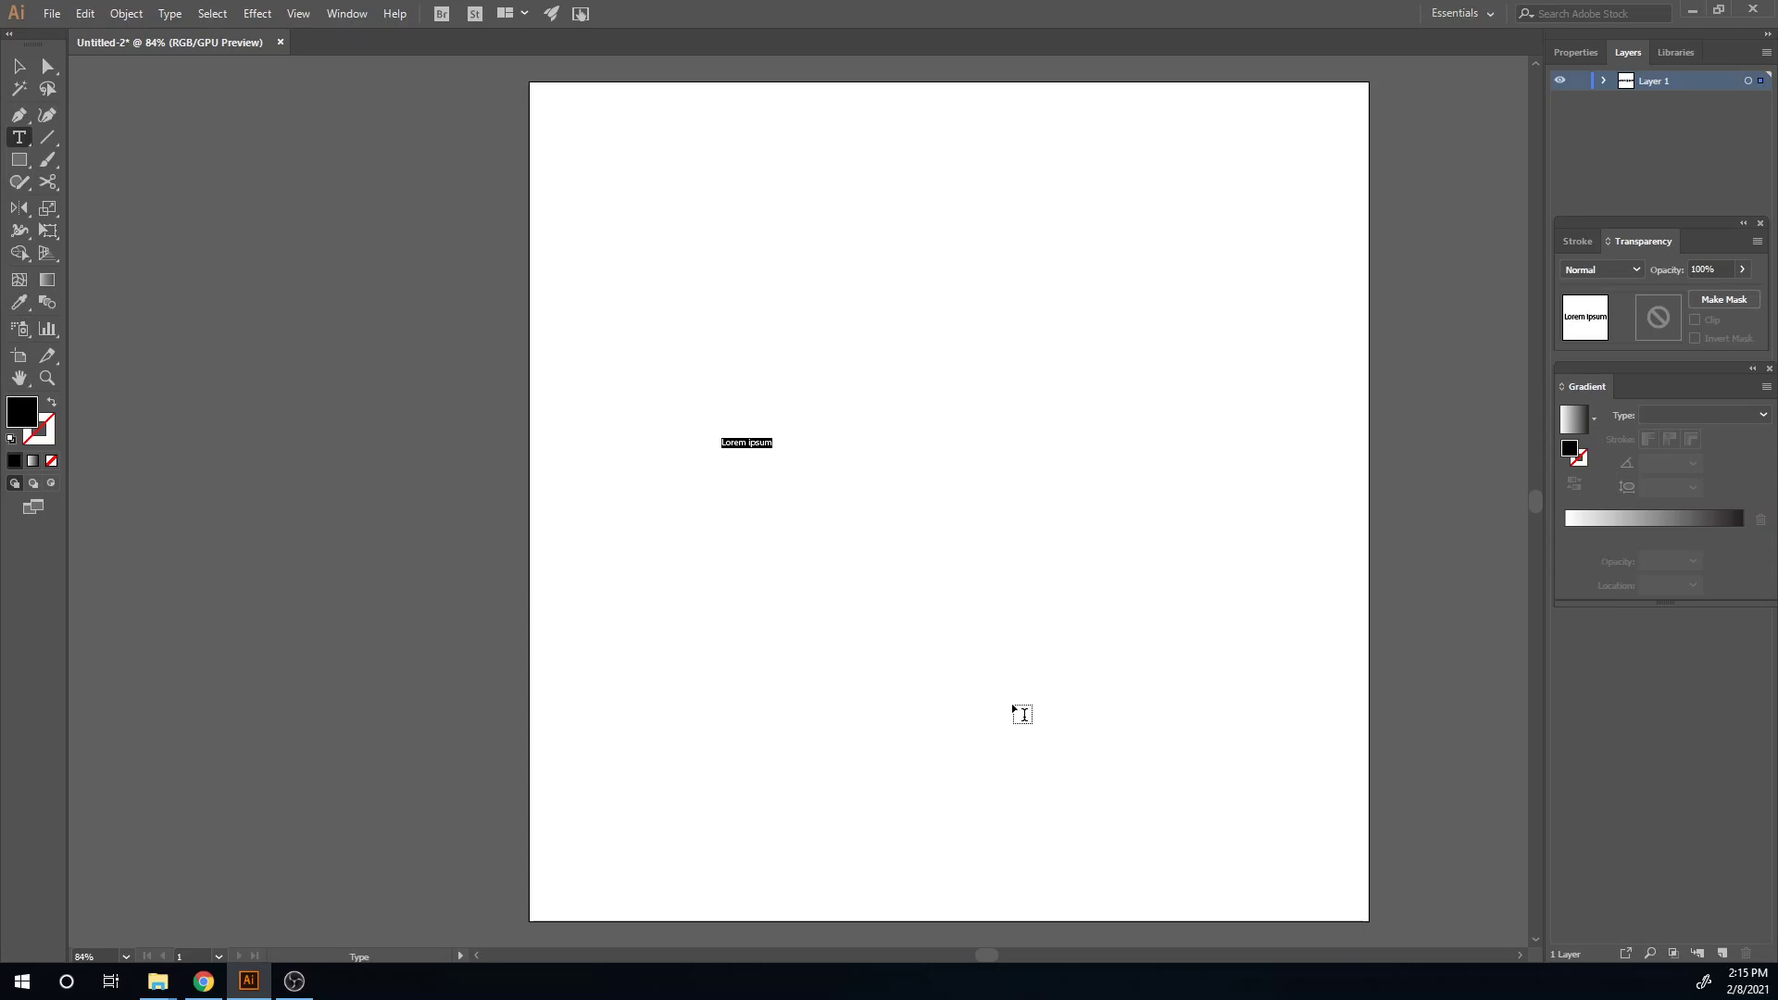
text(skate)
- Show the text's properties and move the floating Gradient and Transparency panels beside the toolbox so they no longer cover them
click(1575, 53)
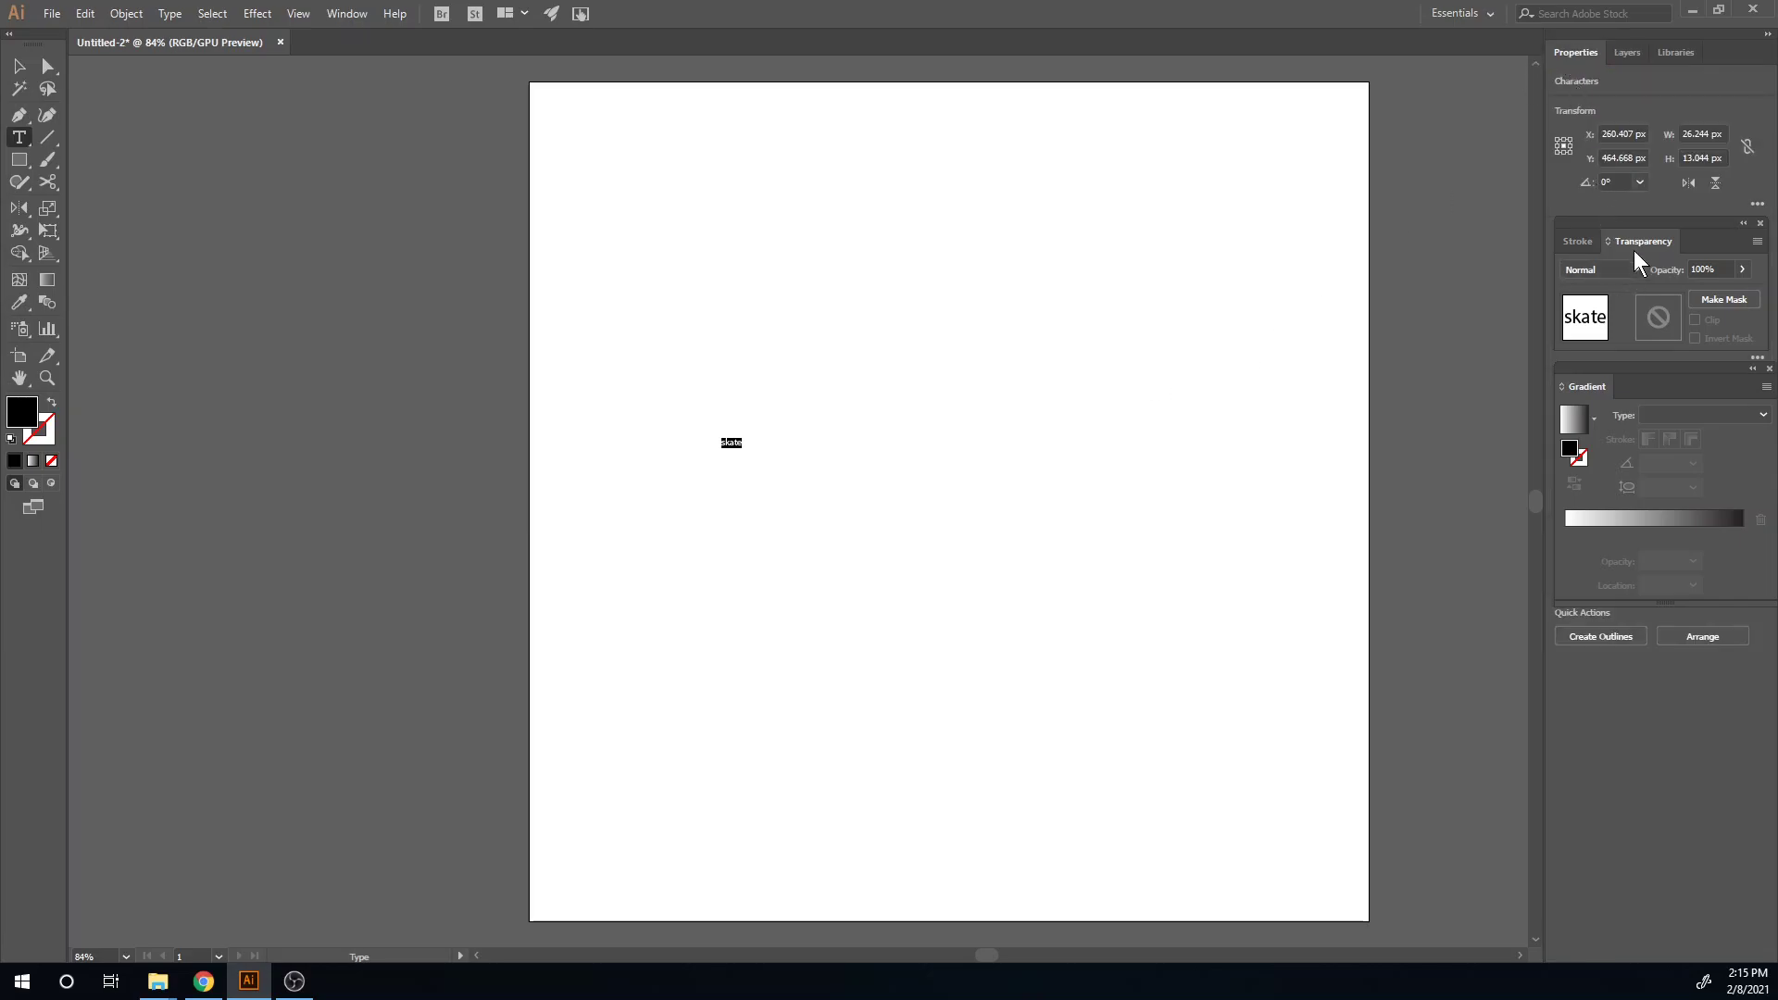
mouse_move(1645, 237)
mouse_down()
mouse_move(1676, 483)
mouse_move(1674, 698)
mouse_move(1655, 706)
mouse_up()
drag(1610, 374, 132, 80)
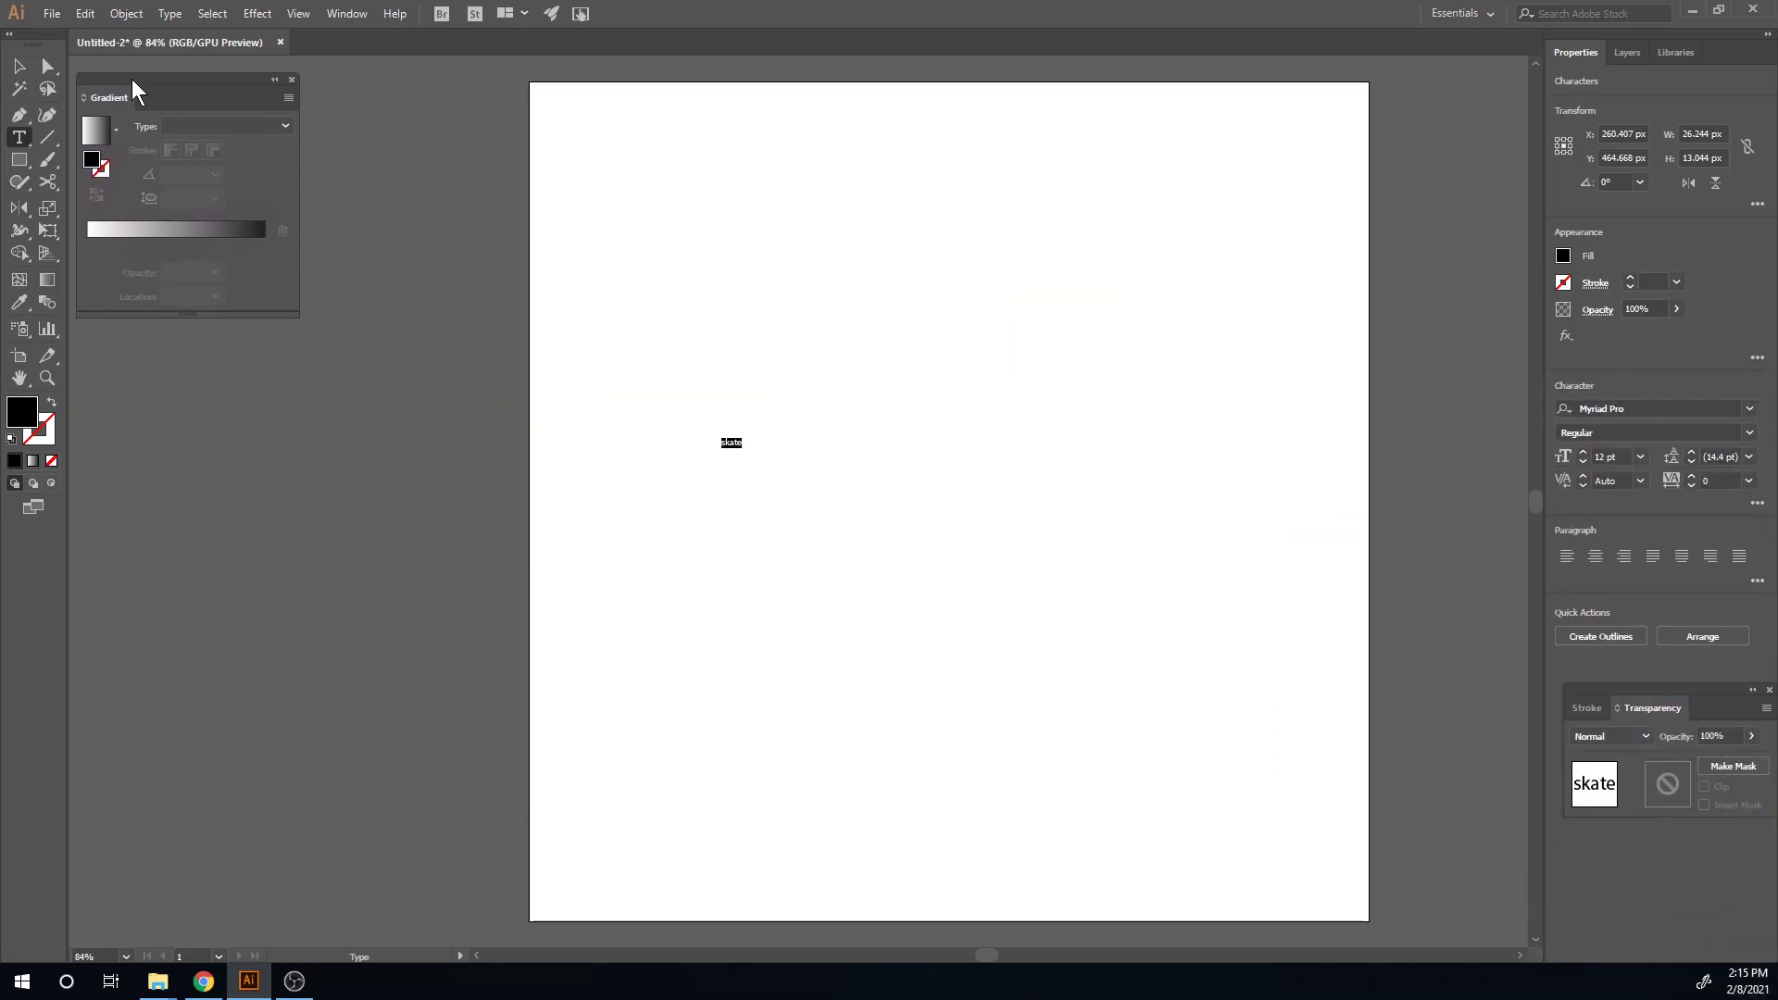
drag(1722, 693, 231, 343)
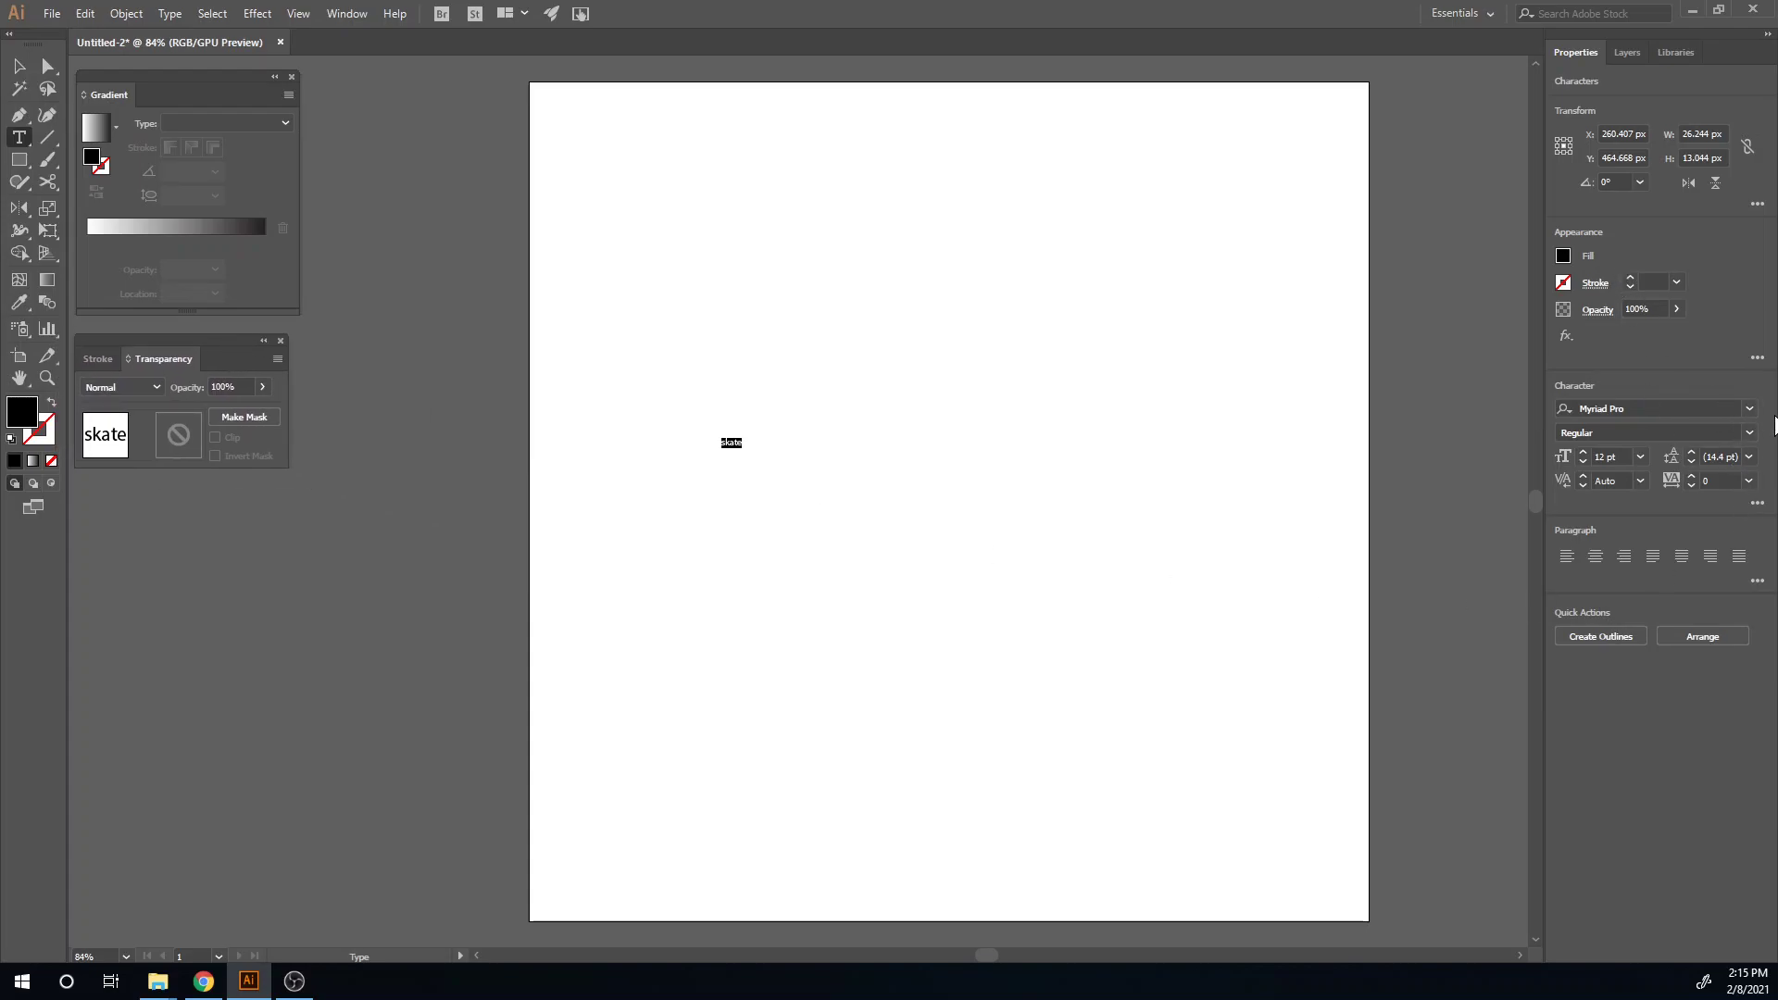
- Set the text's font to Big Black Bear, enlarge it to about 747 px wide and place it across the artboard's upper half
click(1749, 408)
click(1643, 482)
click(18, 67)
drag(750, 448, 1290, 771)
drag(1173, 647, 1107, 458)
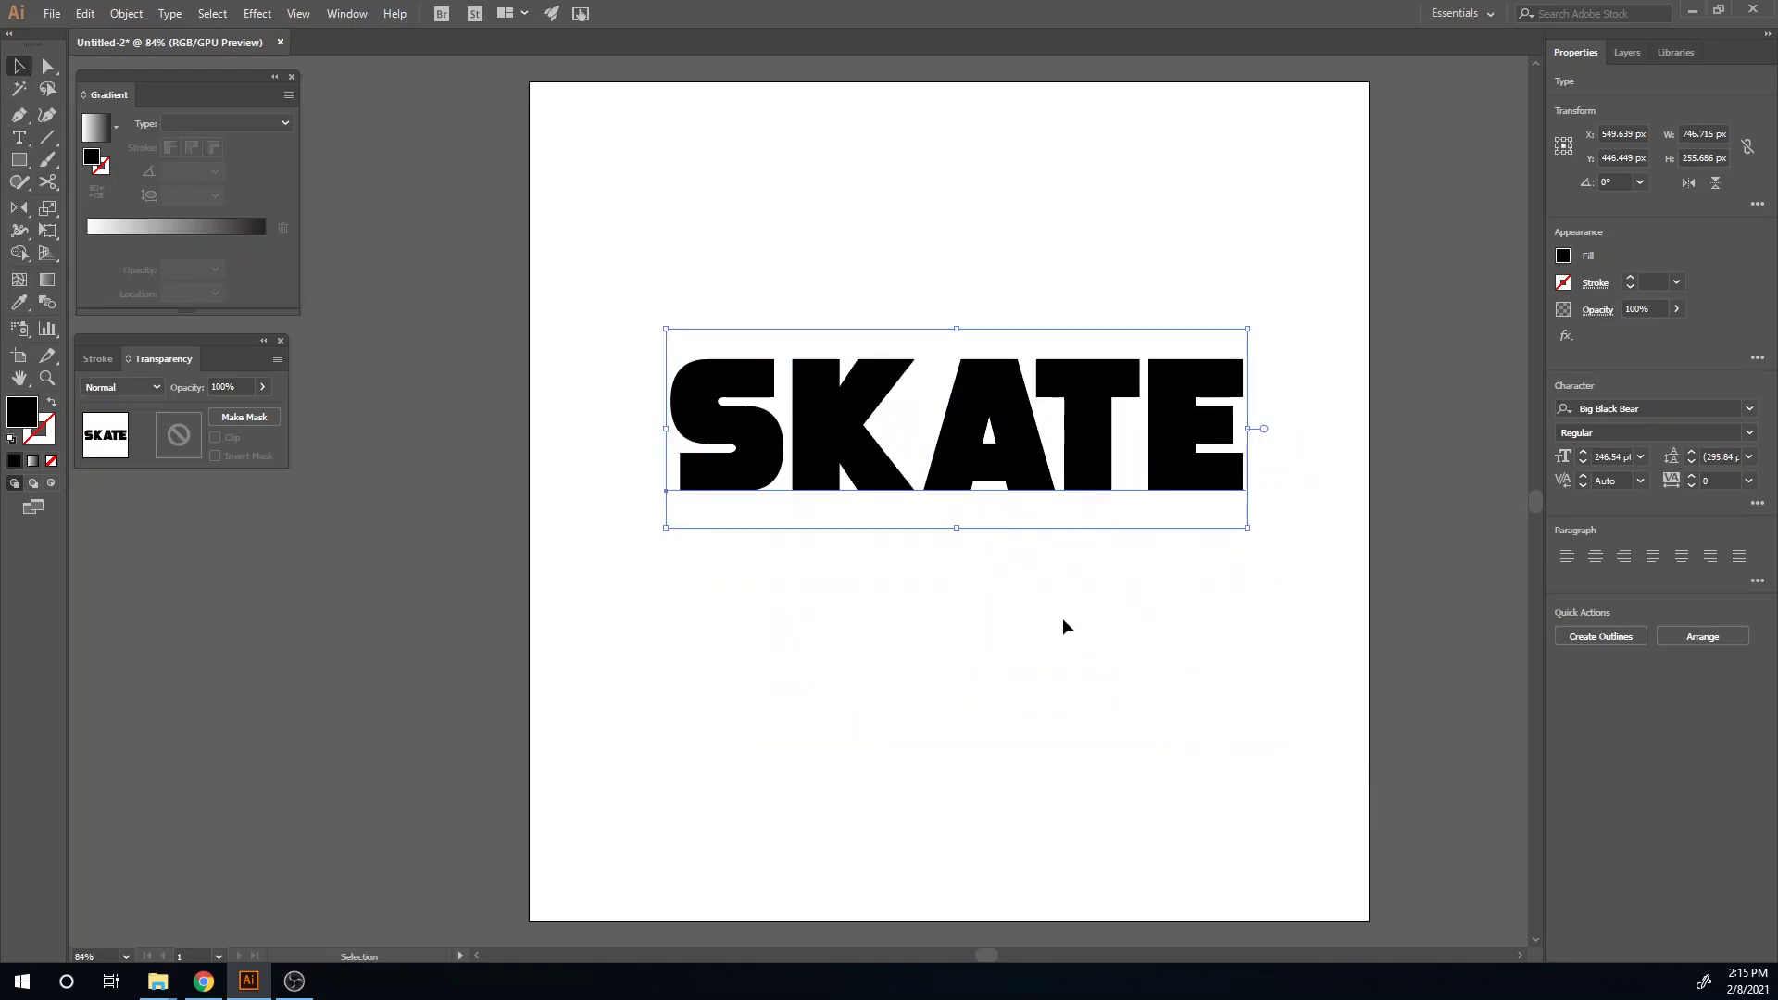
click(1061, 618)
click(1029, 469)
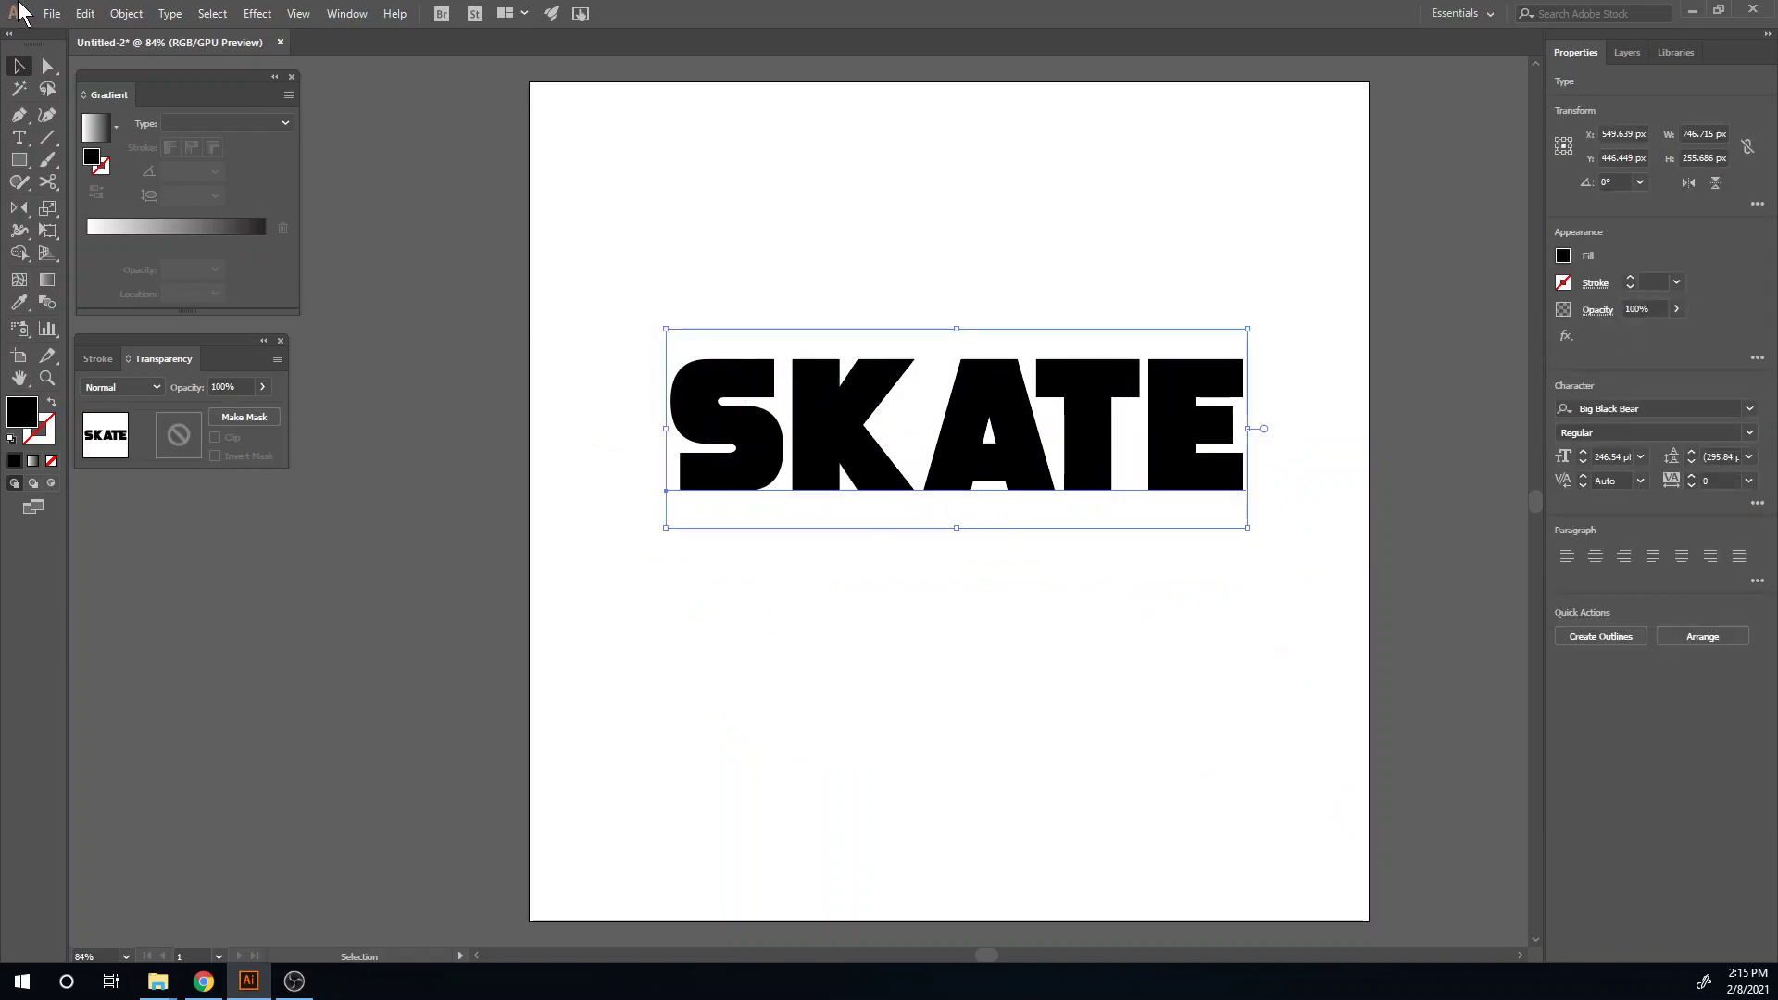
- Convert the SKATE text to outlines and ungroup it into separate letters
click(245, 13)
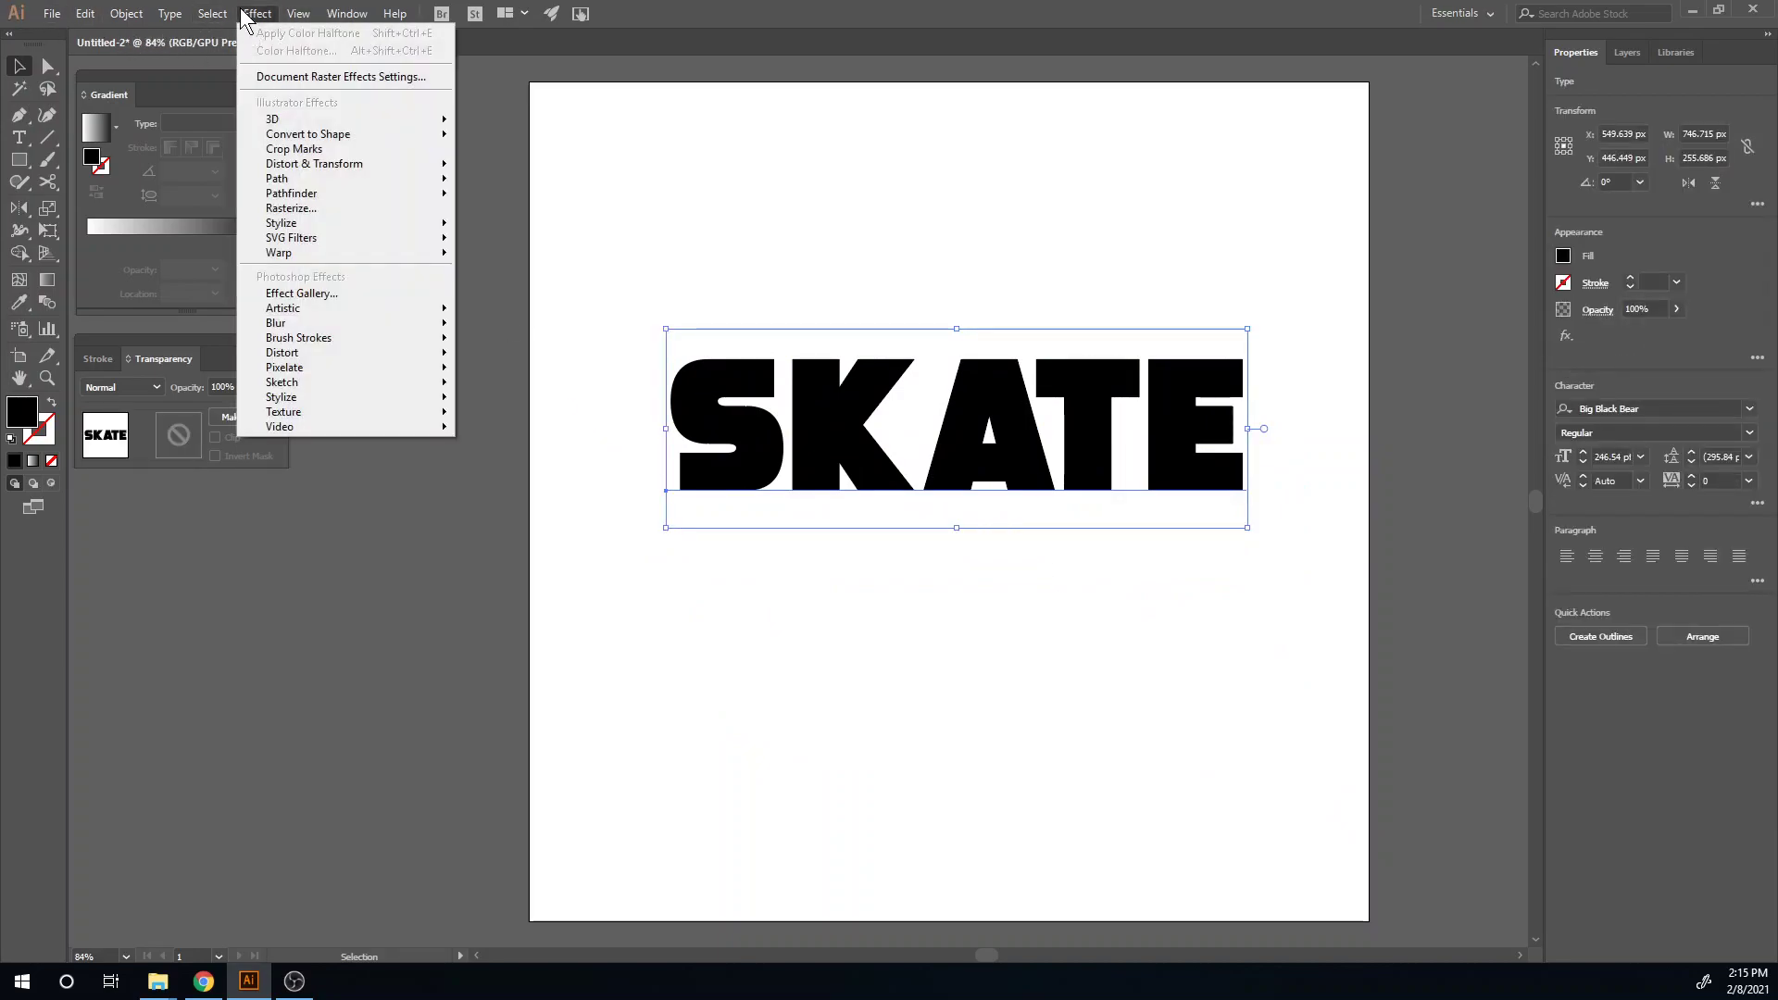
mouse_move(169, 13)
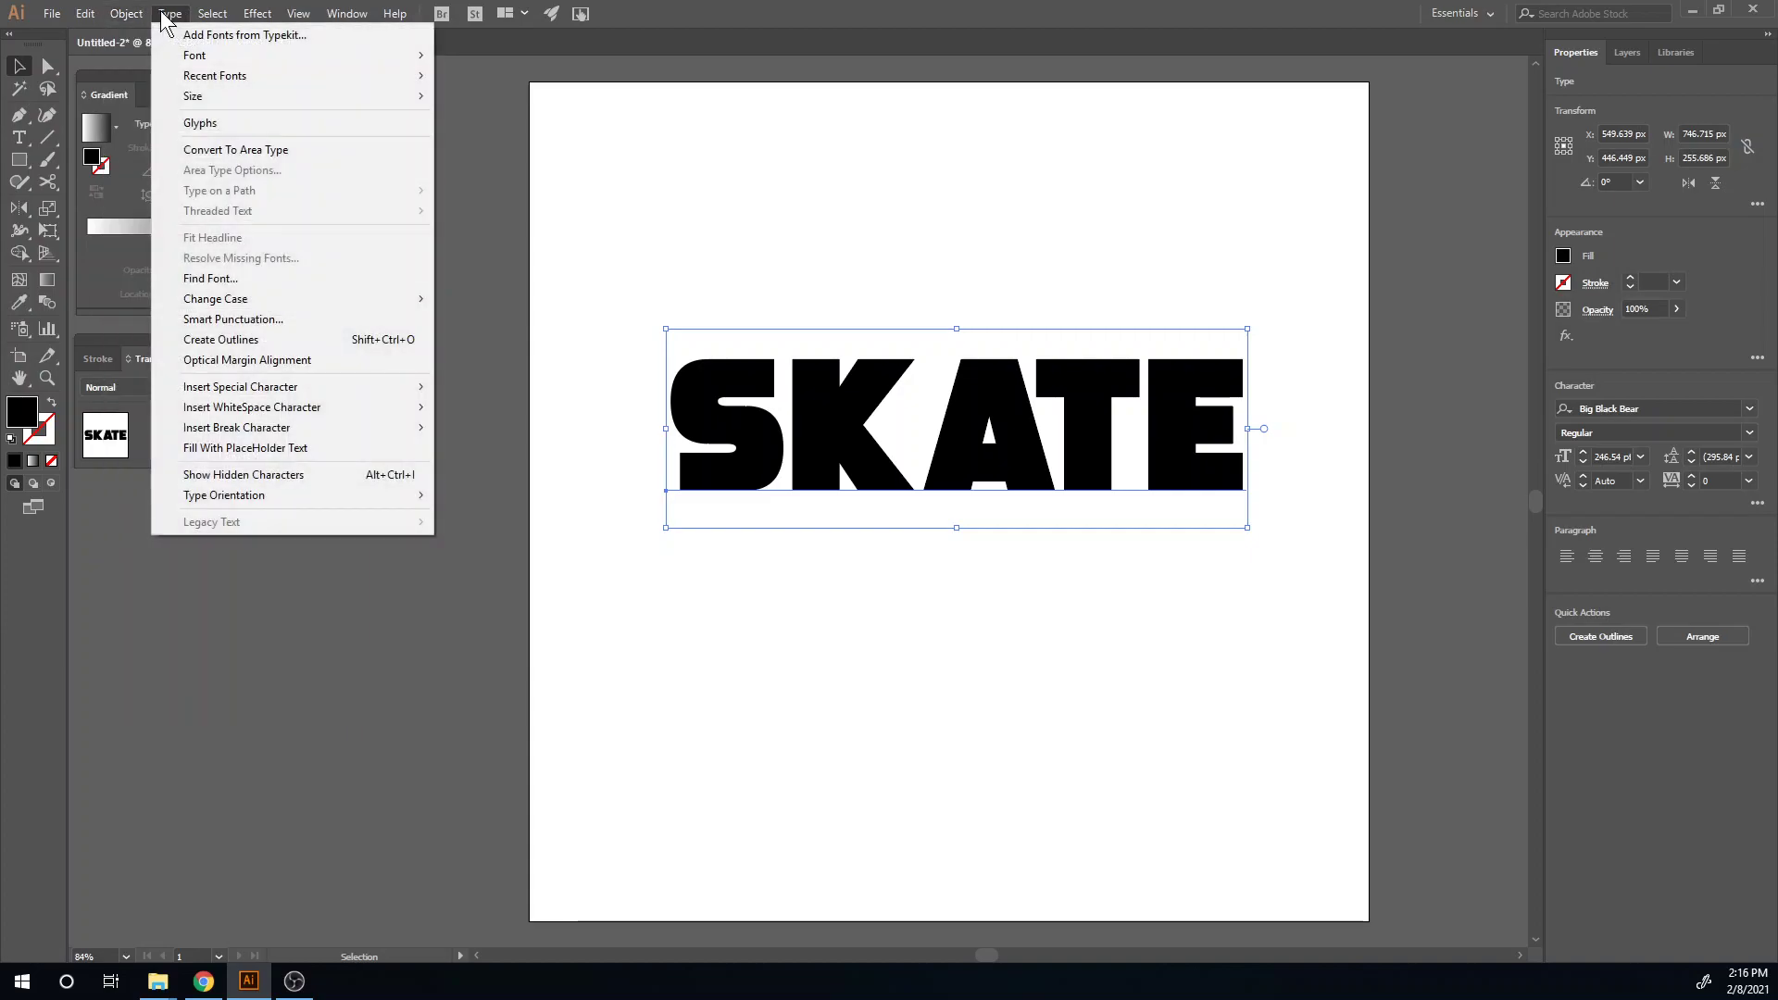
click(243, 339)
click(999, 587)
click(984, 449)
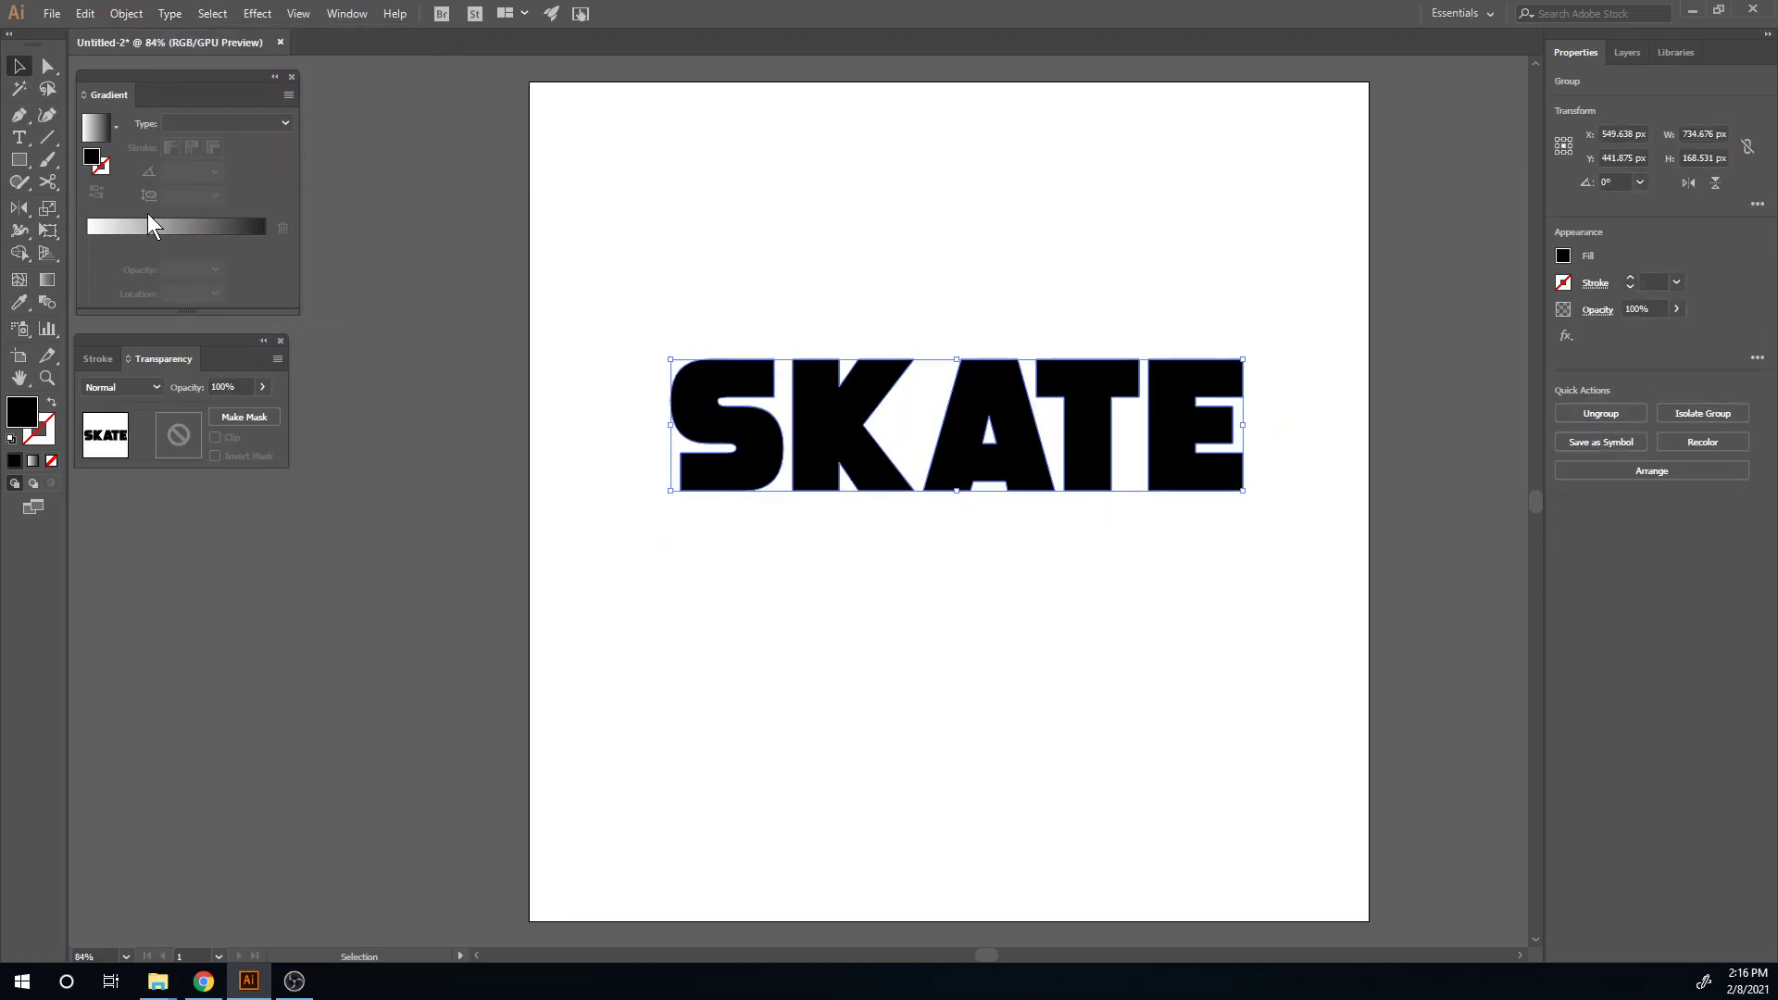
click(126, 13)
click(157, 101)
click(954, 465)
- Stagger the letters vertically, raising the K and T and lowering the S, A and E, while keeping them closely spaced
drag(823, 455, 831, 458)
drag(960, 465, 960, 481)
drag(1082, 398, 1083, 385)
drag(1202, 448, 1202, 468)
drag(878, 463, 883, 430)
drag(763, 480, 774, 508)
drag(1004, 504, 998, 513)
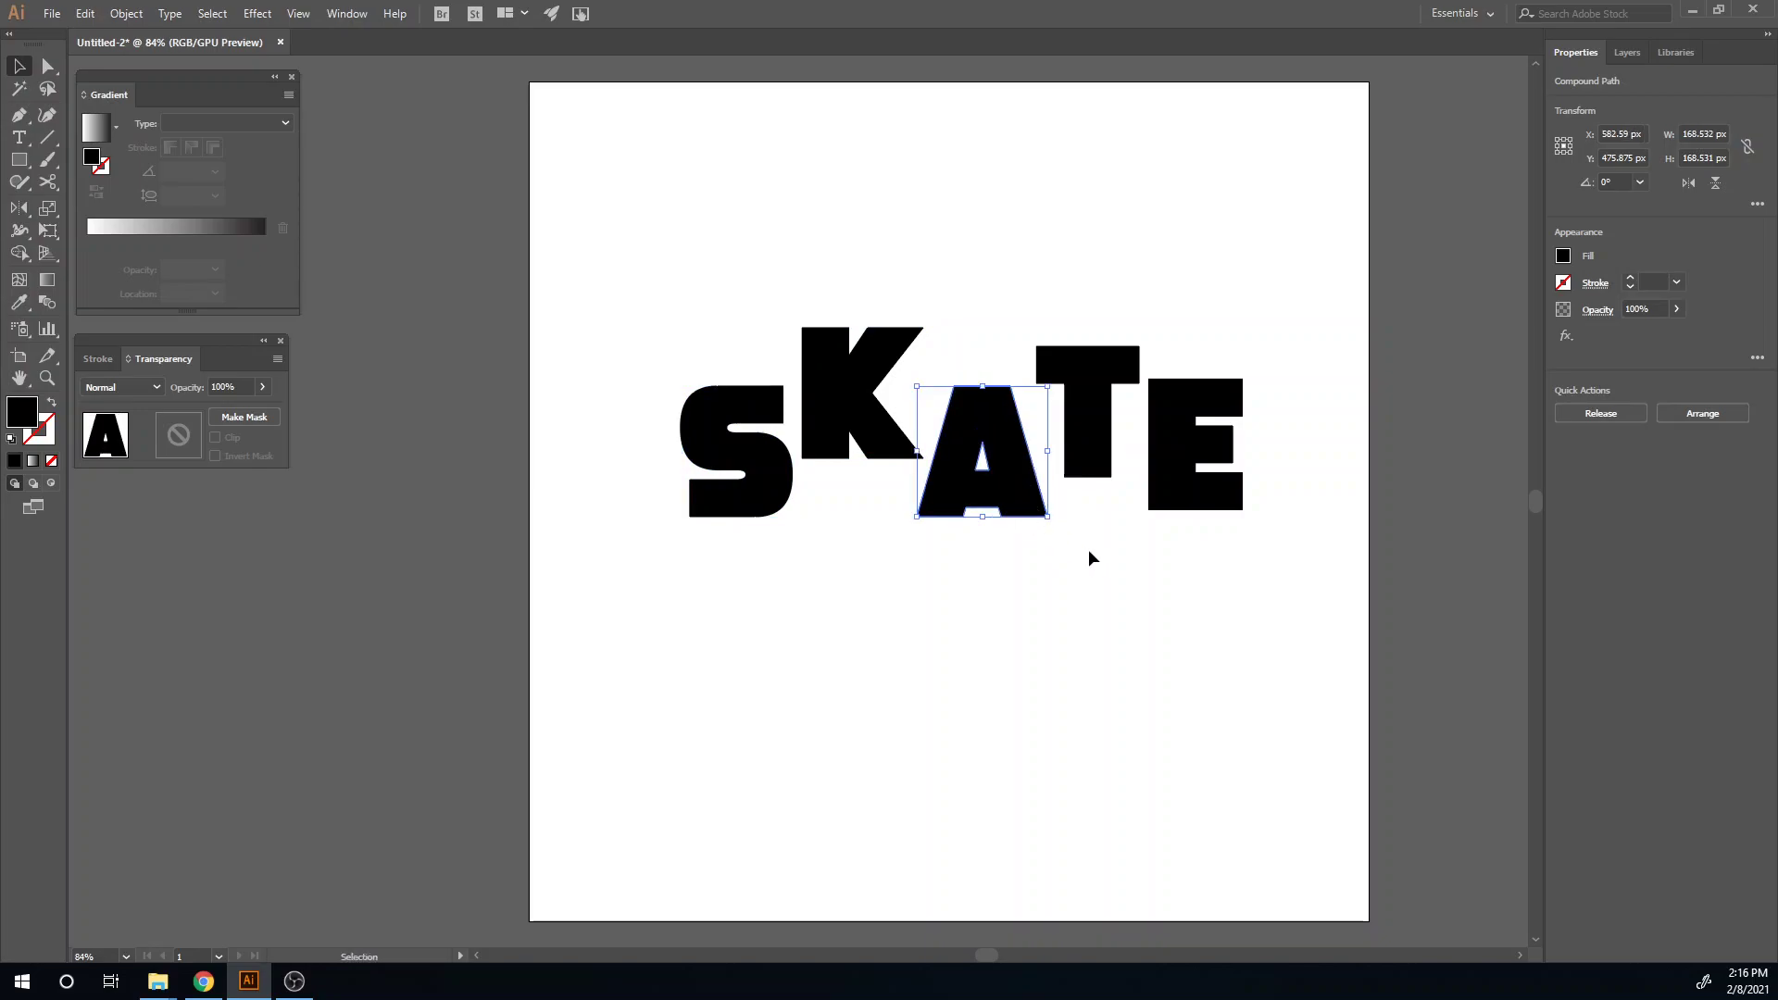
drag(1094, 436, 1168, 425)
click(1163, 587)
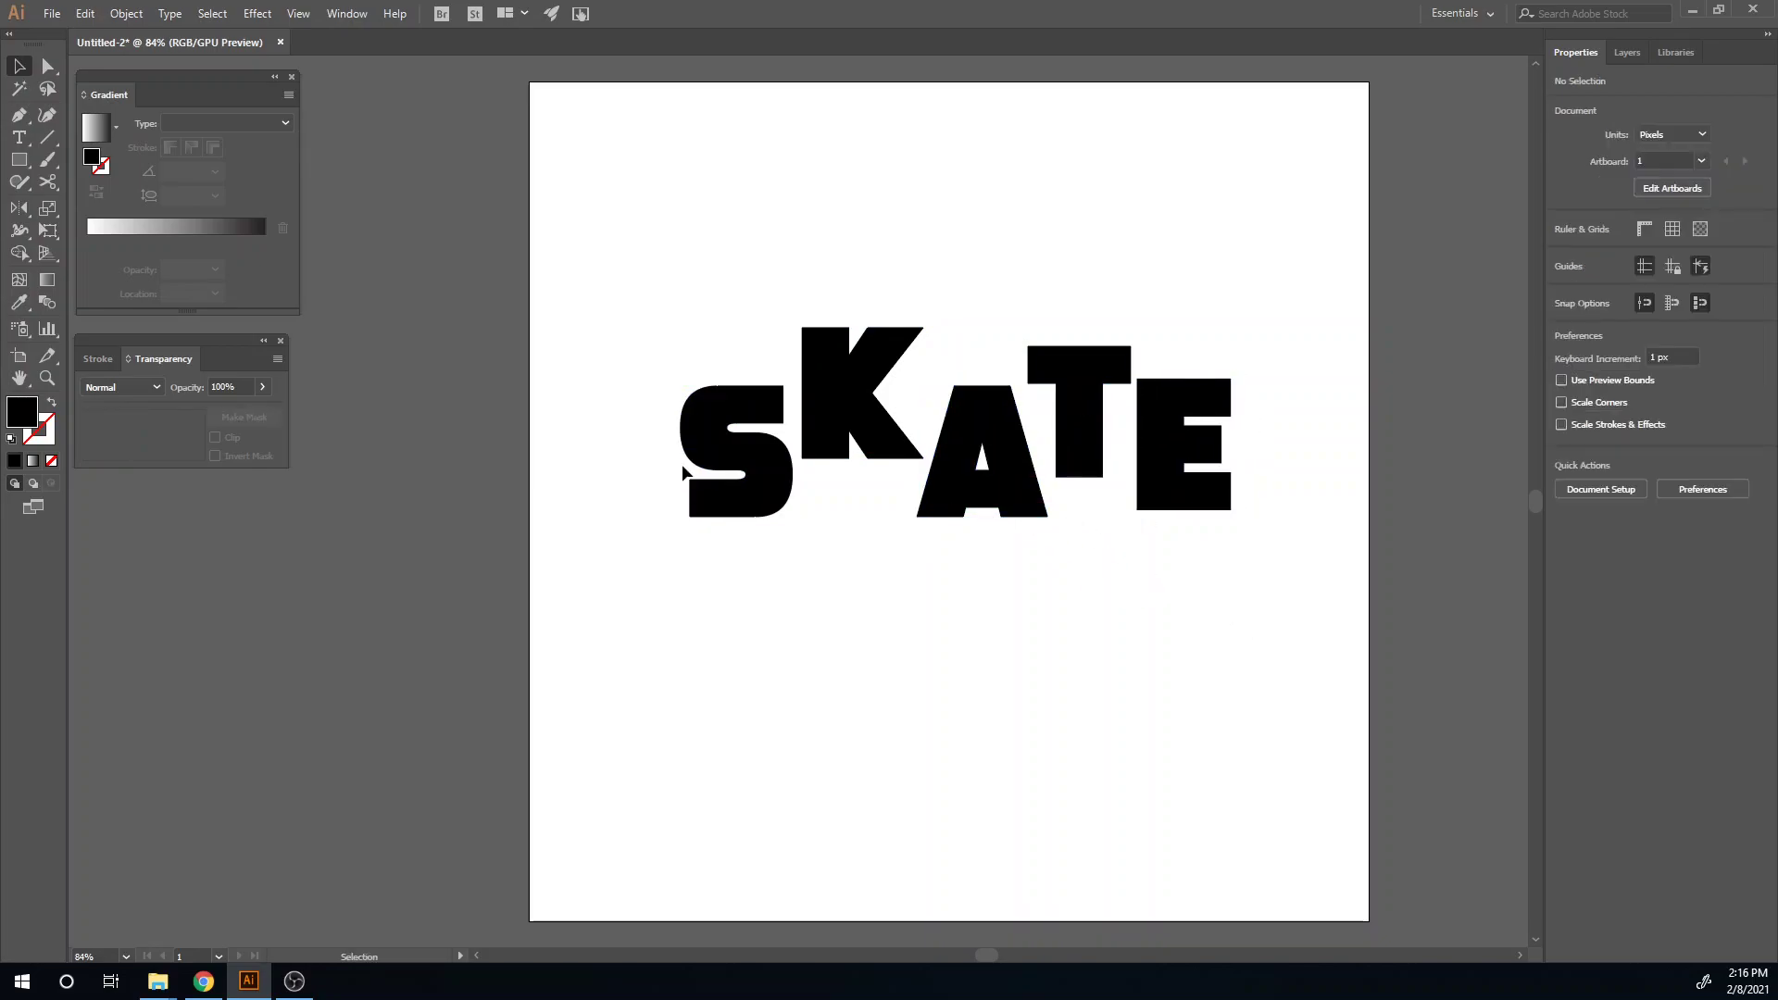
drag(739, 467, 748, 454)
- Select all five letters and combine them with the Unite pathfinder operation
drag(1241, 598, 592, 269)
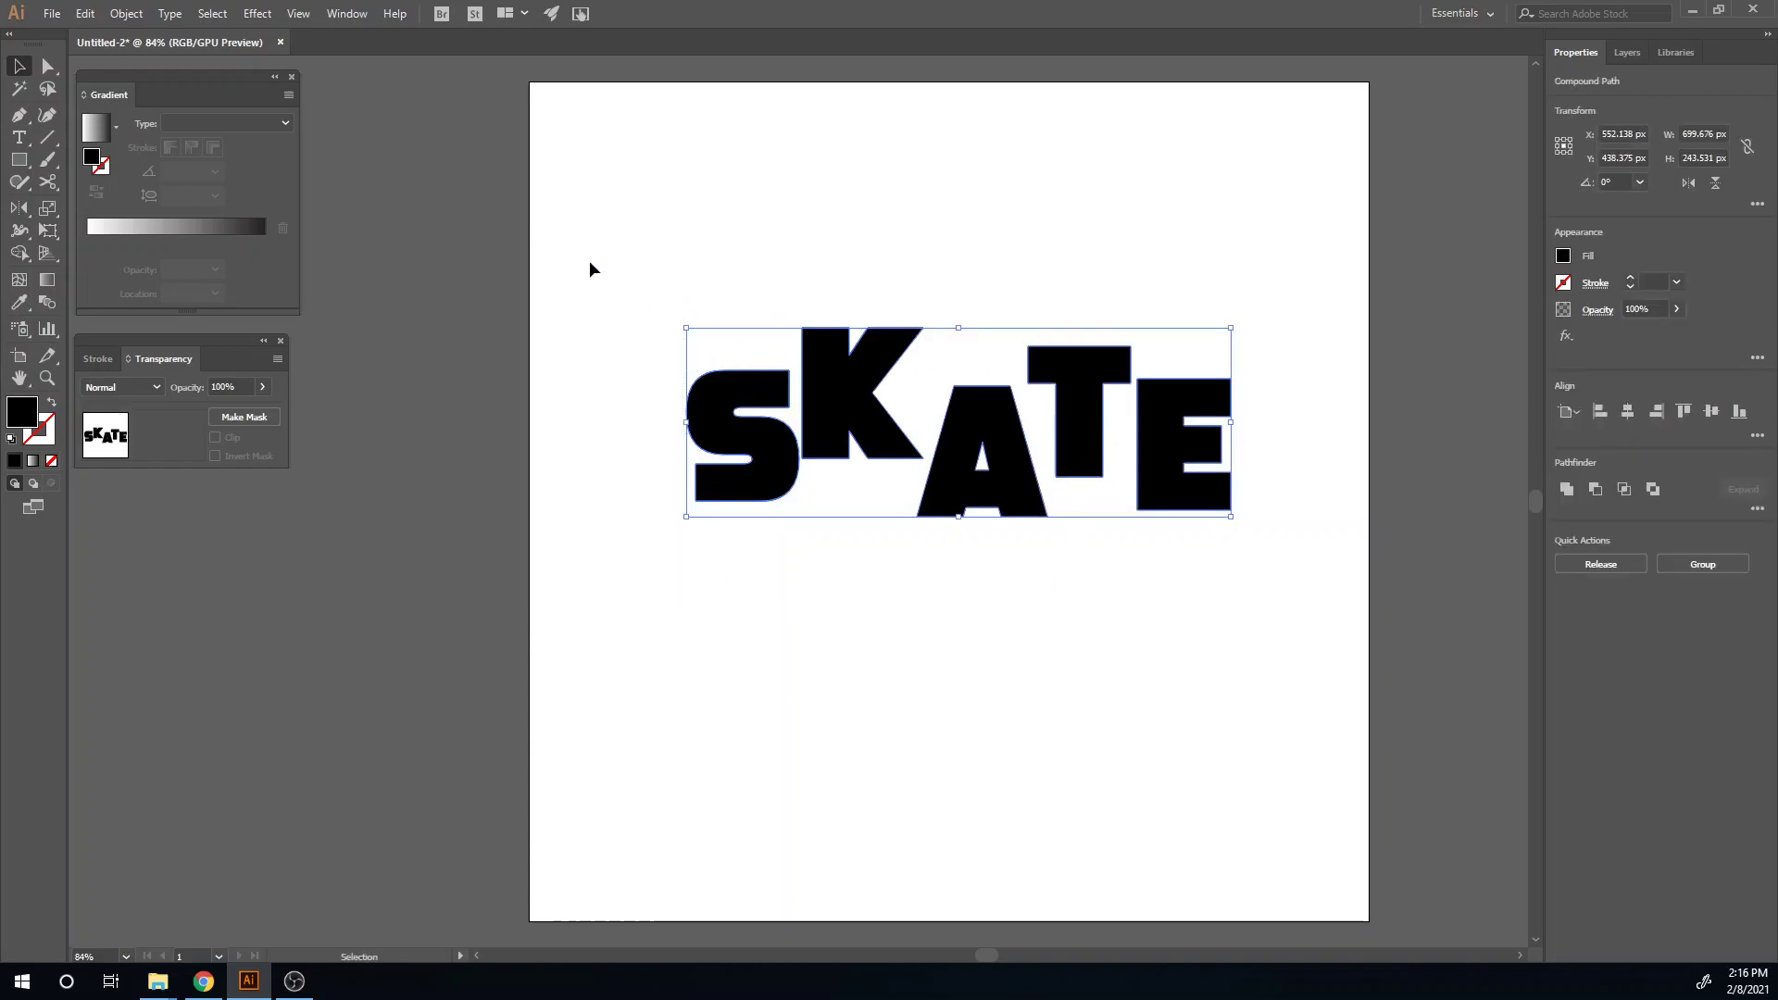
click(1564, 487)
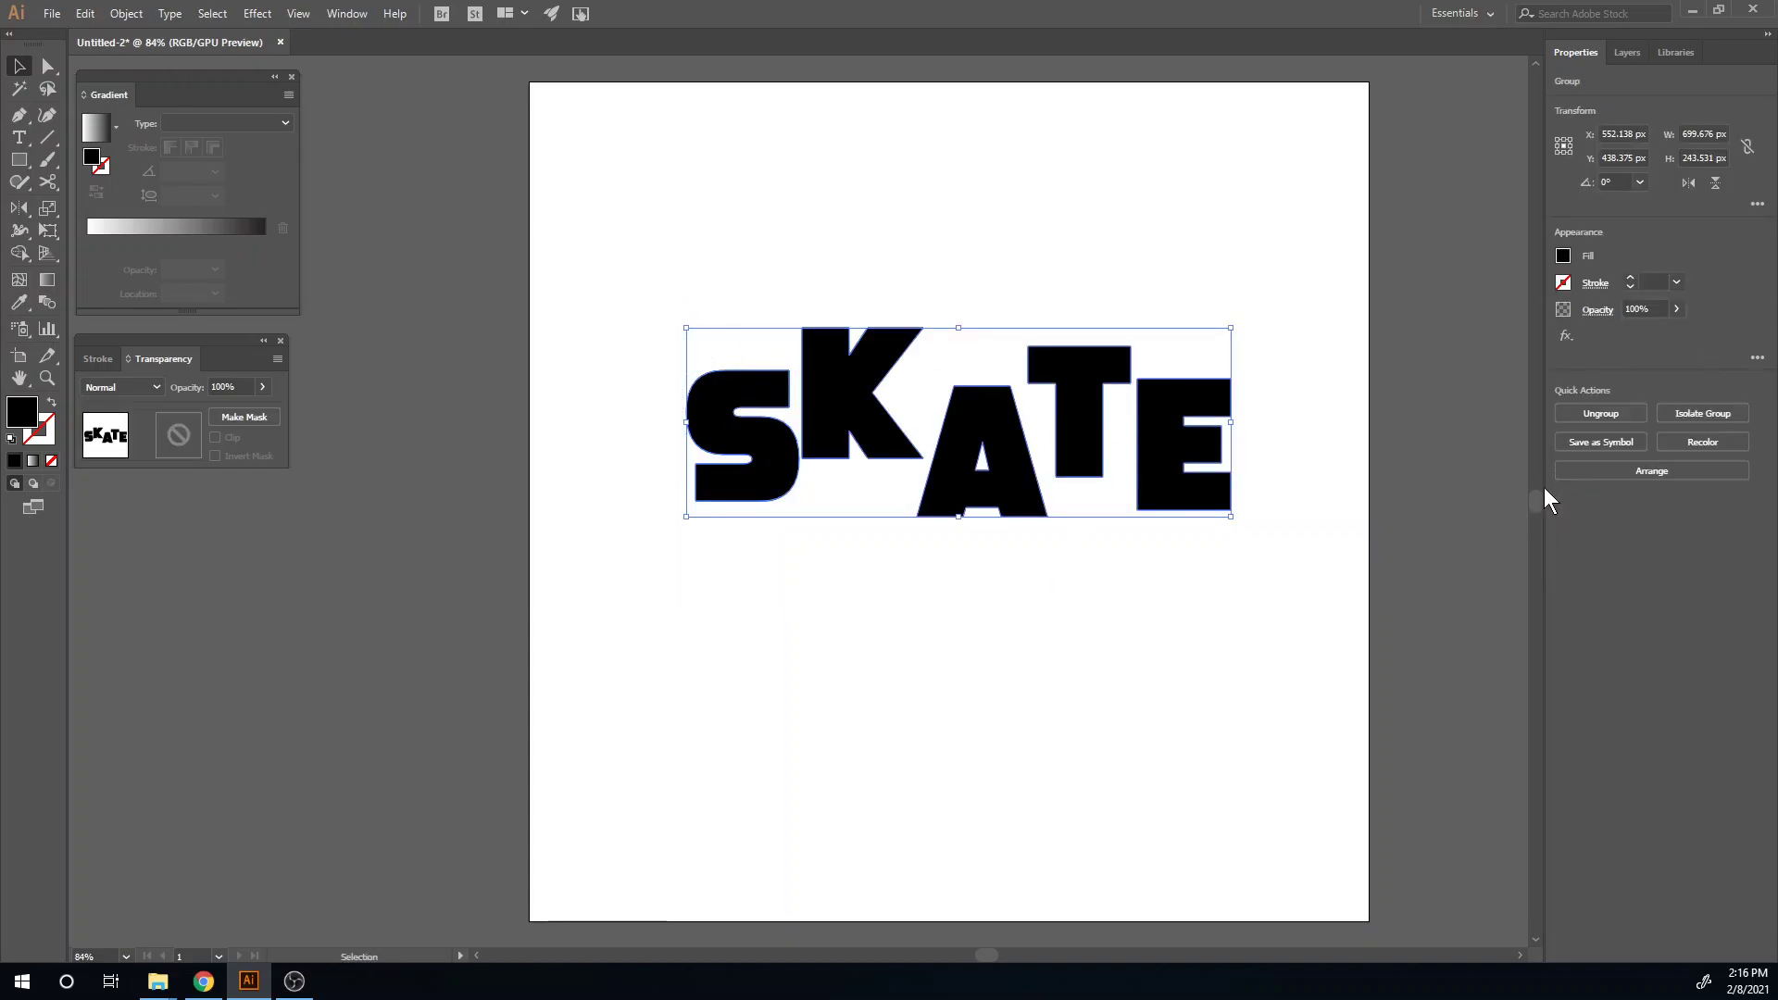
click(857, 556)
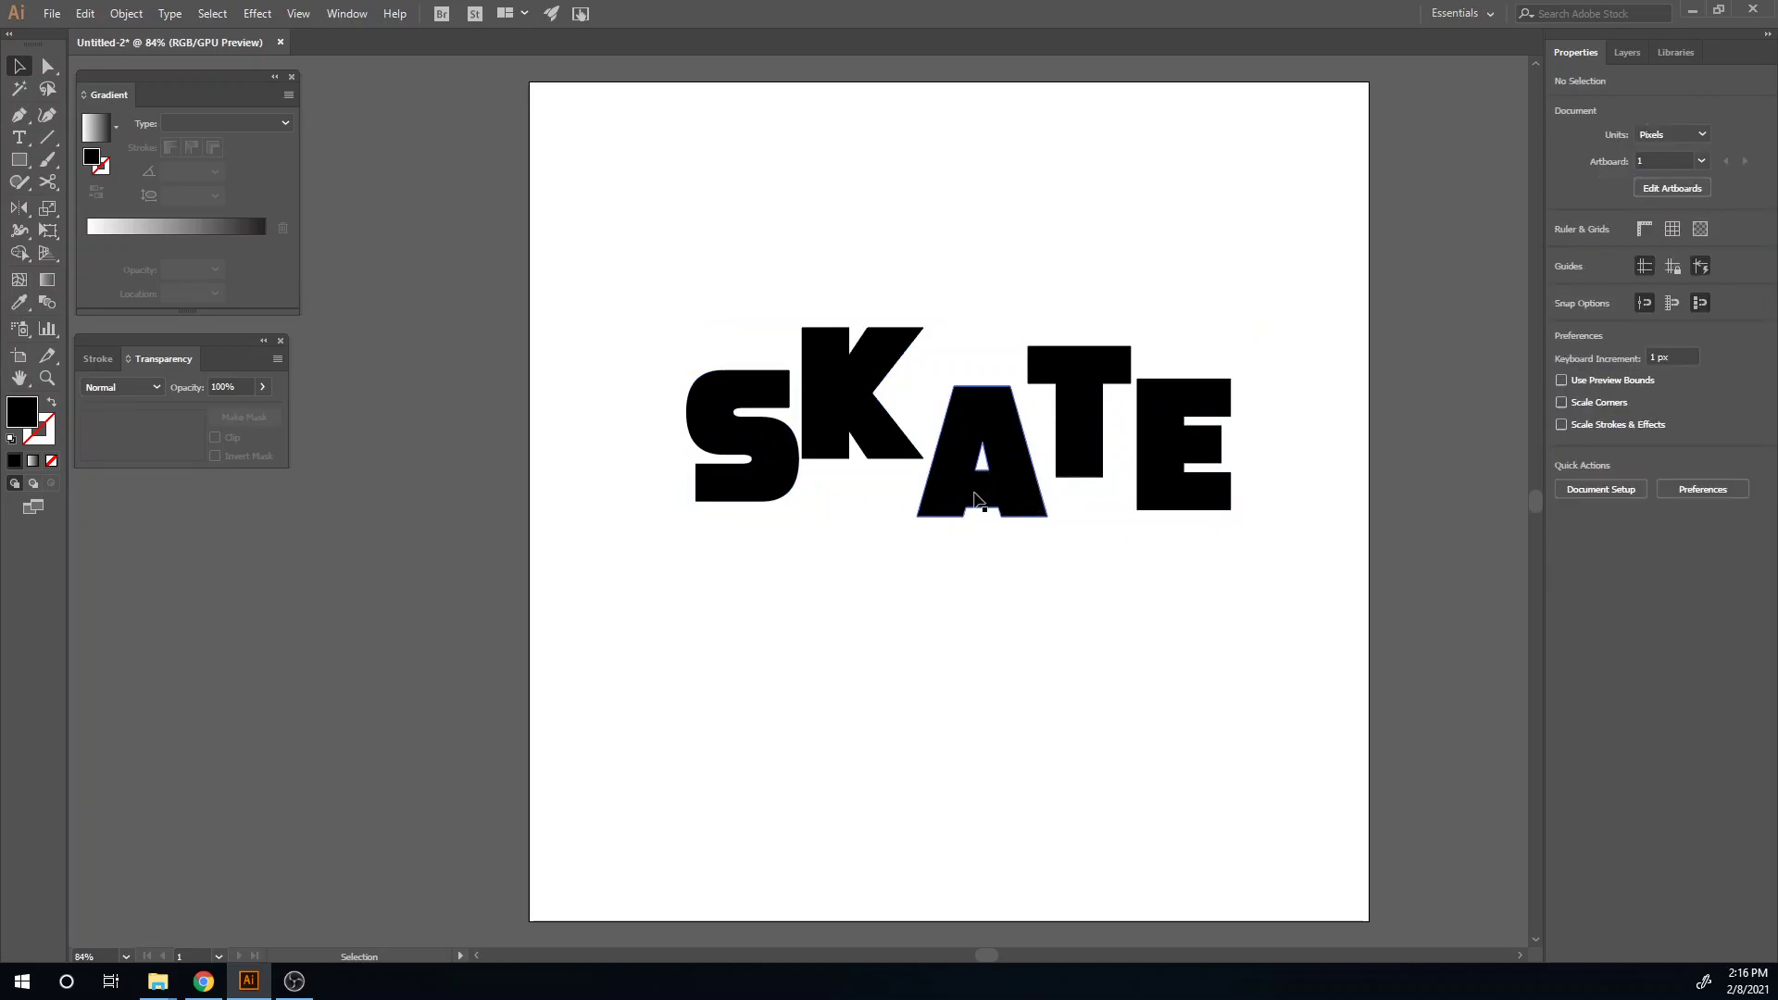
click(937, 507)
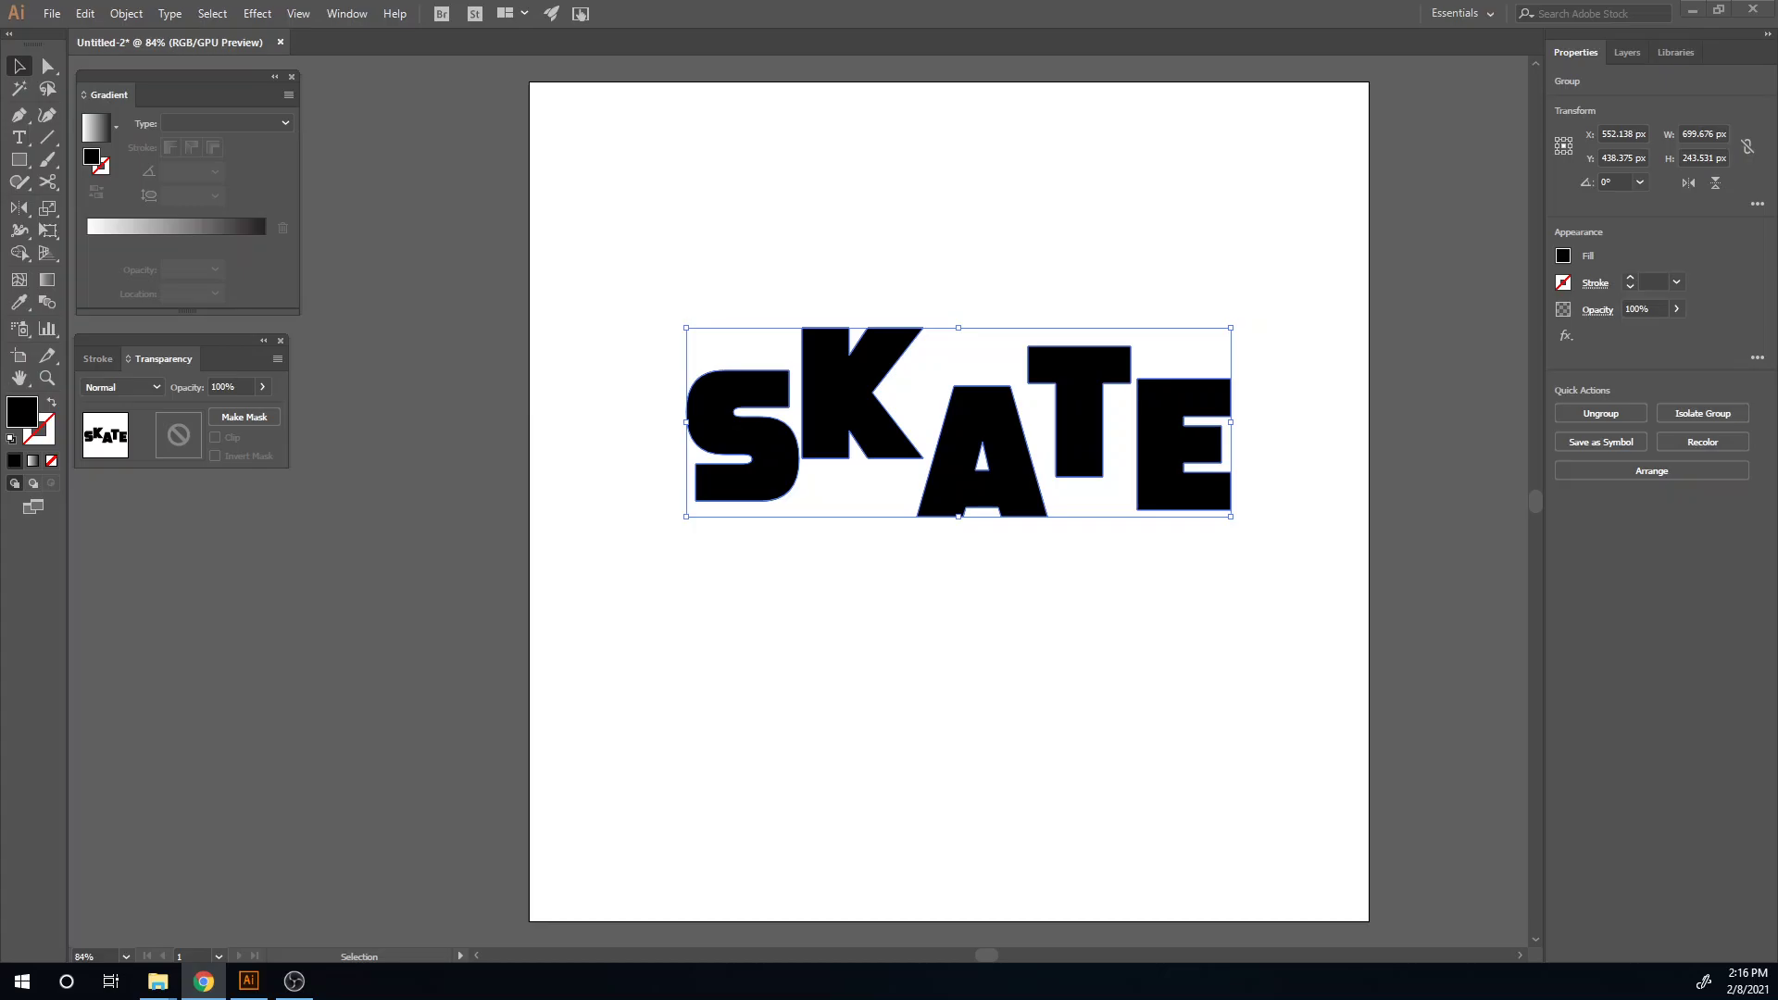
- Switch to Chrome and browse the Adobe Color themes for SKATE
click(202, 981)
double_click(877, 238)
scroll(872, 382, down, 3)
scroll(873, 381, down, 2)
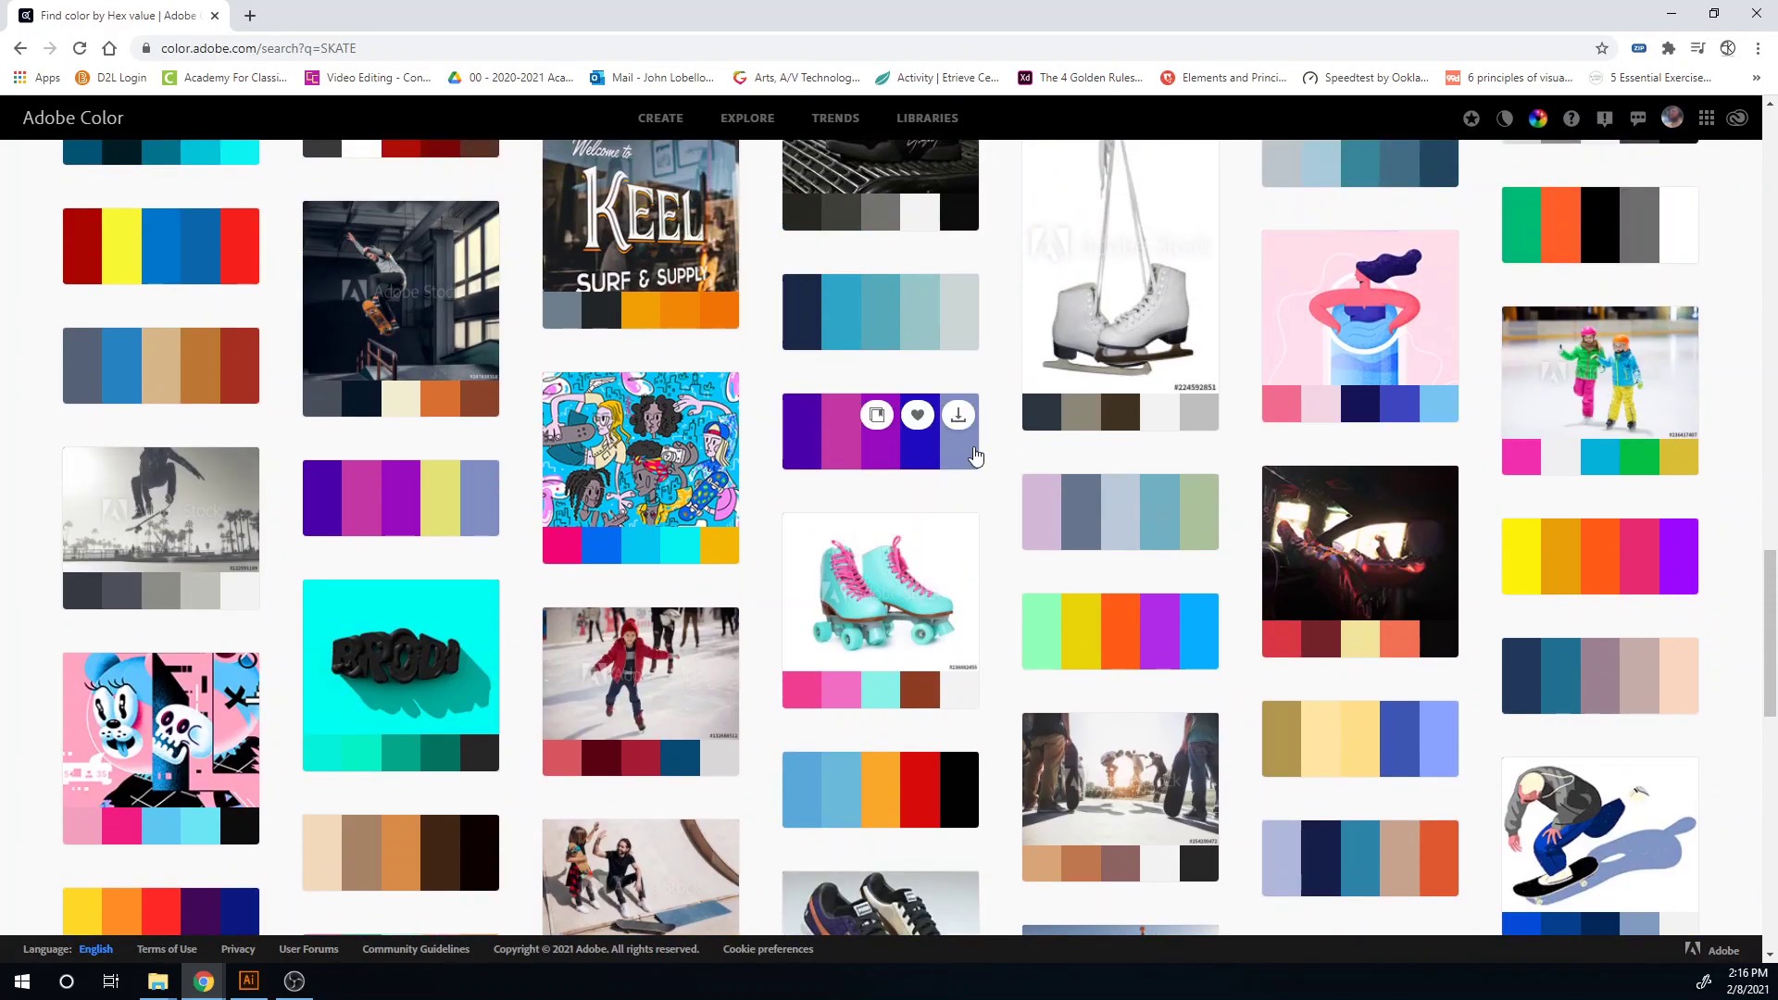
scroll(981, 454, up, 4)
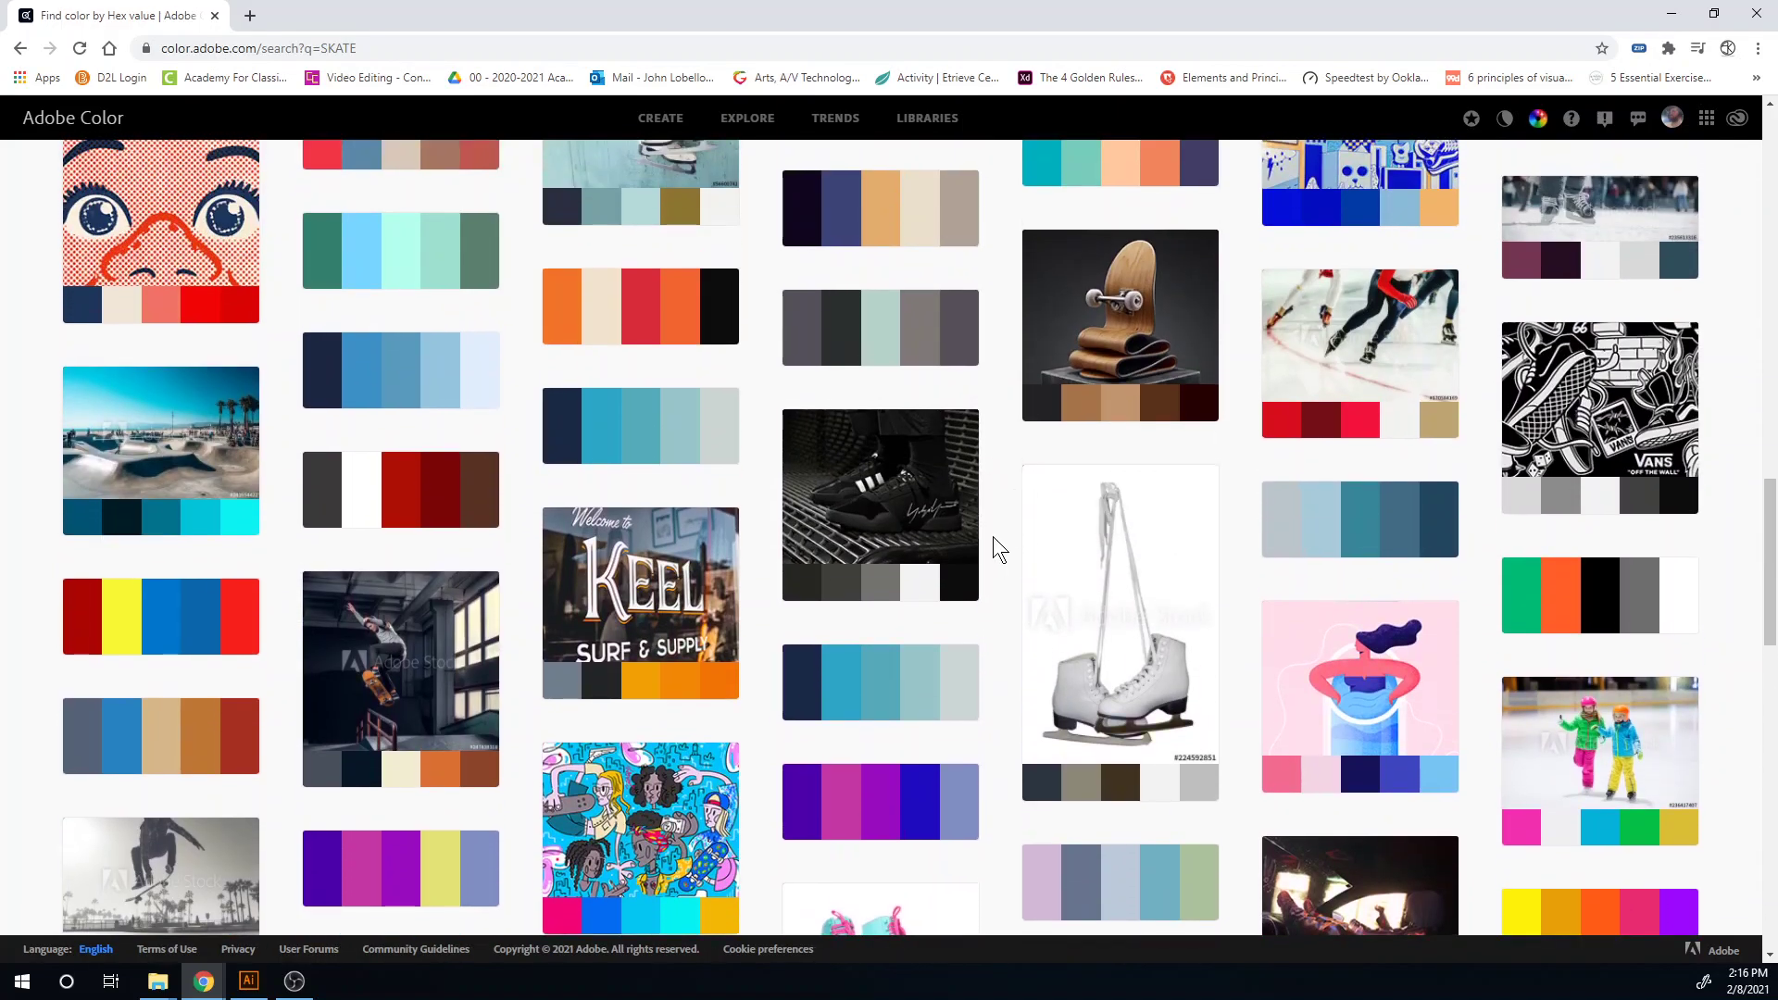
scroll(992, 542, up, 12)
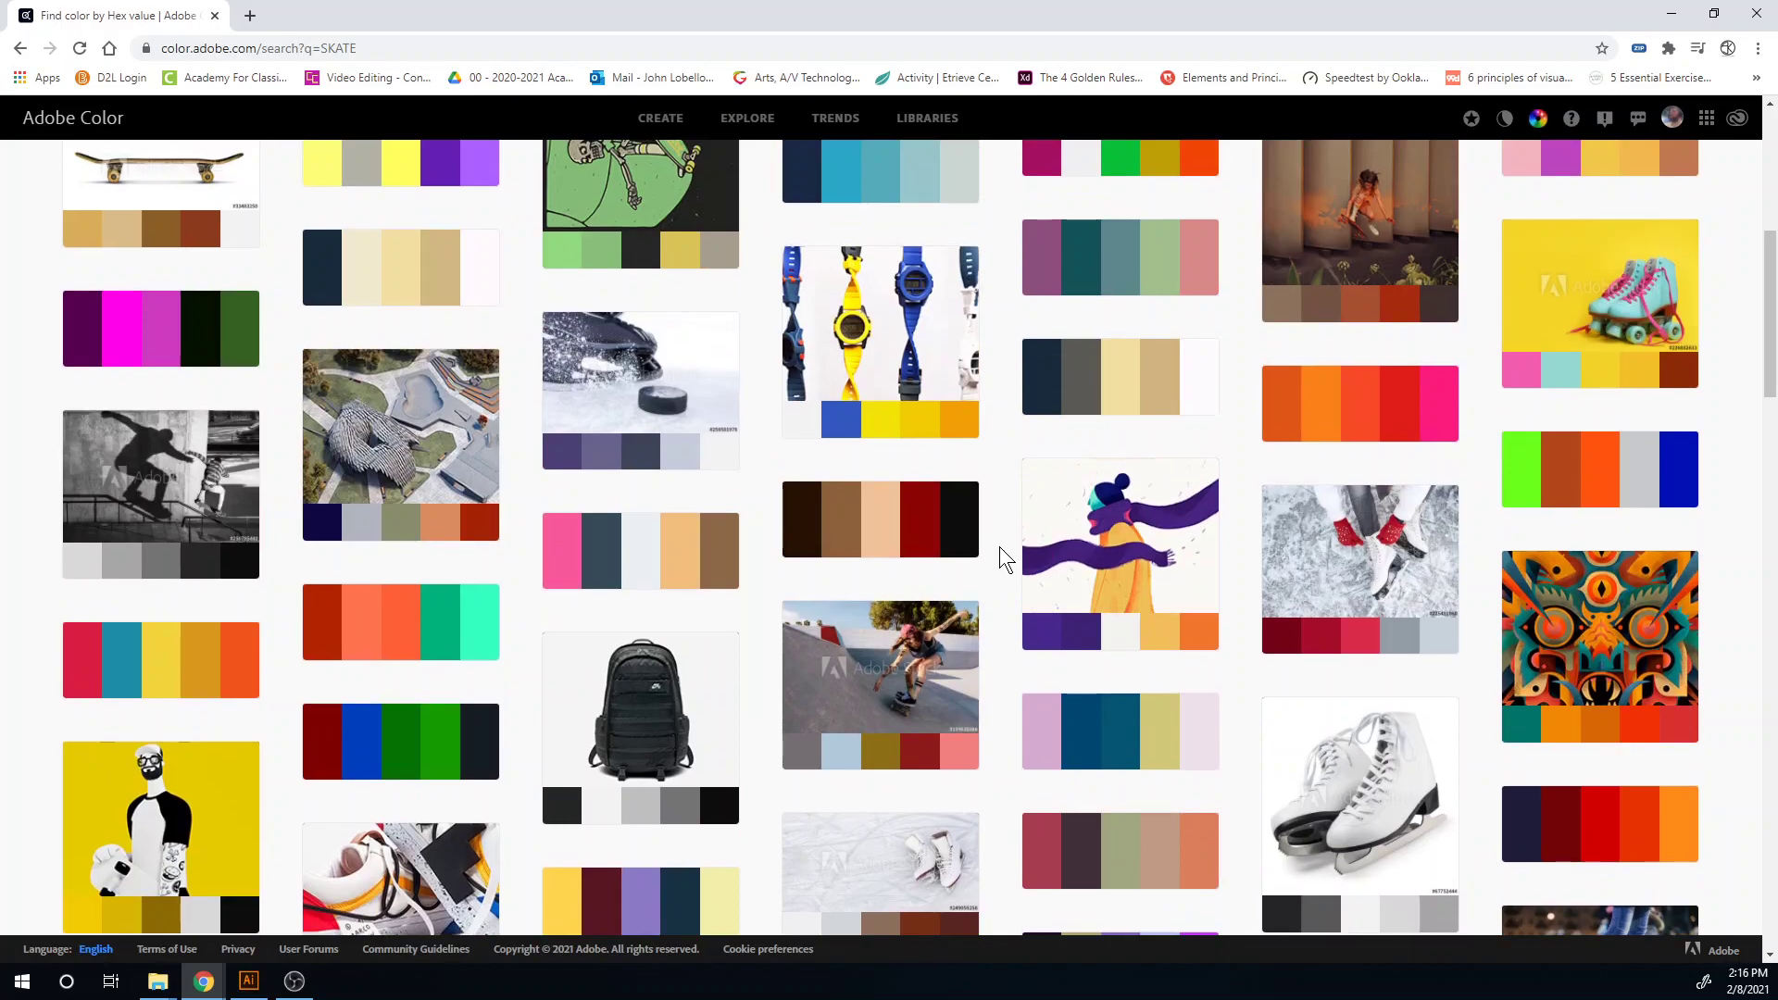
scroll(999, 548, down, 1)
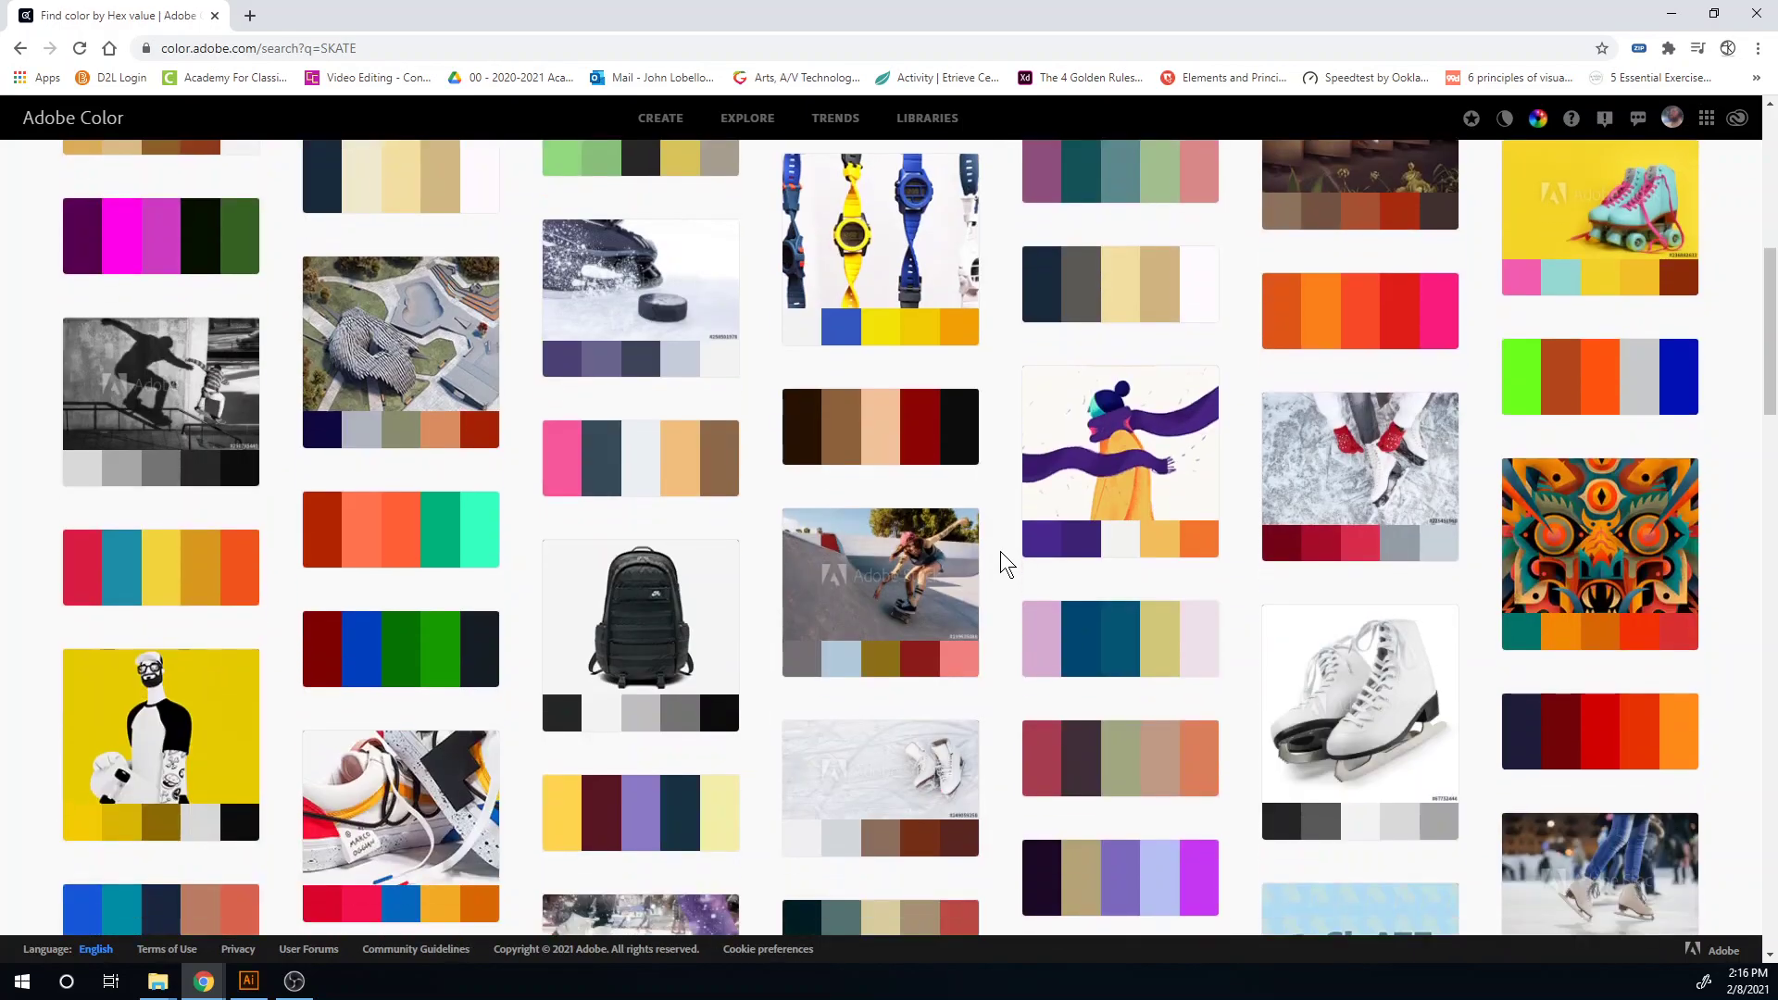
- View the teal, orange and red Monsters Heads colour theme in detail and return to the theme results
mouse_move(1121, 514)
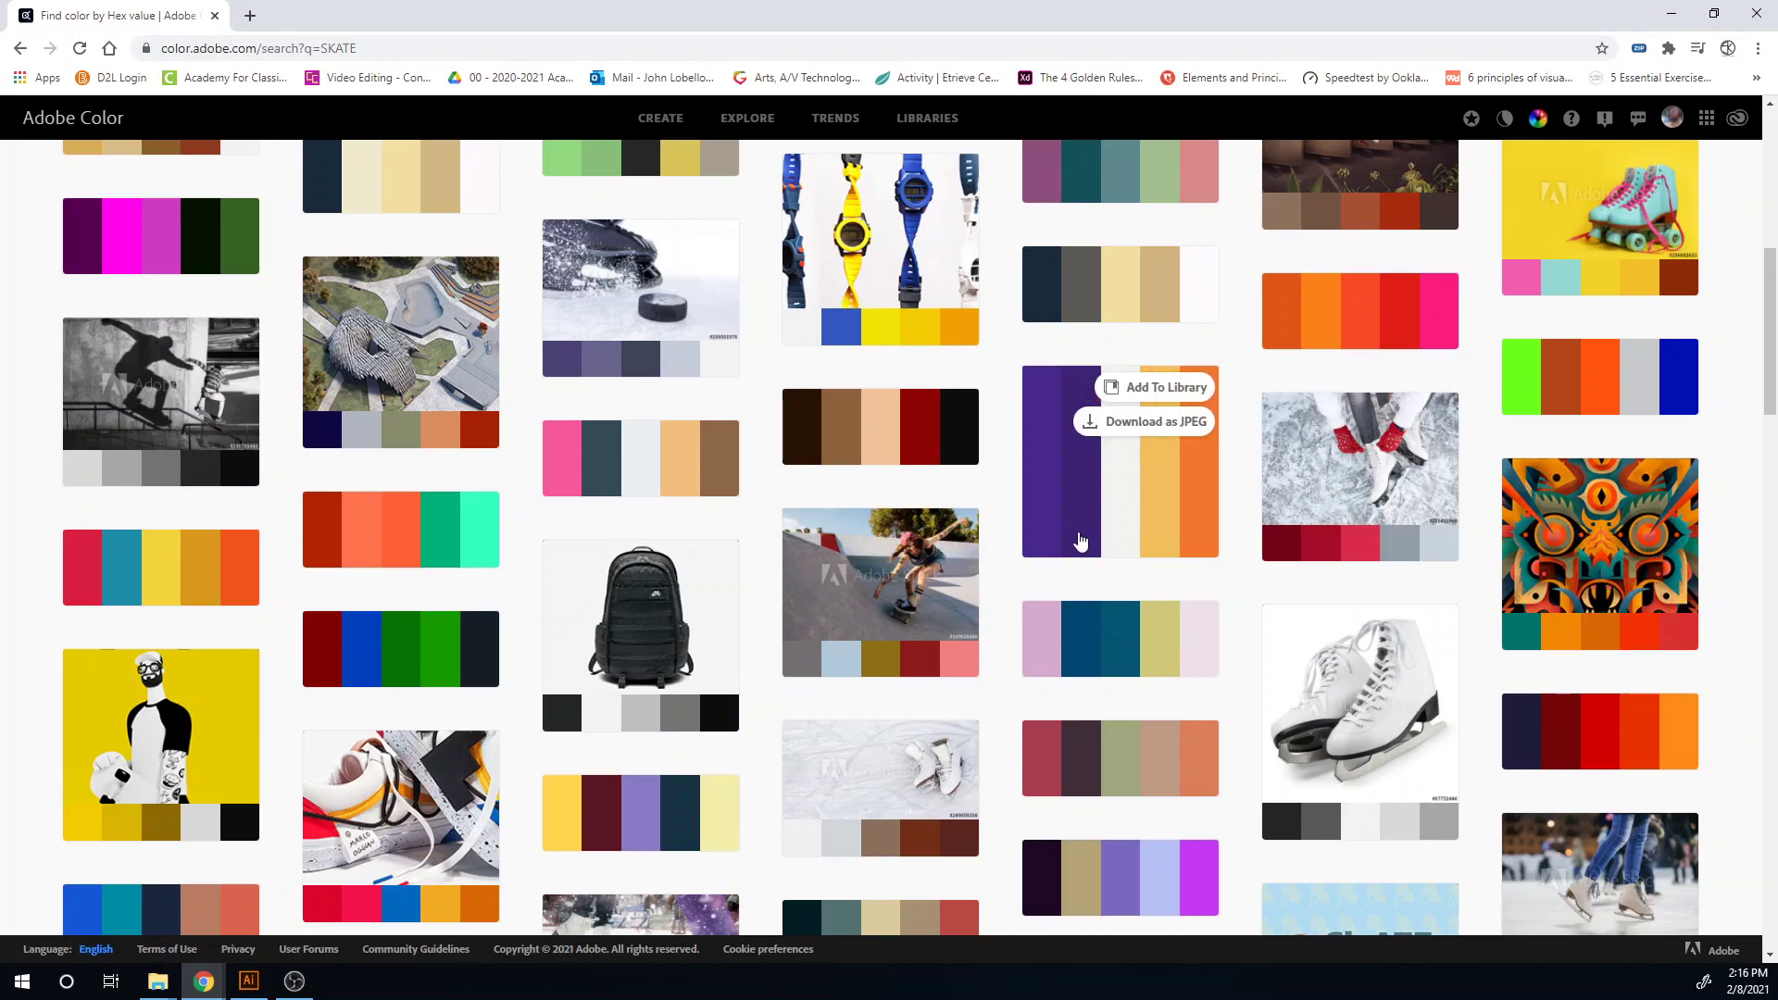
mouse_move(1320, 554)
click(1612, 597)
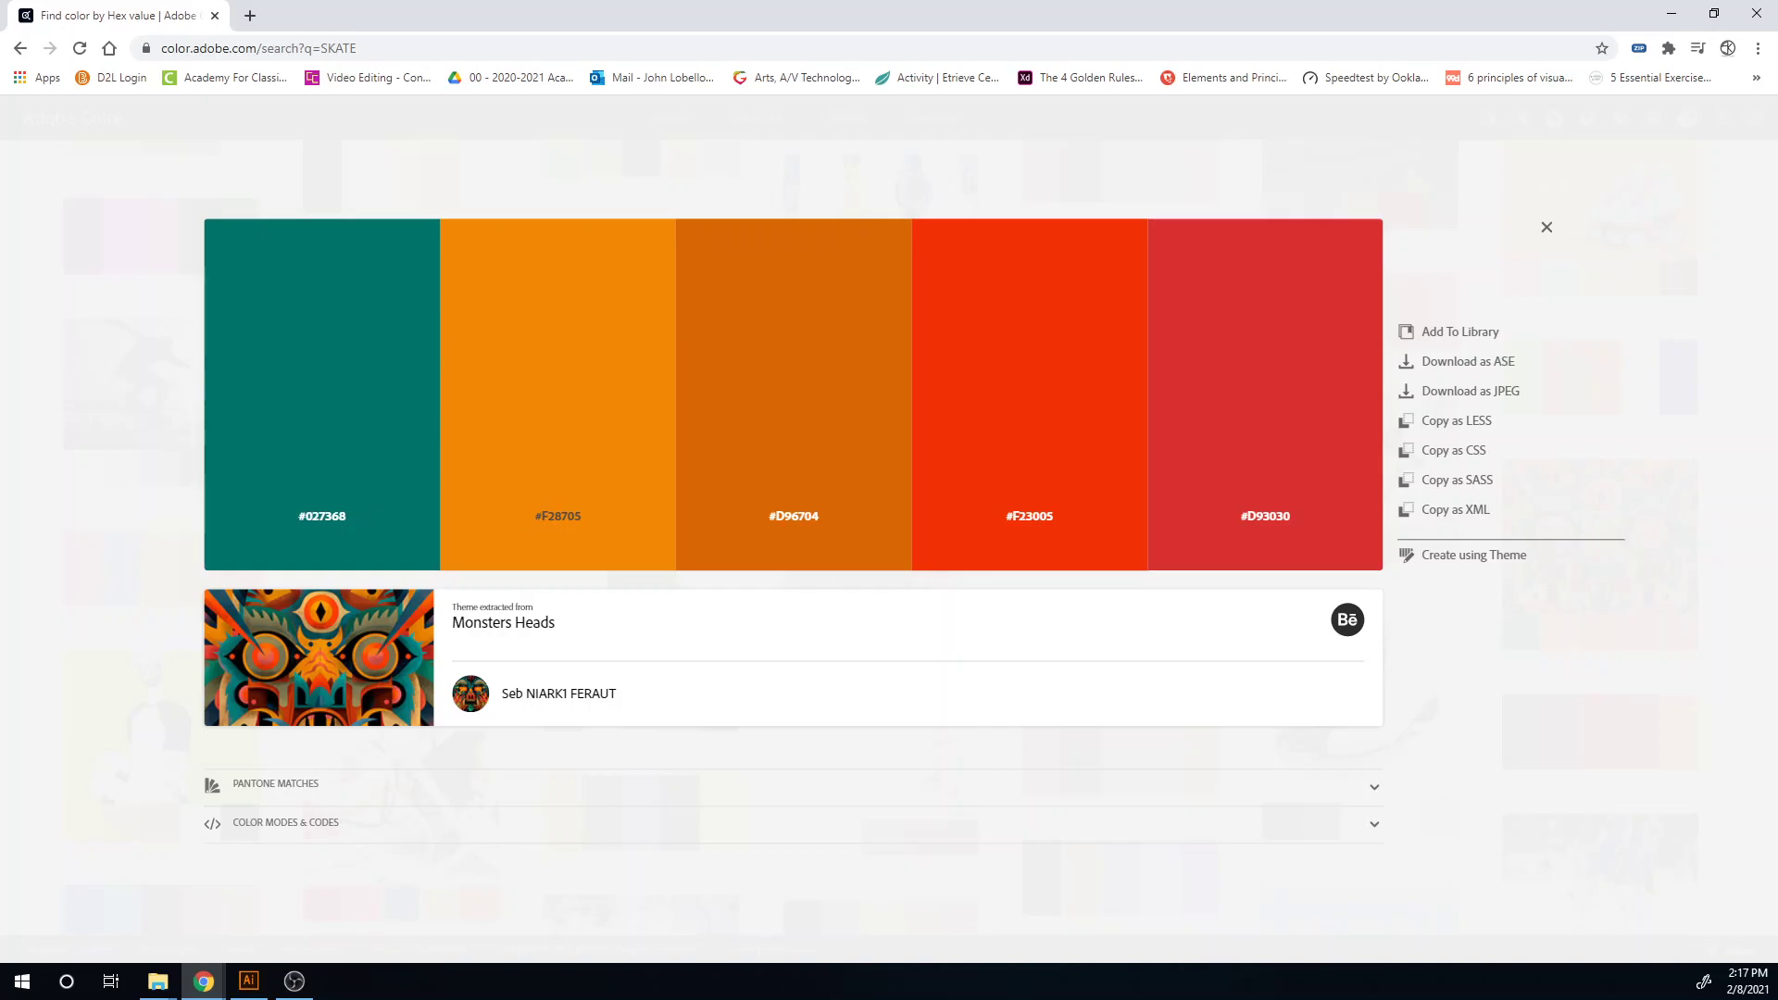
click(599, 907)
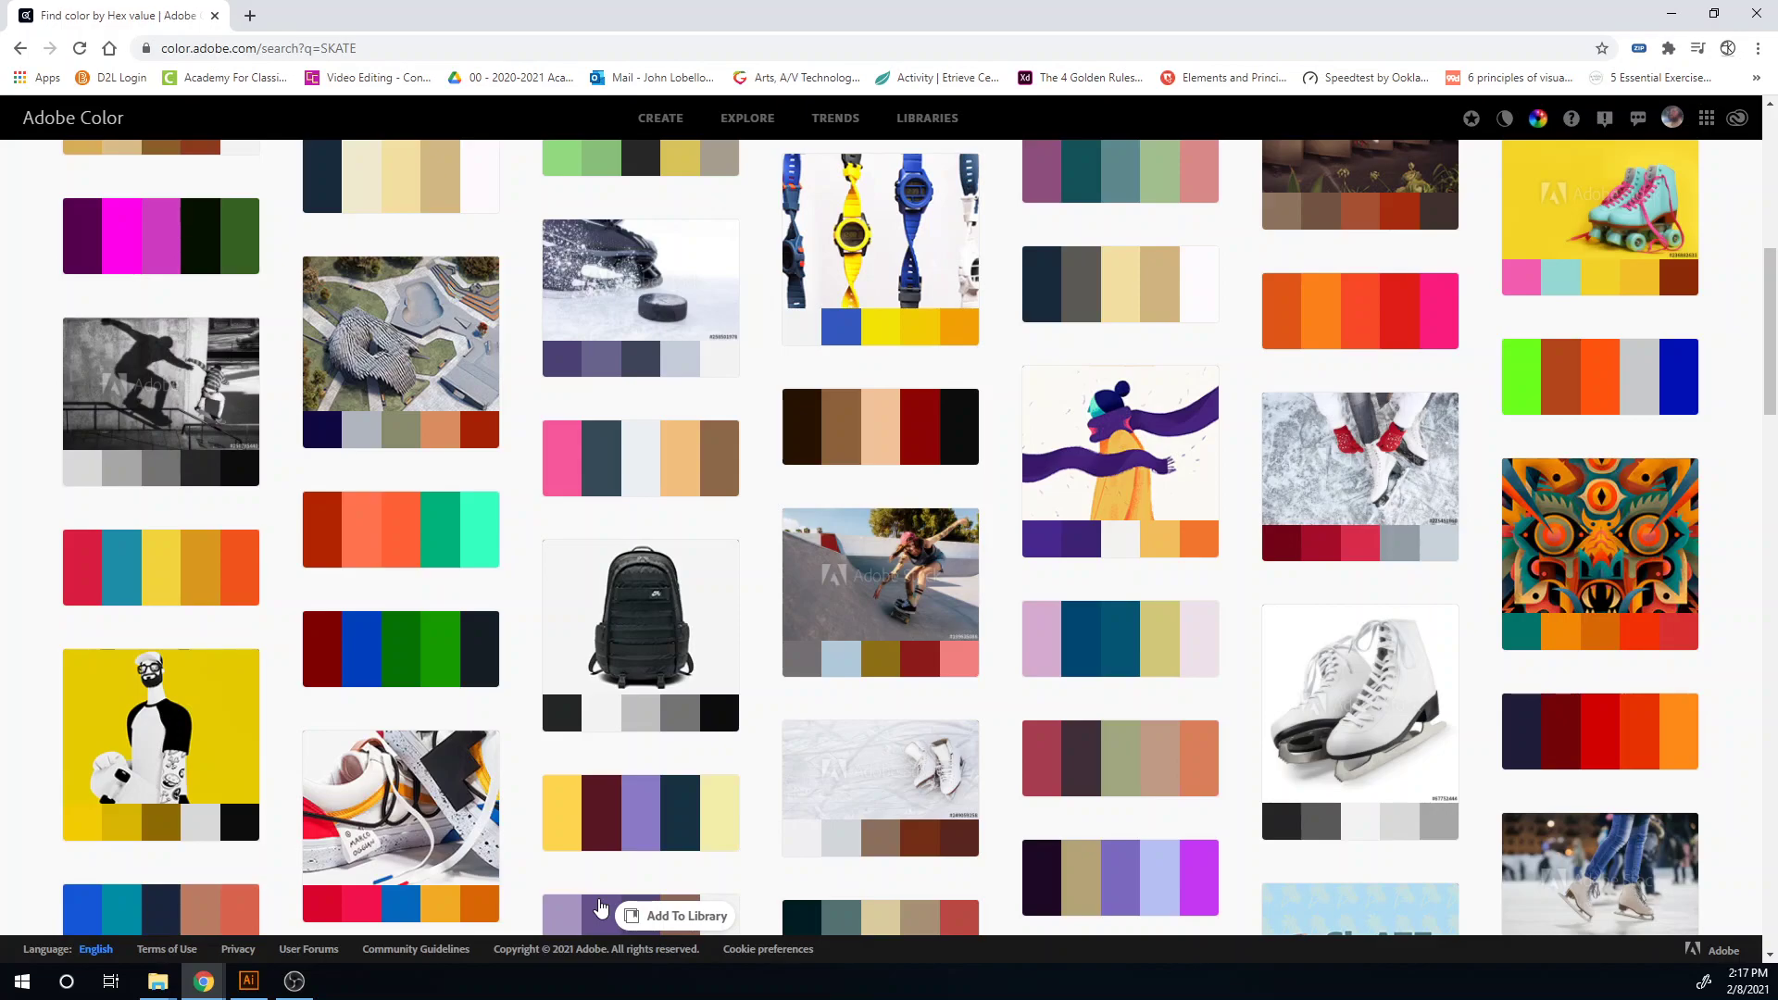
- Switch back to Illustrator, paste the screenshot of the colour themes and move it until the Monsters Heads palette is in view
click(250, 991)
click(431, 742)
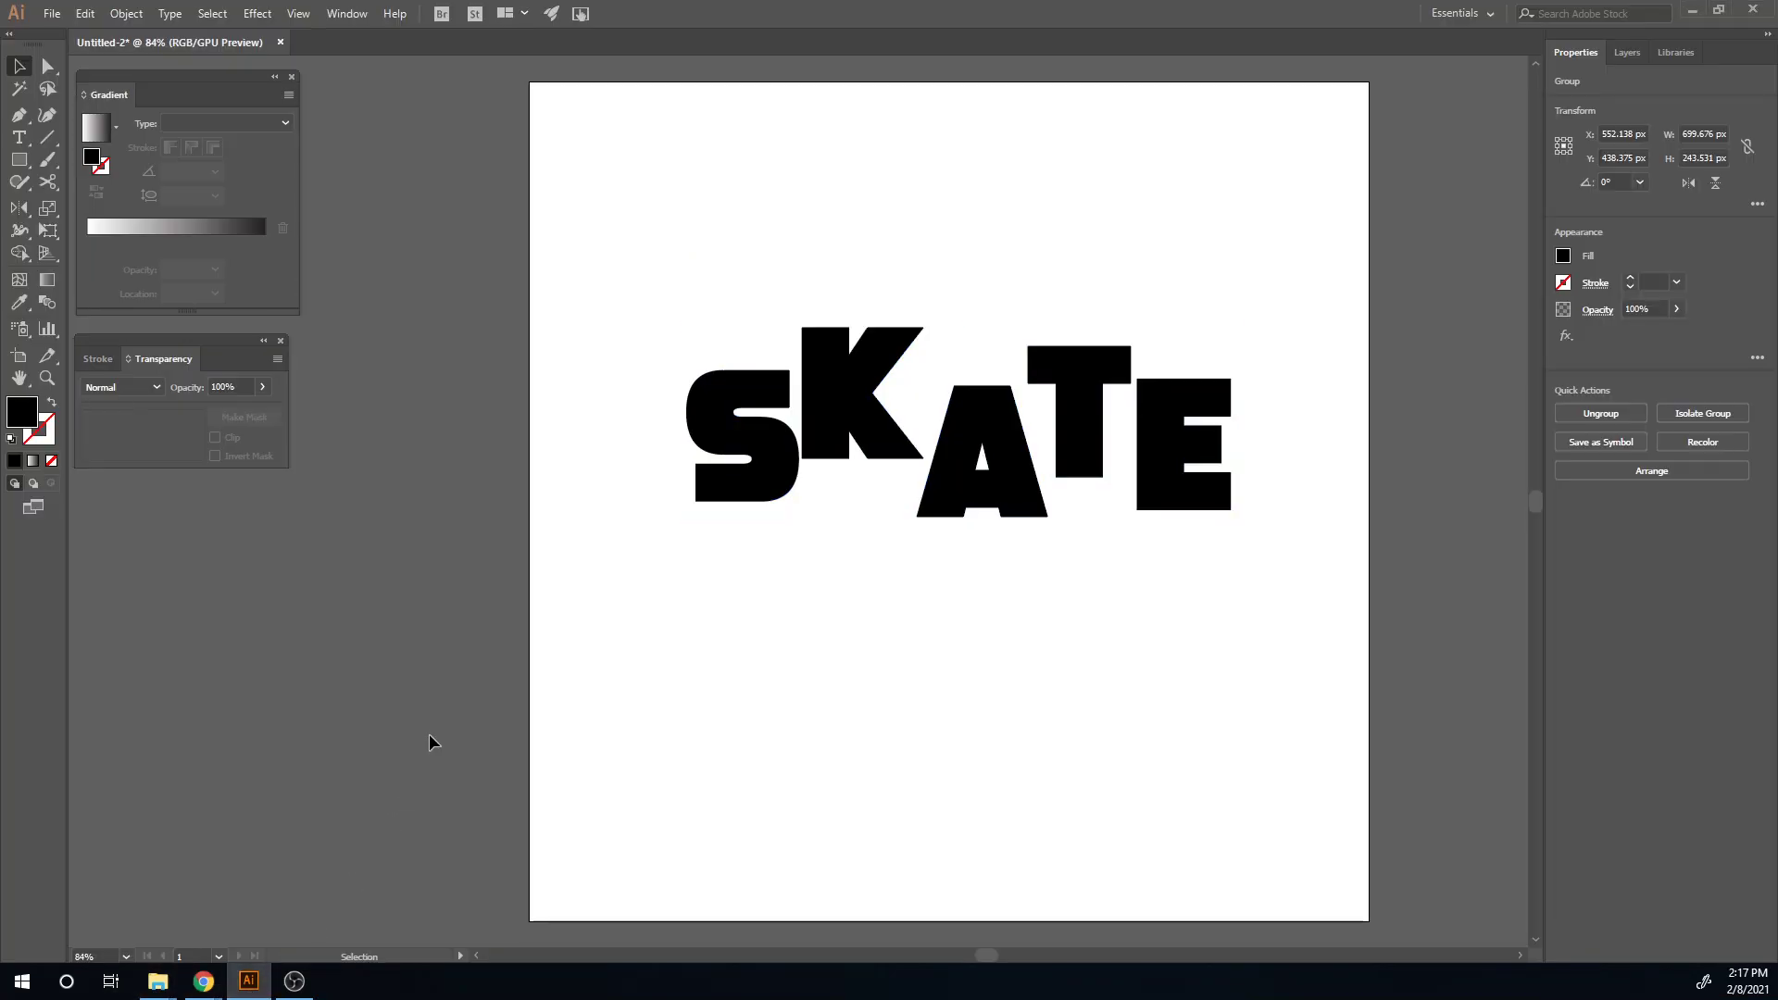
key(ctrl+v)
drag(791, 669, 217, 615)
drag(859, 672, 660, 665)
drag(1197, 697, 887, 716)
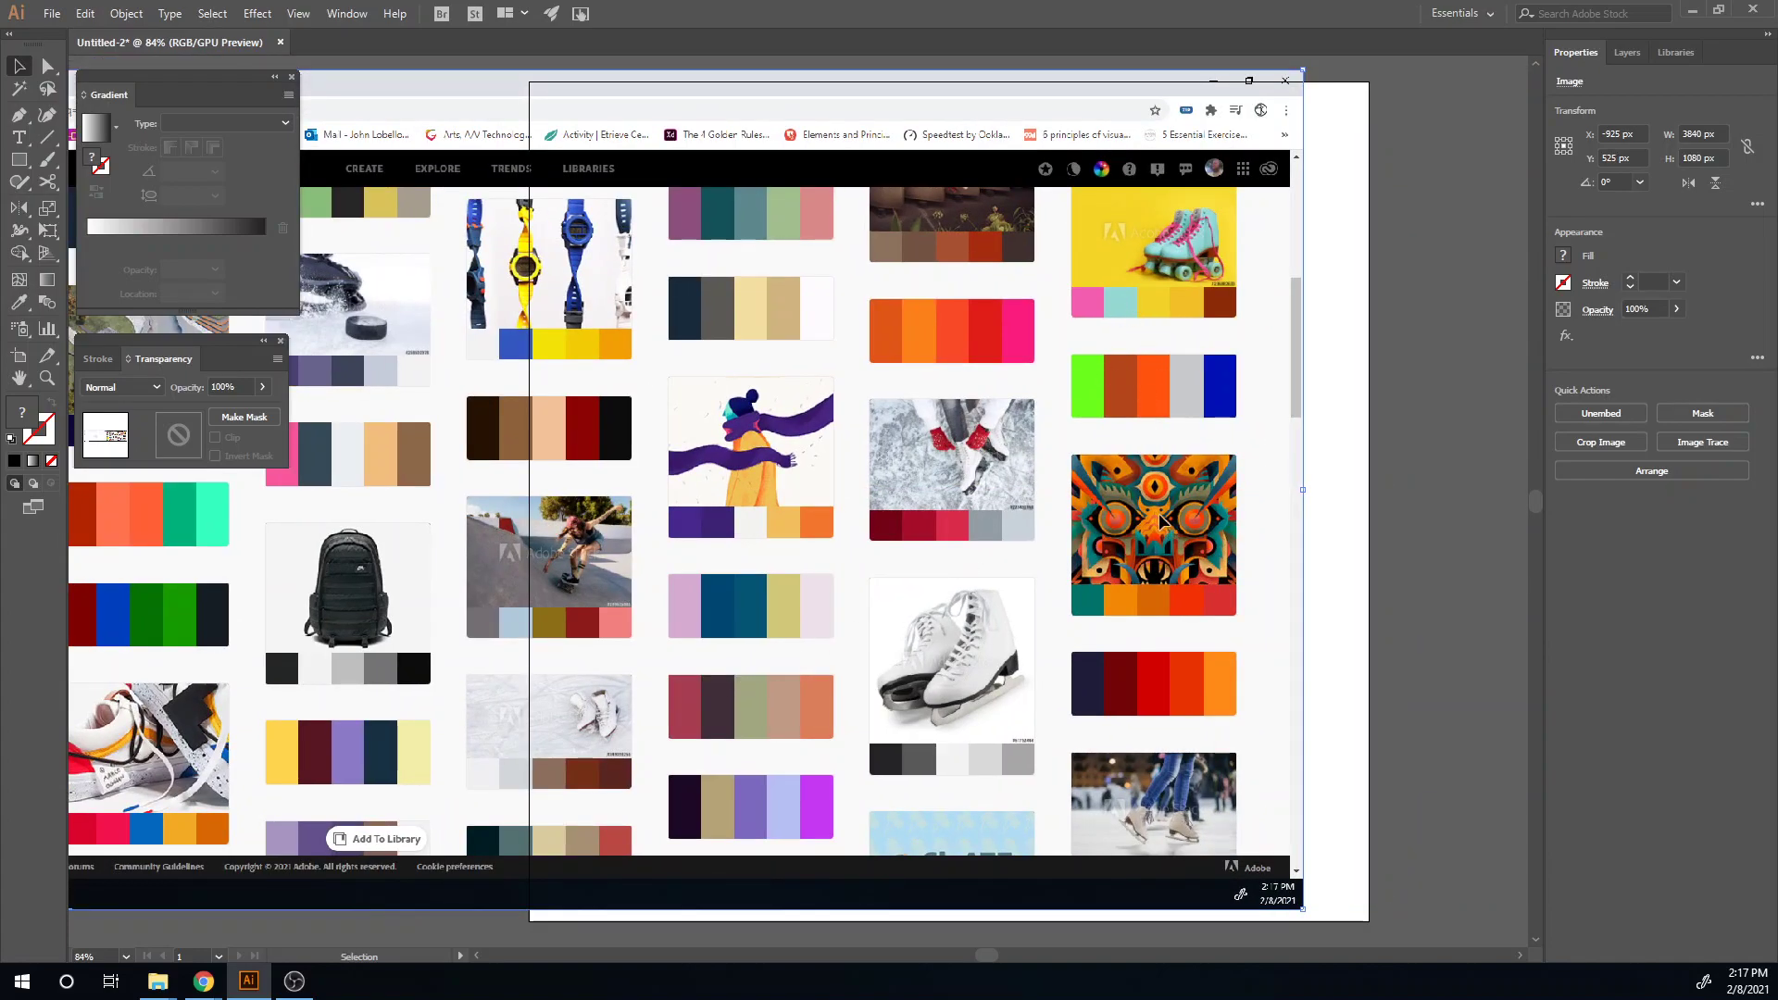
drag(1160, 516, 1157, 496)
- Draw a square about 231 px wide over the Monsters Heads image and its colour swatches
click(18, 160)
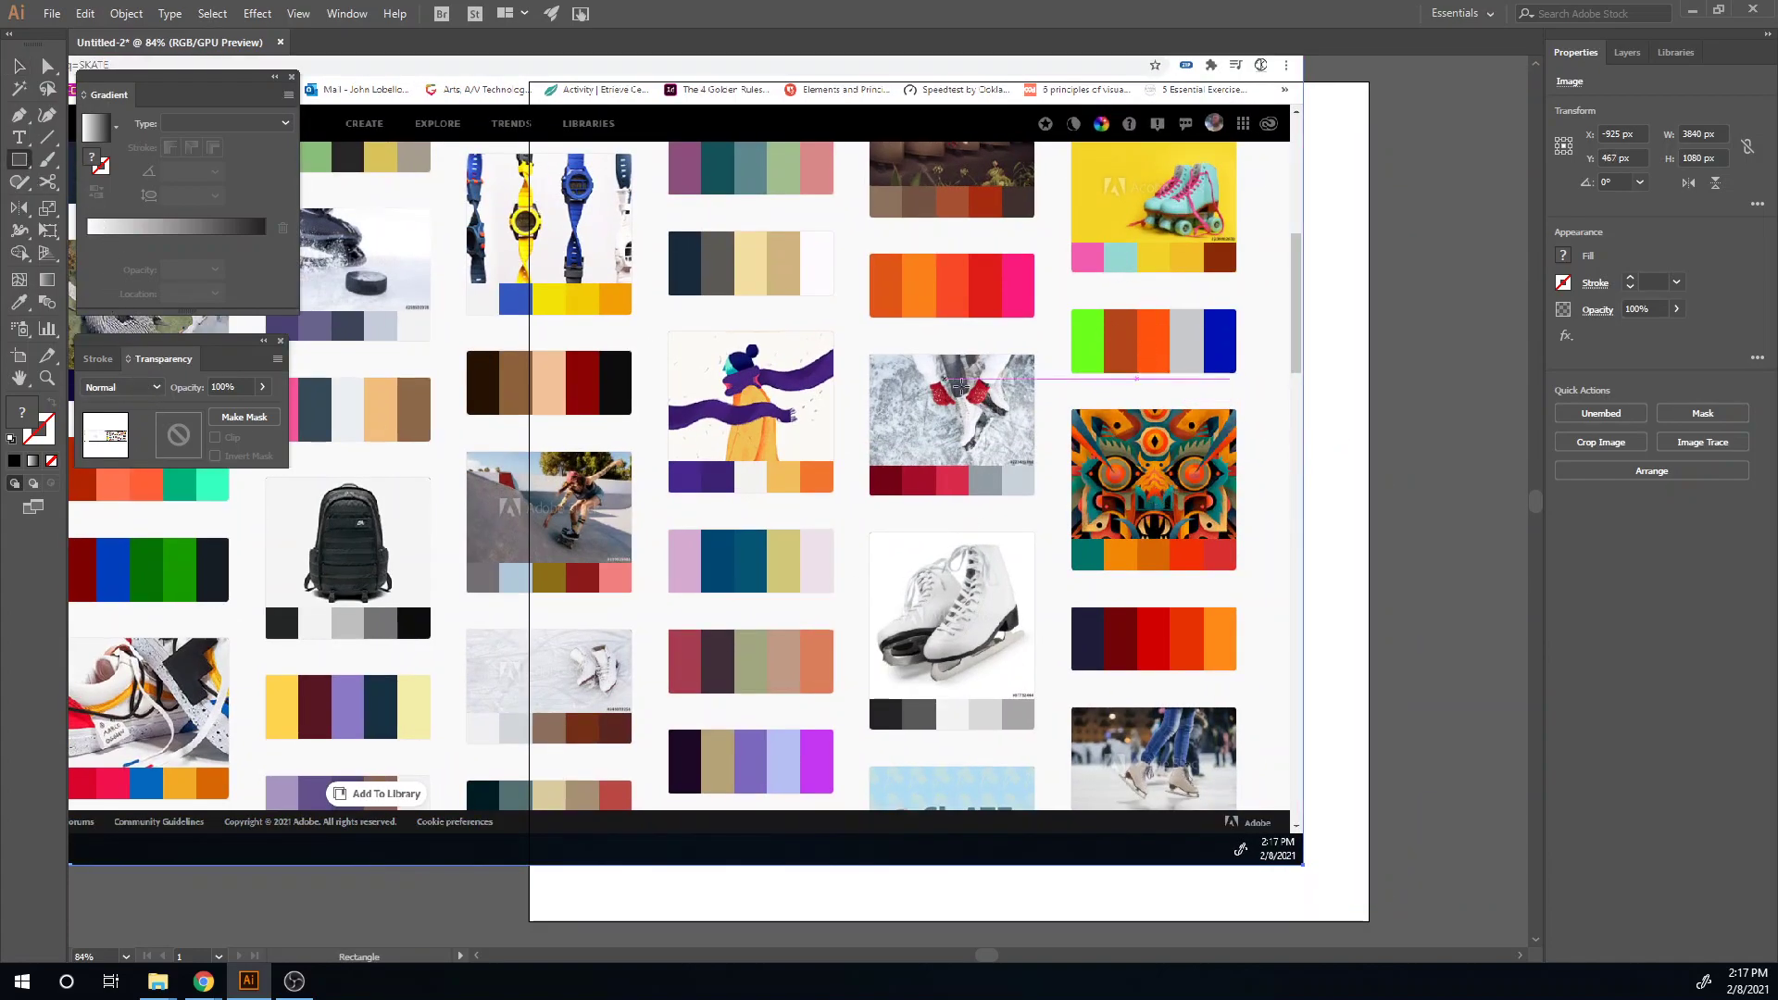
drag(1065, 399, 1244, 581)
key(v)
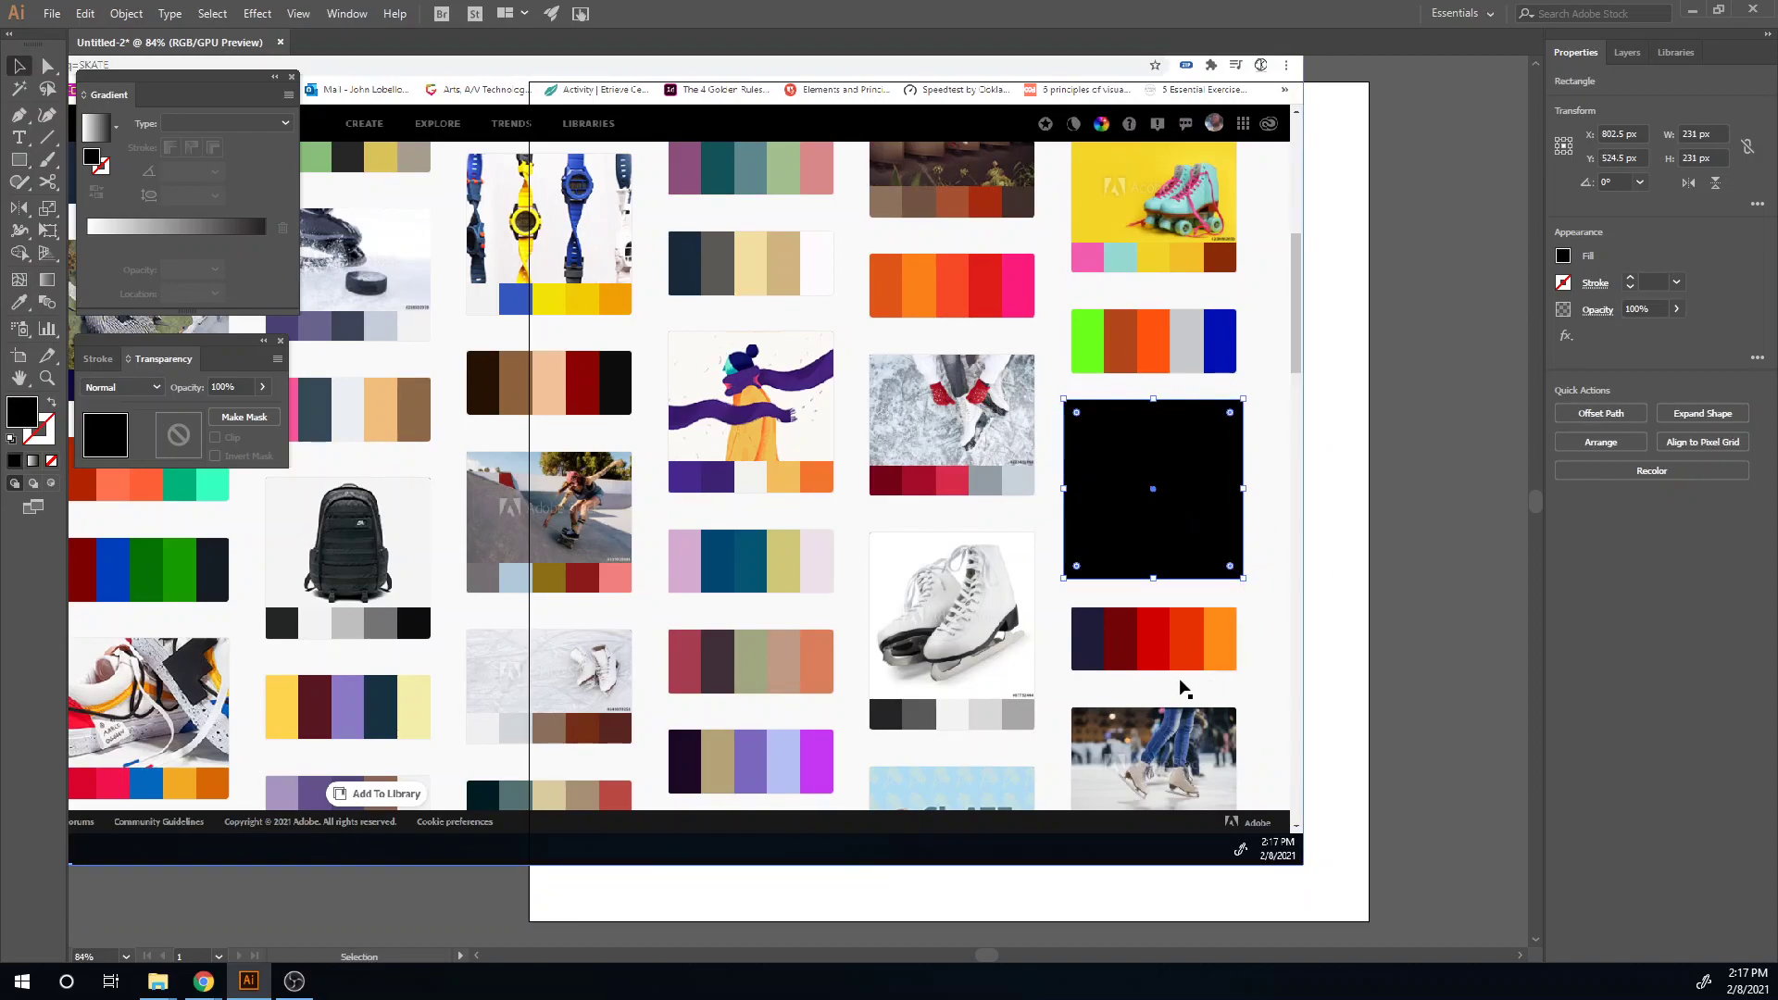
- Clip the pasted screenshot with the square and place the cropped palette just outside the artboard's upper-left corner
shift+click(1183, 693)
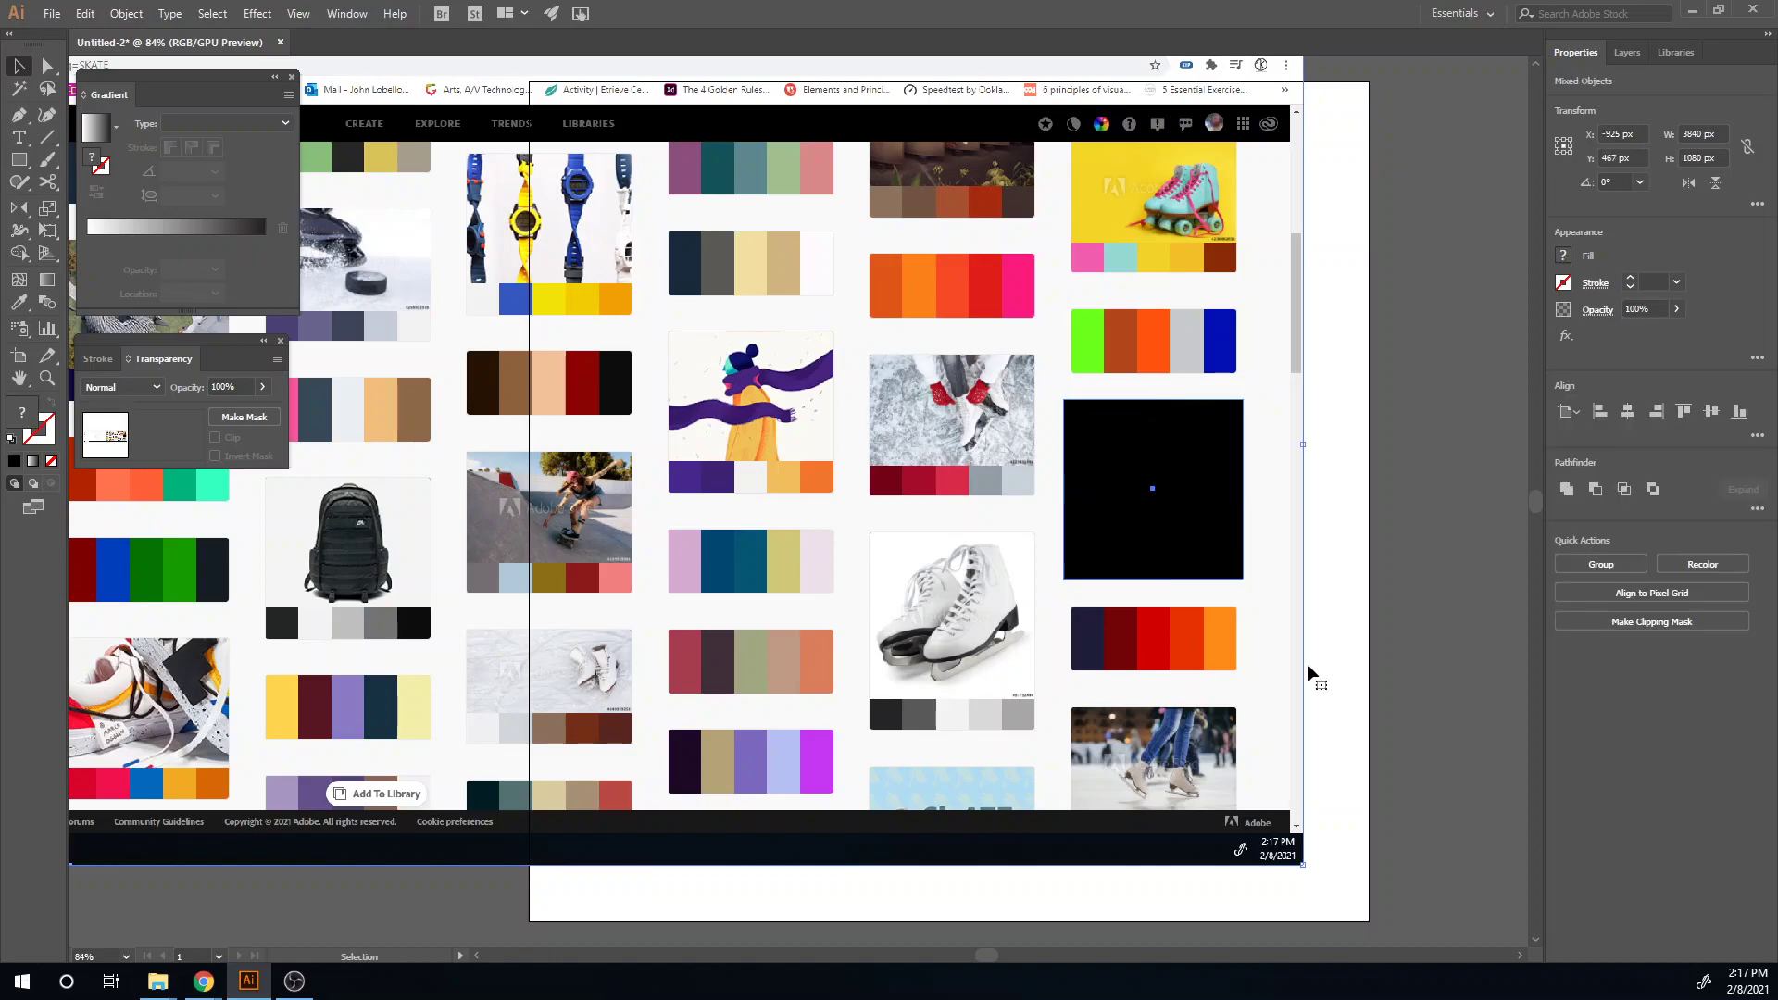
click(1652, 621)
drag(1134, 533, 404, 226)
click(404, 477)
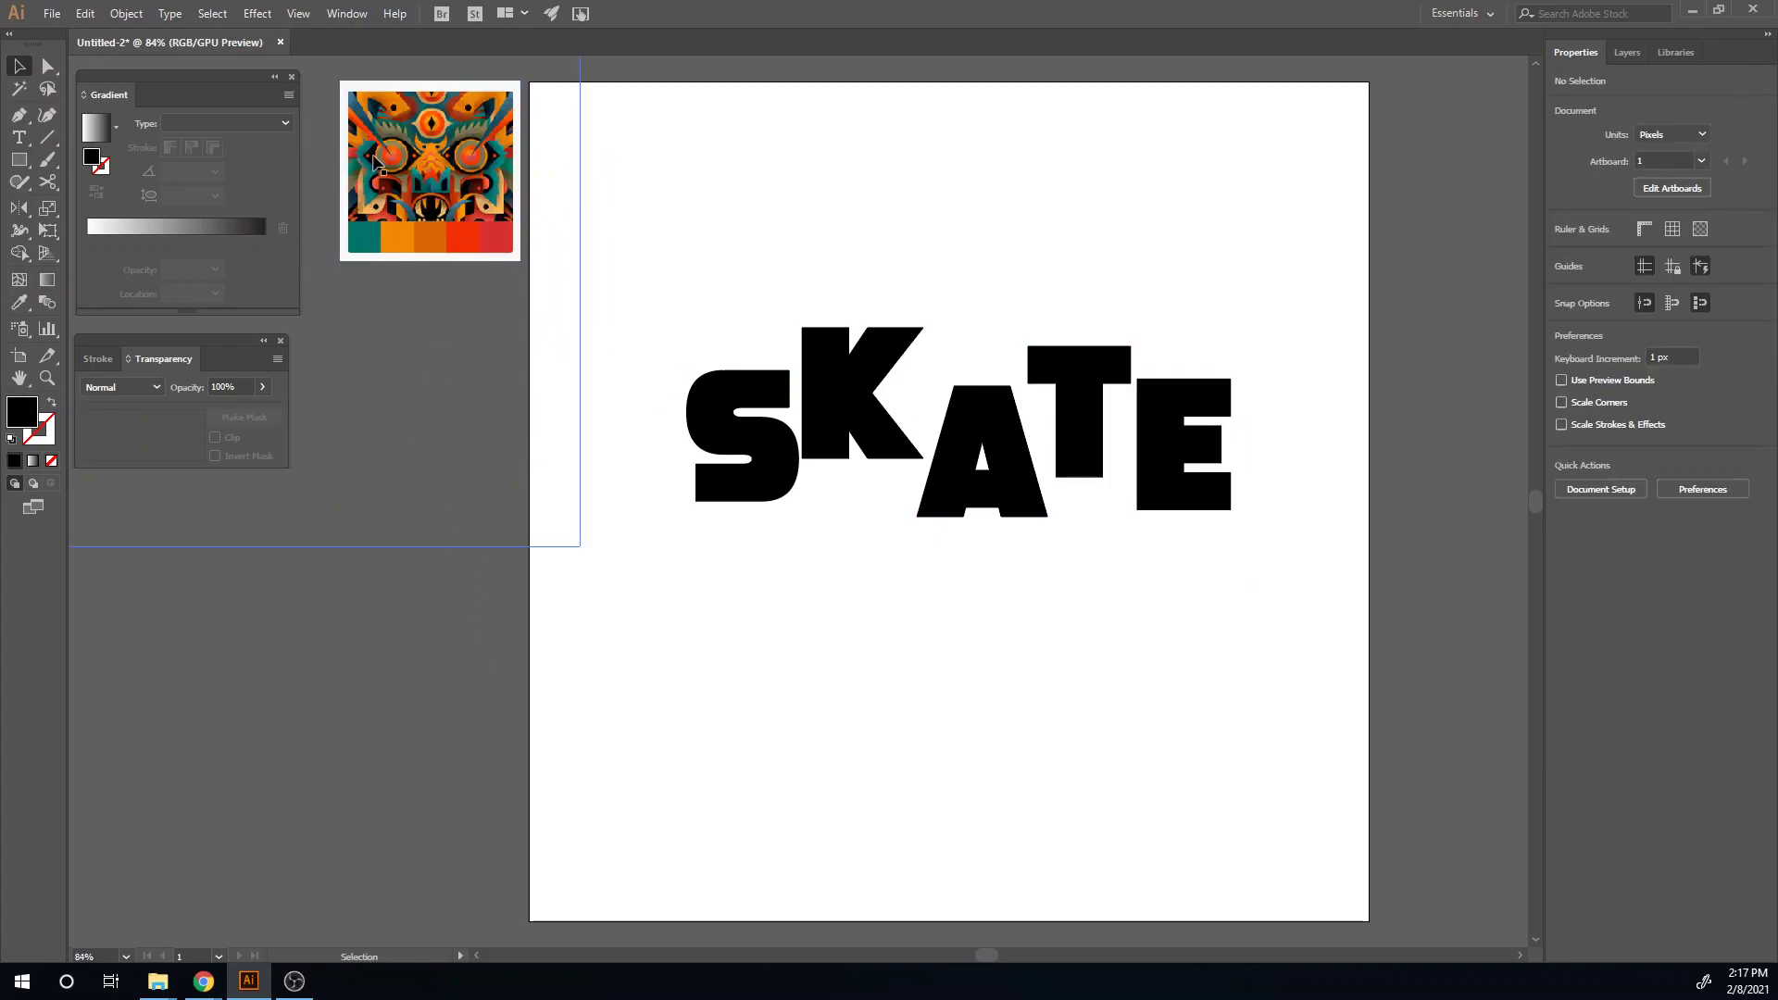
drag(580, 546, 424, 225)
drag(424, 225, 424, 224)
- Fill the SKATE lettering with the teal sampled from the palette using the Eyedropper
click(853, 443)
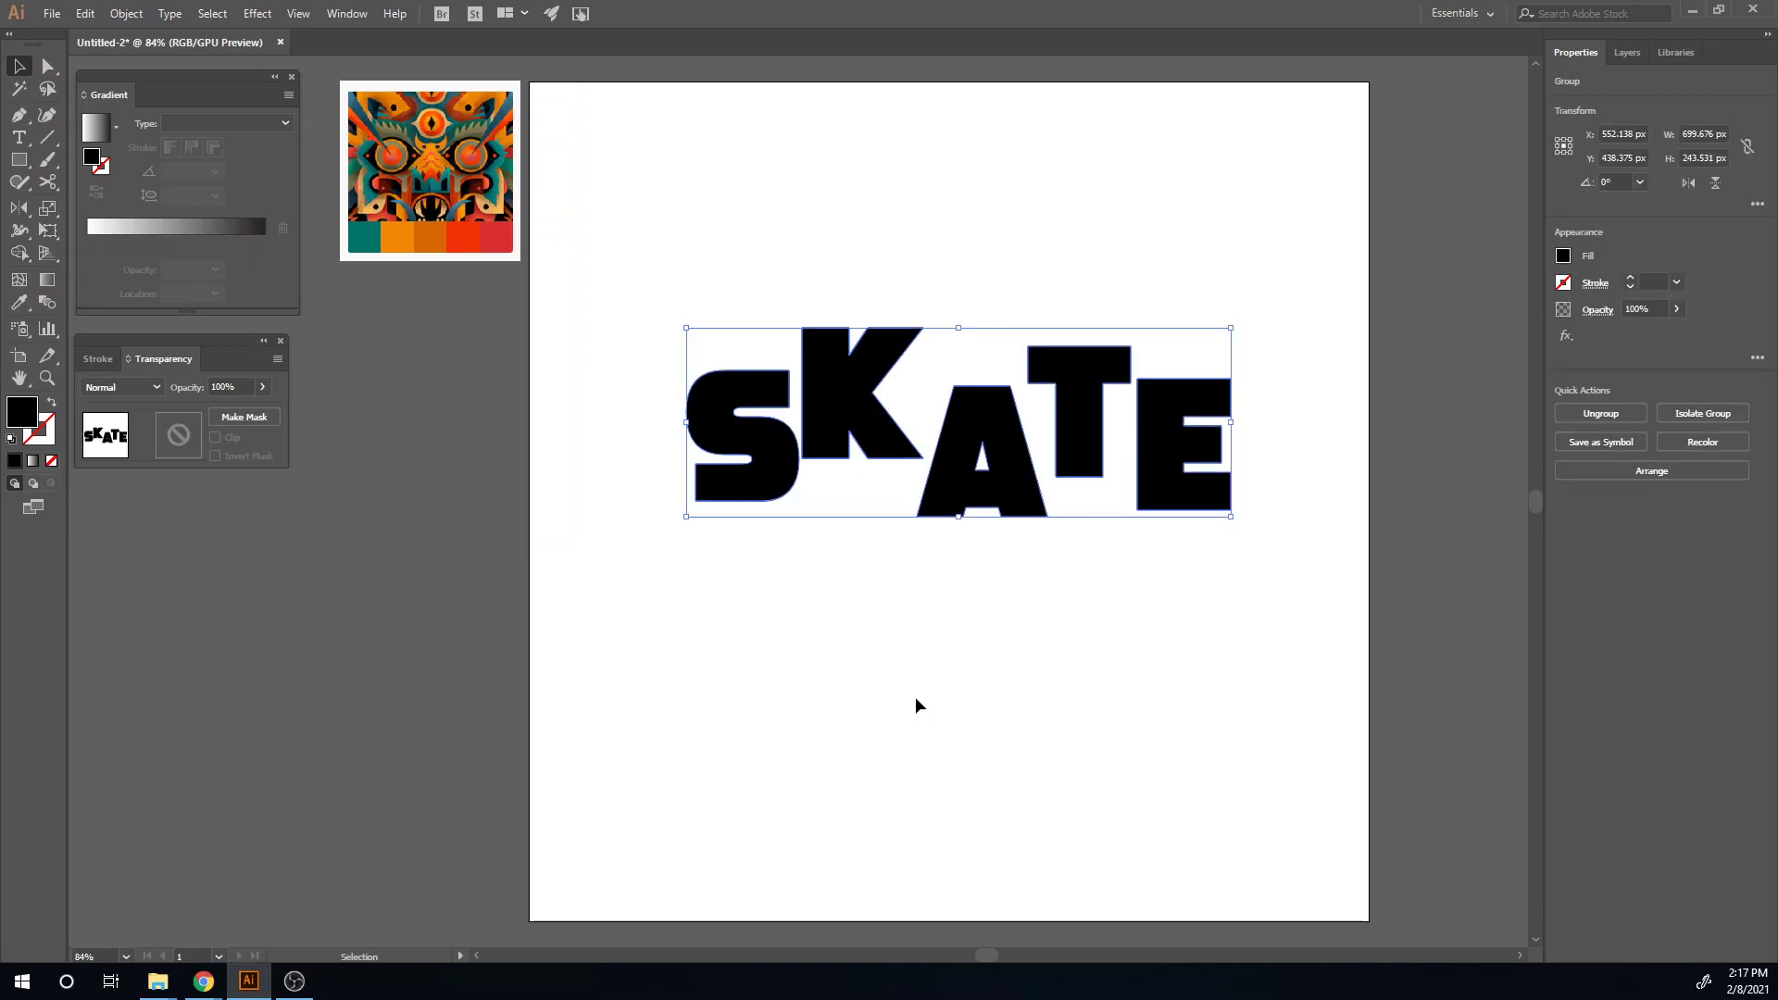
key(i)
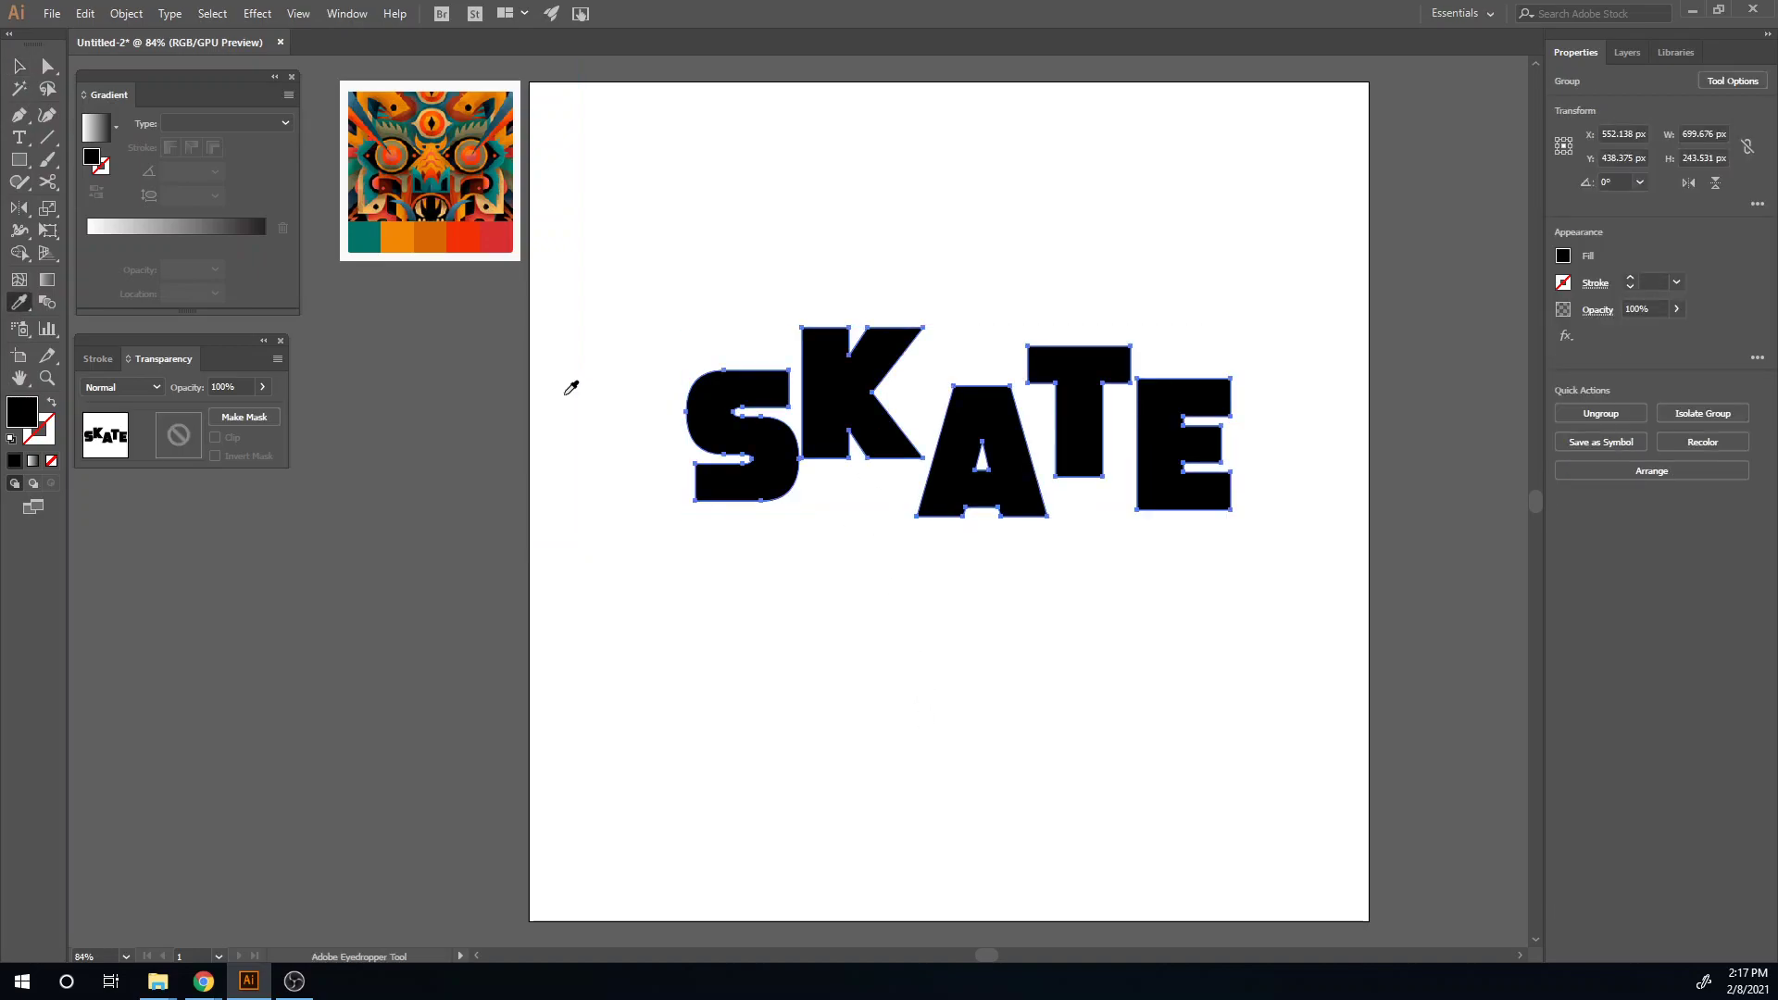
click(359, 234)
key(v)
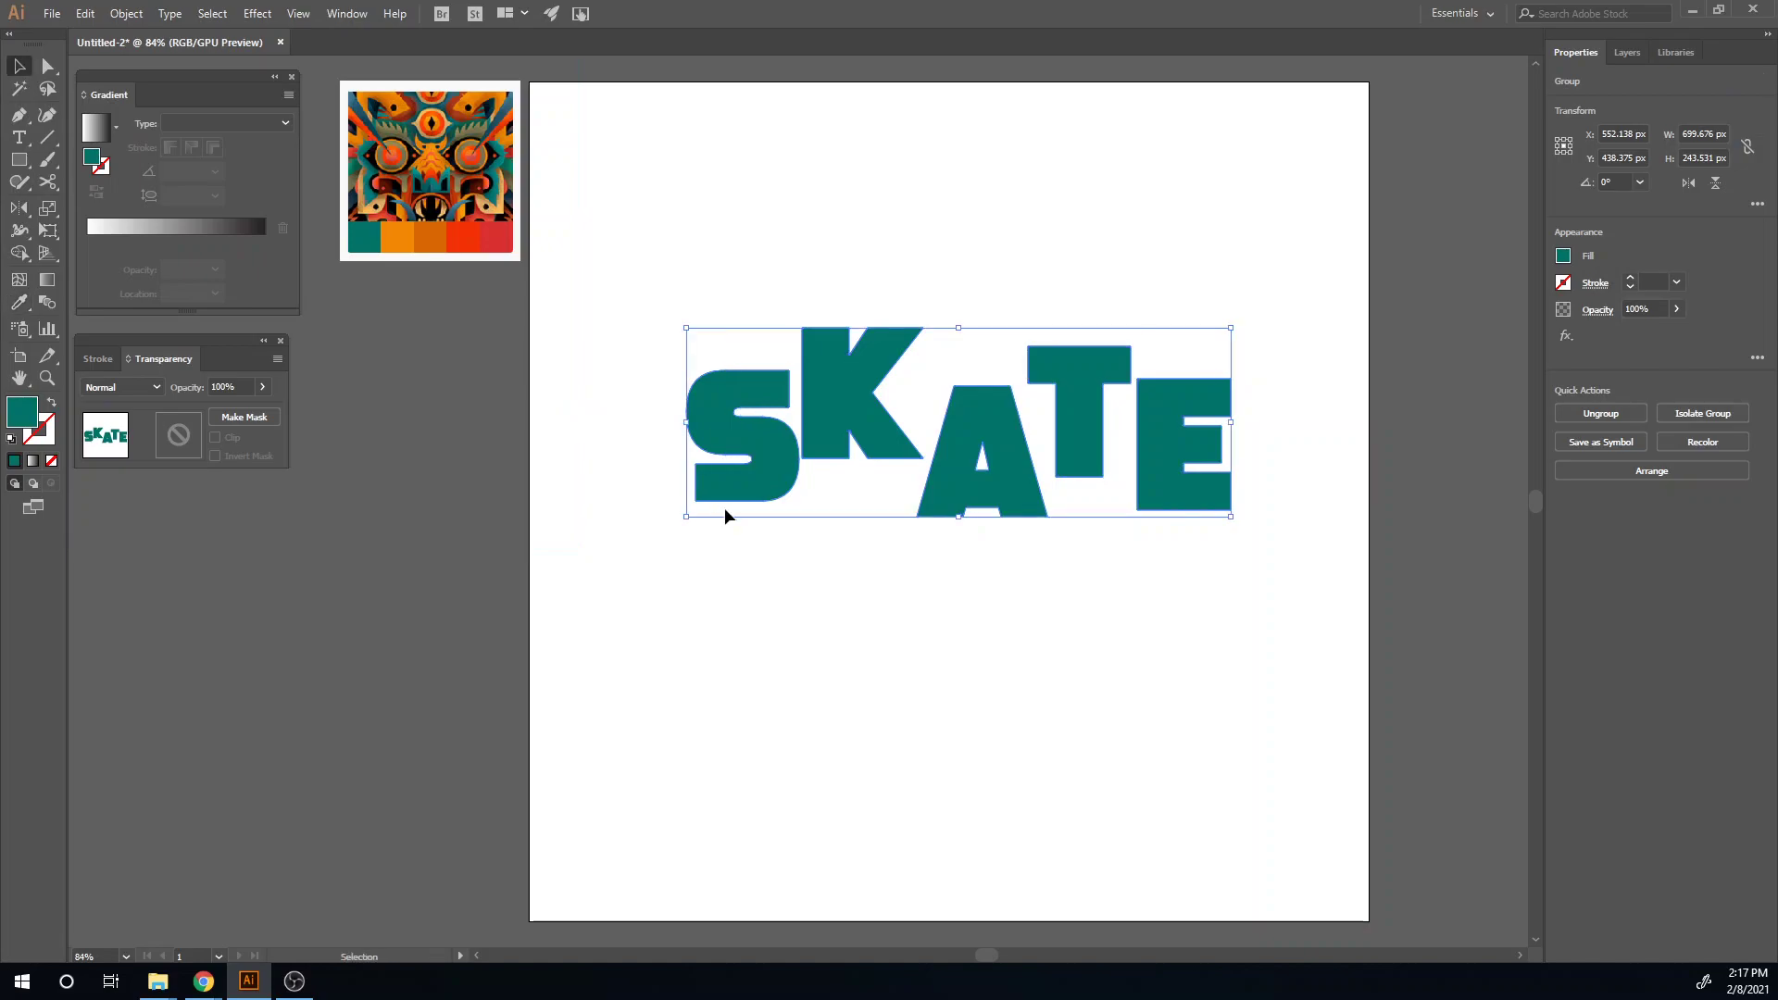
- Recolour the SKATE lettering with the light orange sampled from the palette
click(793, 681)
click(776, 483)
key(a)
key(v)
key(i)
click(391, 240)
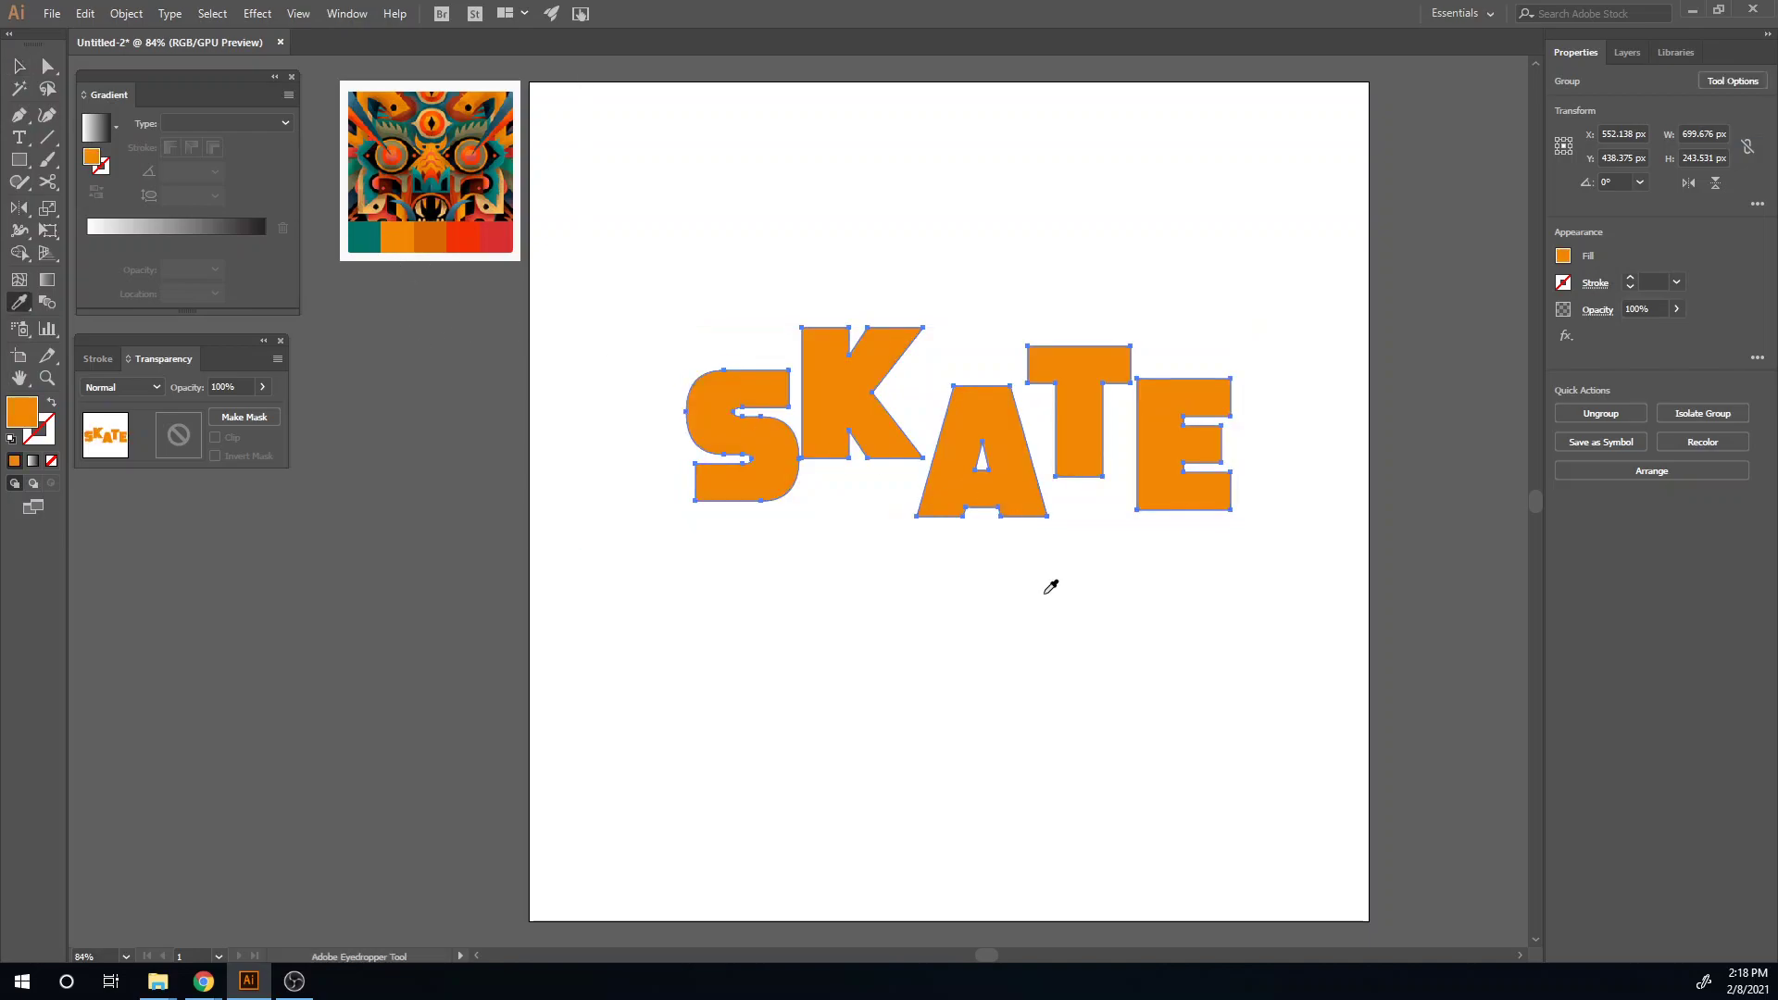
- Set the SKATE lettering's fill to the black swatch
key(m)
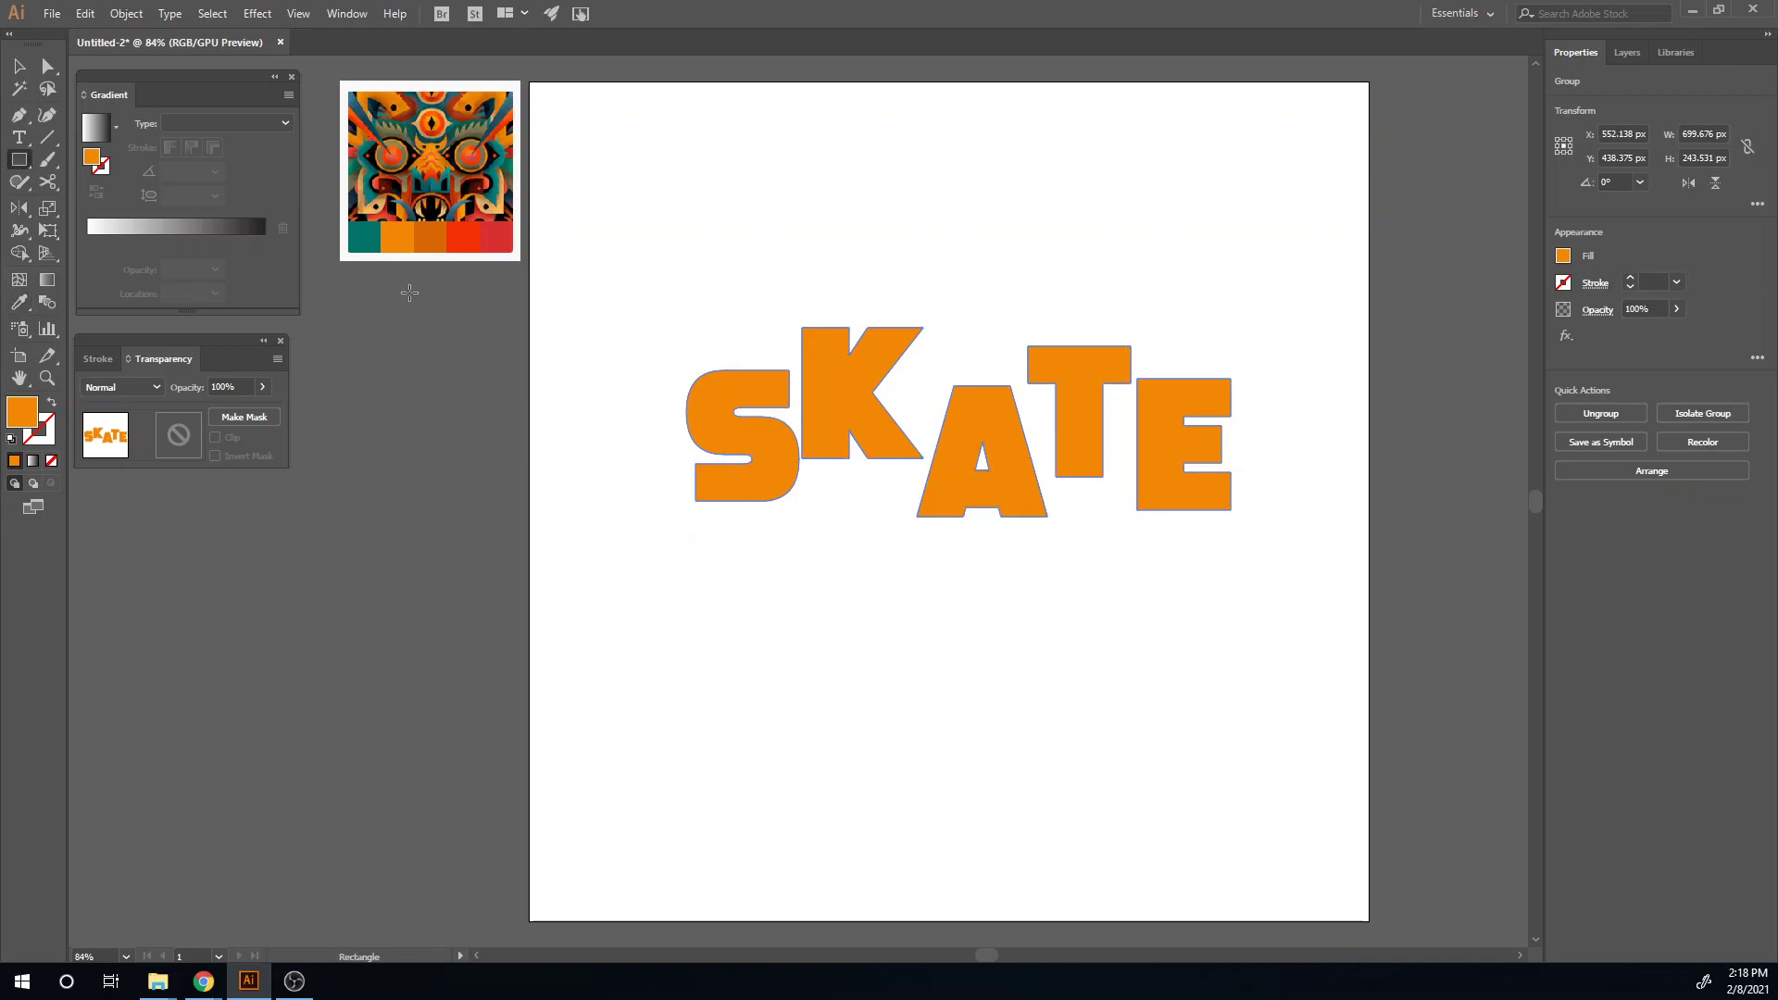
click(1562, 257)
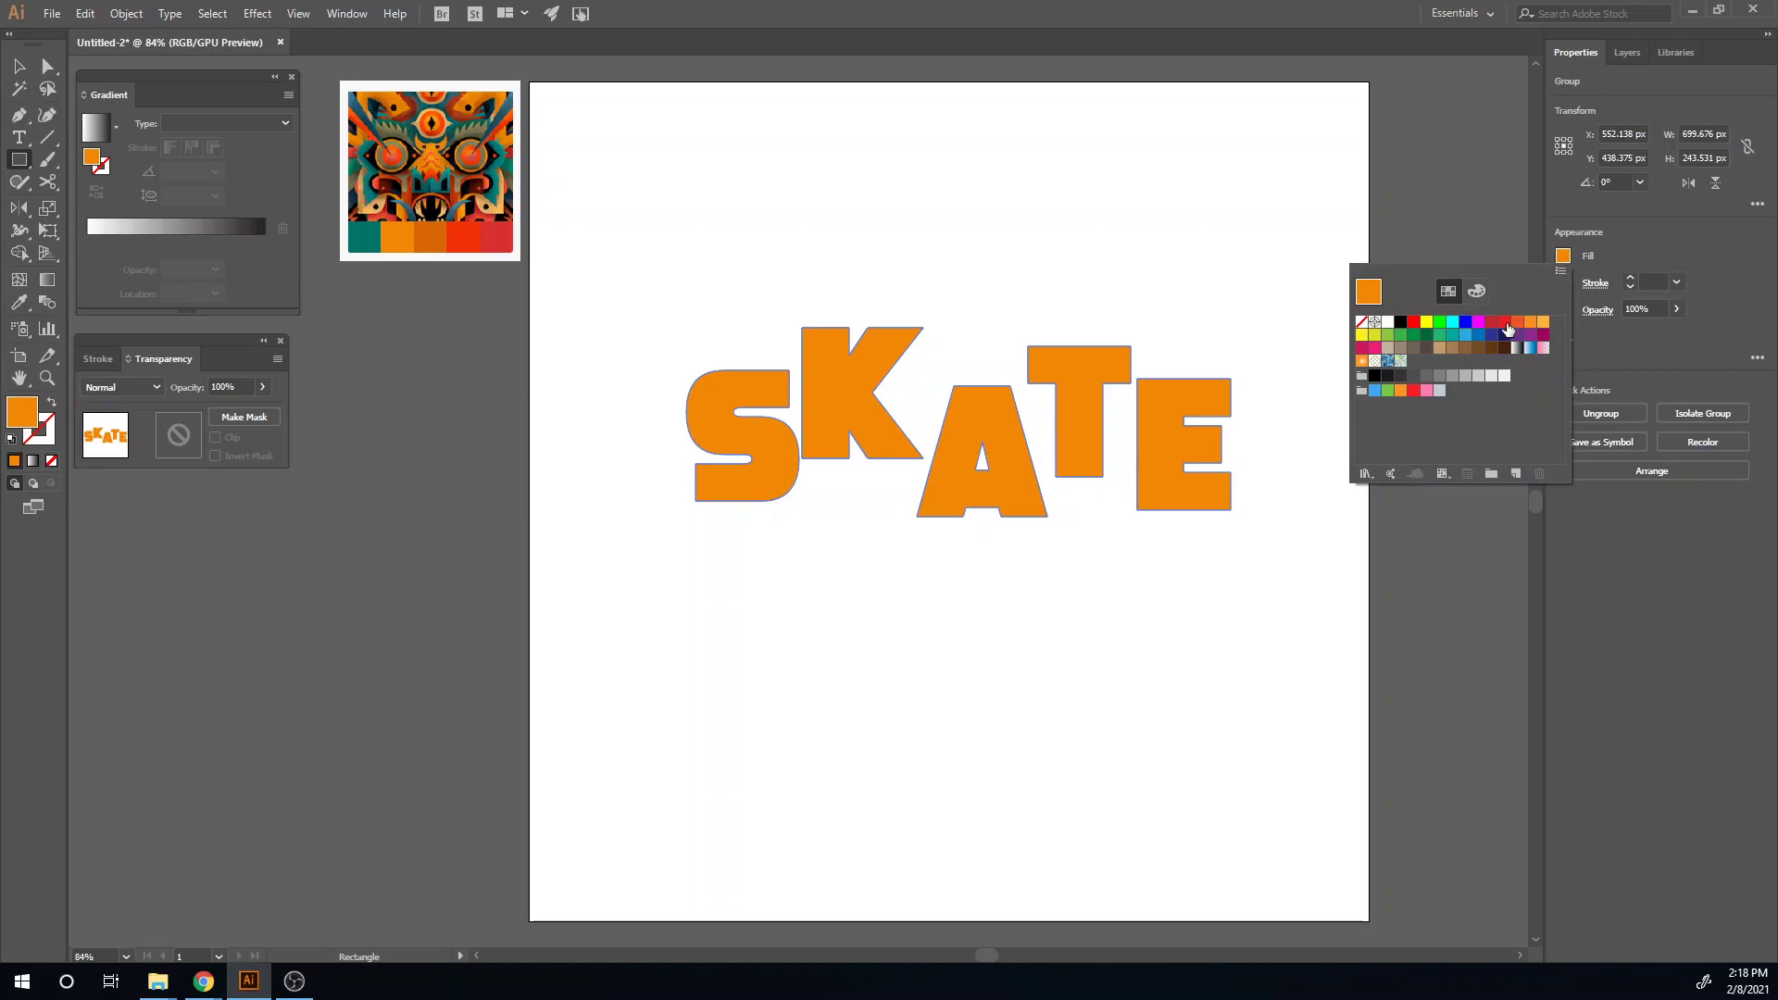
click(1402, 324)
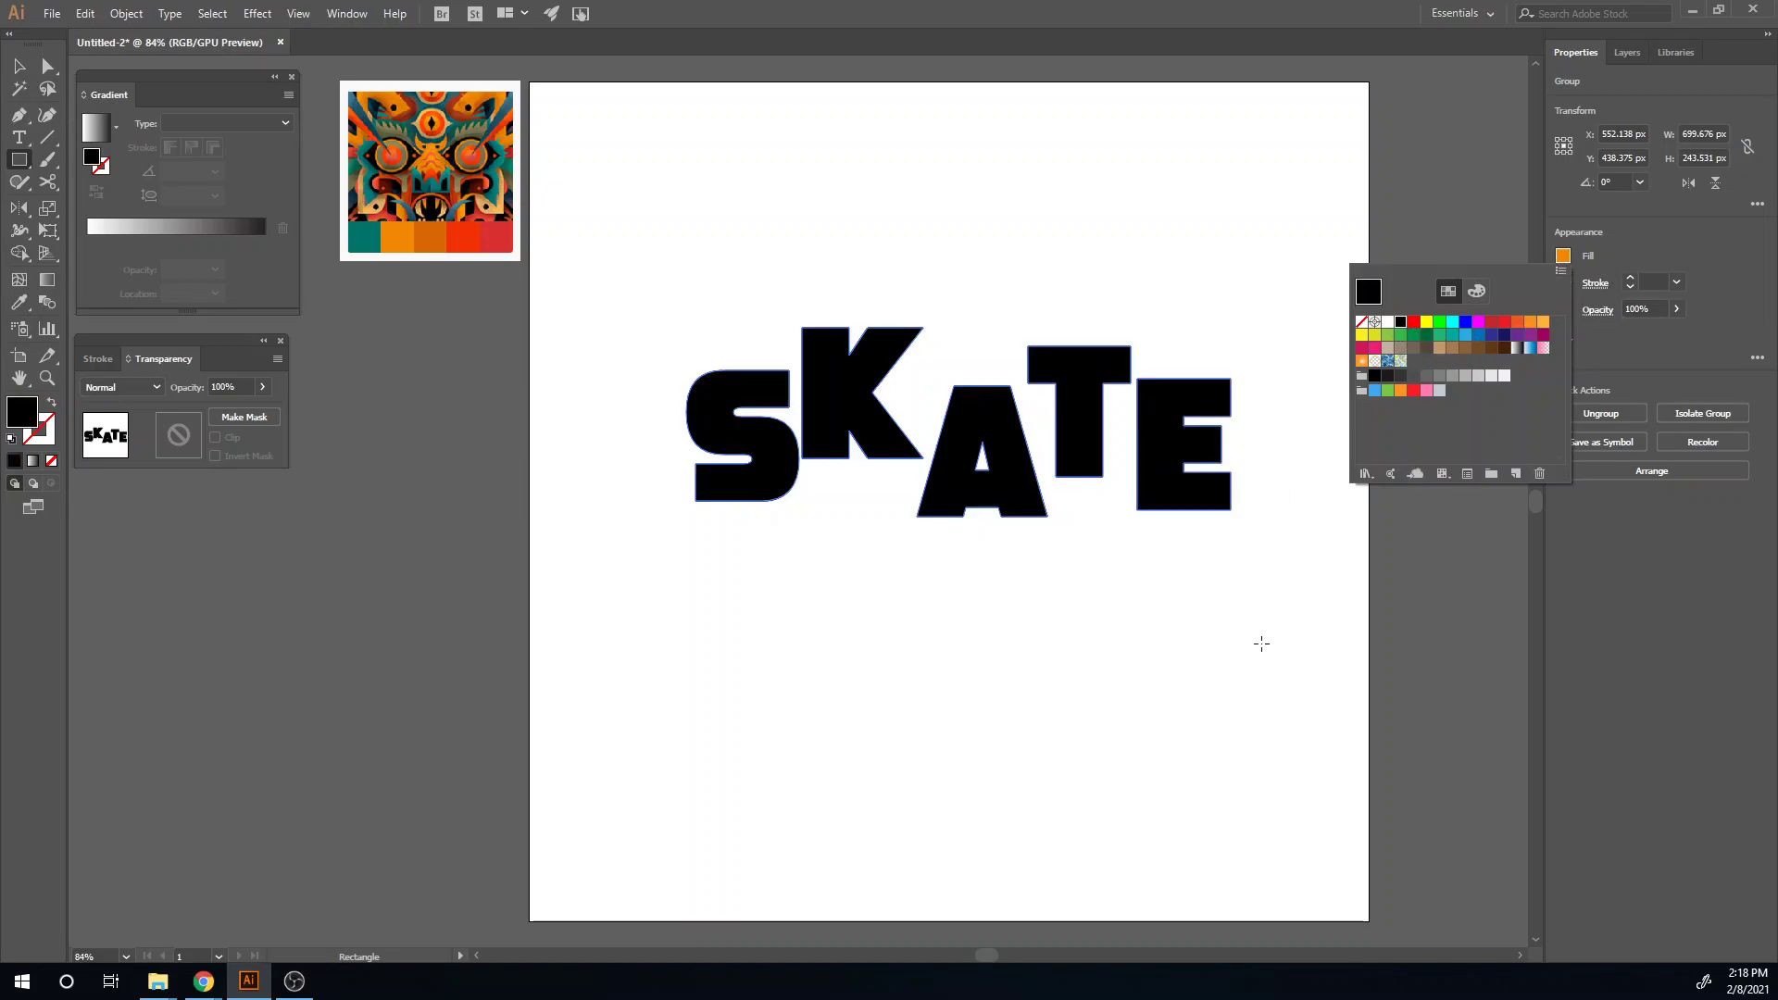
- Draw a black rectangle about 777 × 219 px covering the lower part of the SKATE lettering
click(1279, 587)
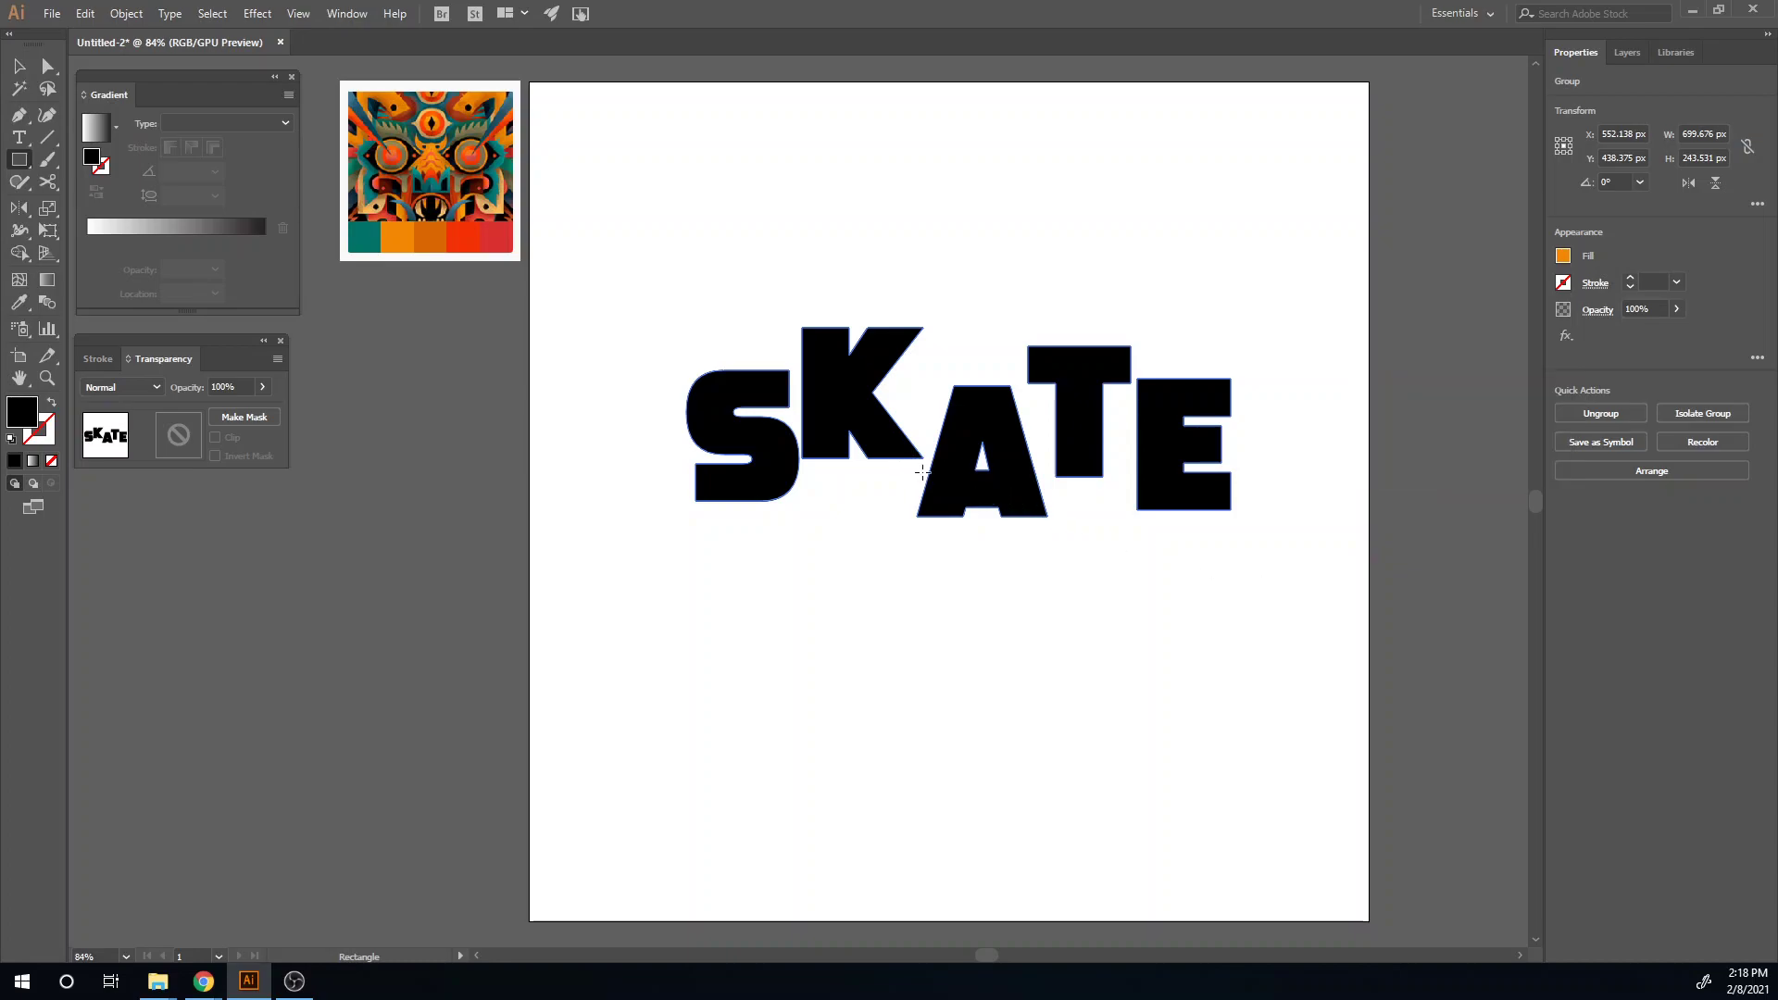
drag(1265, 567, 659, 397)
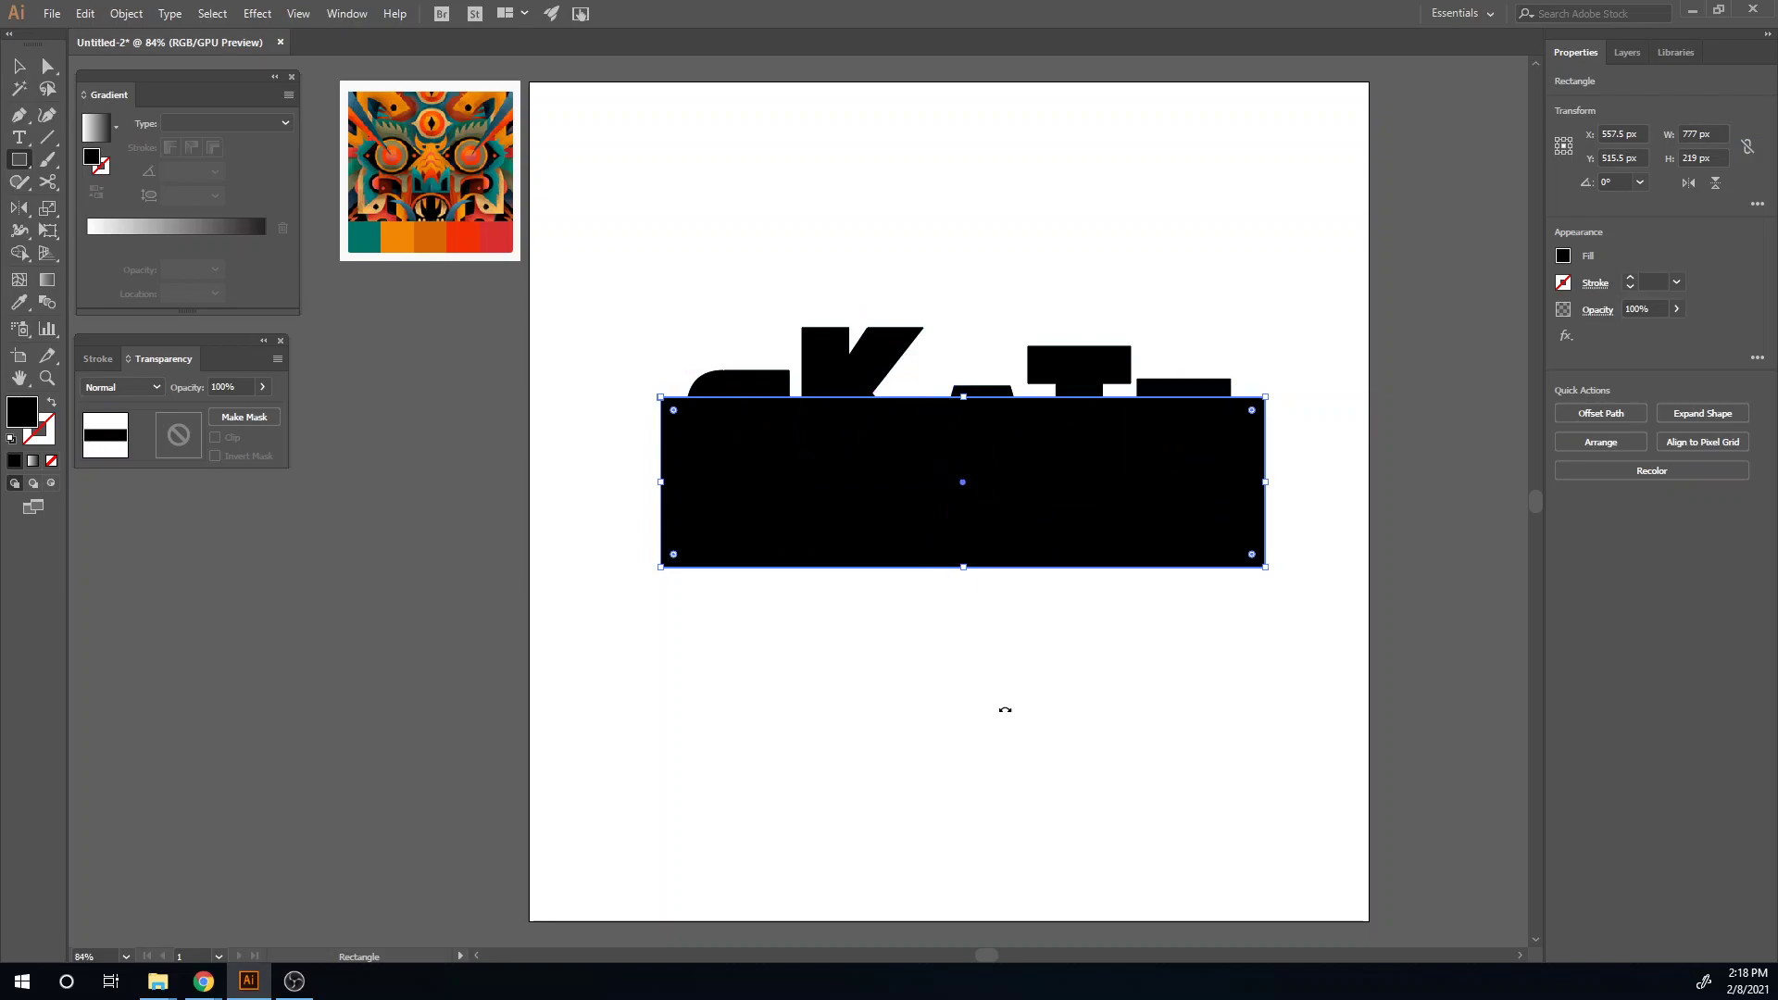
- Recolour the front black SKATE lettering with the light orange sampled from the palette, keeping its original position
key(v)
drag(856, 342, 920, 230)
drag(947, 318, 884, 430)
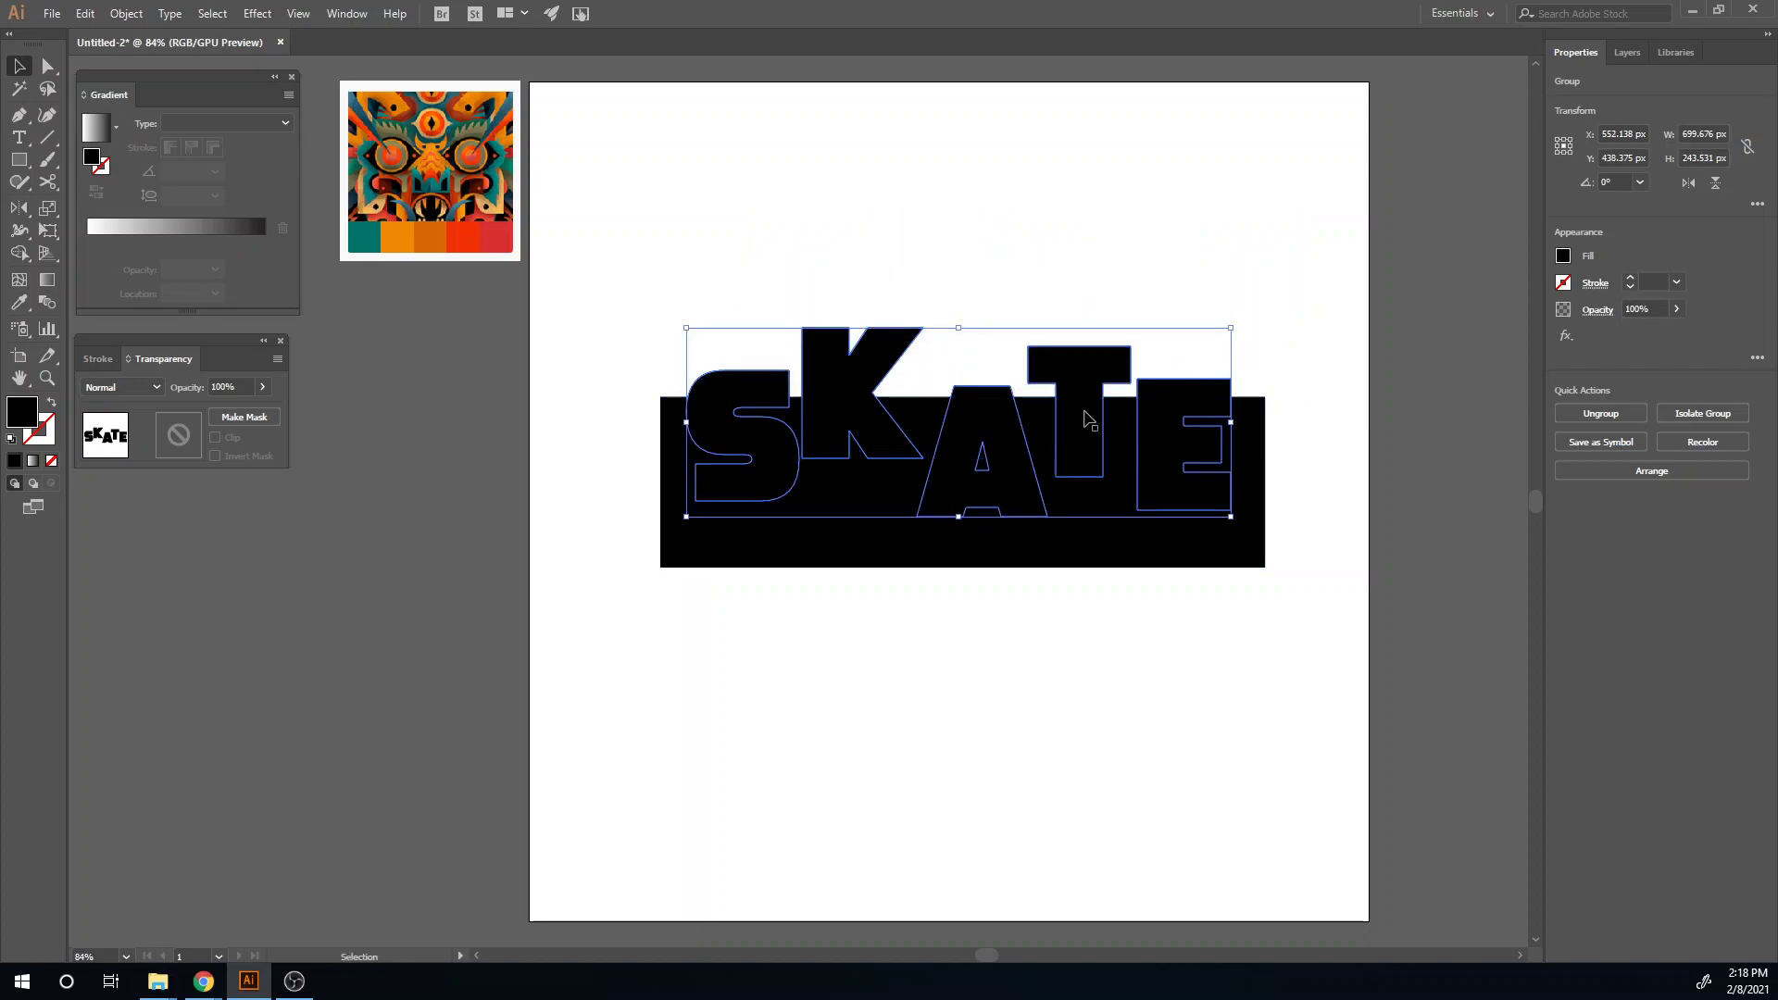
key(i)
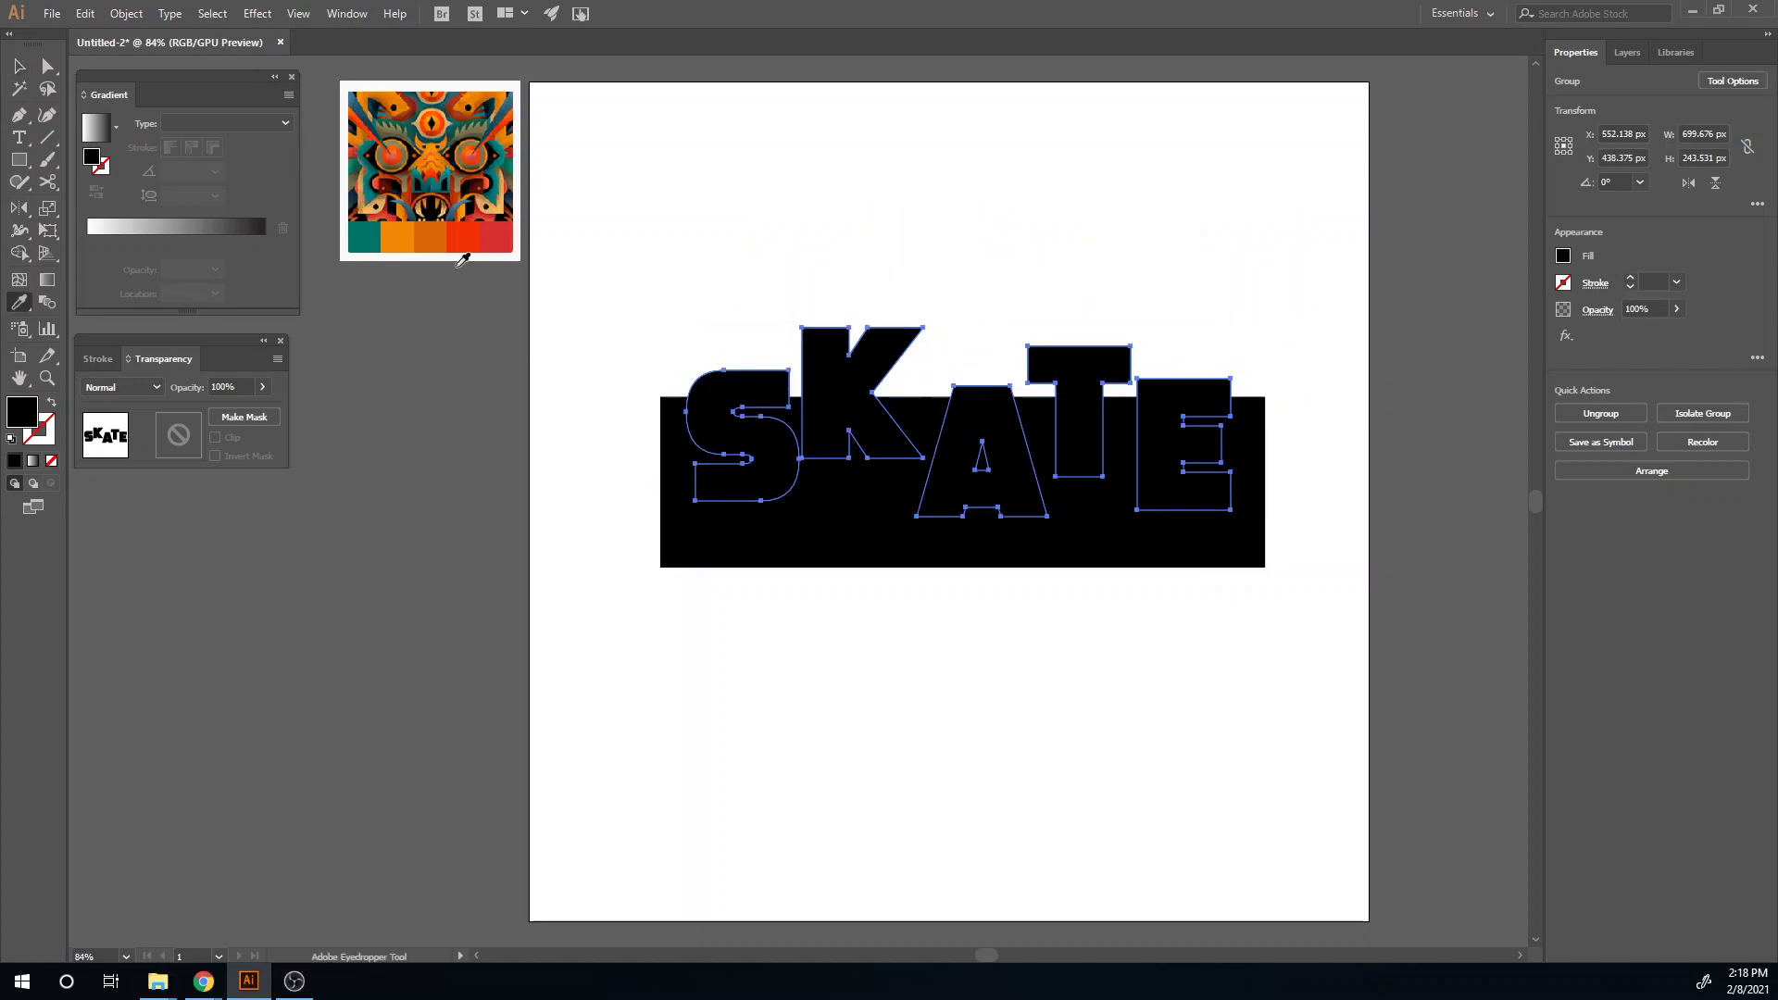
click(396, 237)
- Clip the orange SKATE lettering with the black rectangle using a clipping mask, so the teal copy shows above
key(v)
click(898, 714)
click(876, 565)
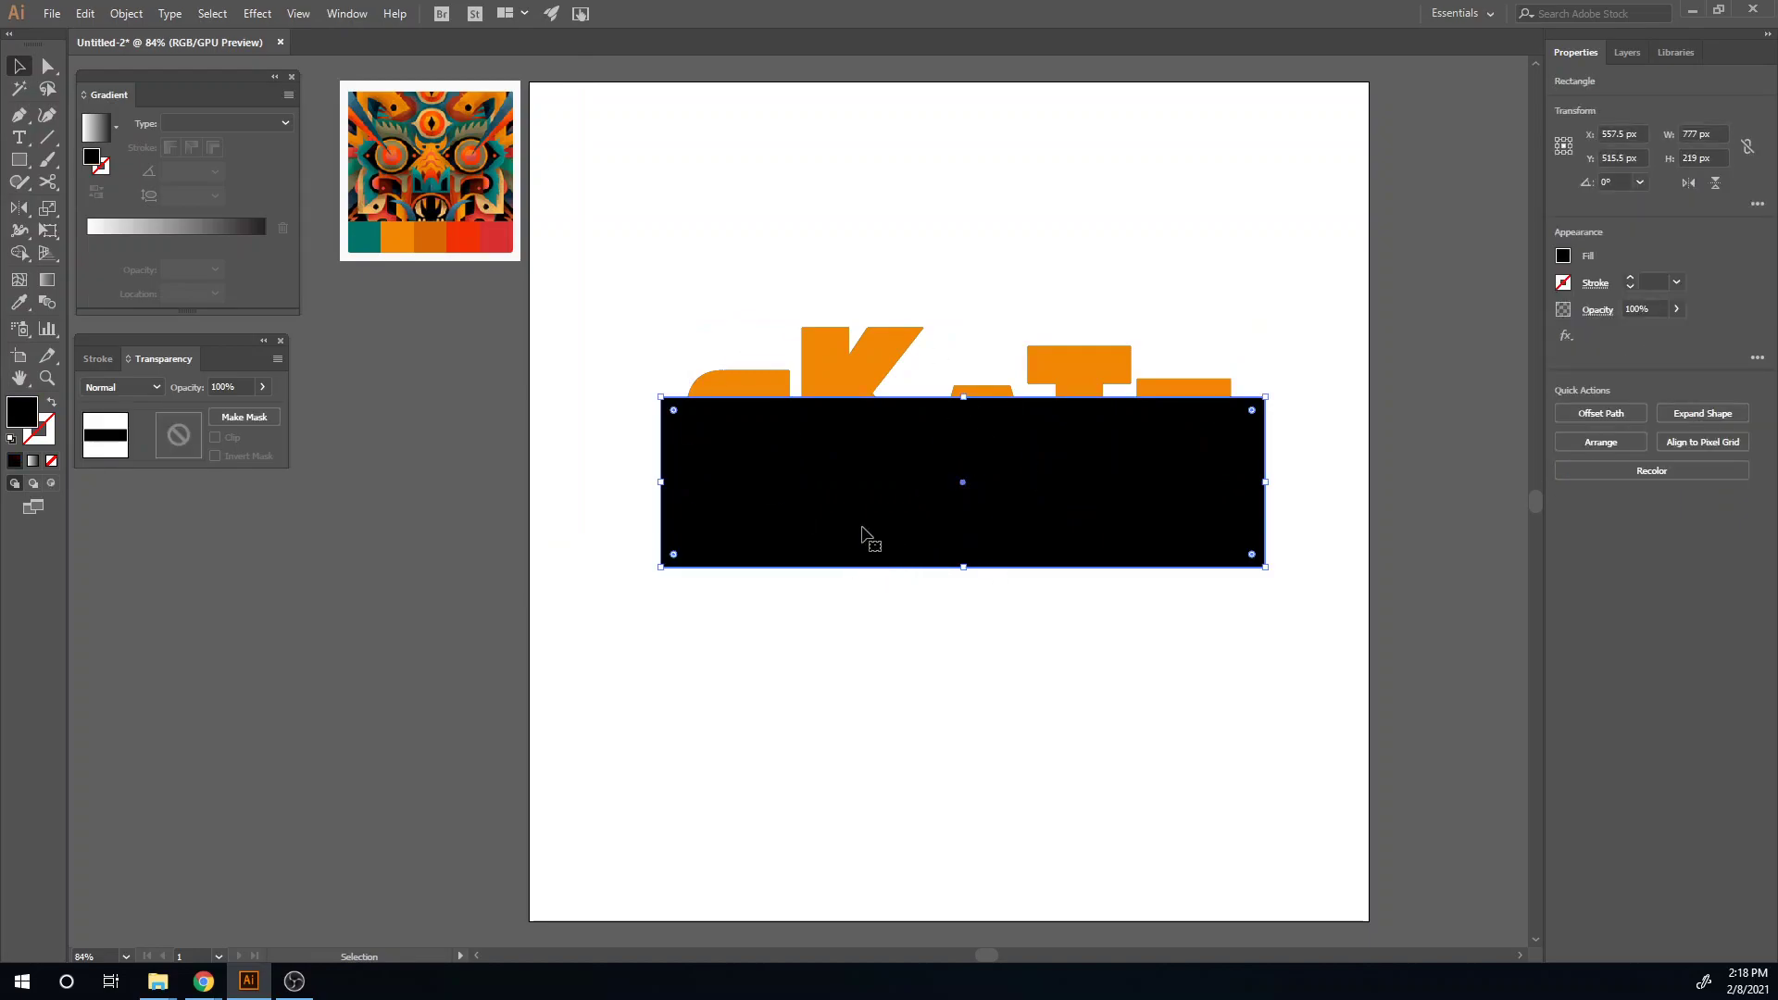
click(897, 675)
click(849, 530)
shift+click(842, 374)
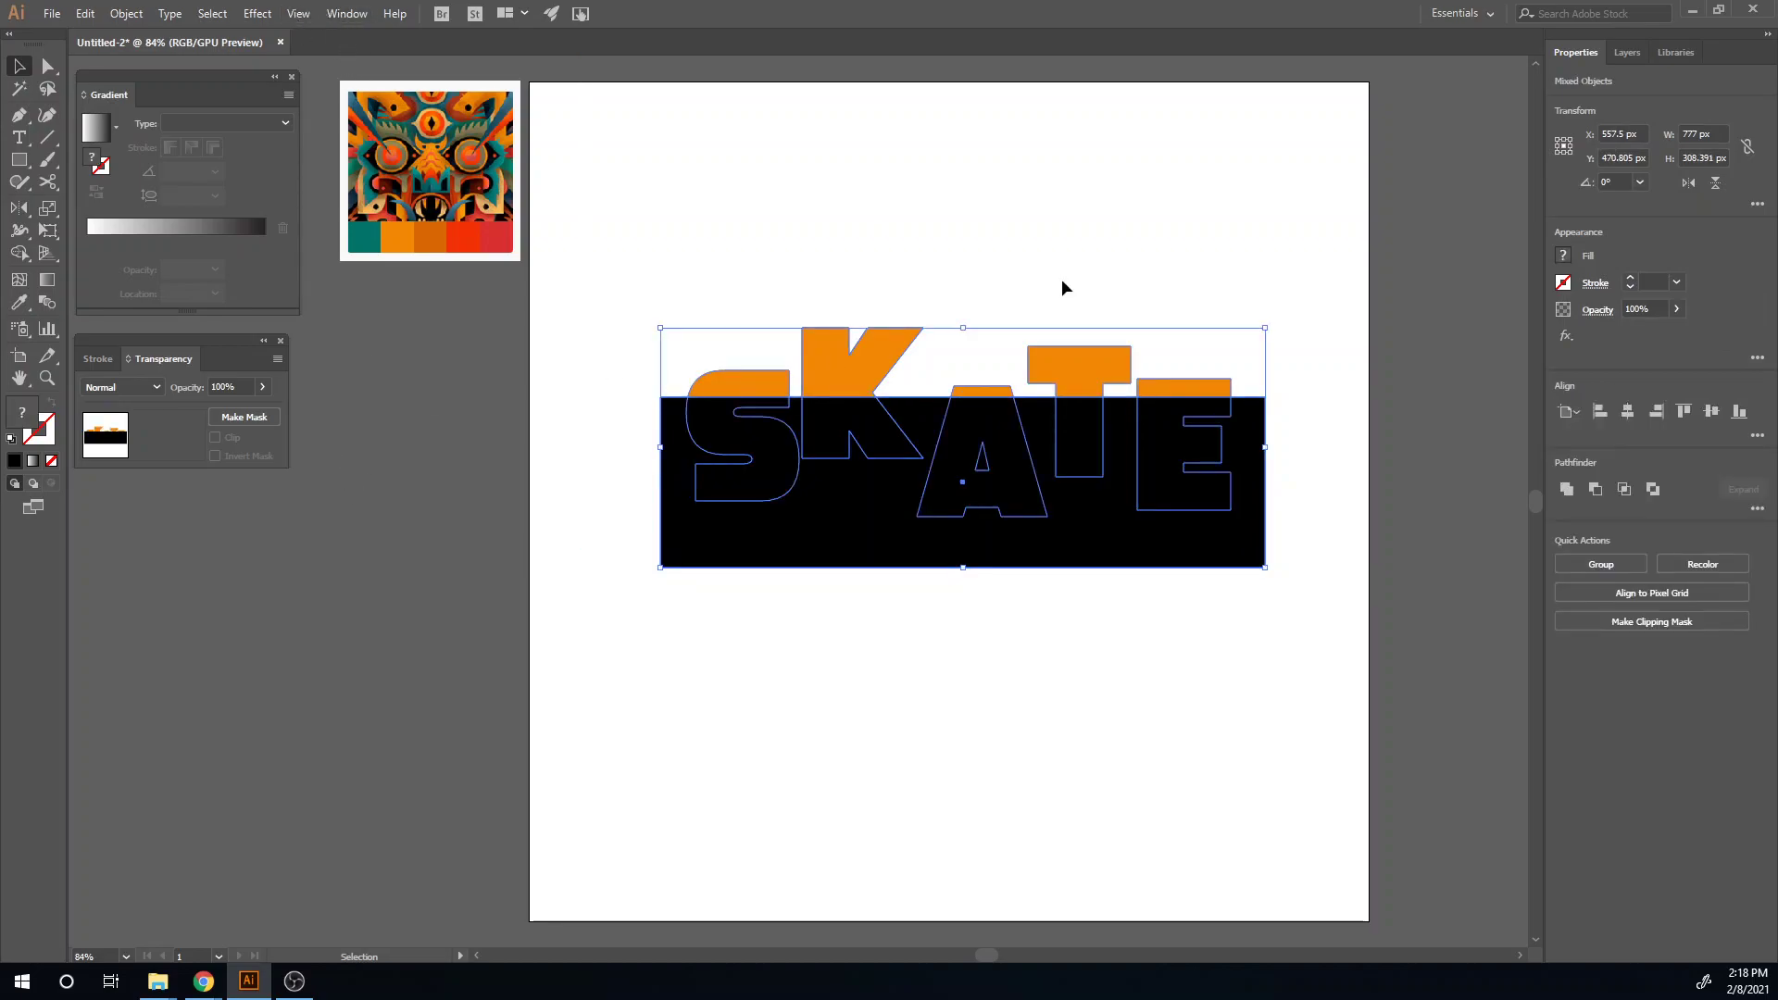
click(1632, 621)
click(1208, 721)
click(953, 498)
click(1131, 769)
- Try to expand the appearance of the clipped orange lettering and check its individual letter paths
click(988, 513)
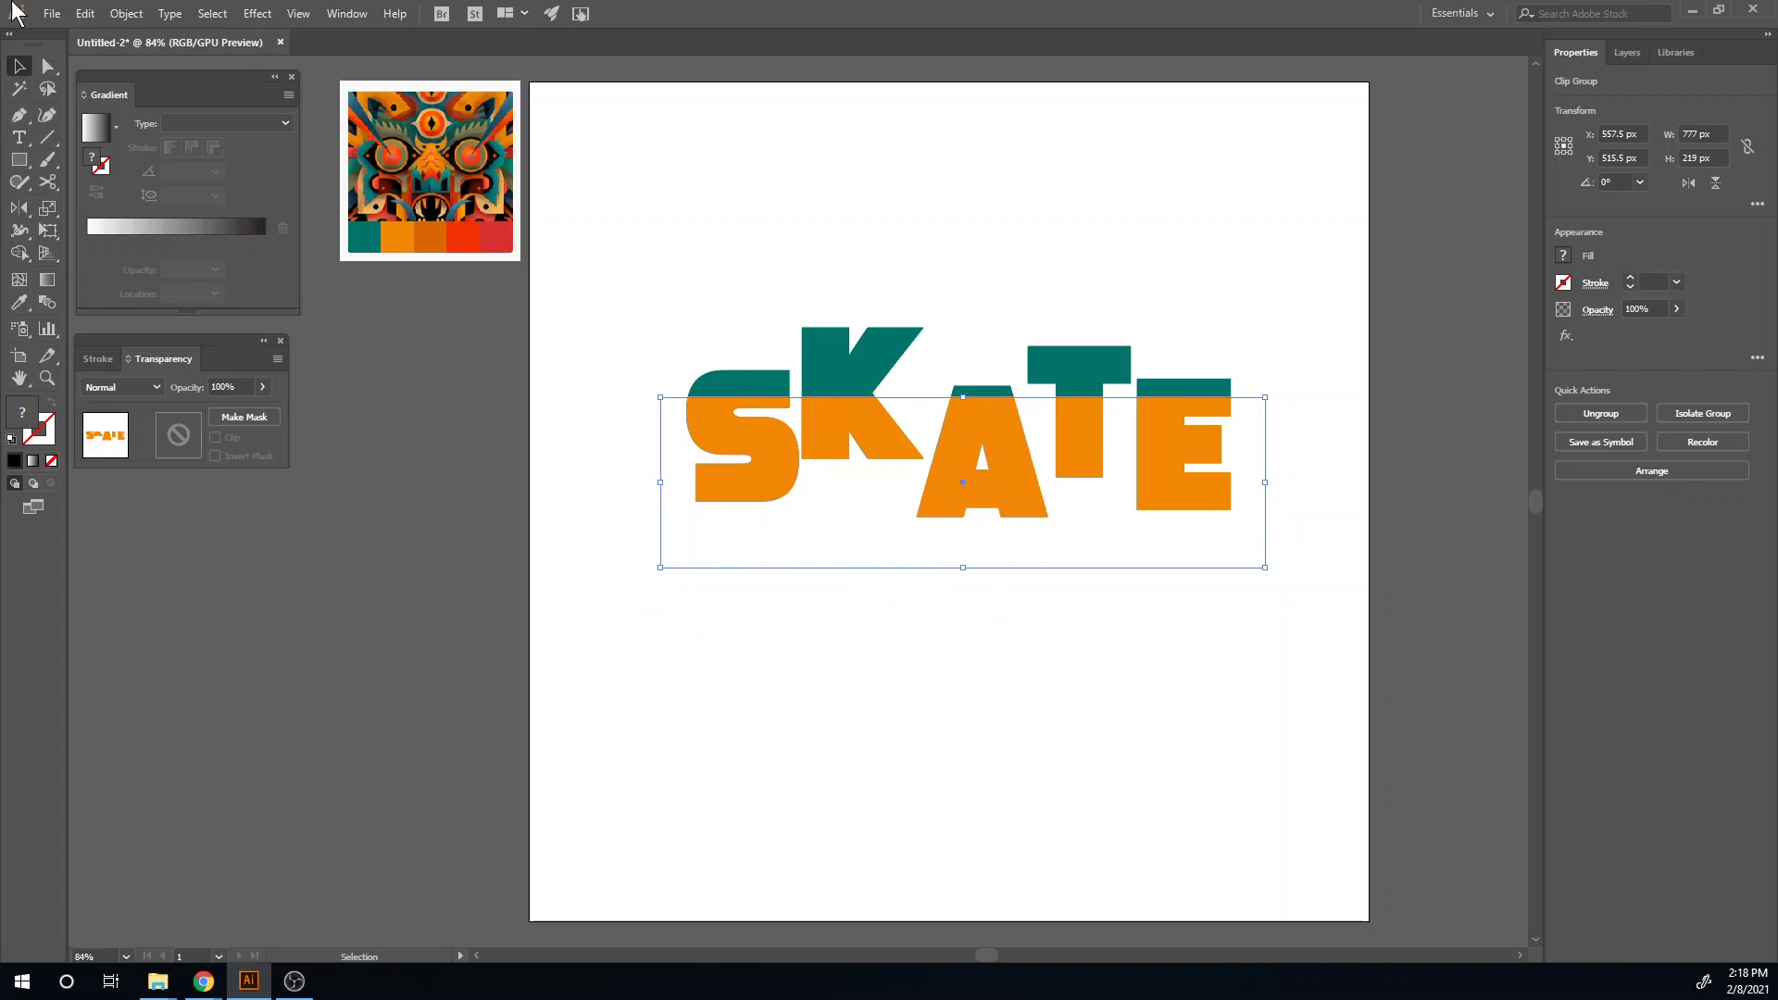
click(127, 13)
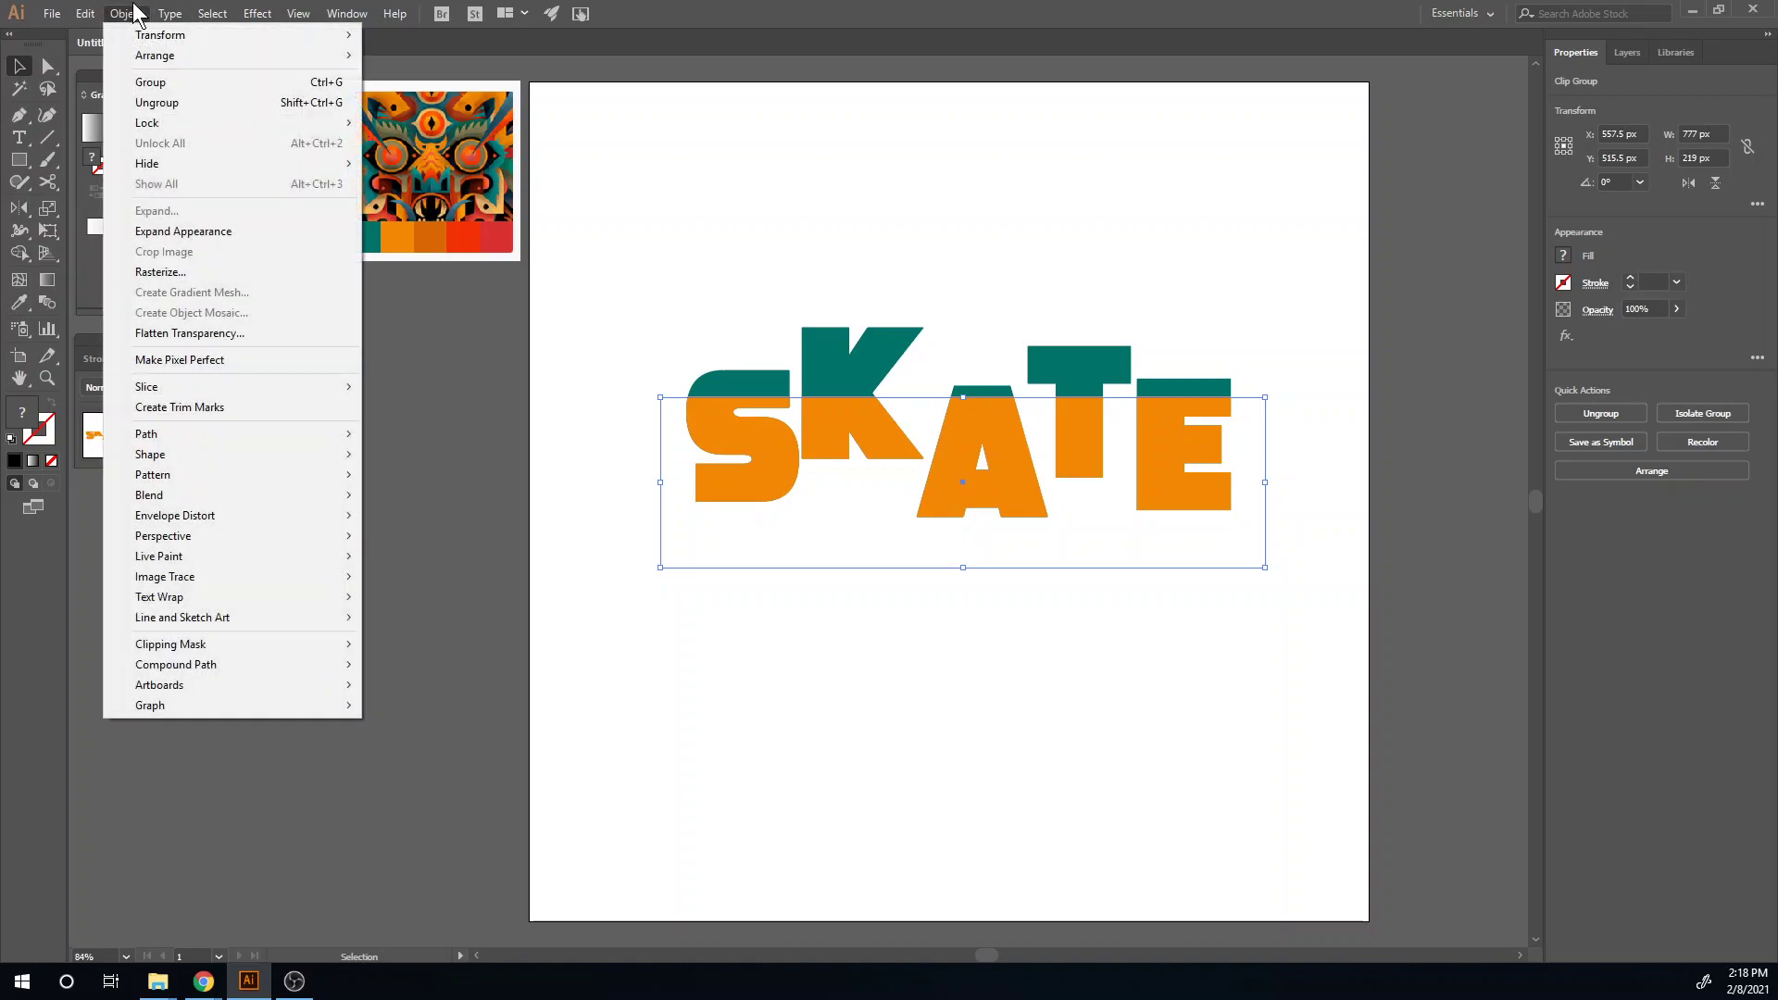
click(184, 231)
click(1050, 666)
click(985, 488)
key(a)
click(805, 611)
click(709, 472)
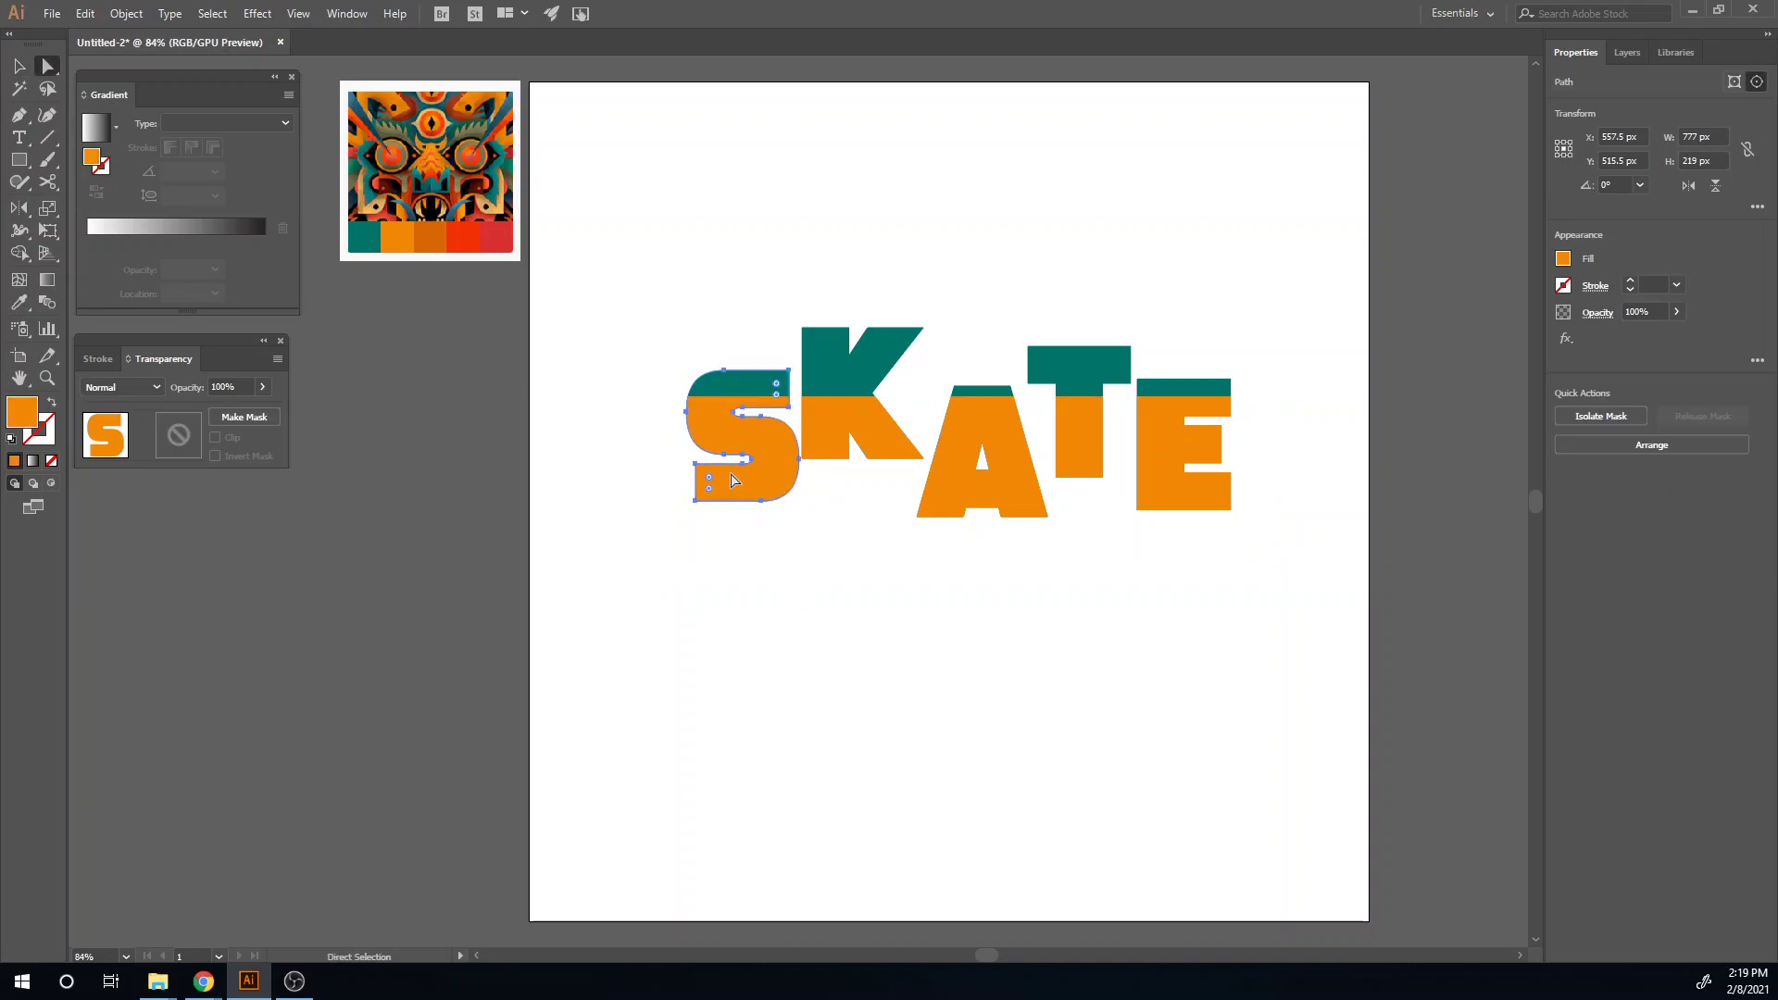
click(937, 500)
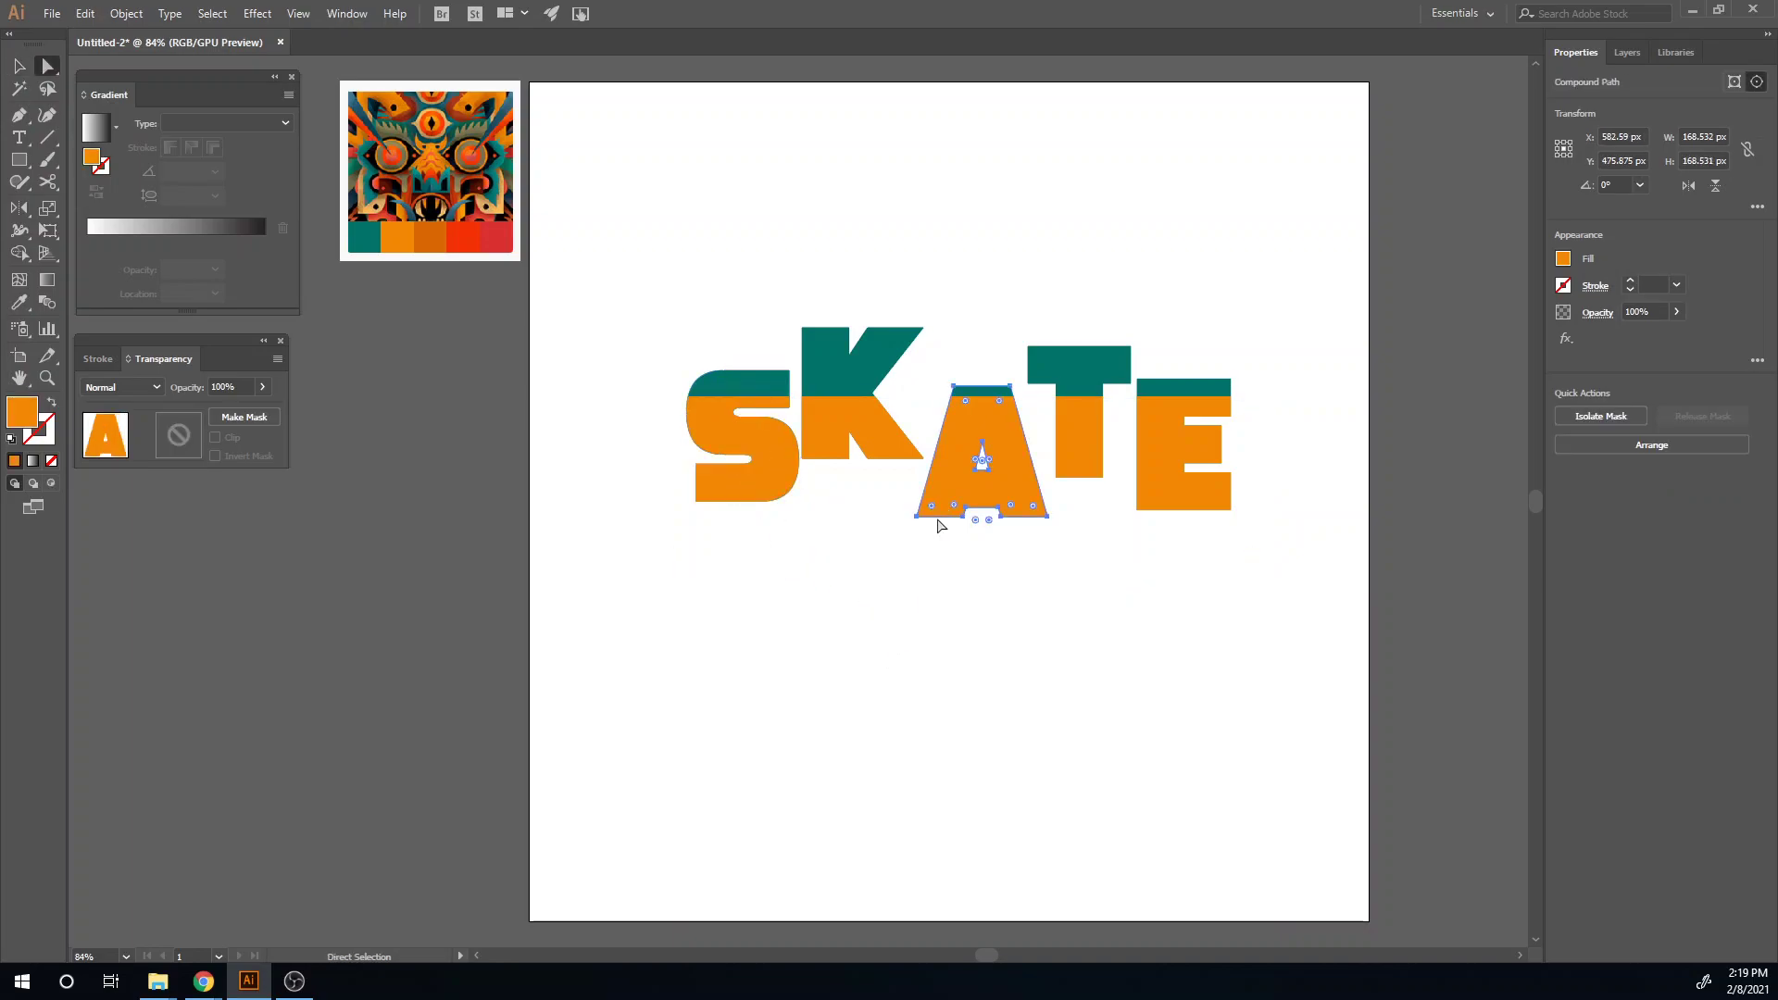
click(899, 649)
- Add an opacity mask to the clipped orange lettering with Clip turned off, and enter the mask for editing
key(v)
click(952, 437)
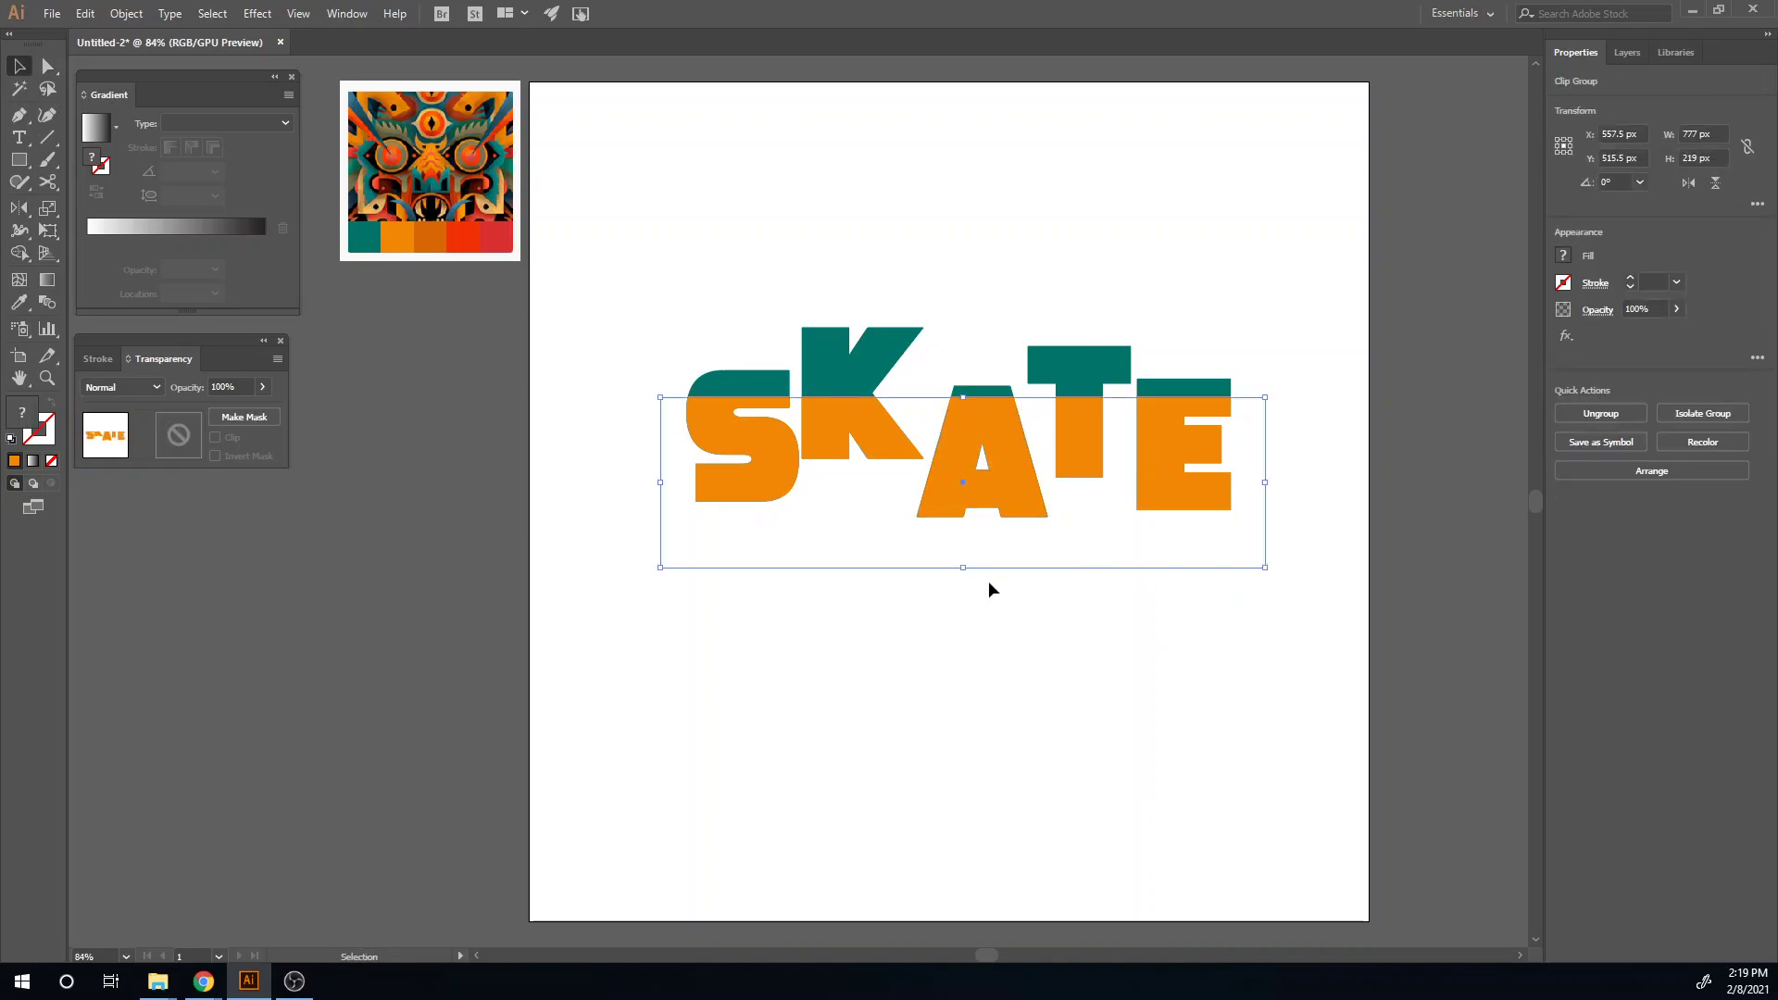
click(234, 421)
click(216, 437)
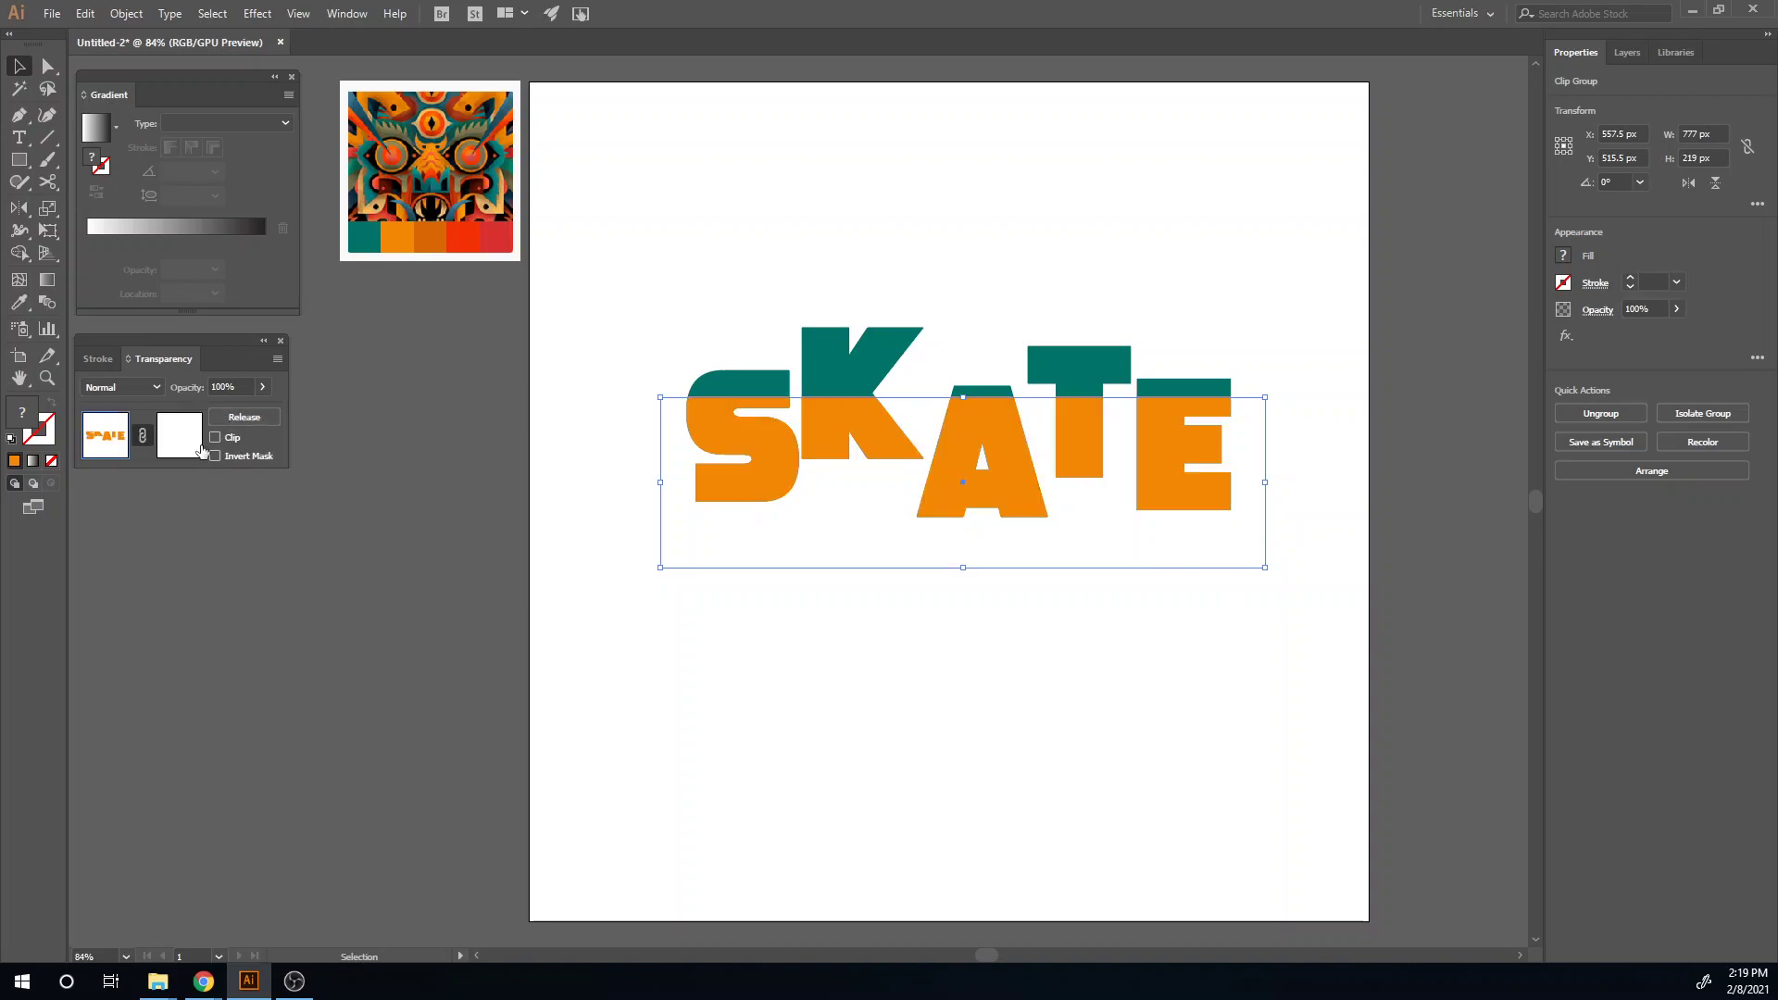
click(184, 451)
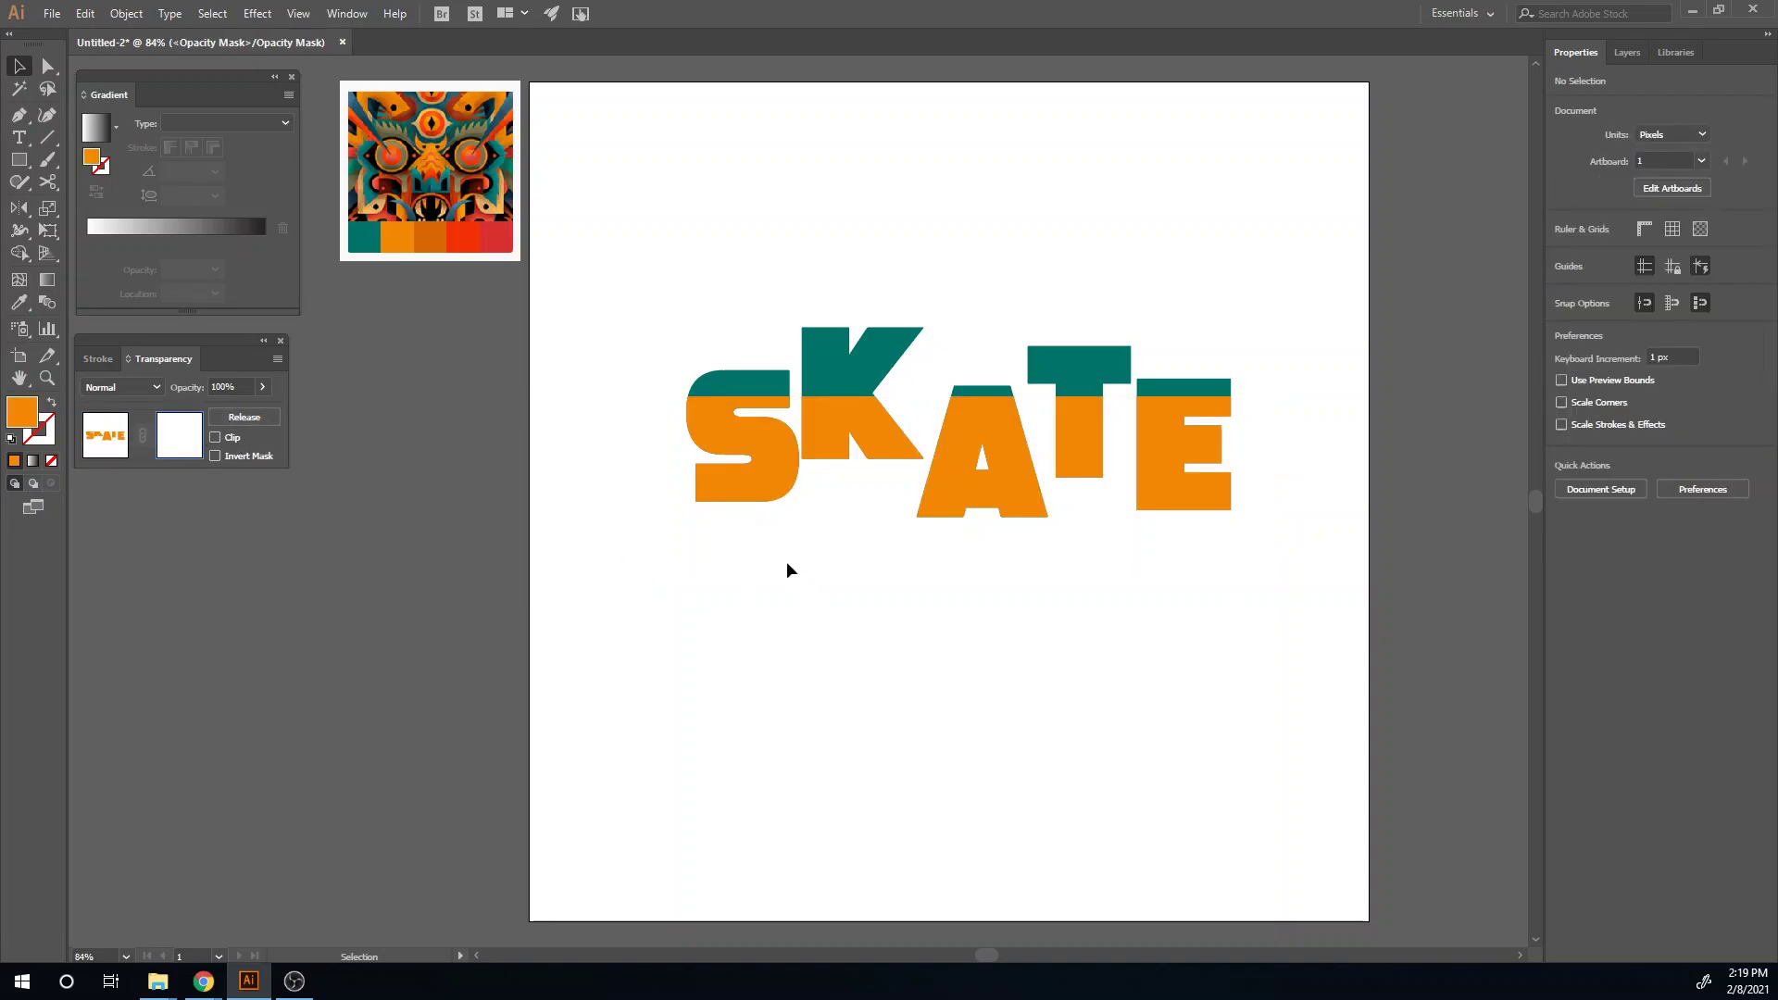
- Draw a mask rectangle about 727 × 54 px across the teal-orange seam and fill it with the white-to-black gradient
key(m)
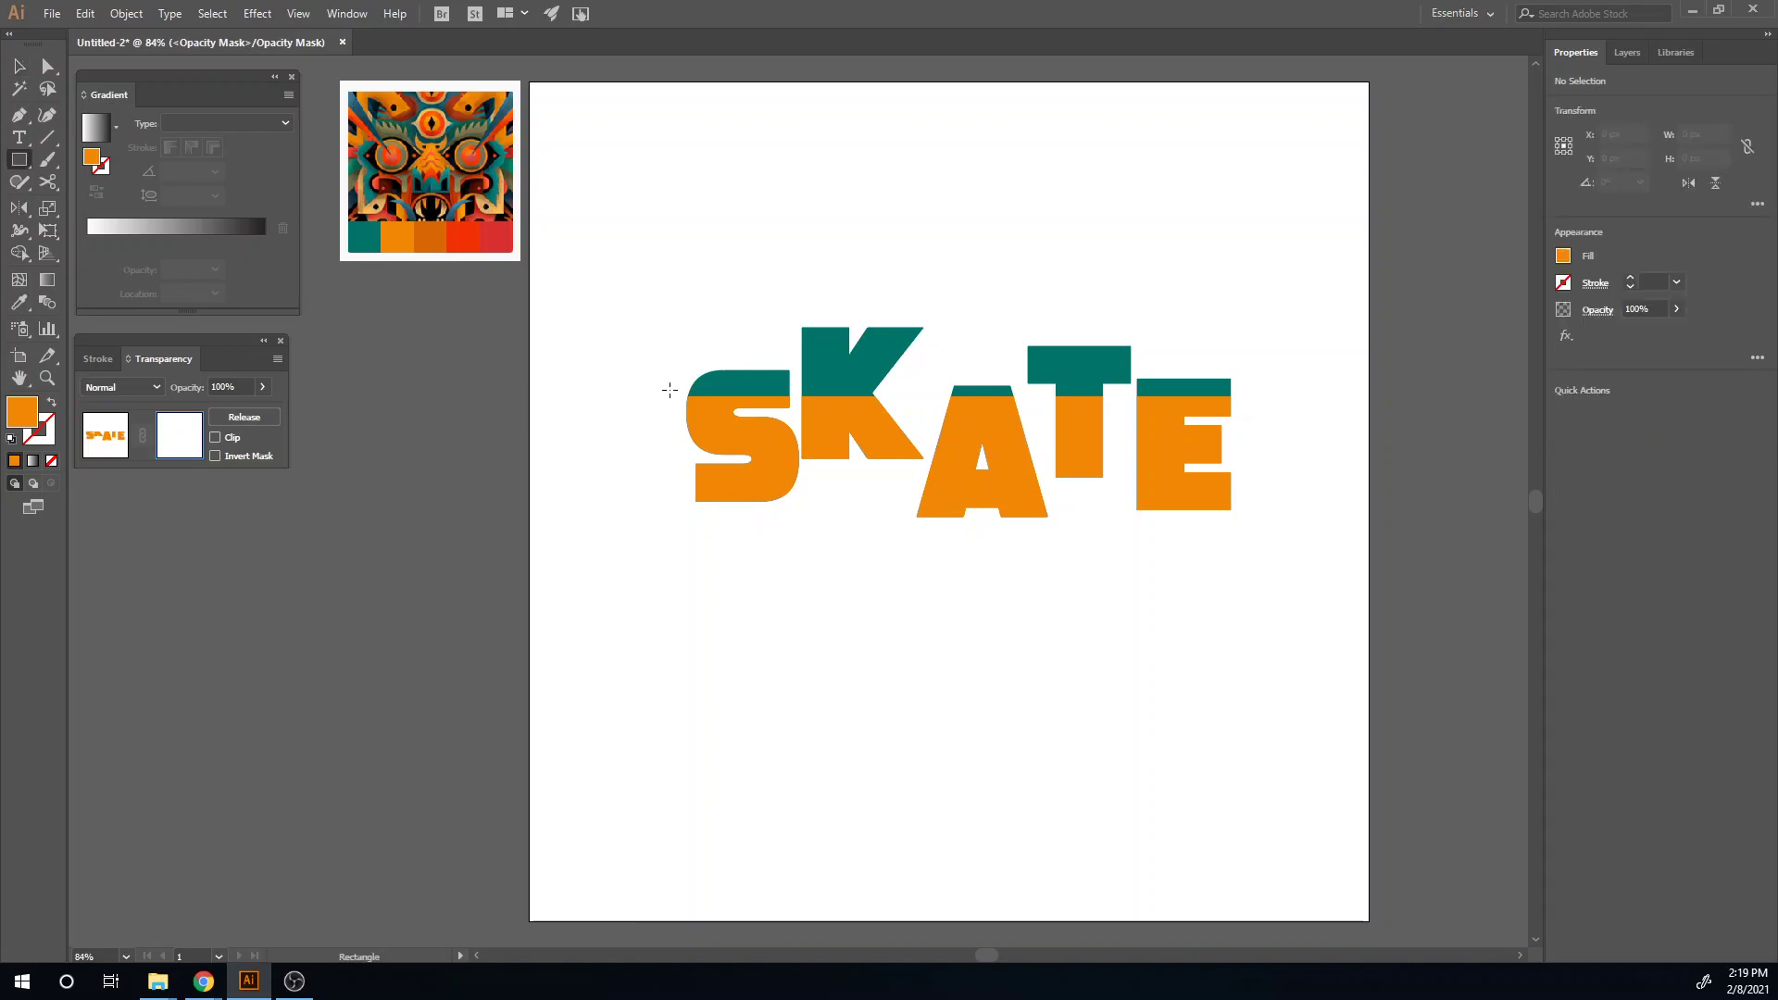
drag(675, 394, 1242, 436)
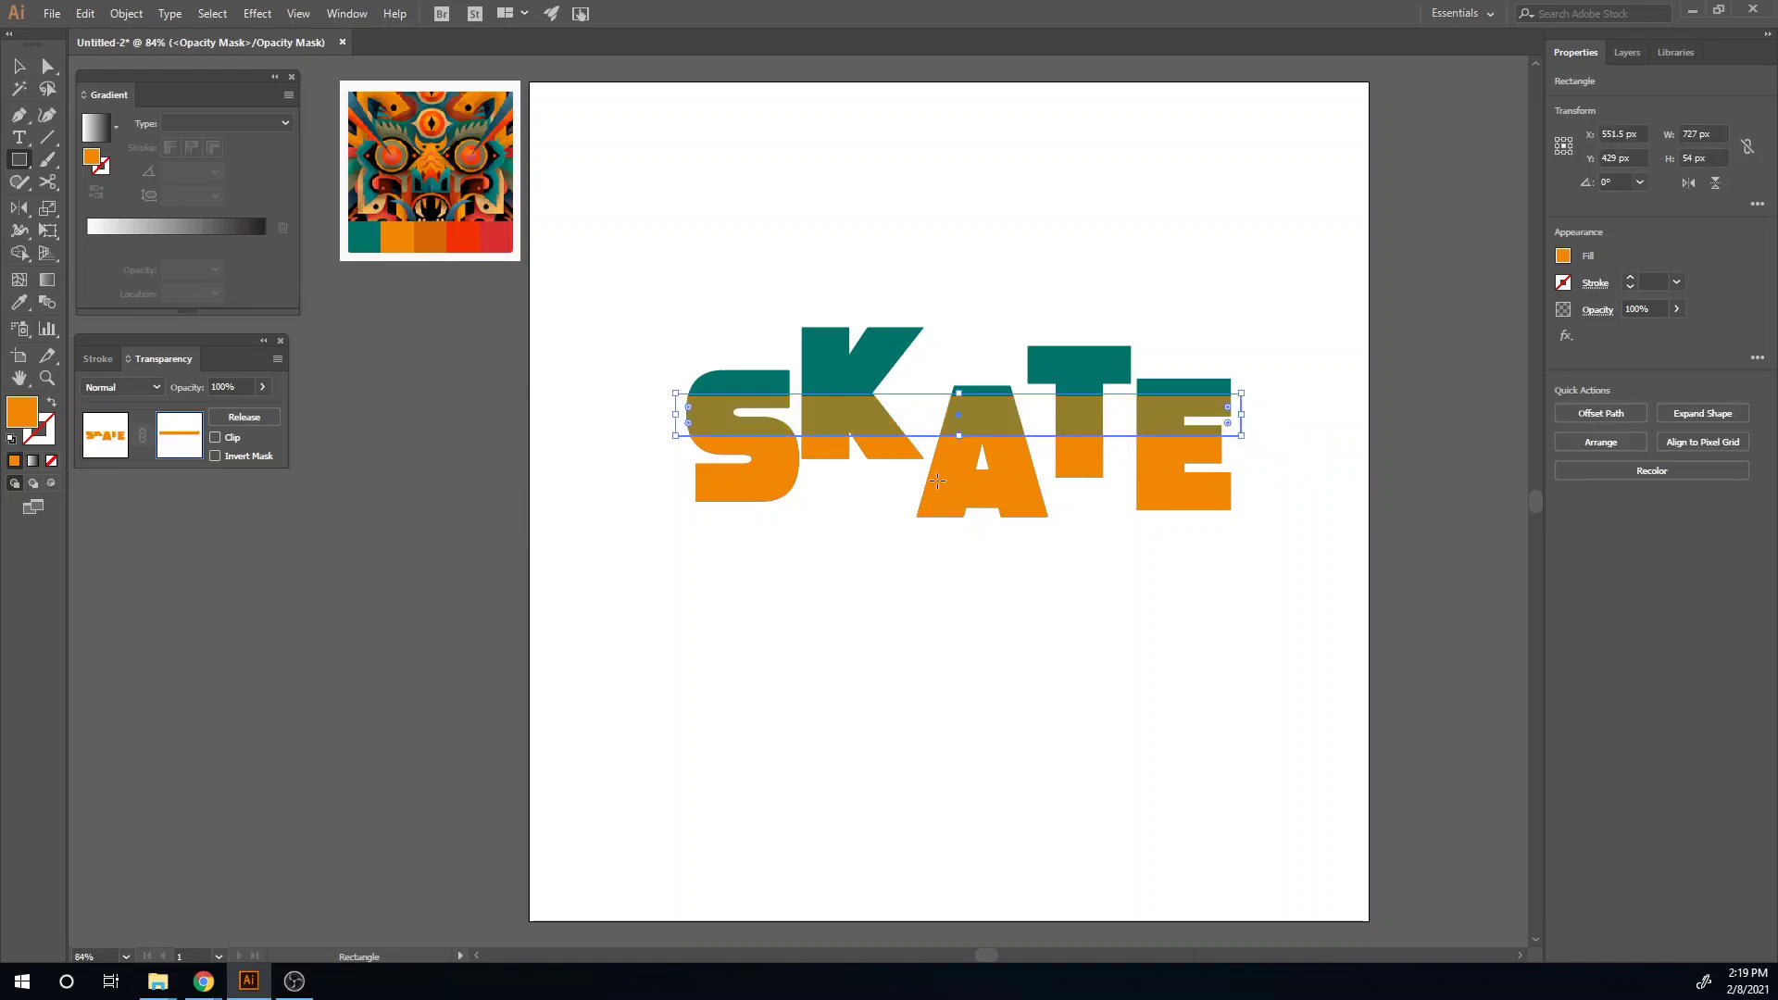
click(1565, 257)
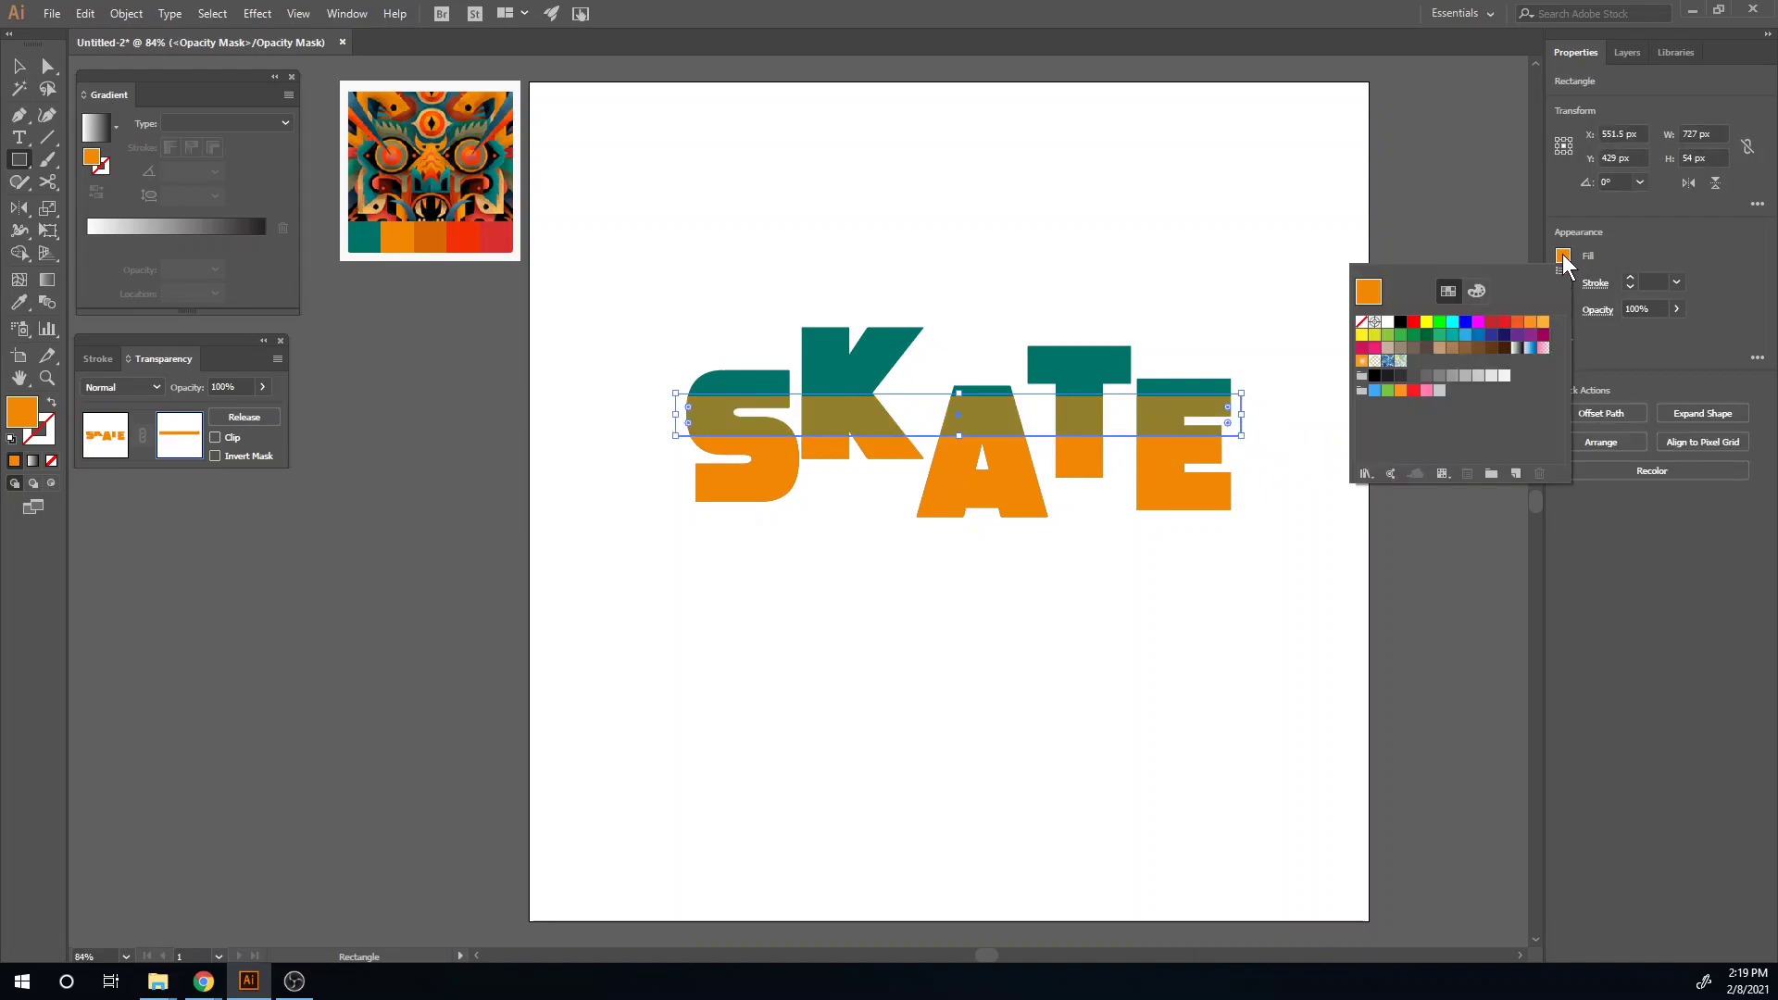
click(1516, 349)
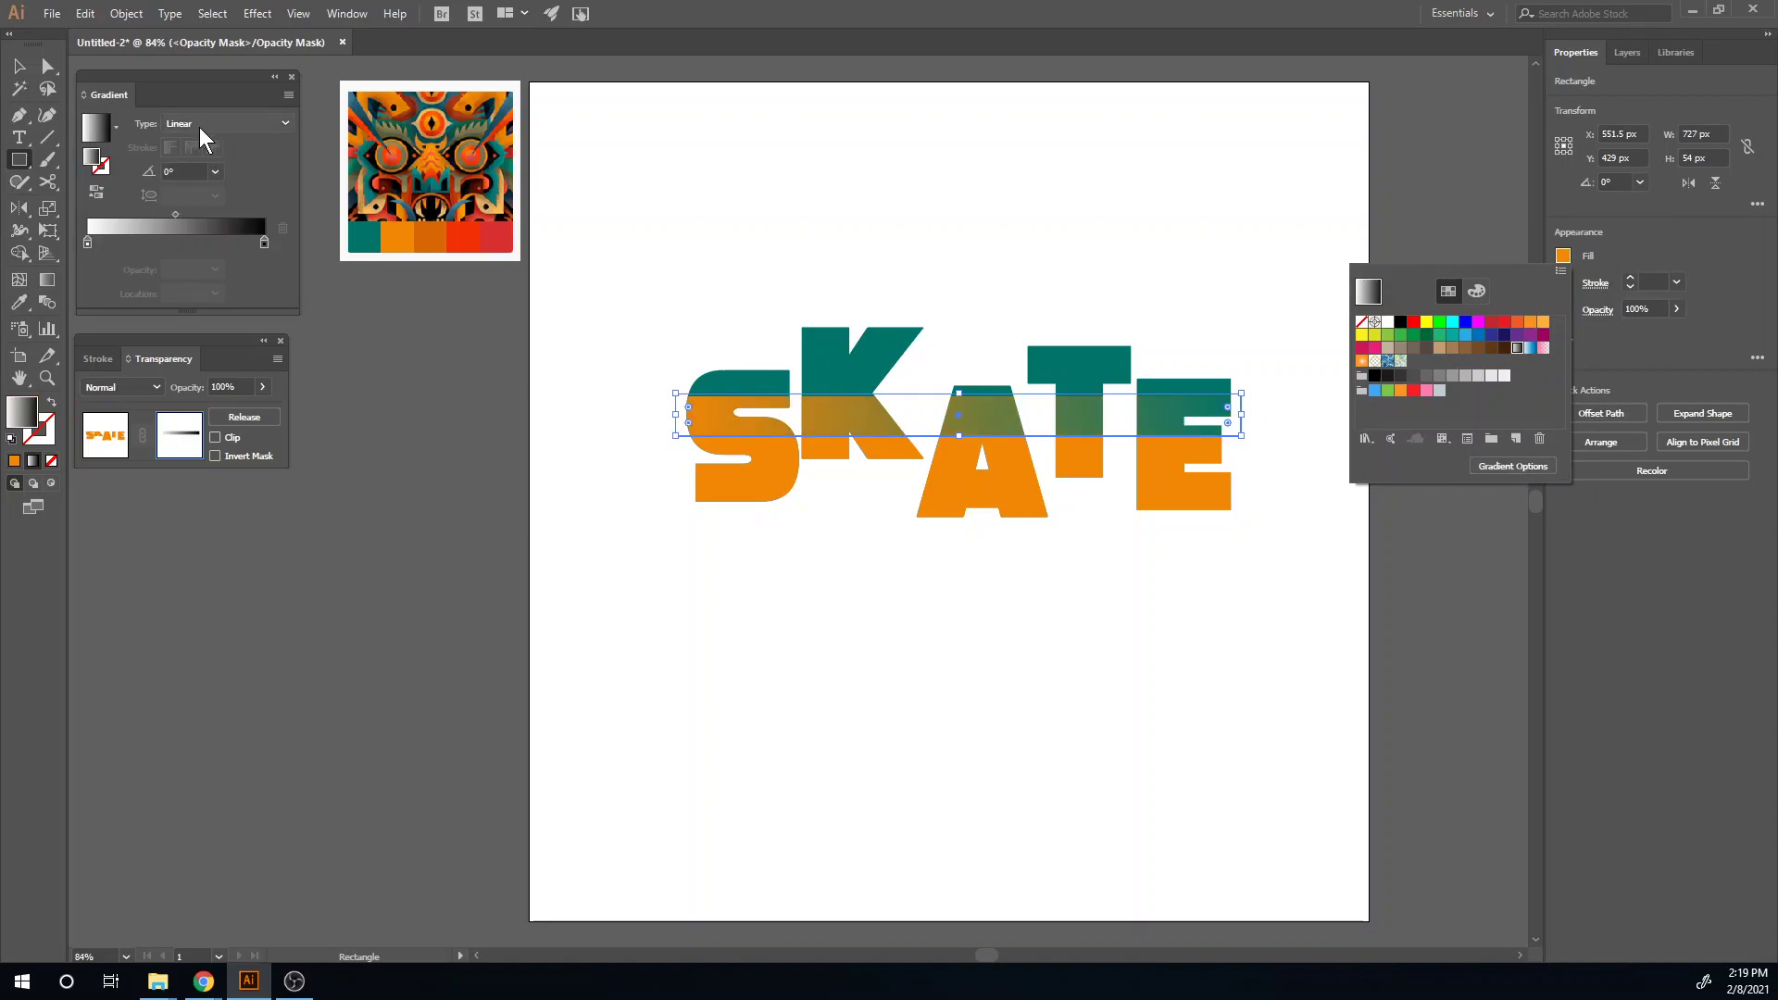
- Try the mask rectangle's linear gradient at -90°, then set its angle to 90°
click(215, 174)
click(215, 174)
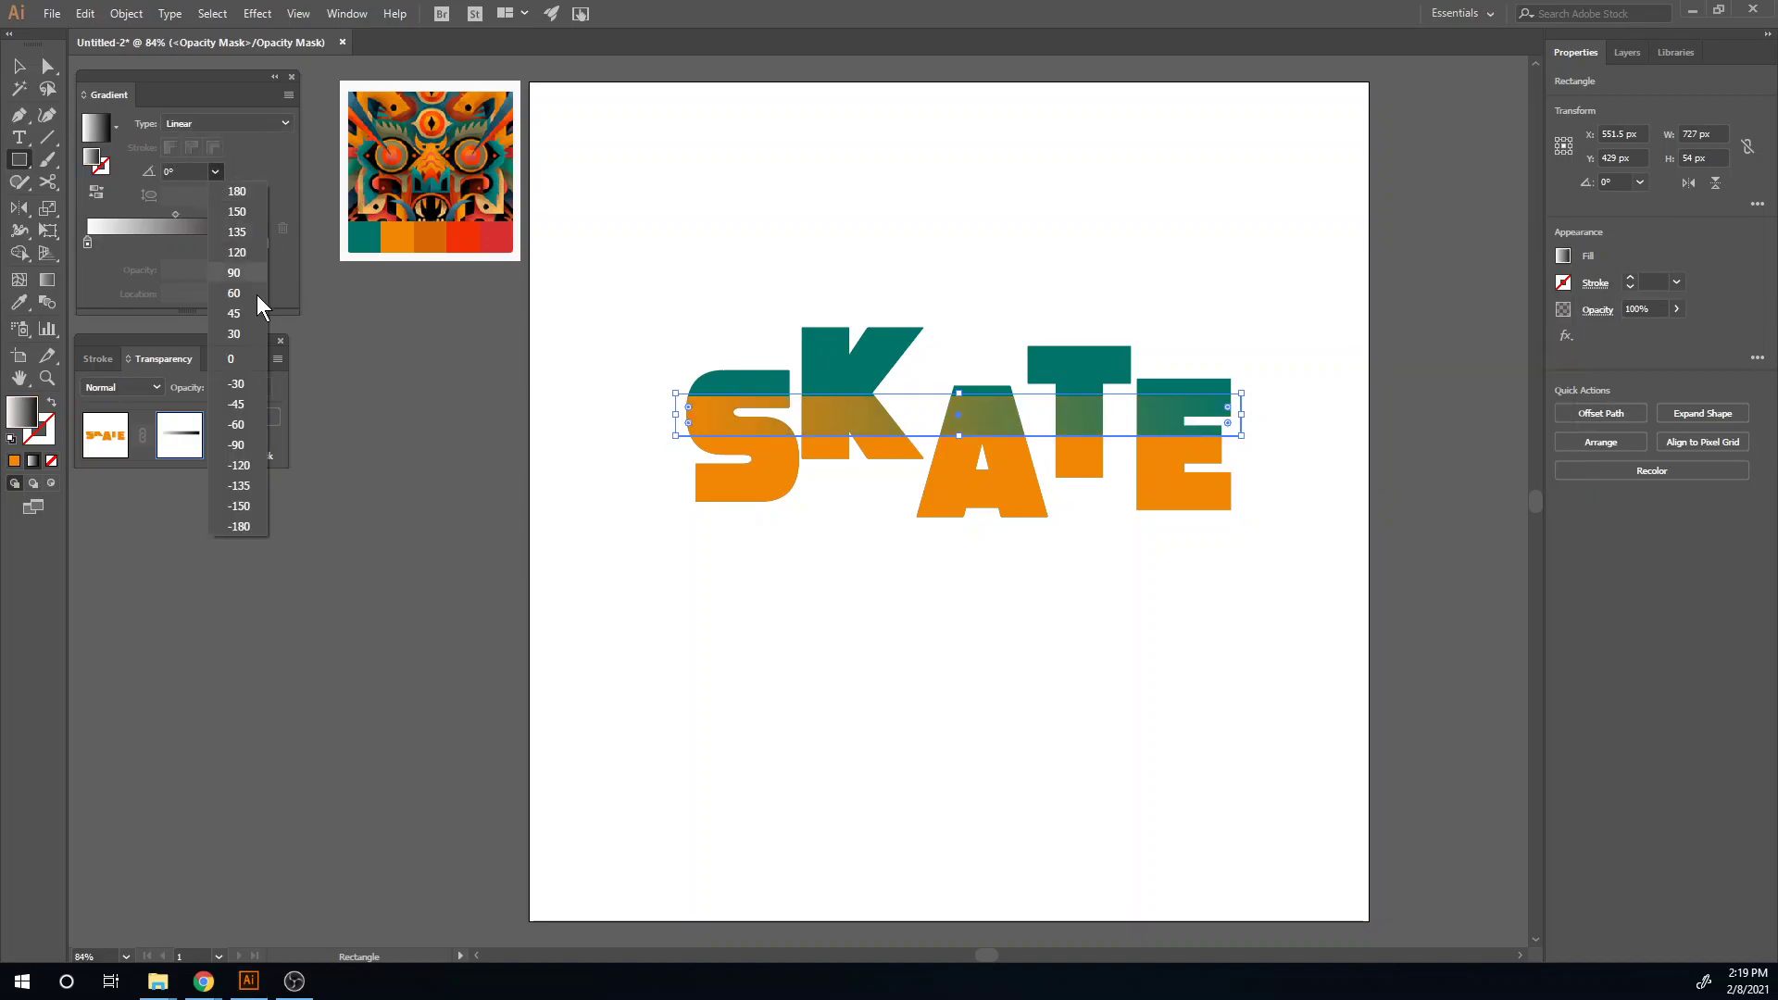
click(237, 444)
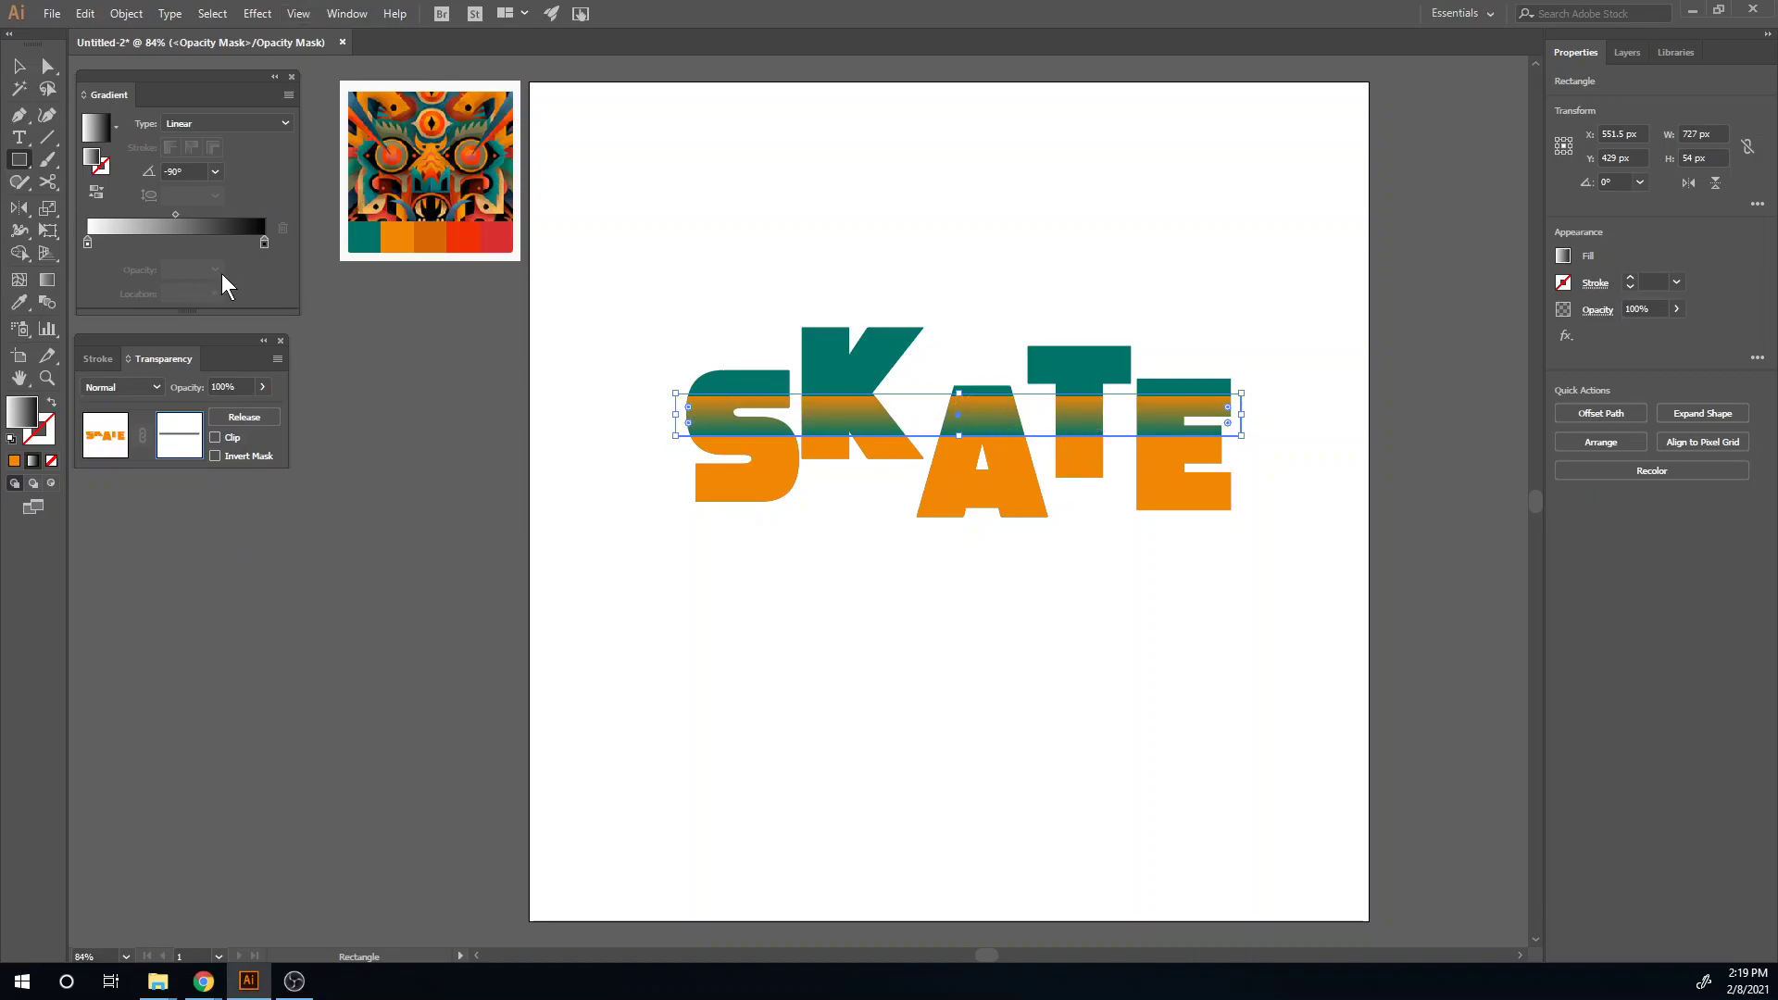
click(215, 172)
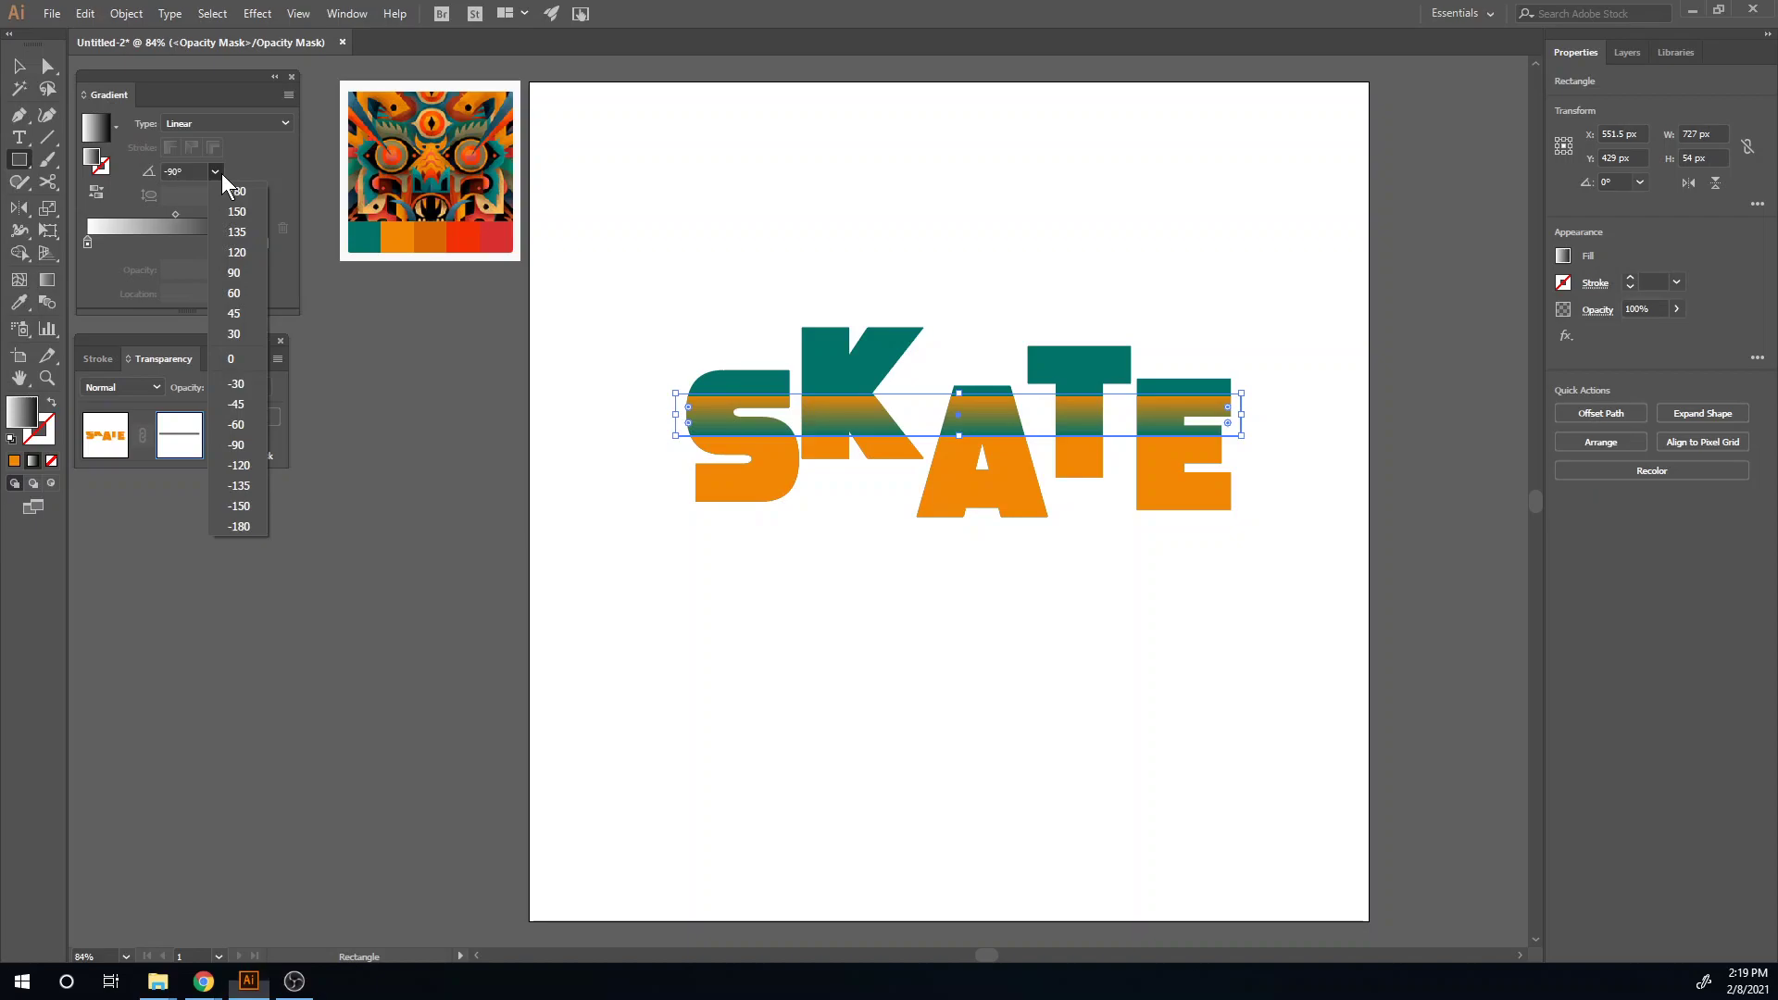
click(237, 272)
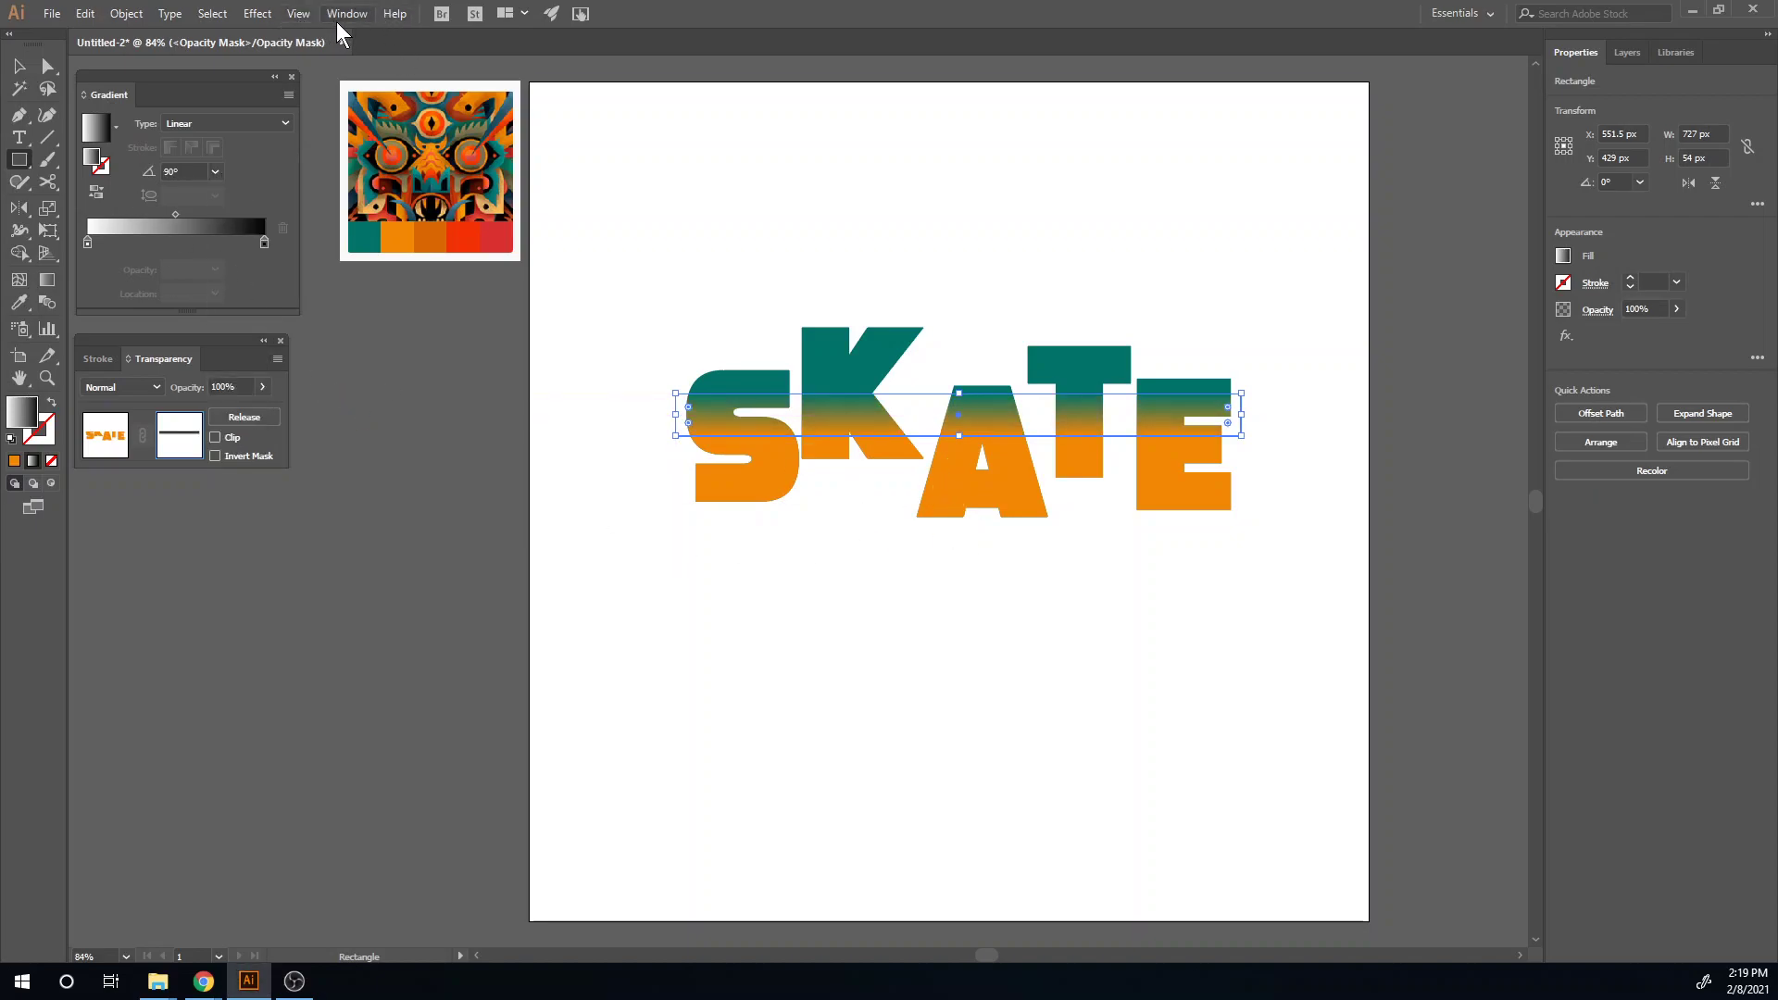
- Apply the Color Halftone effect to the mask rectangle with a maximum radius of 8 pixels and all four channels at 300
click(259, 17)
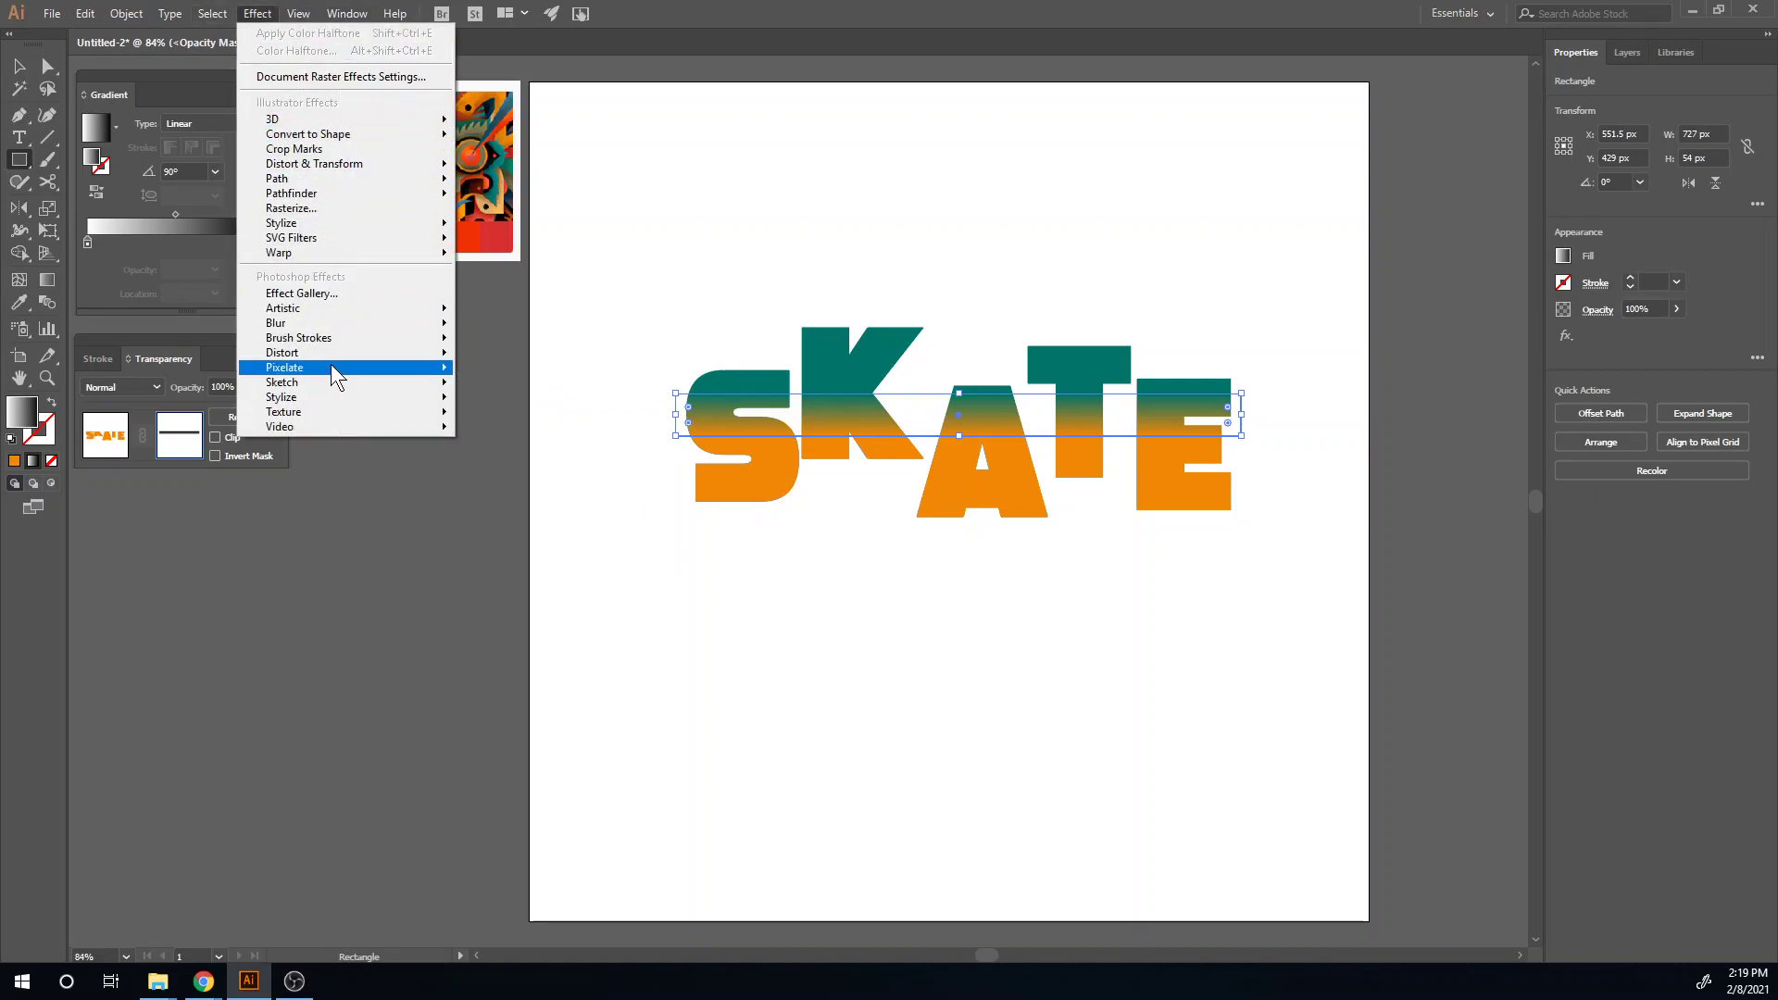
mouse_move(331, 367)
click(501, 370)
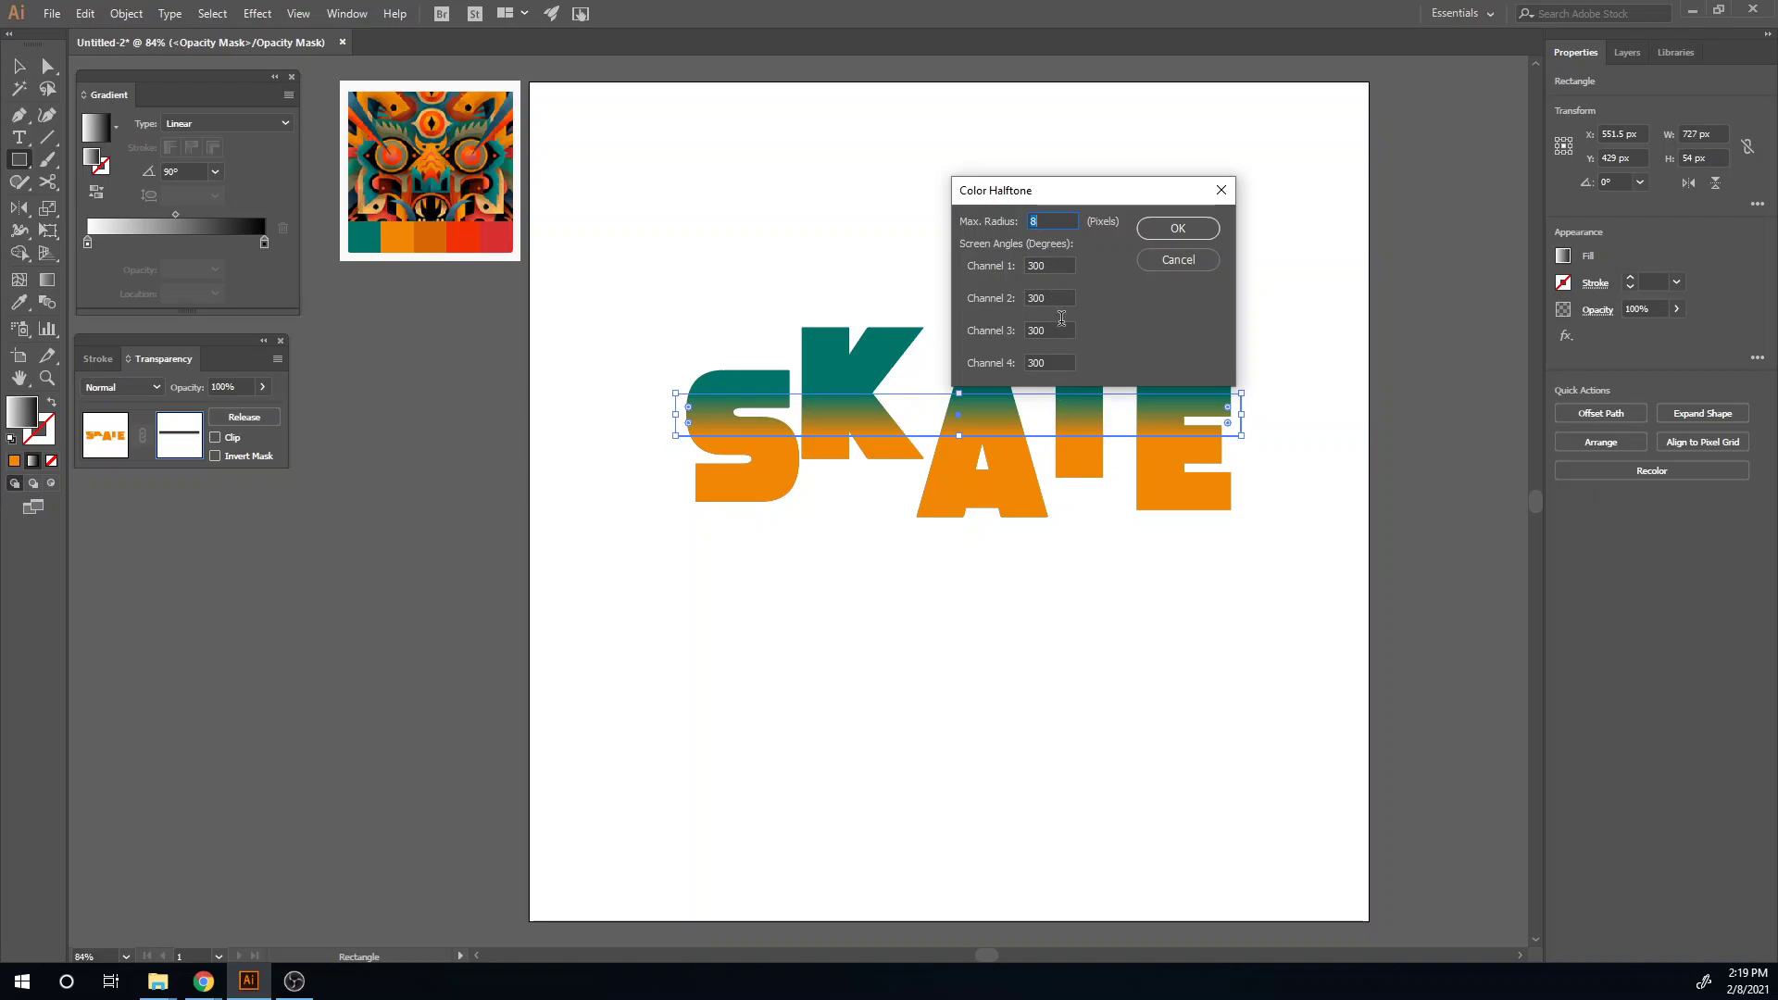
drag(1040, 197, 654, 143)
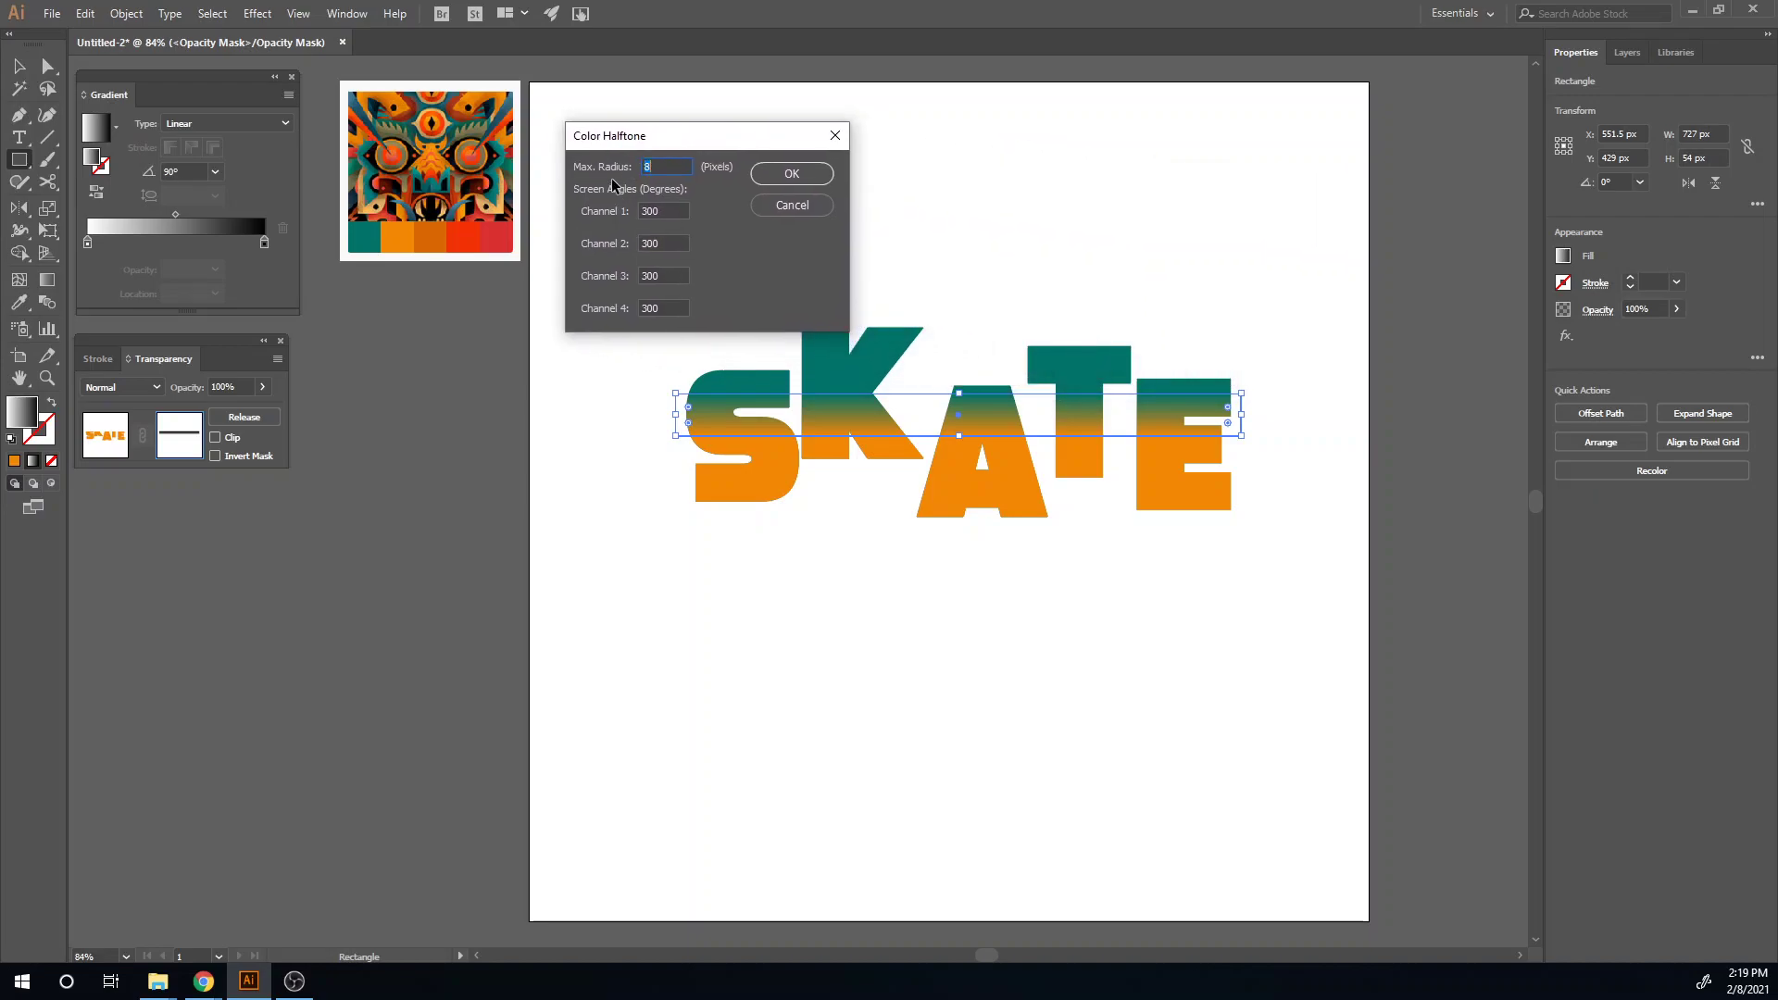
click(779, 177)
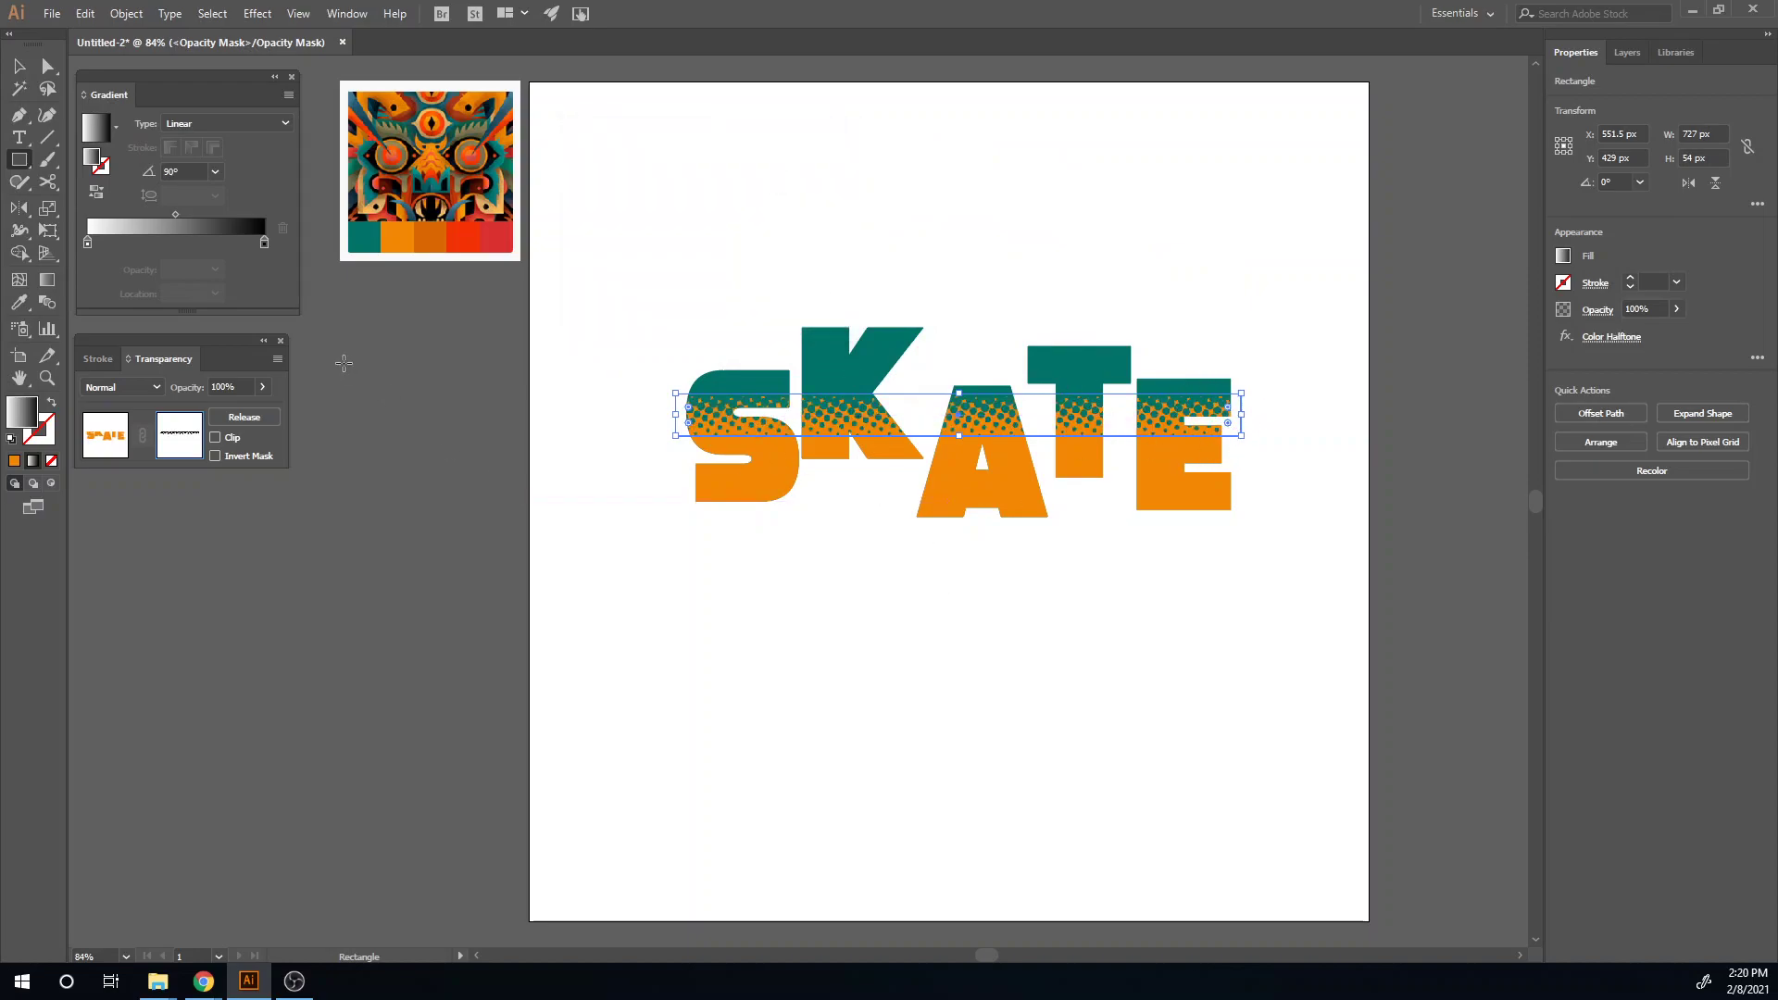
- Invert the opacity mask and set the mask rectangle's gradient angle to -90°
click(218, 456)
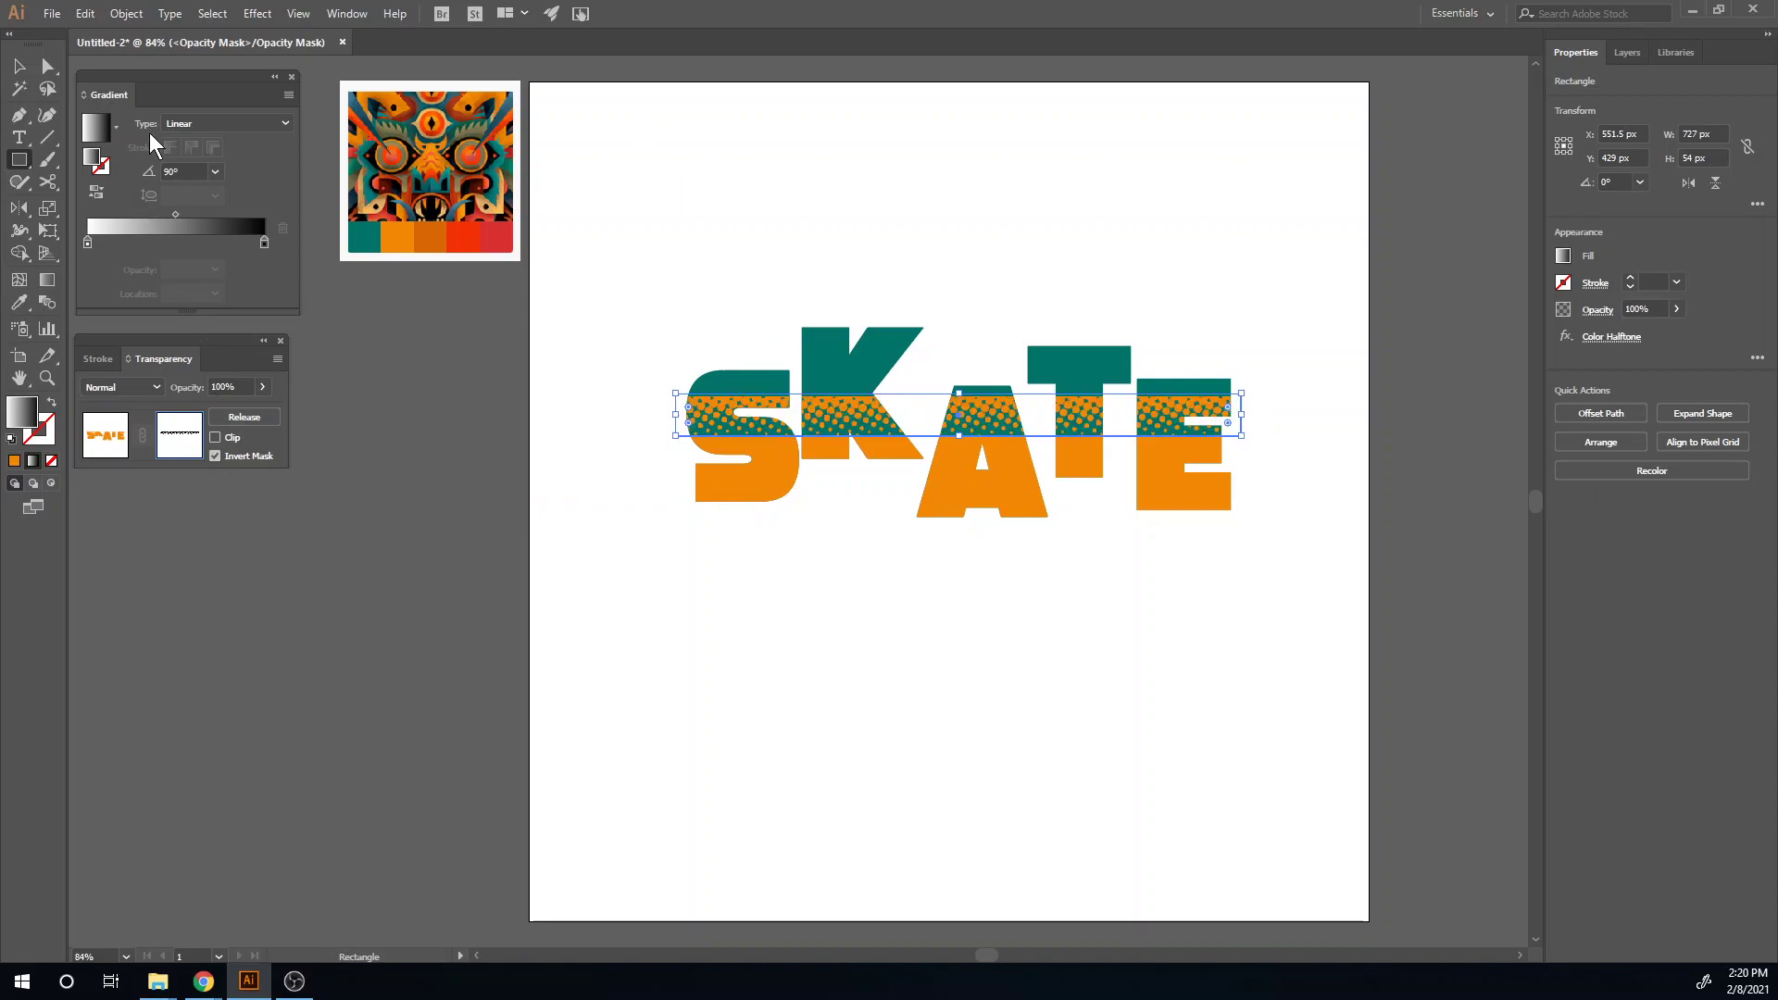
click(216, 172)
click(244, 443)
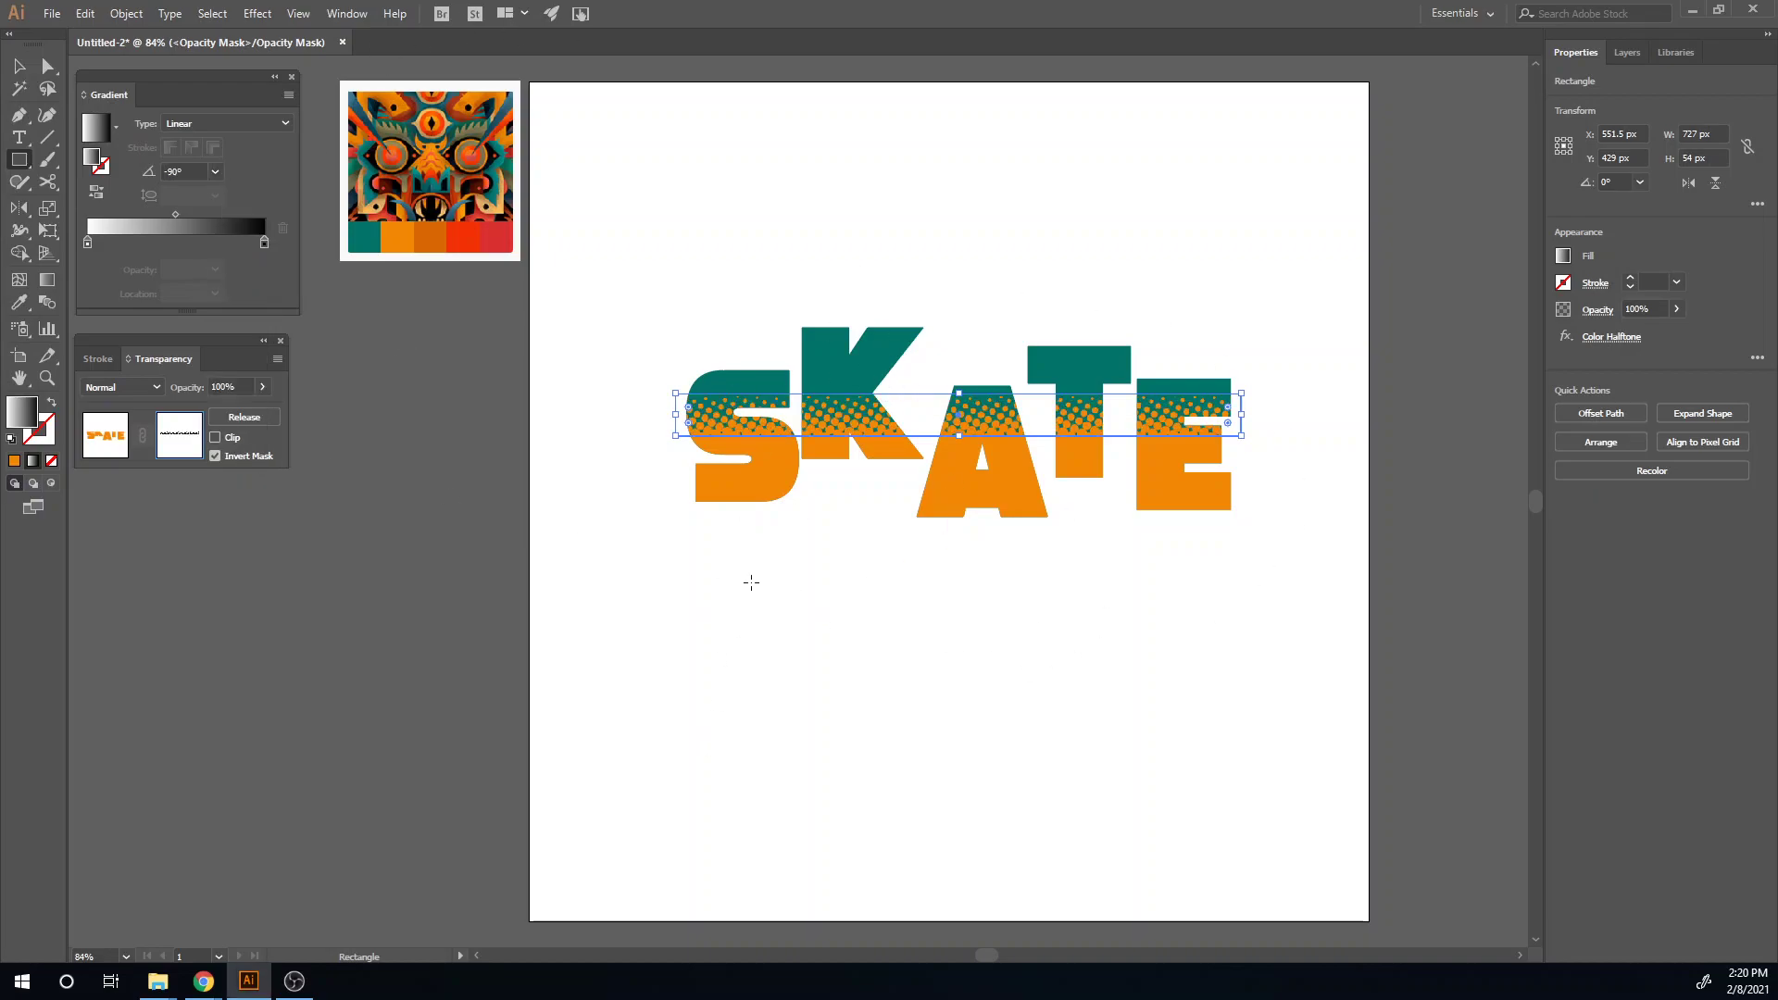
- Deselect the mask rectangle and leave opacity mask editing to return to the artwork
key(v)
click(829, 720)
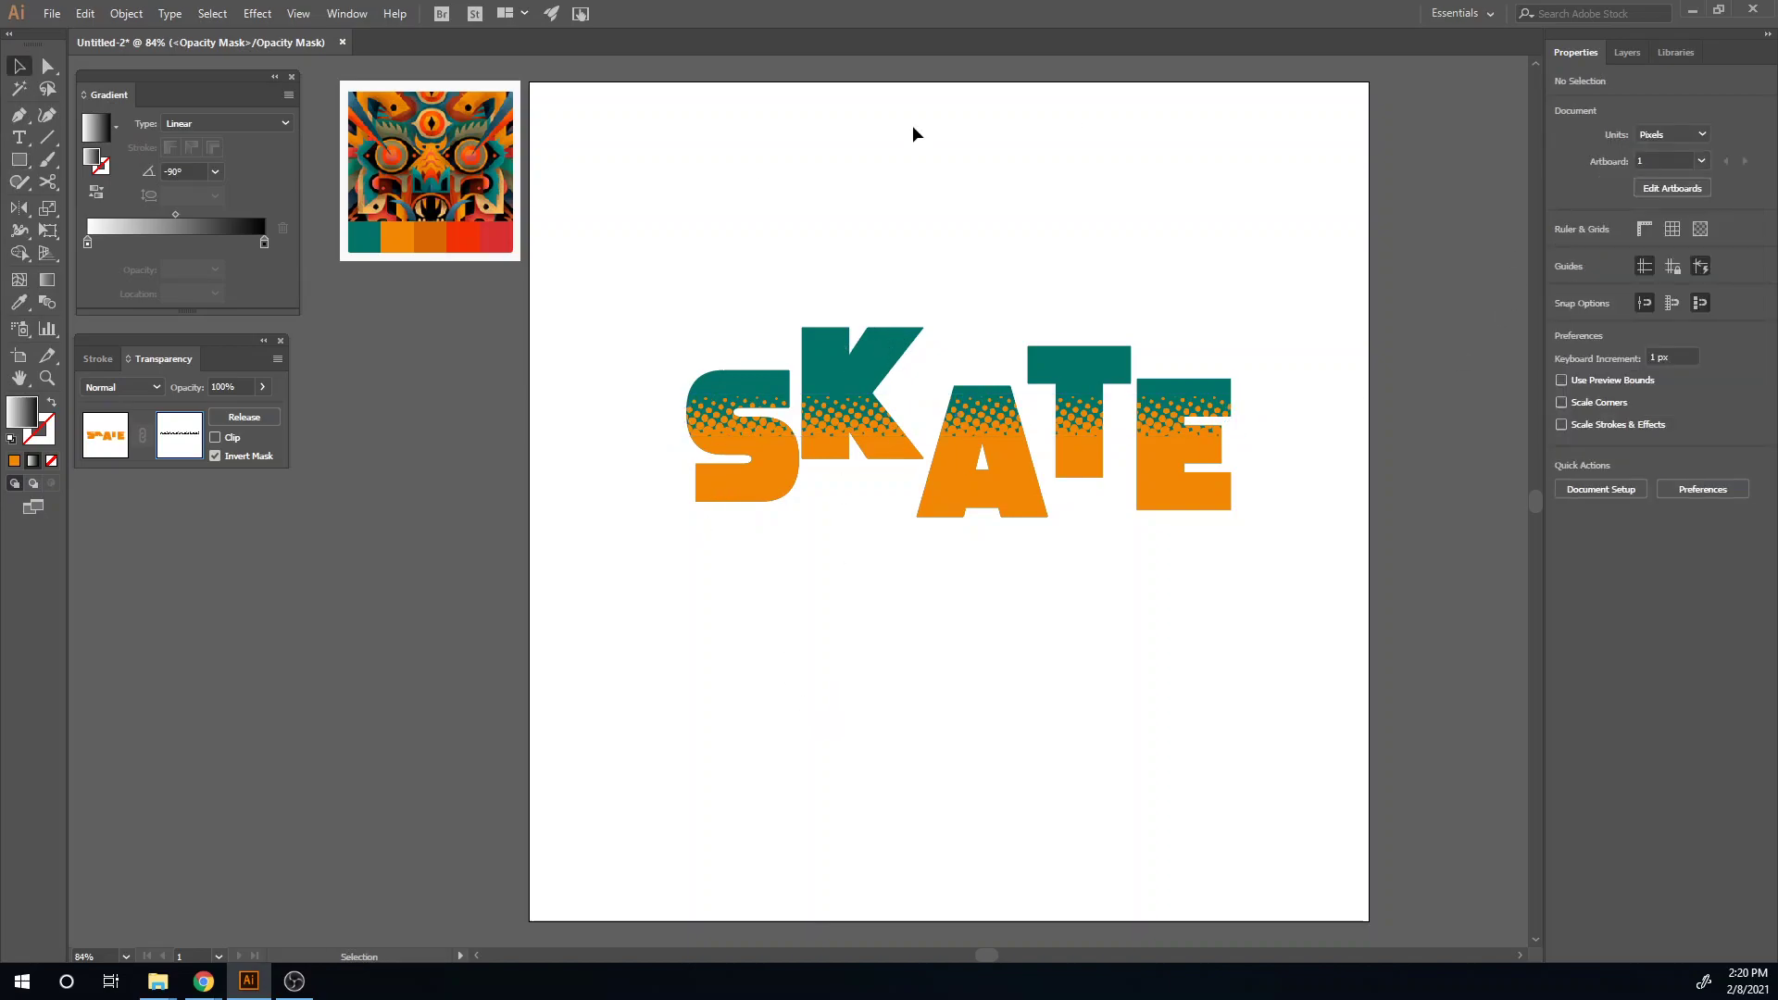
click(111, 446)
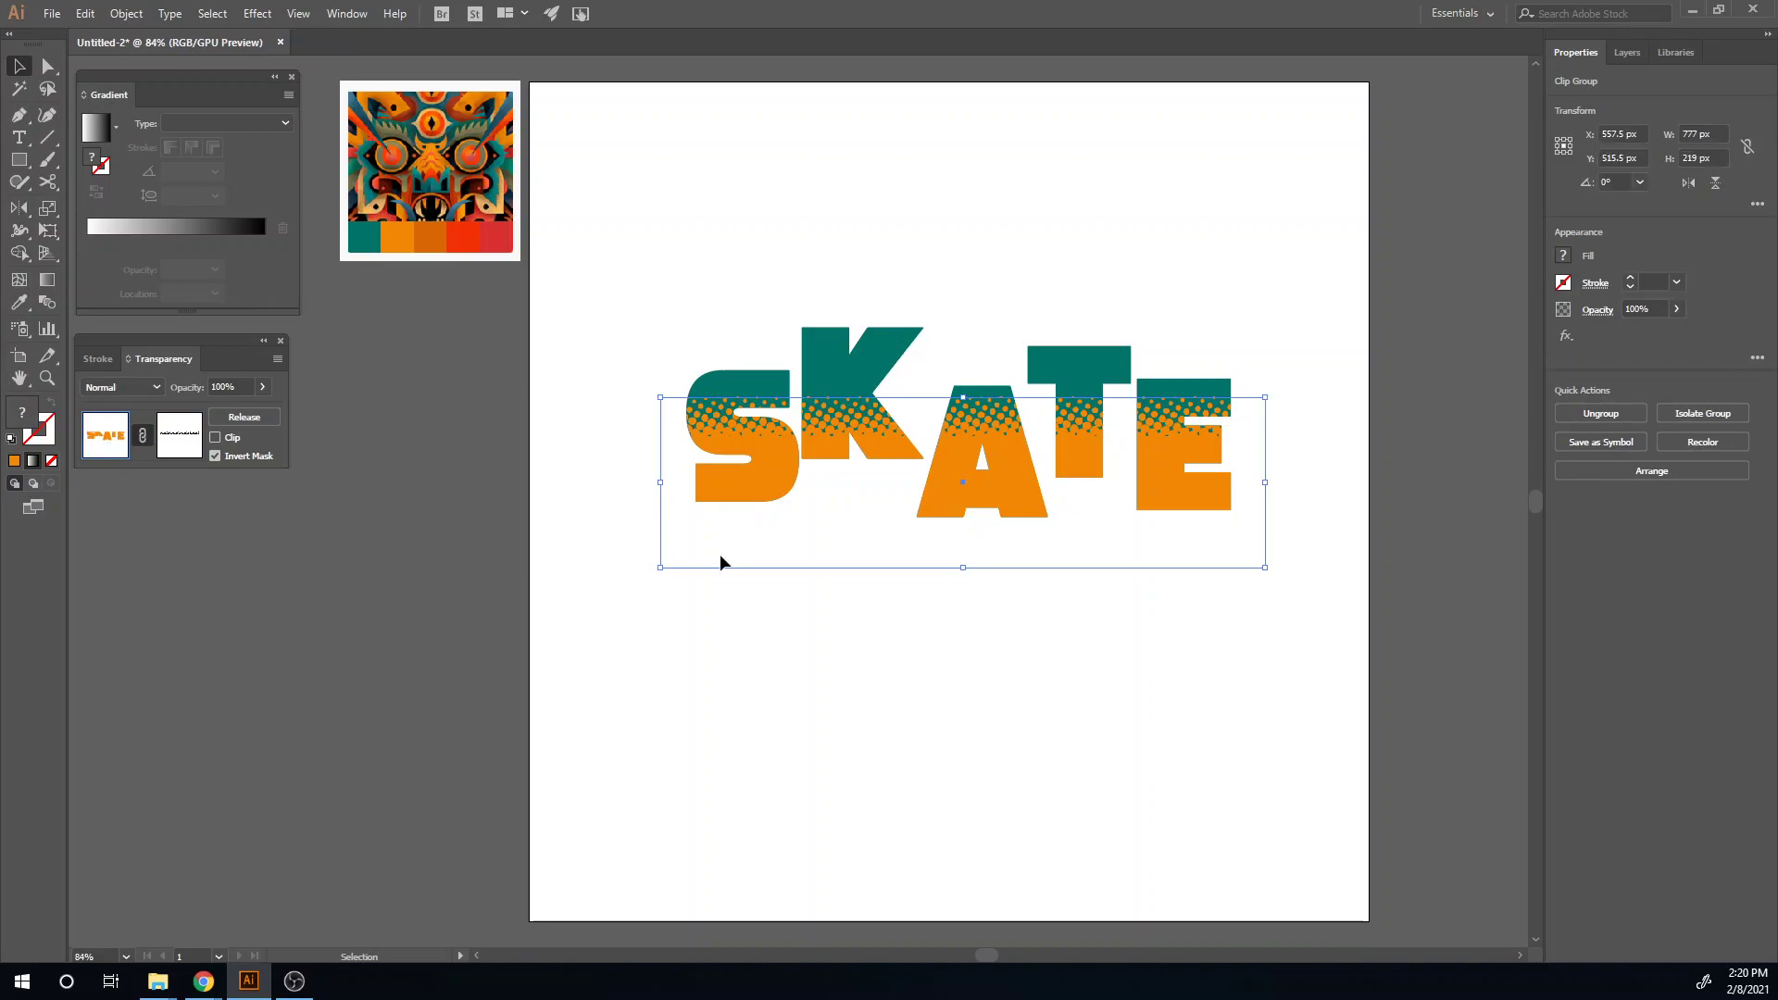
- Place a copy of the teal SKATE lettering exactly in front of the halftone version and fill it with the palette's red
click(880, 339)
key(a)
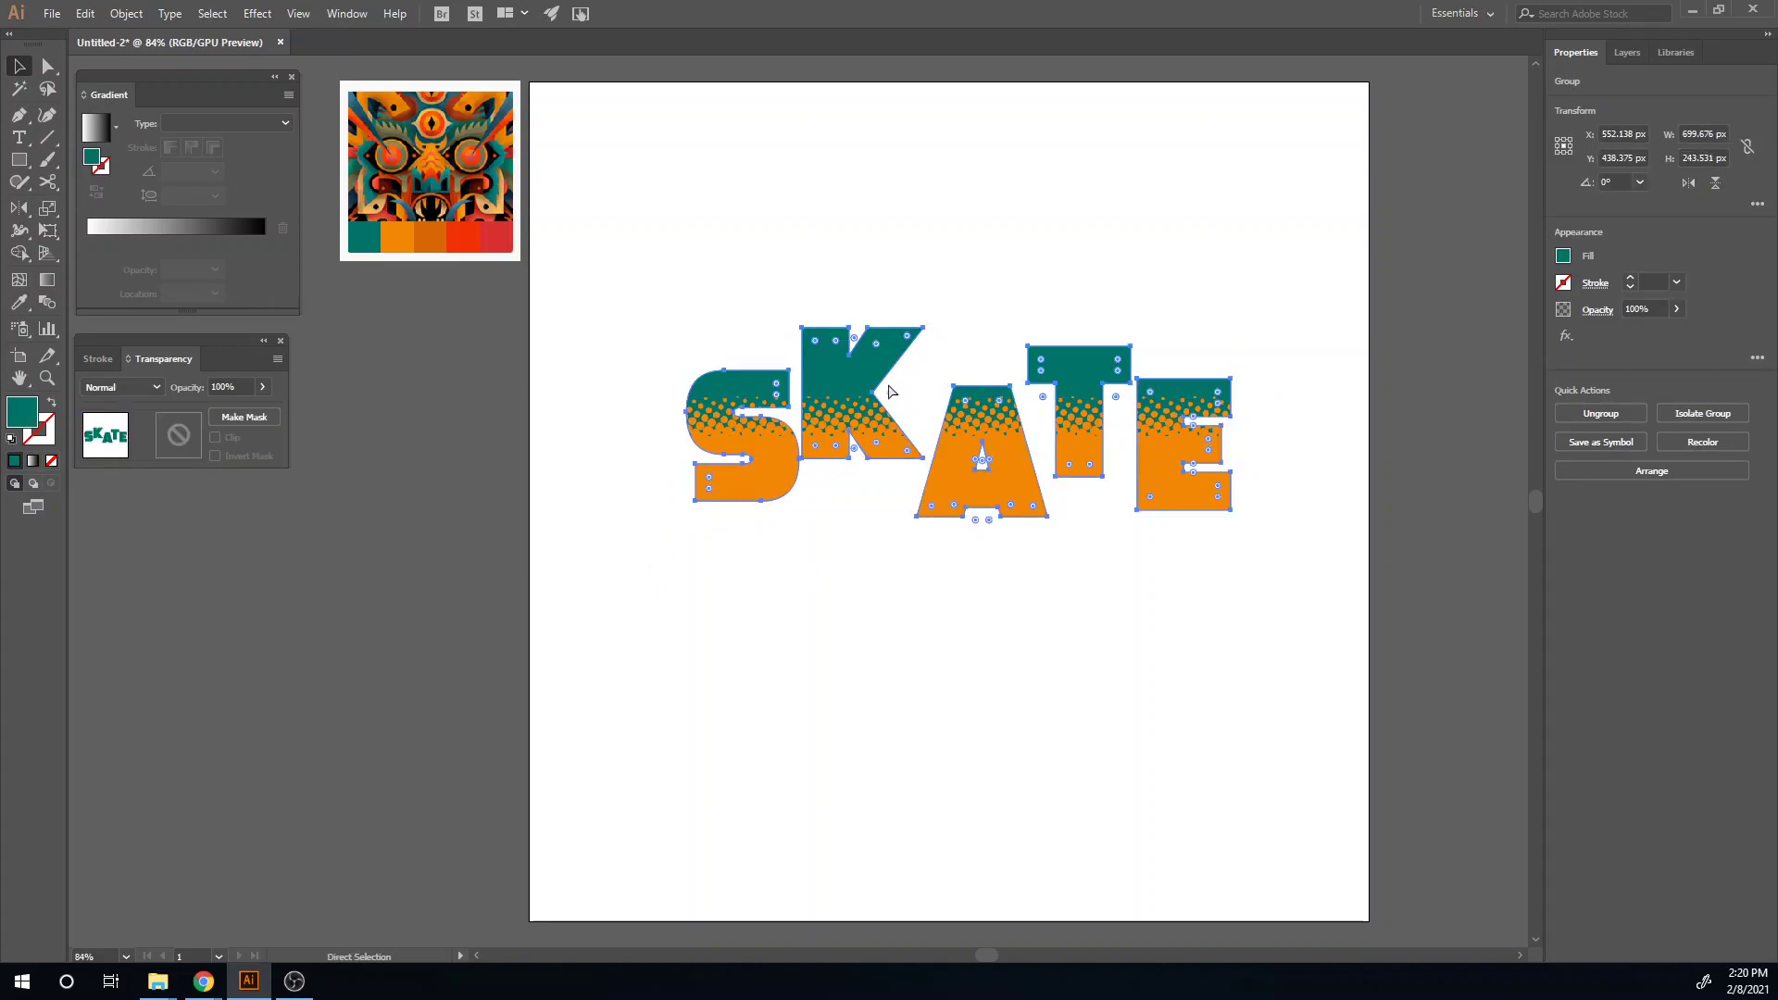
key(v)
key(ctrl)
key(ctrl+z)
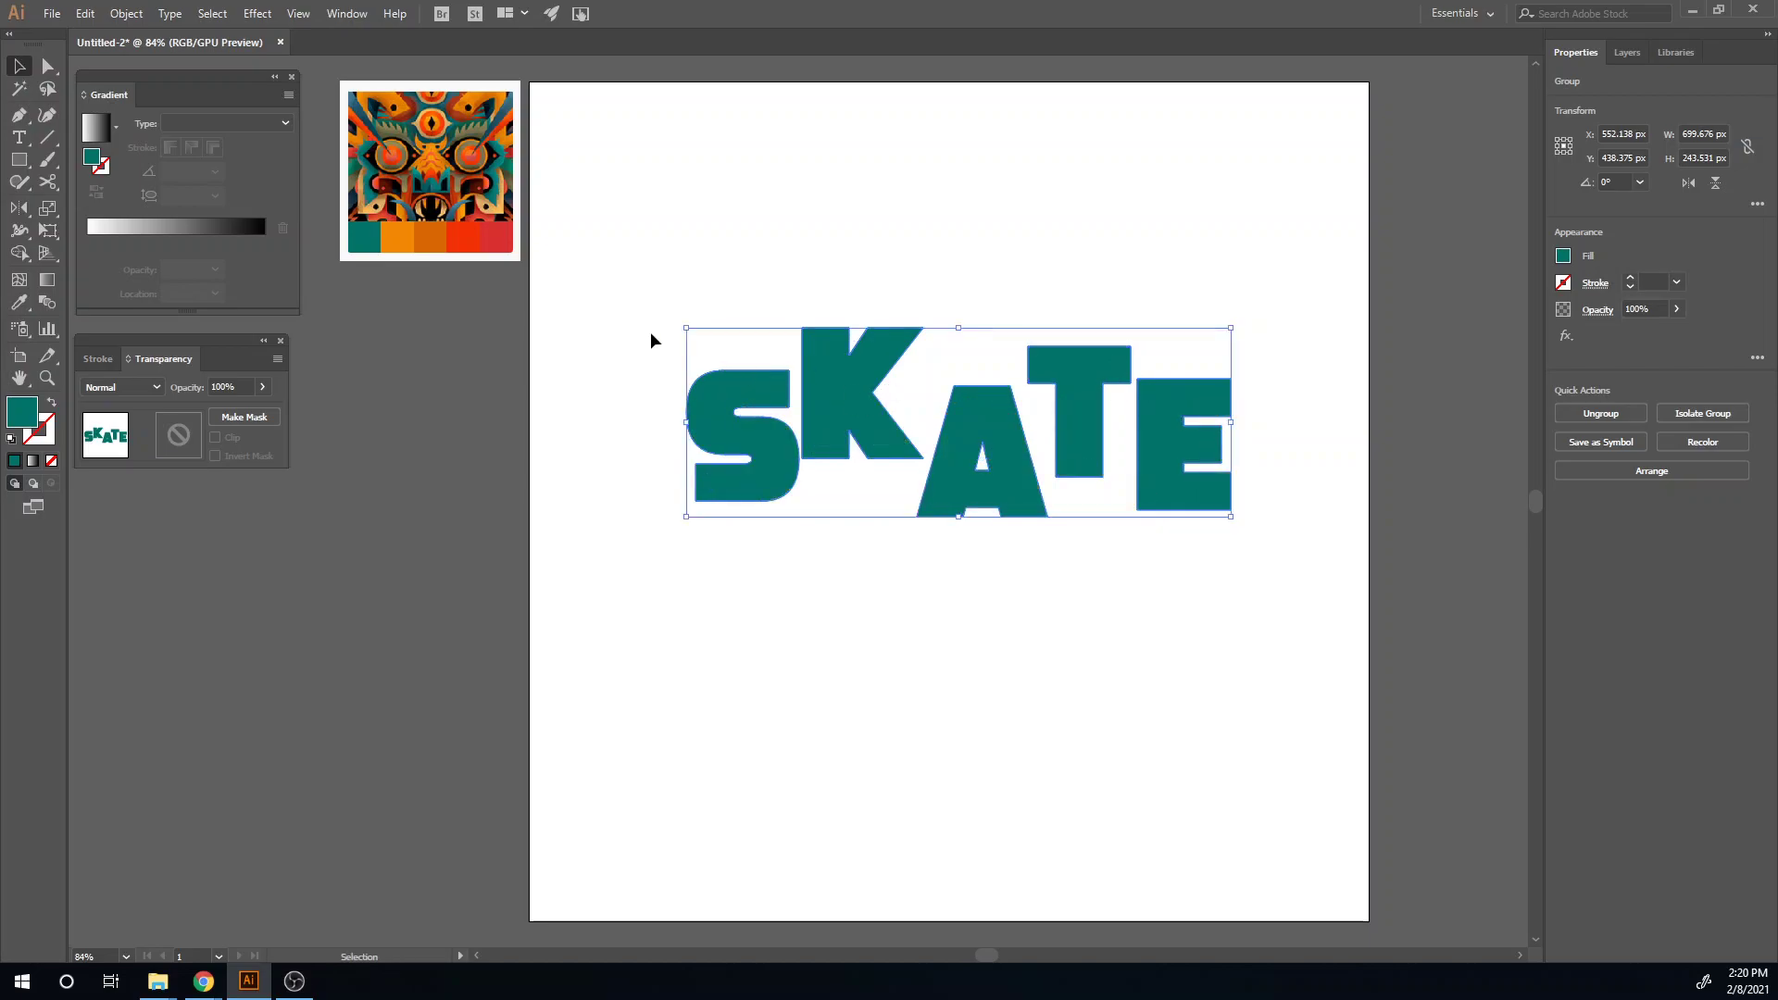
key(i)
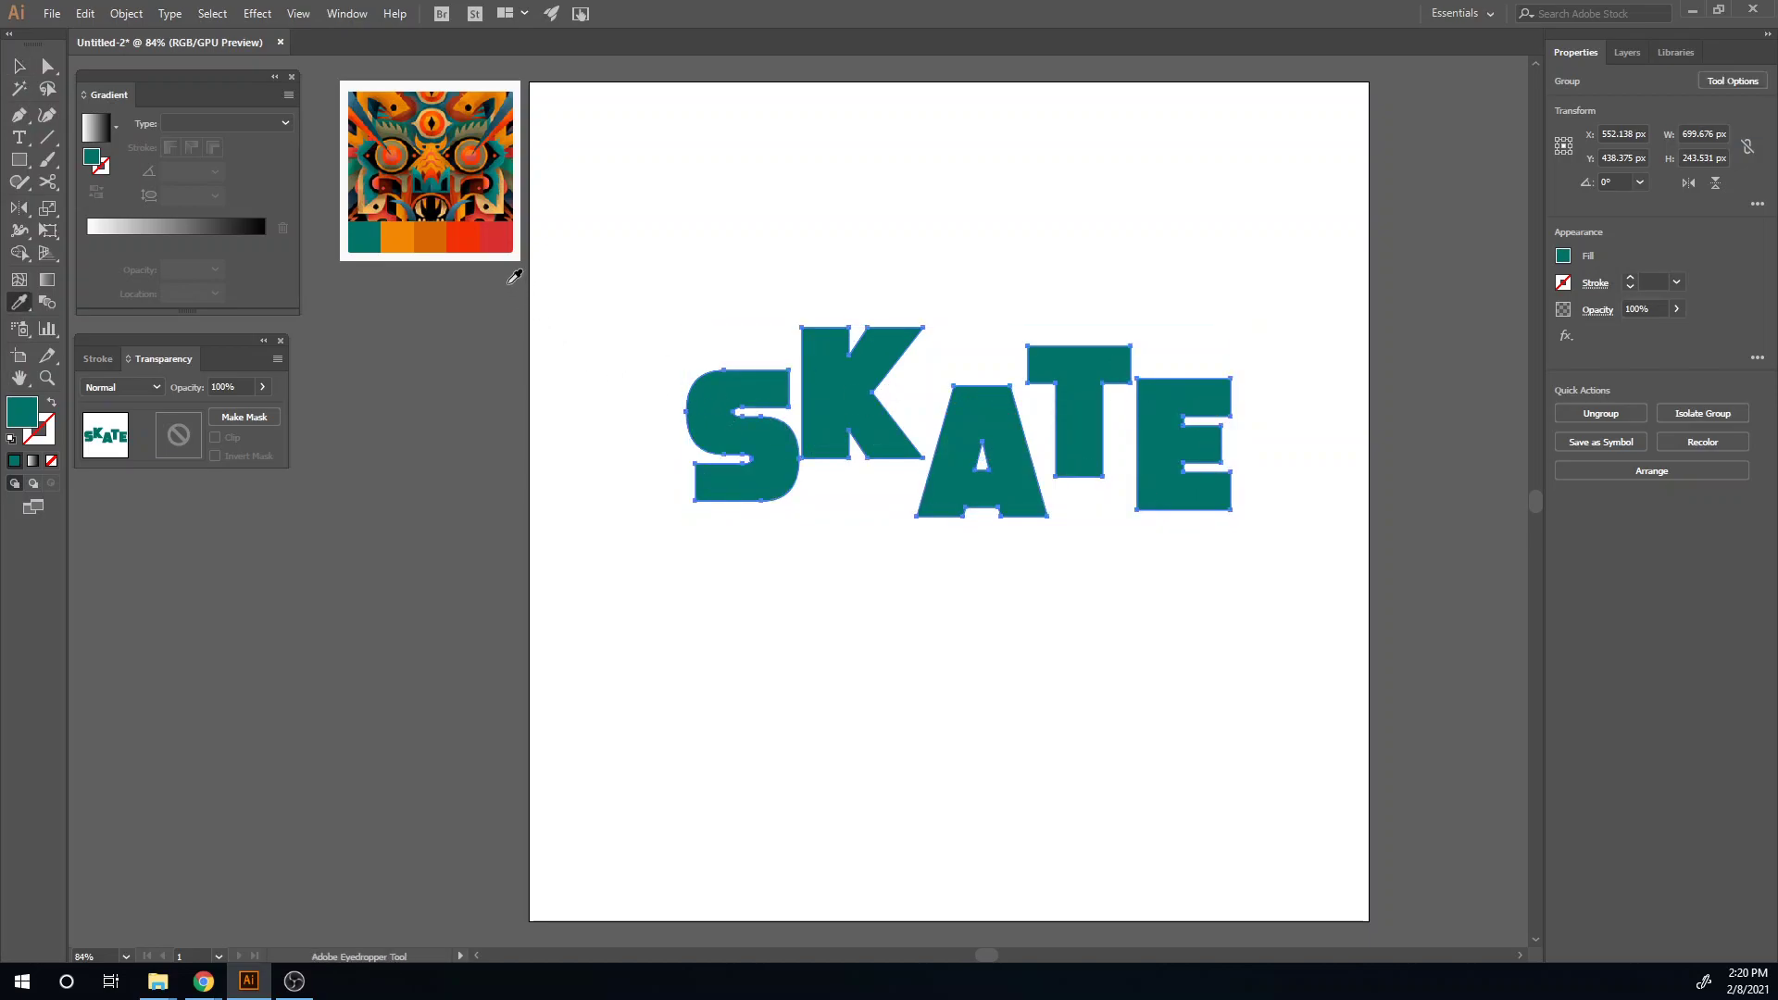
click(490, 235)
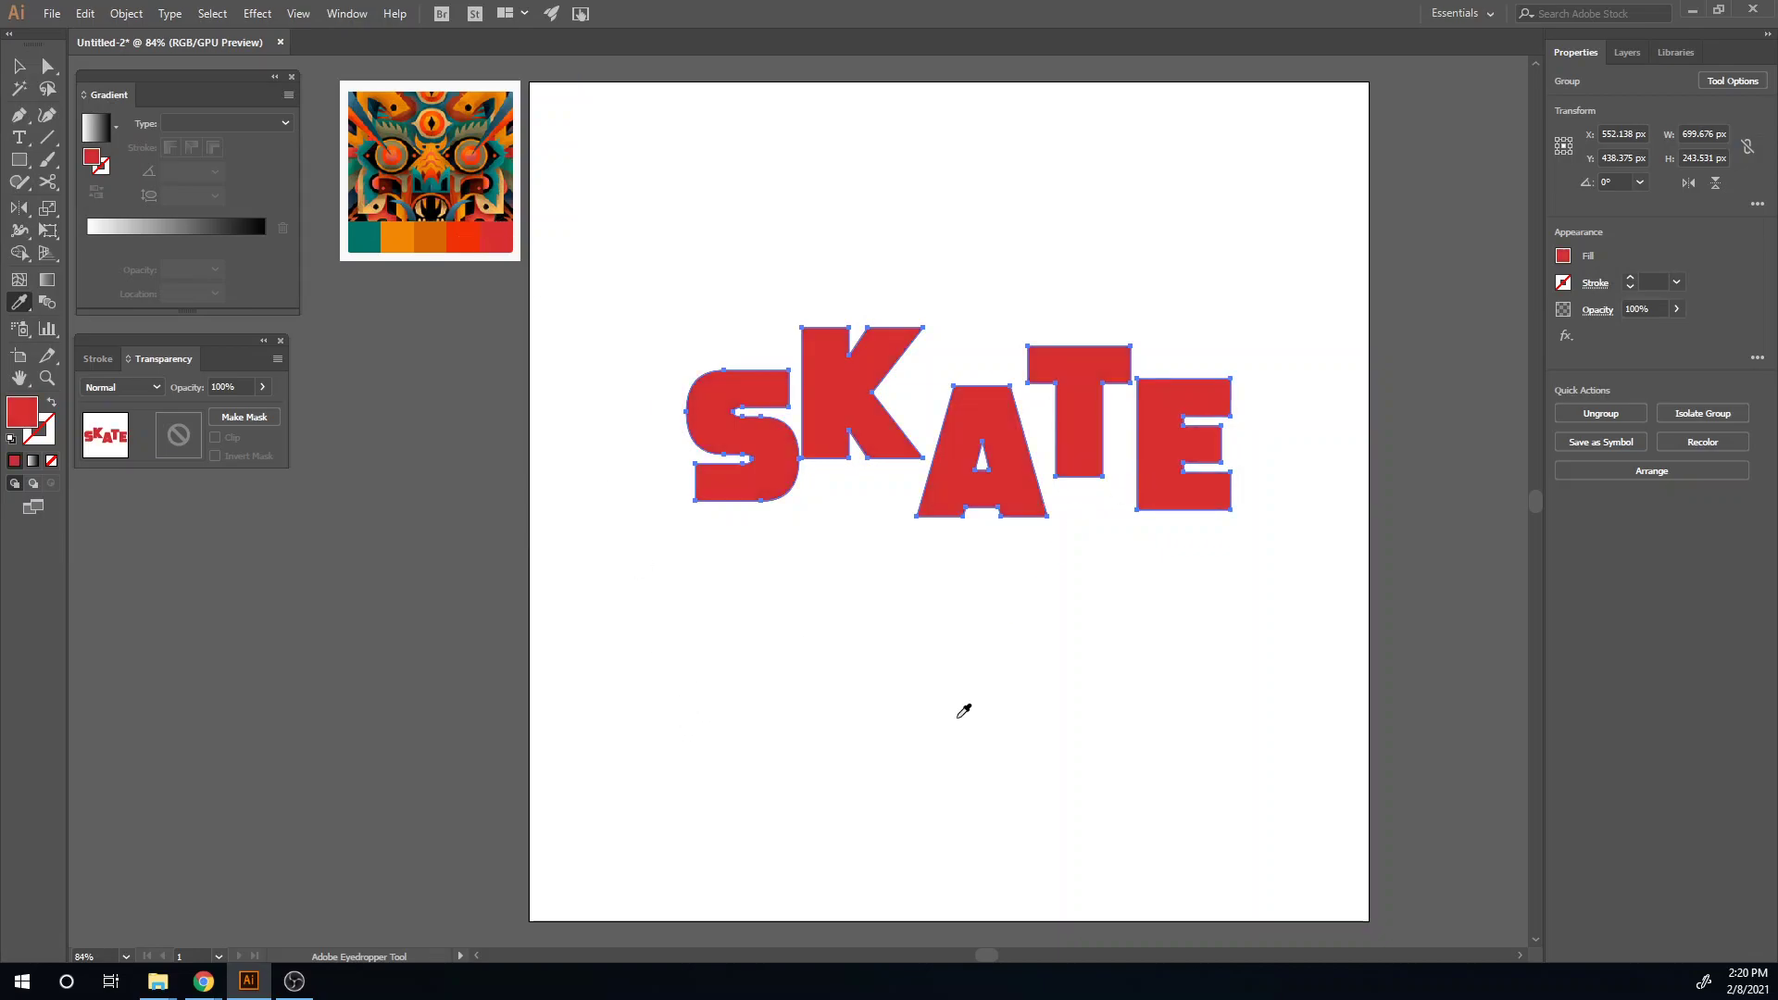
- Draw a red rectangle about 834 × 169 px over the lower part of the red SKATE lettering
key(m)
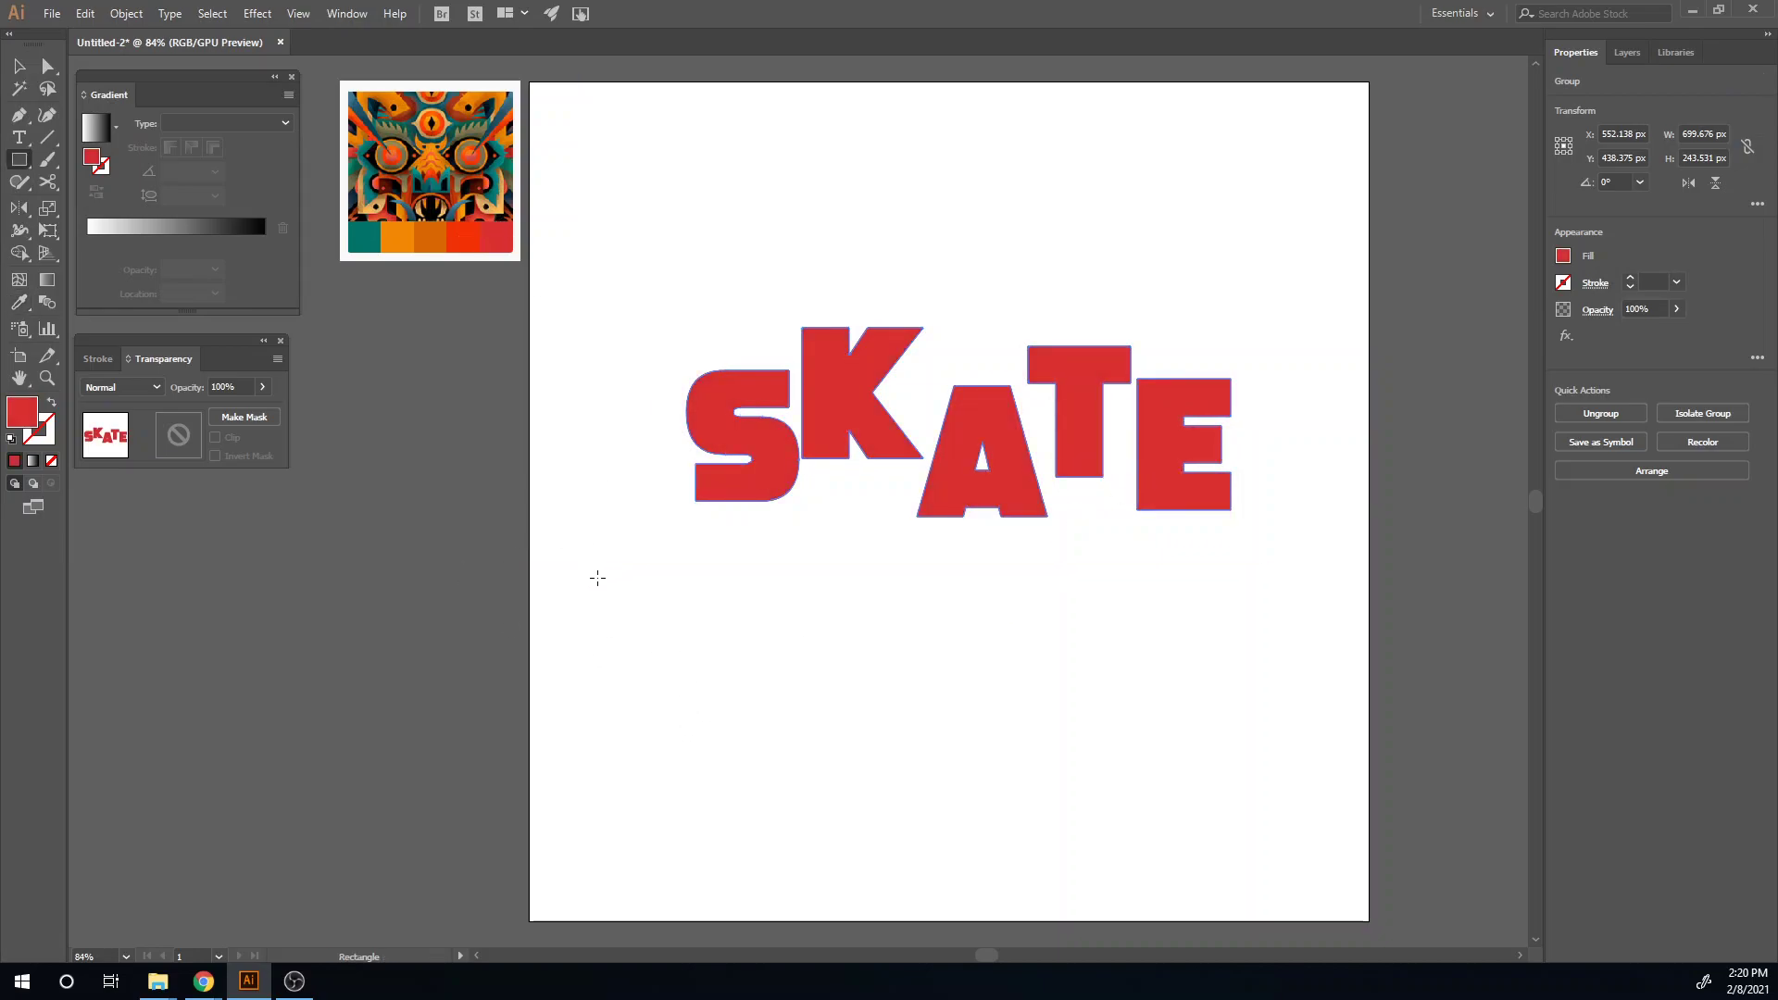
drag(644, 568, 1292, 434)
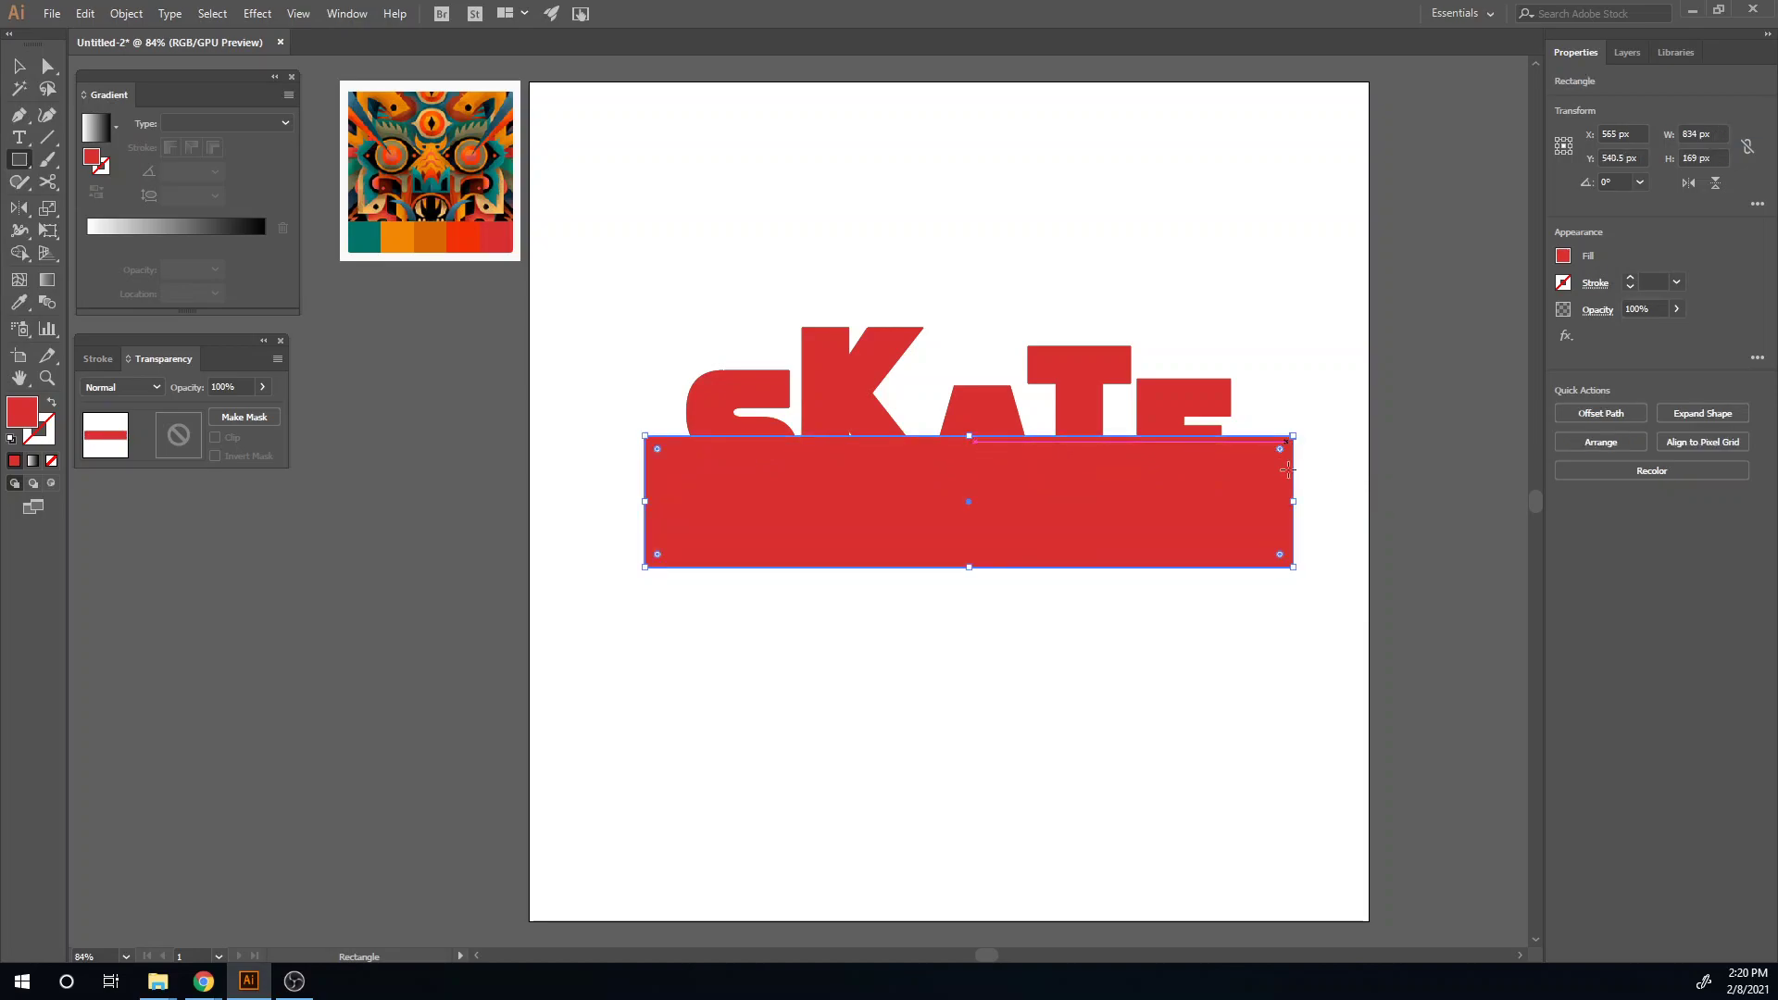
- Fill the rectangle over the lower part of the lettering with blue and deselect it
click(1569, 256)
click(1465, 325)
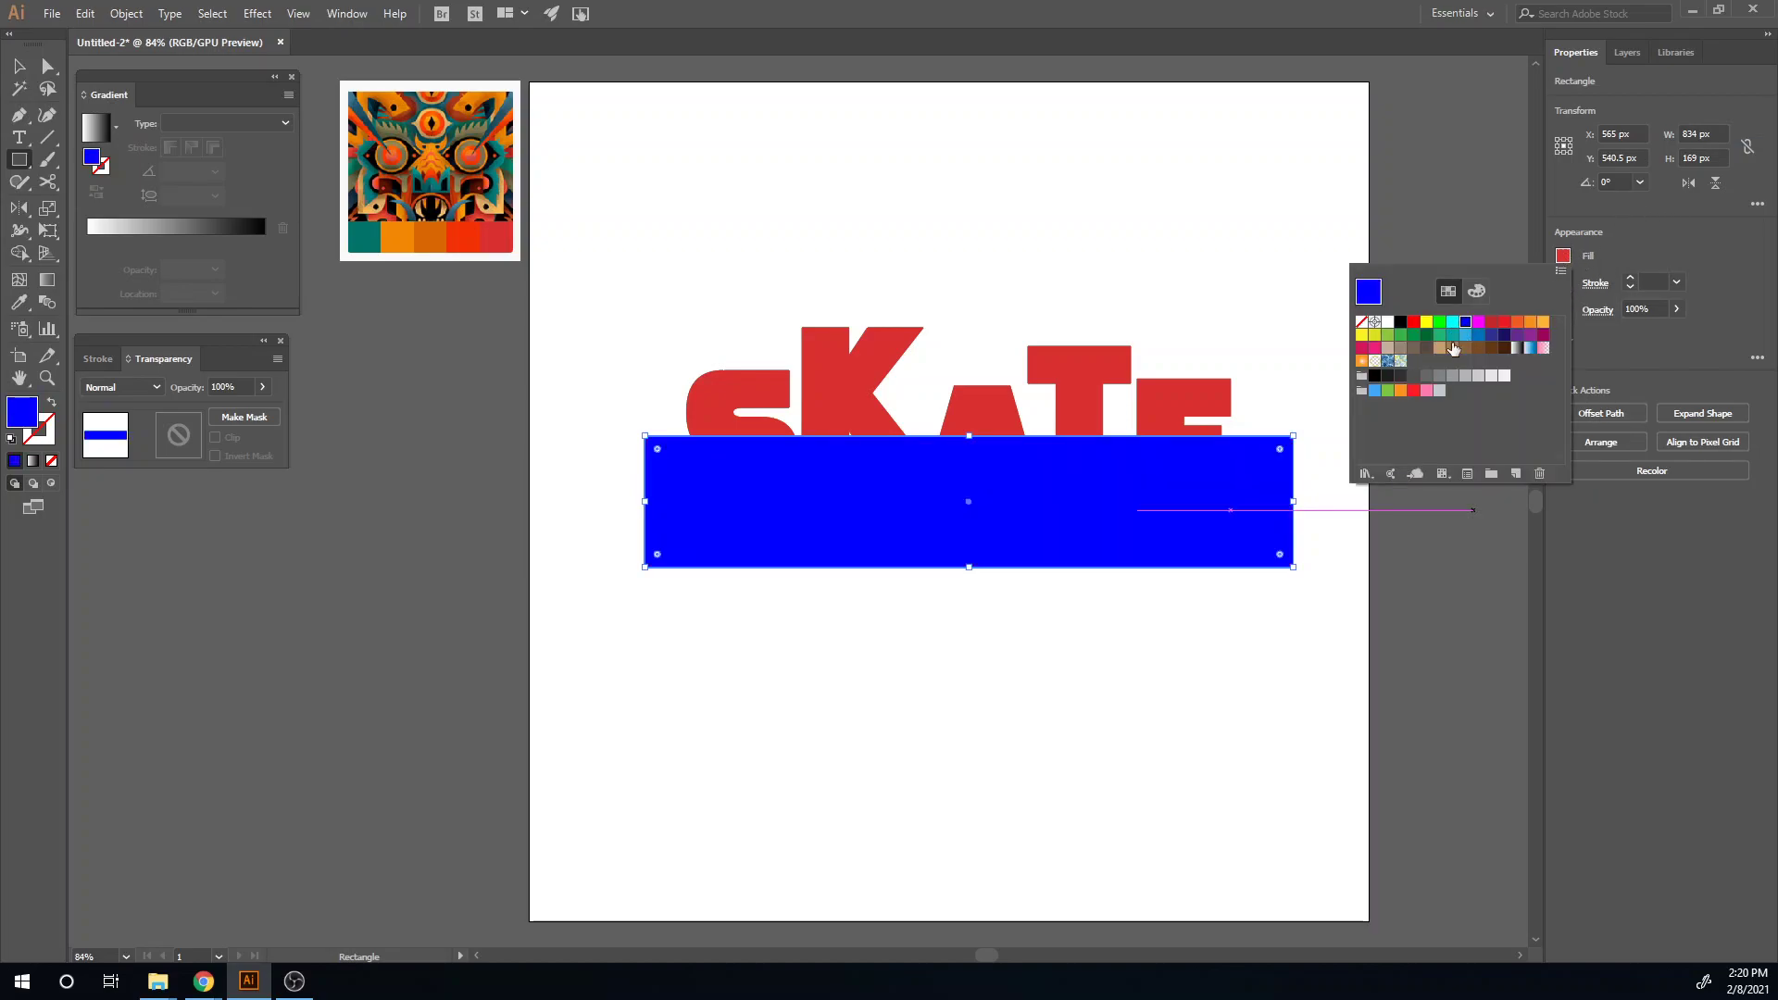
key(v)
click(993, 732)
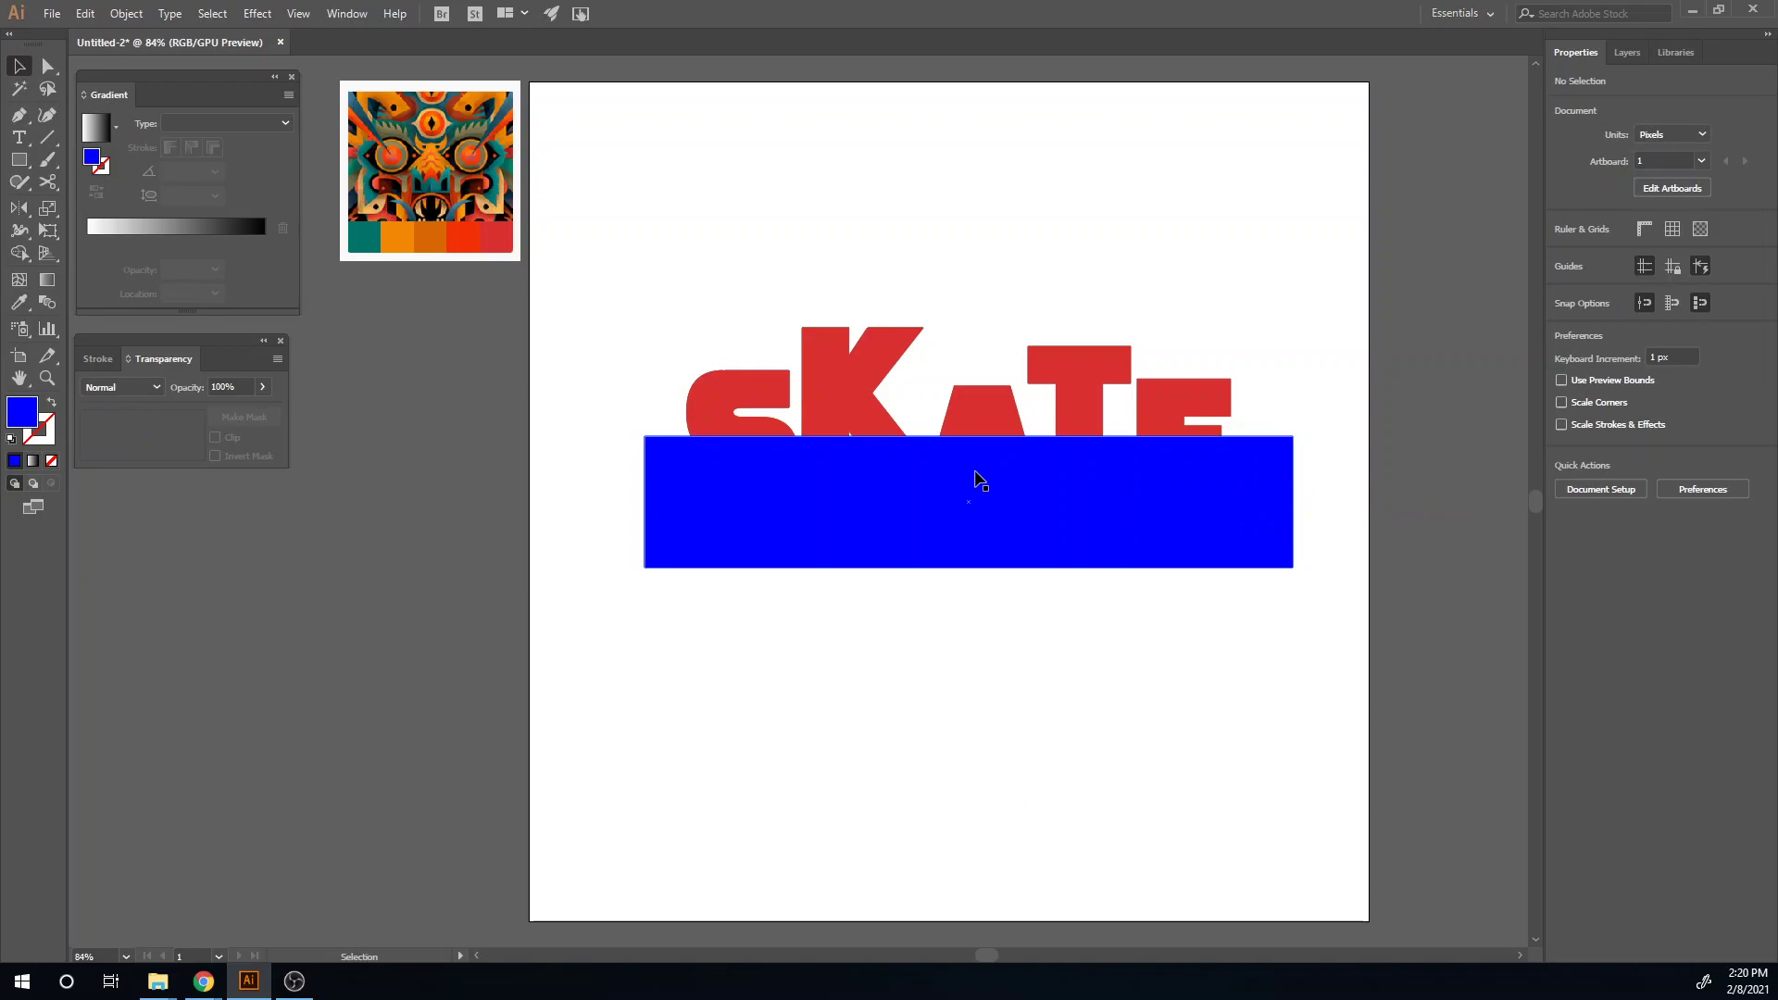
- Make a clipping mask from the blue rectangle and the red SKATE lettering, and deselect the result
click(992, 409)
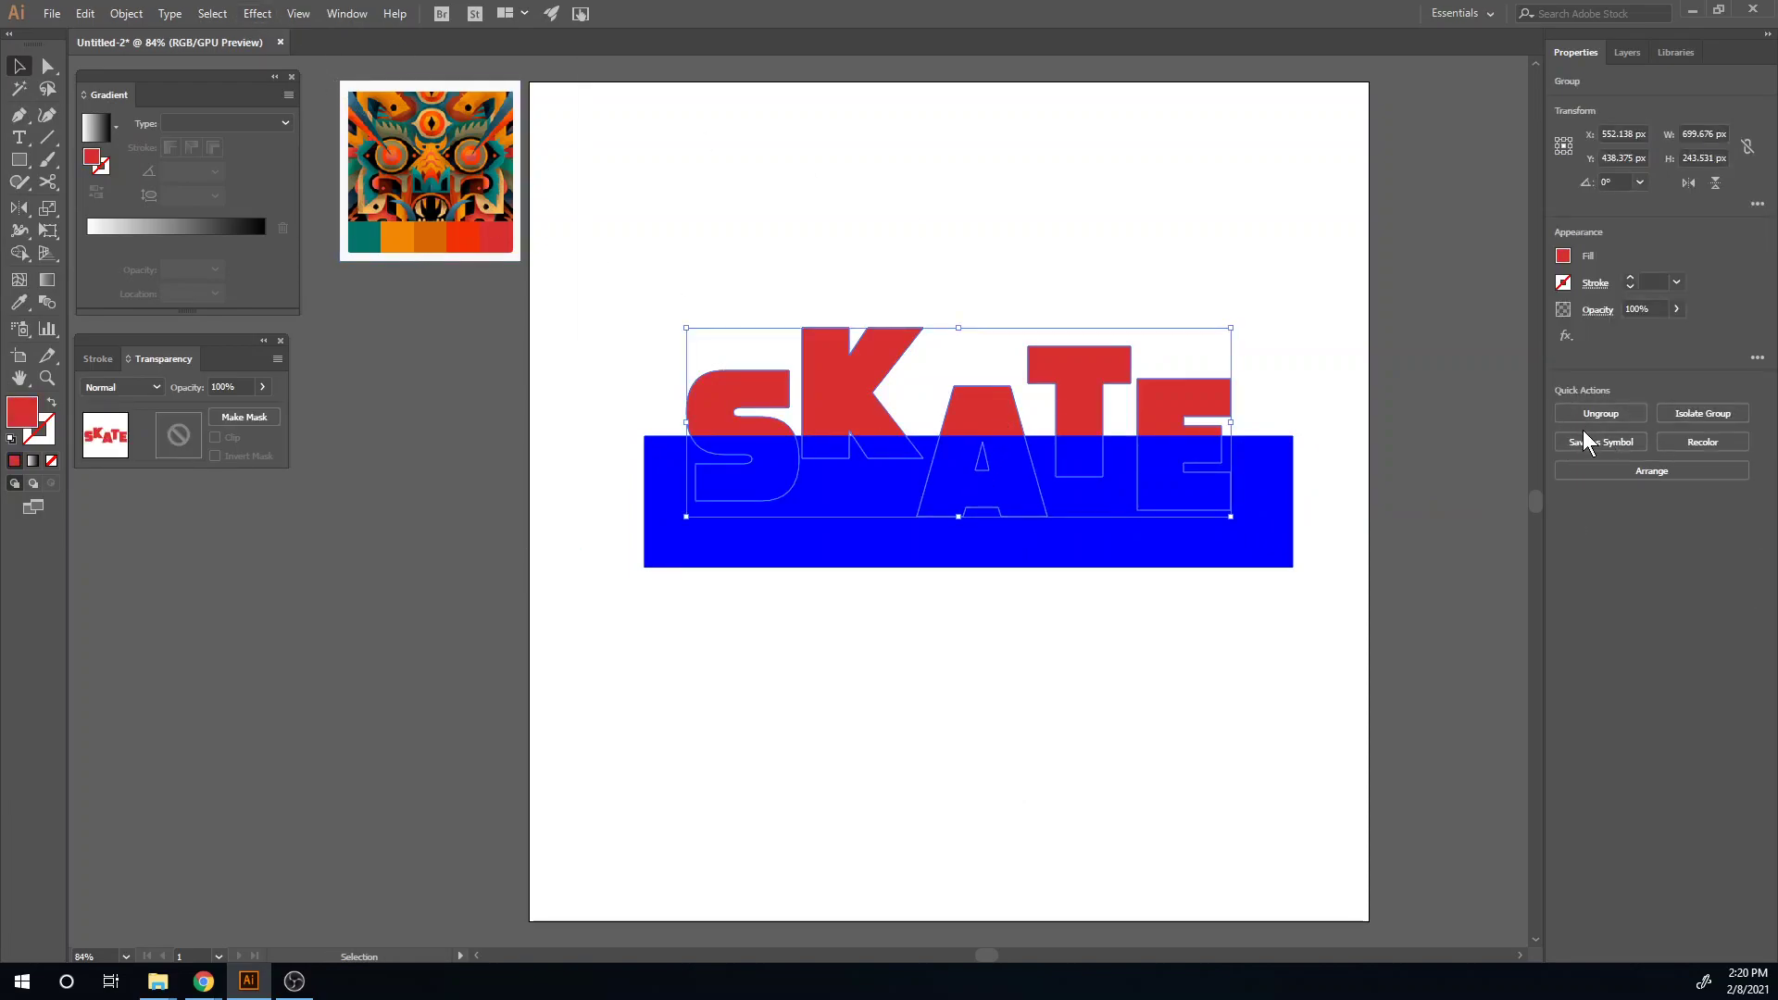
click(1179, 593)
click(1176, 555)
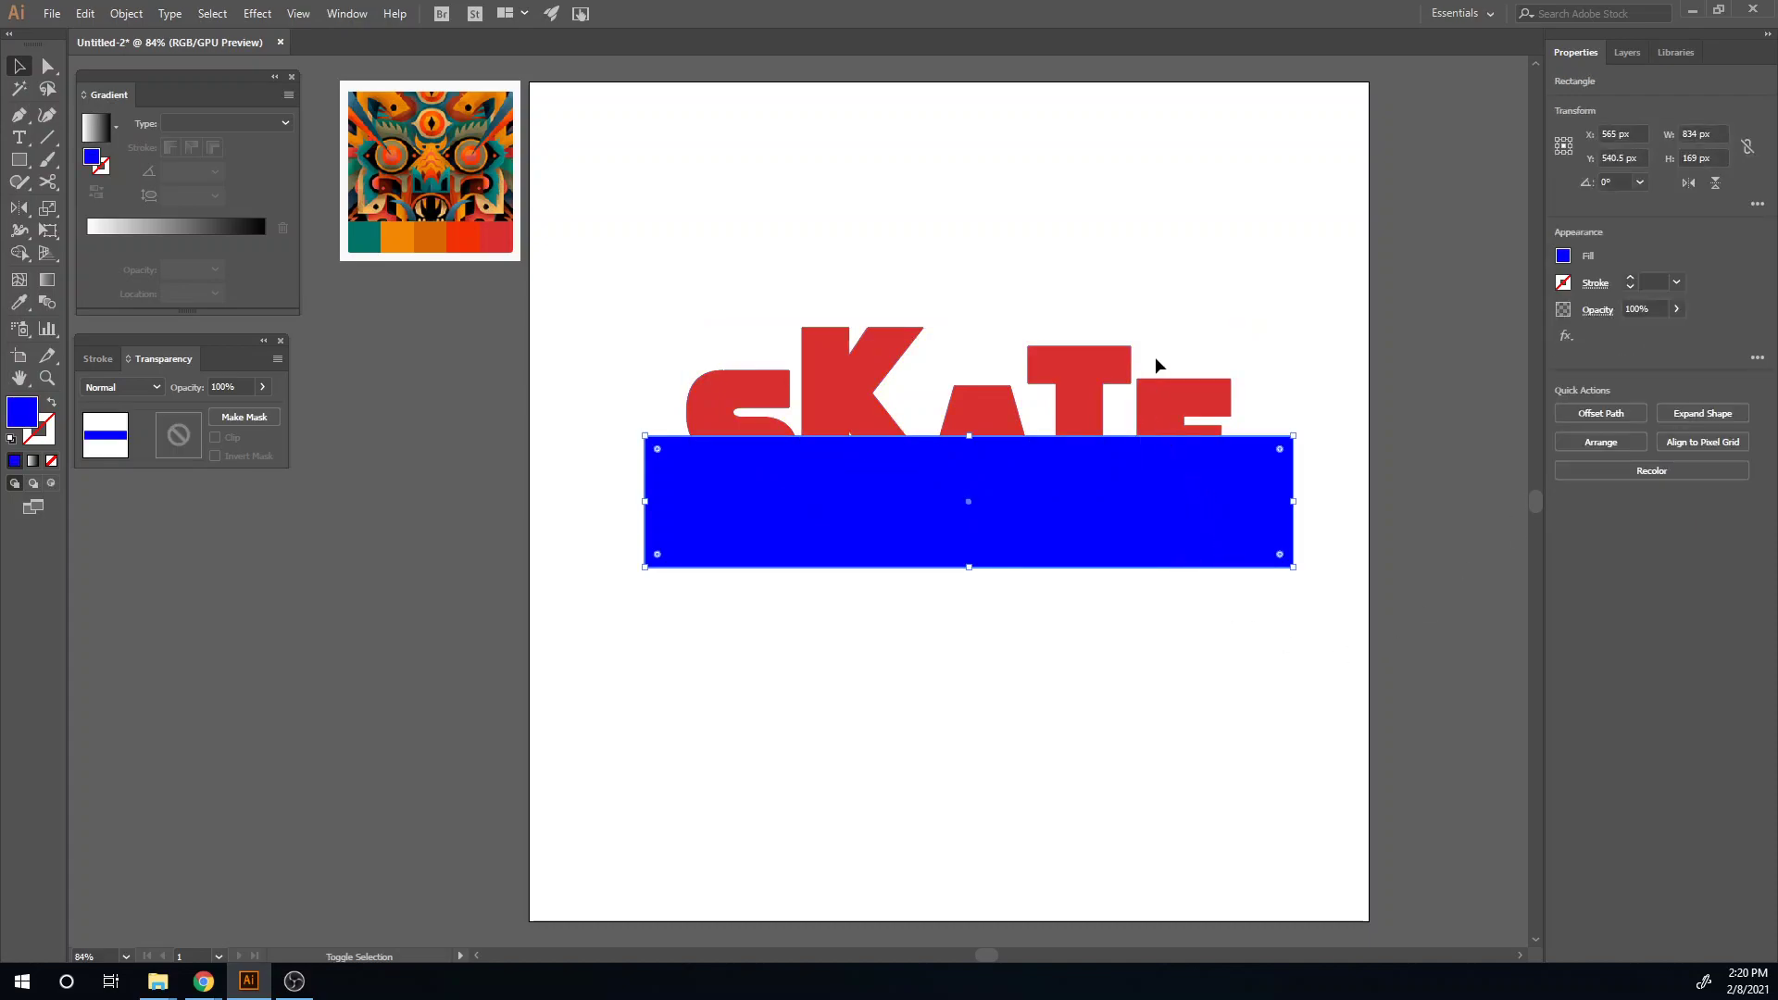
shift+click(1087, 377)
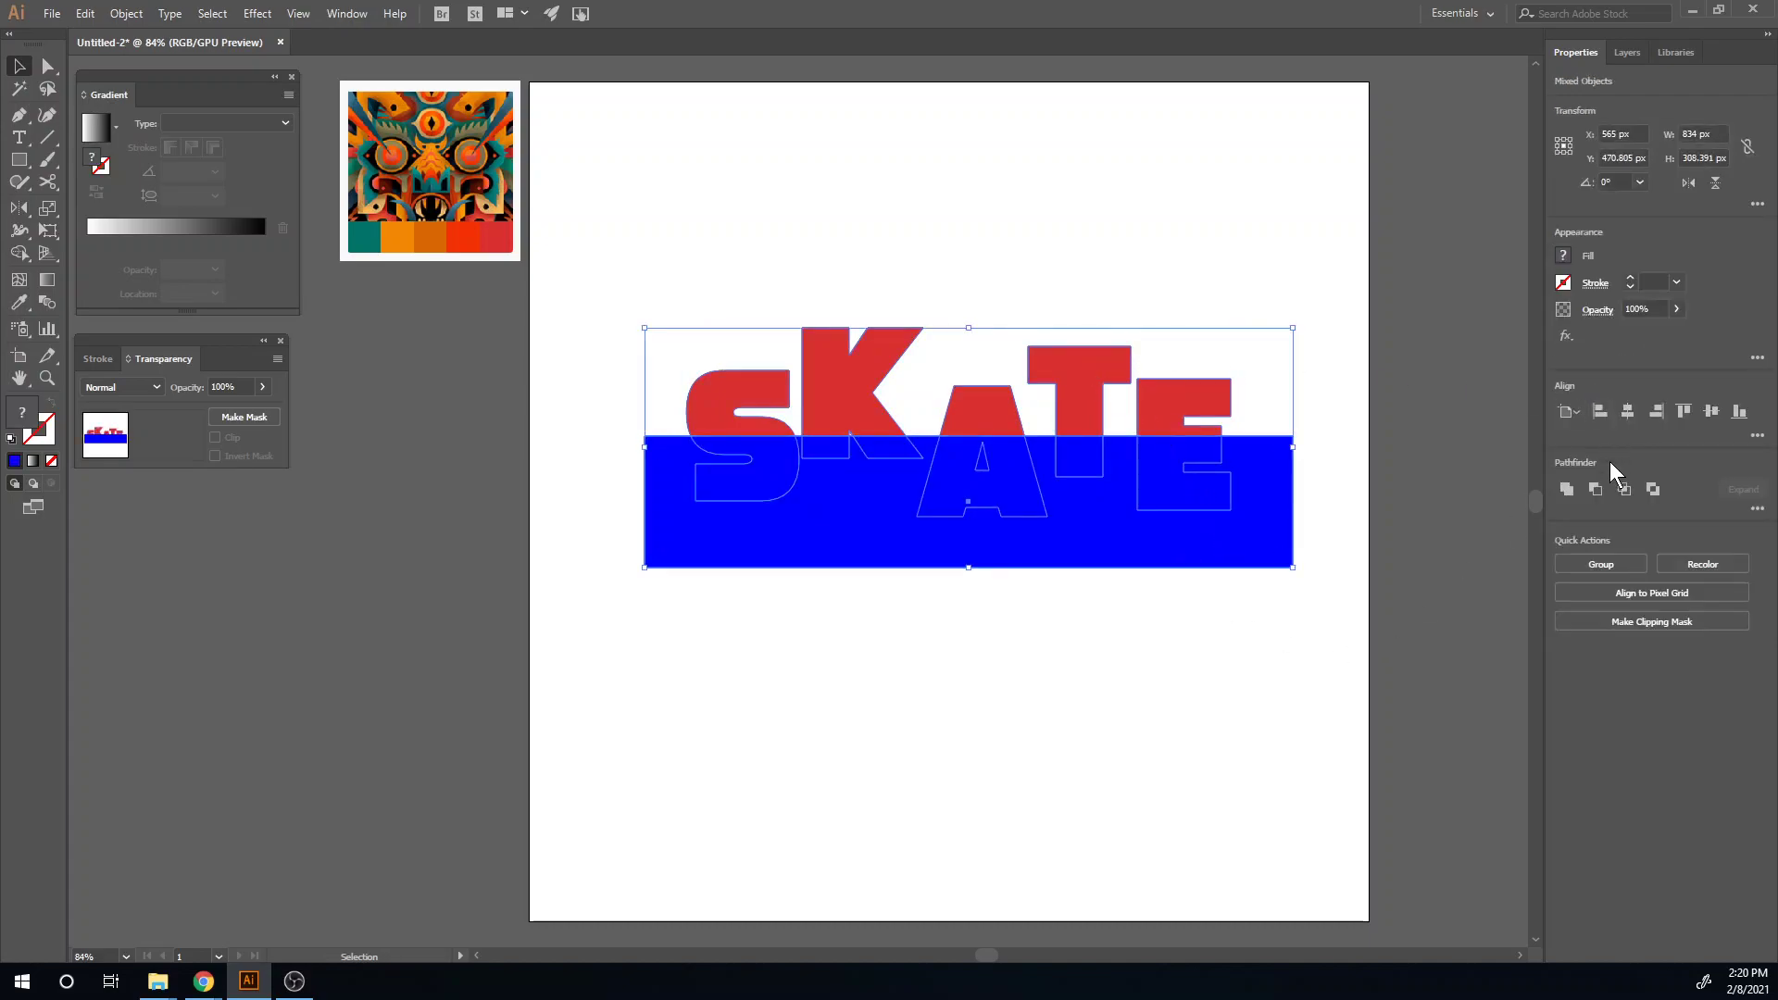
click(1653, 622)
click(1053, 705)
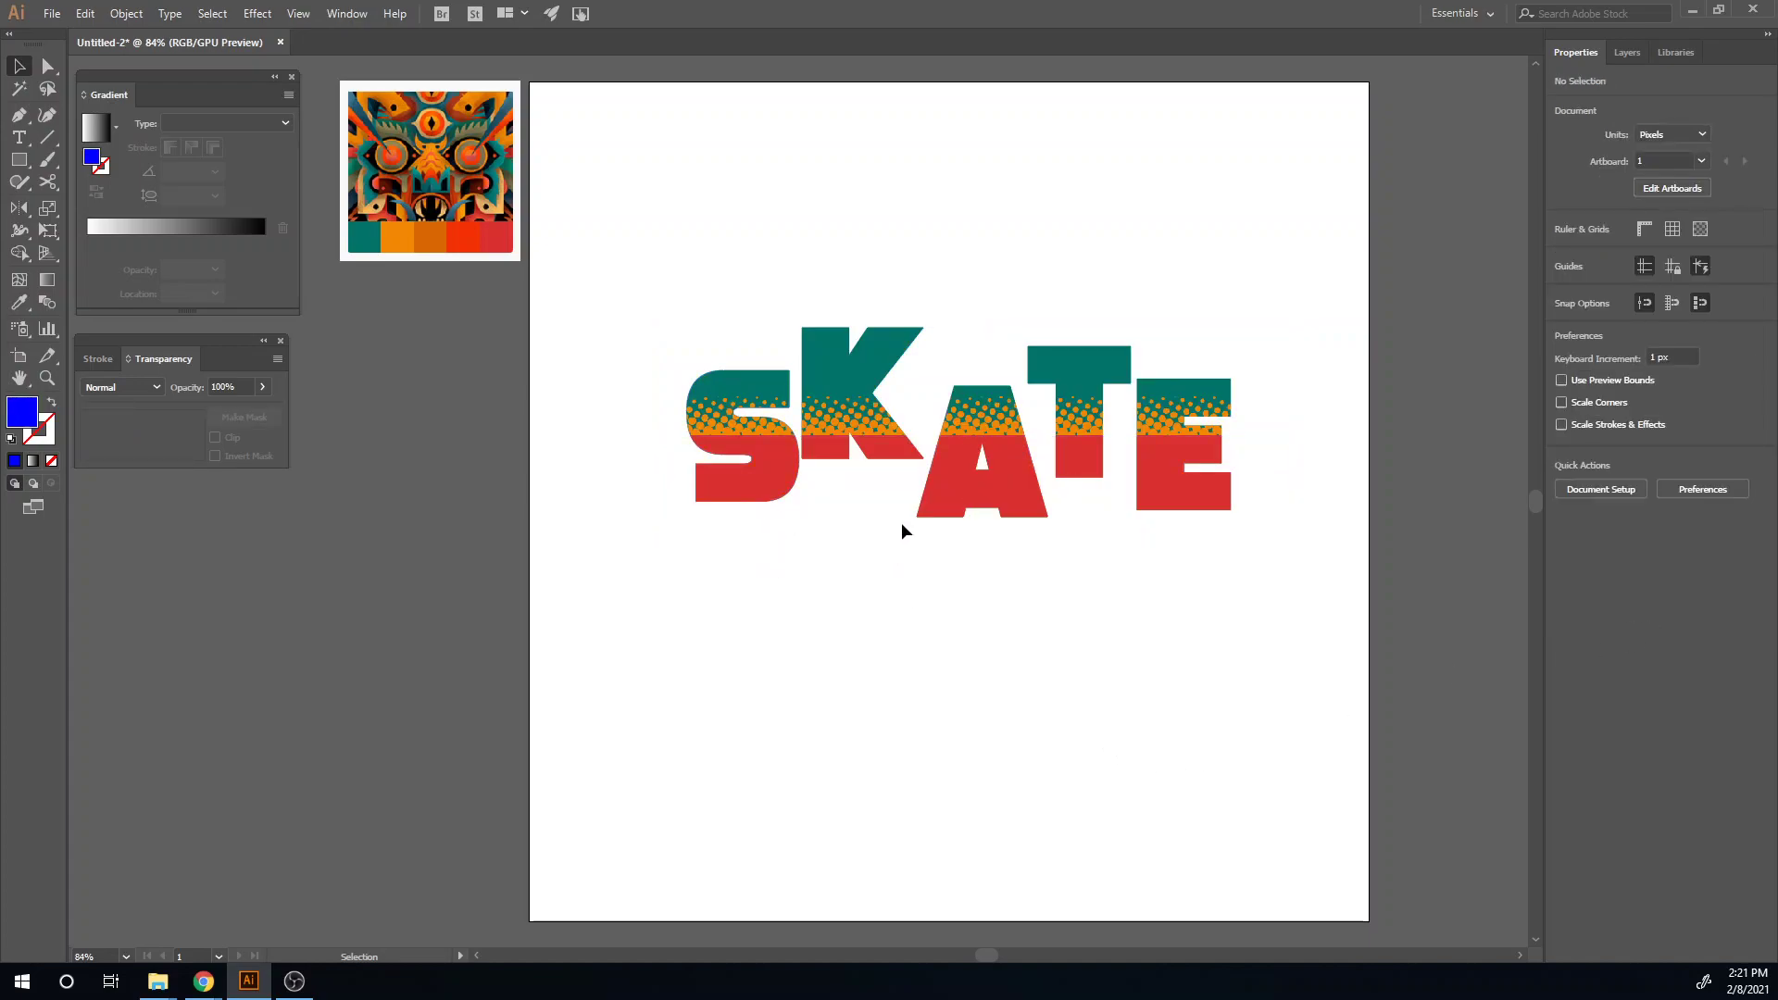
- Add an opacity mask to the clipped red lettering, turn off its Clip option and open the mask for editing
click(954, 512)
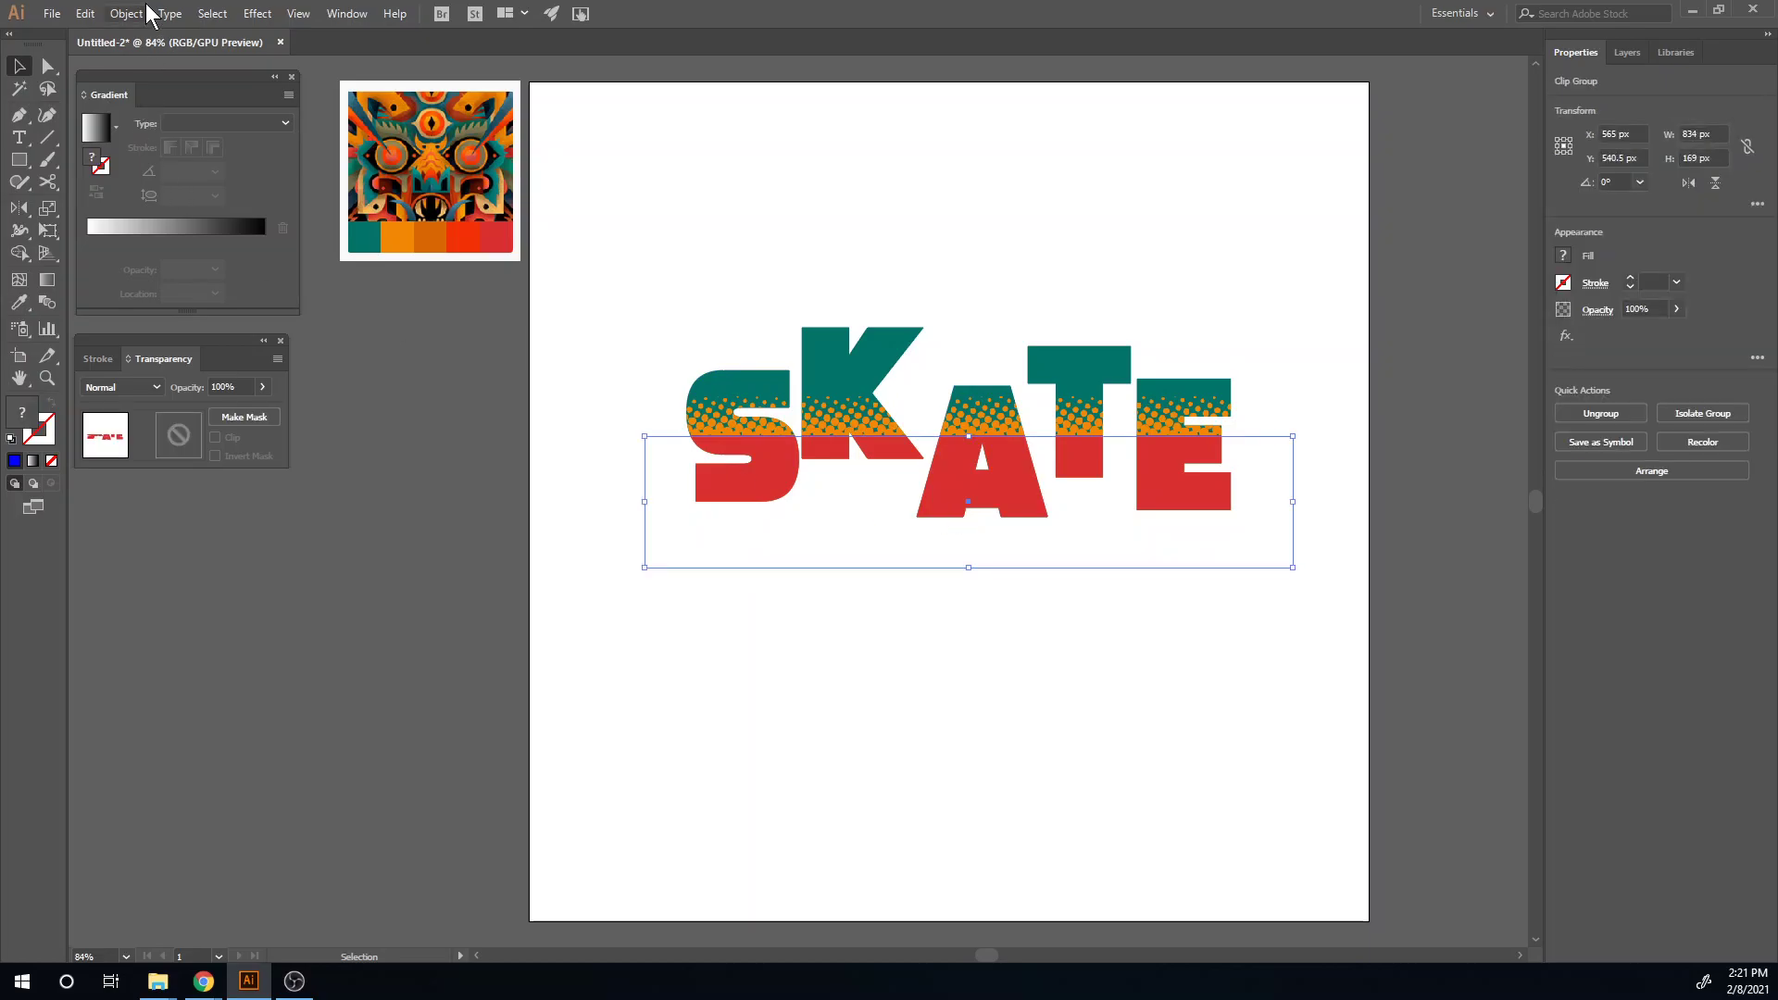
click(129, 13)
click(205, 232)
click(937, 665)
click(933, 509)
click(241, 413)
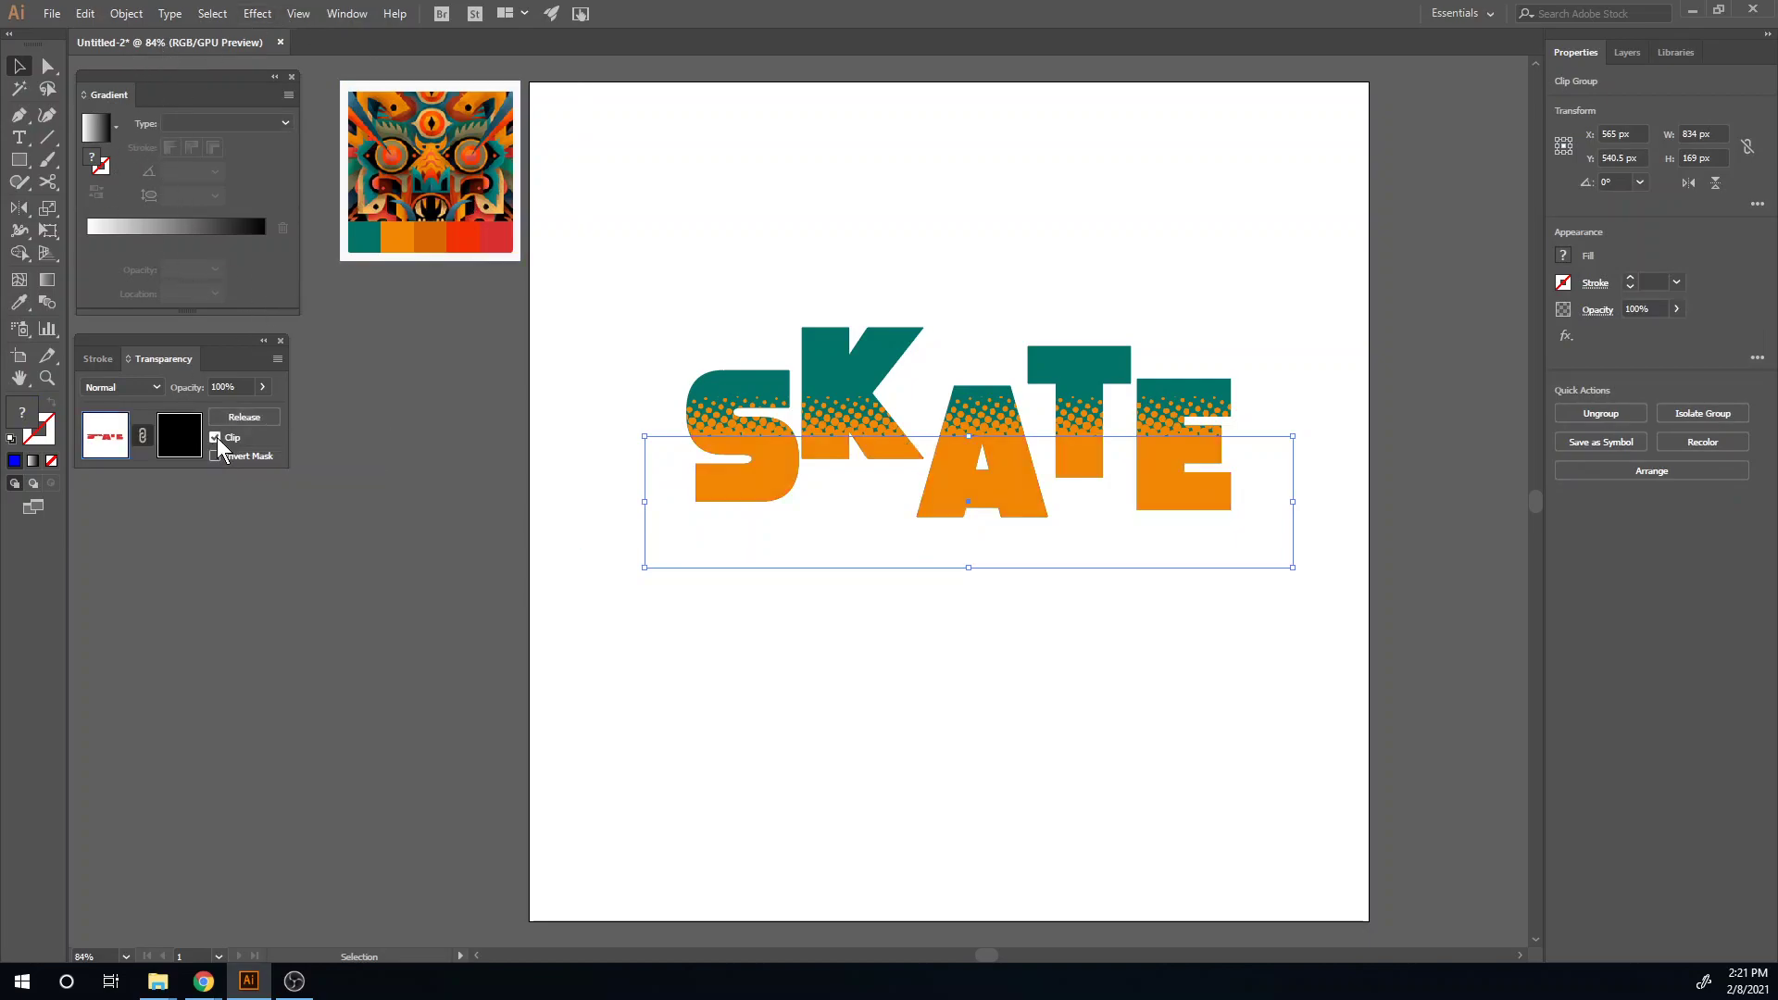
click(214, 438)
click(180, 435)
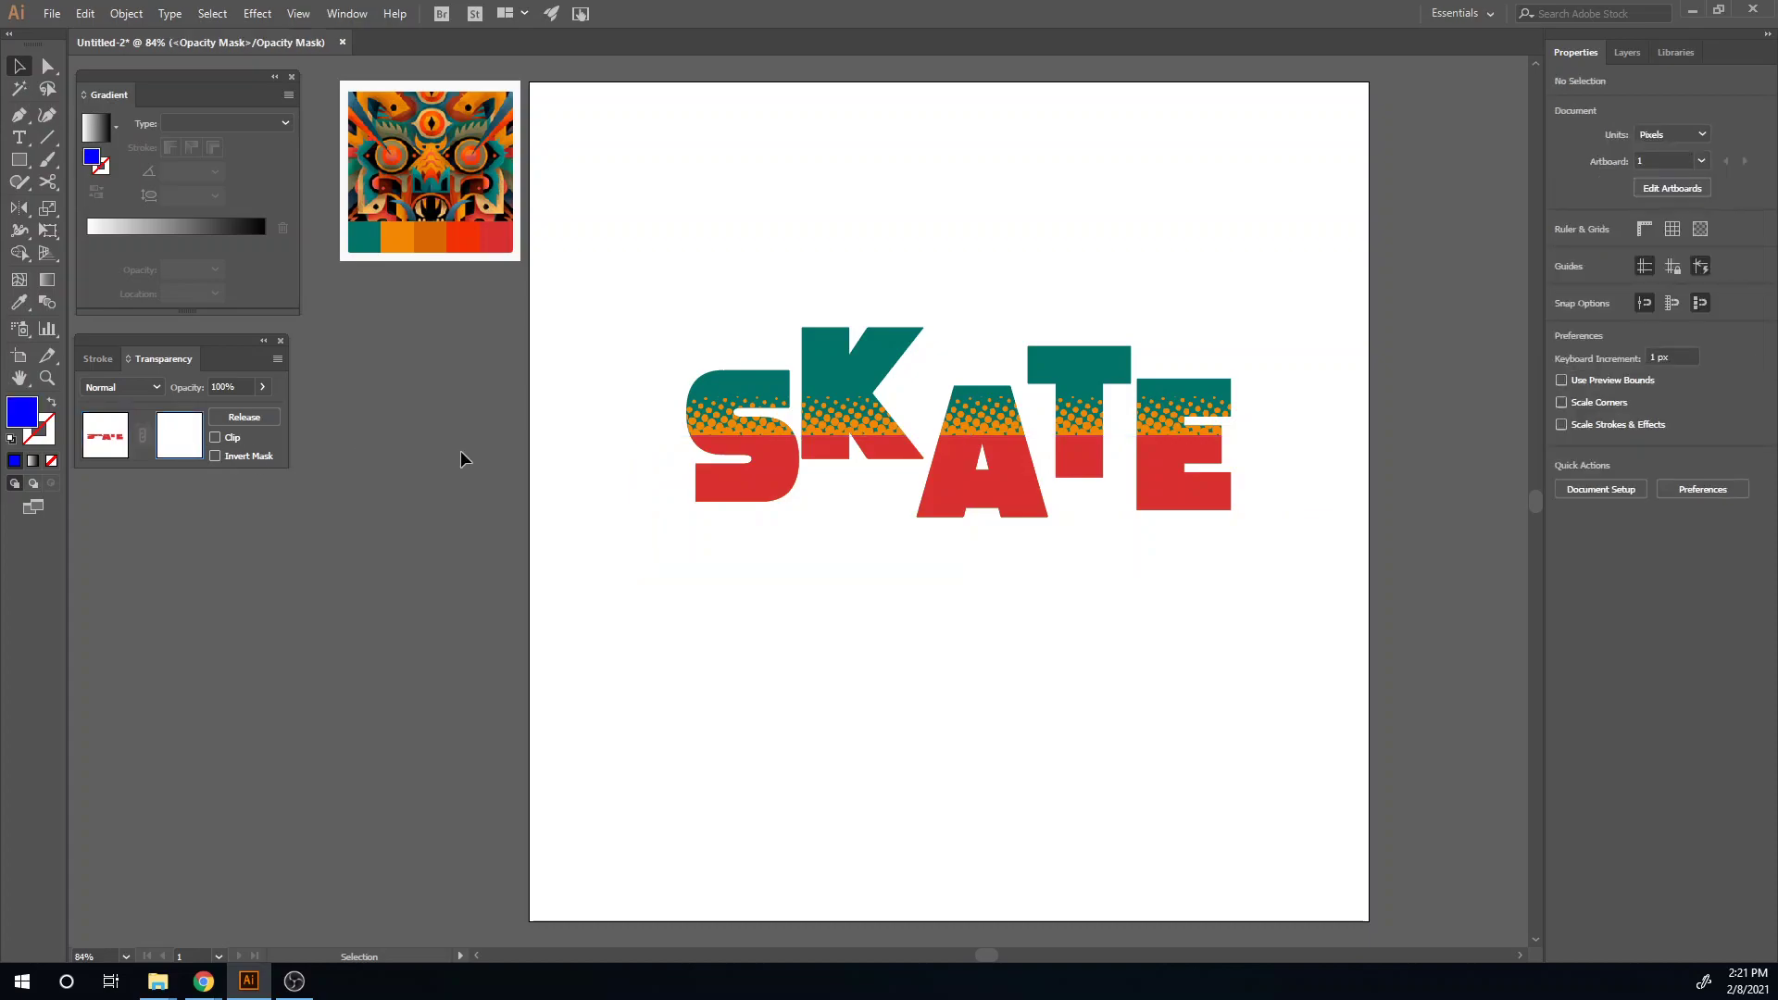
- Draw a mask rectangle about 730 × 64 px across the upper edge of the red area and fill it with a linear white-to-black gradient at -90°
click(18, 159)
drag(668, 437, 1237, 485)
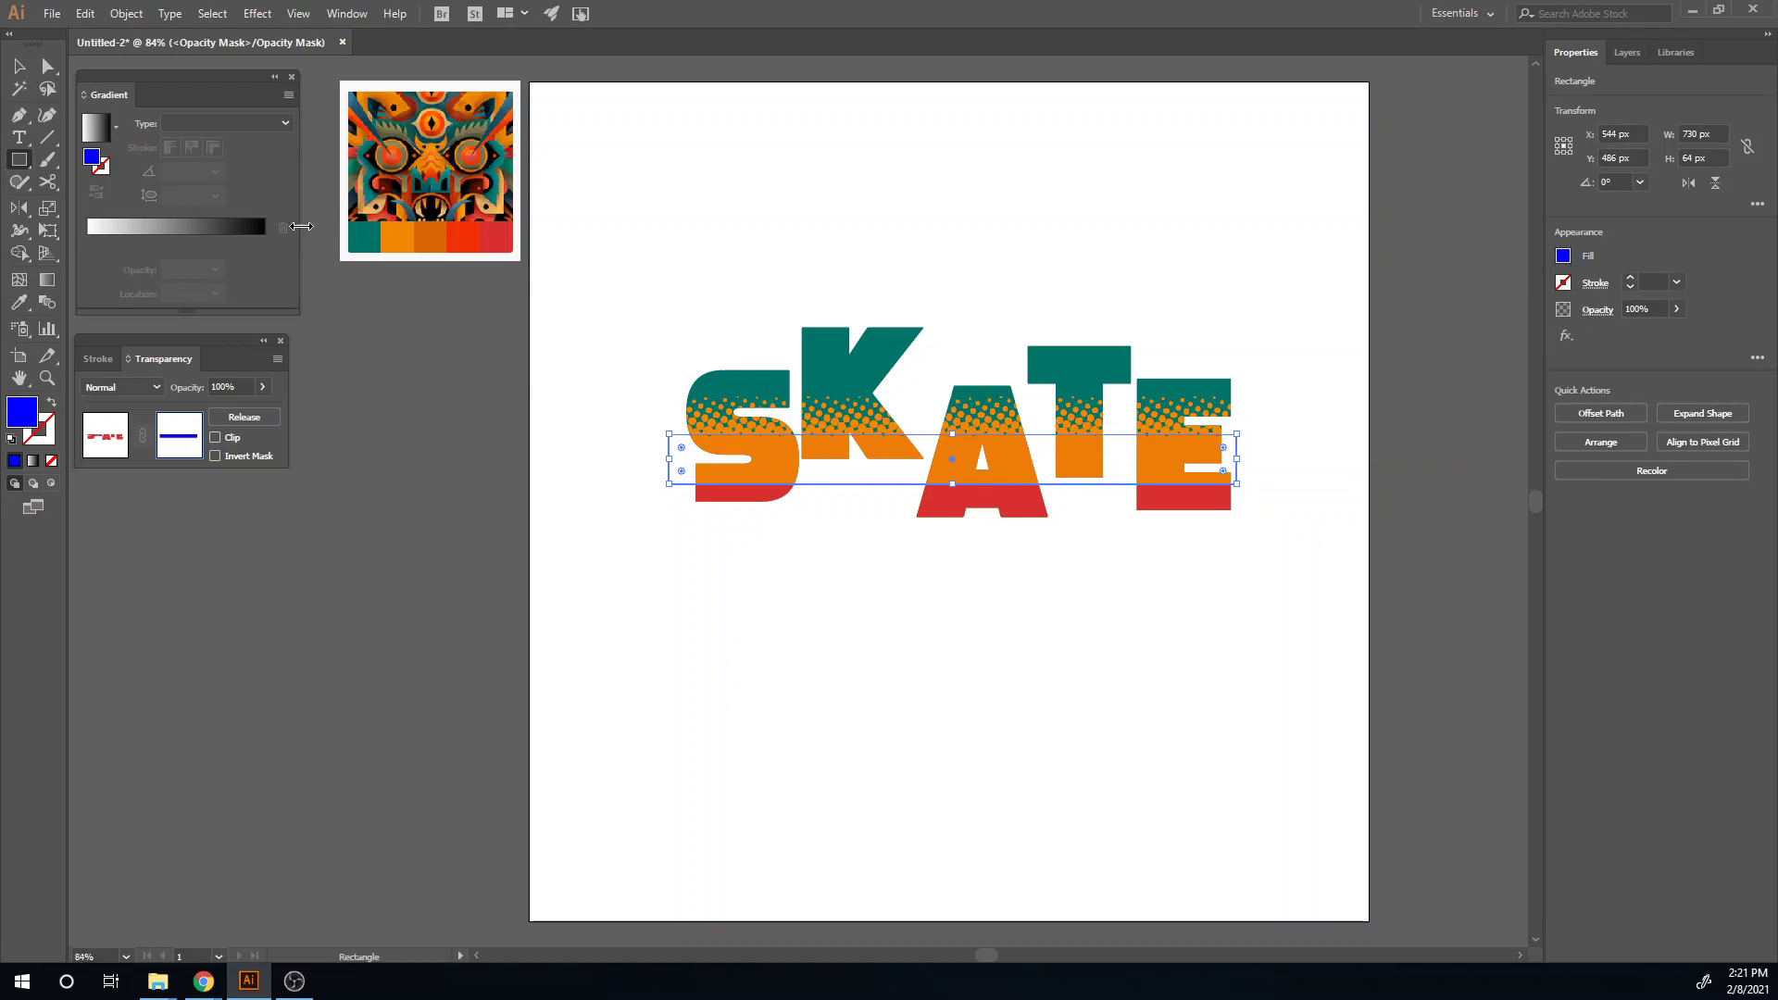
click(153, 224)
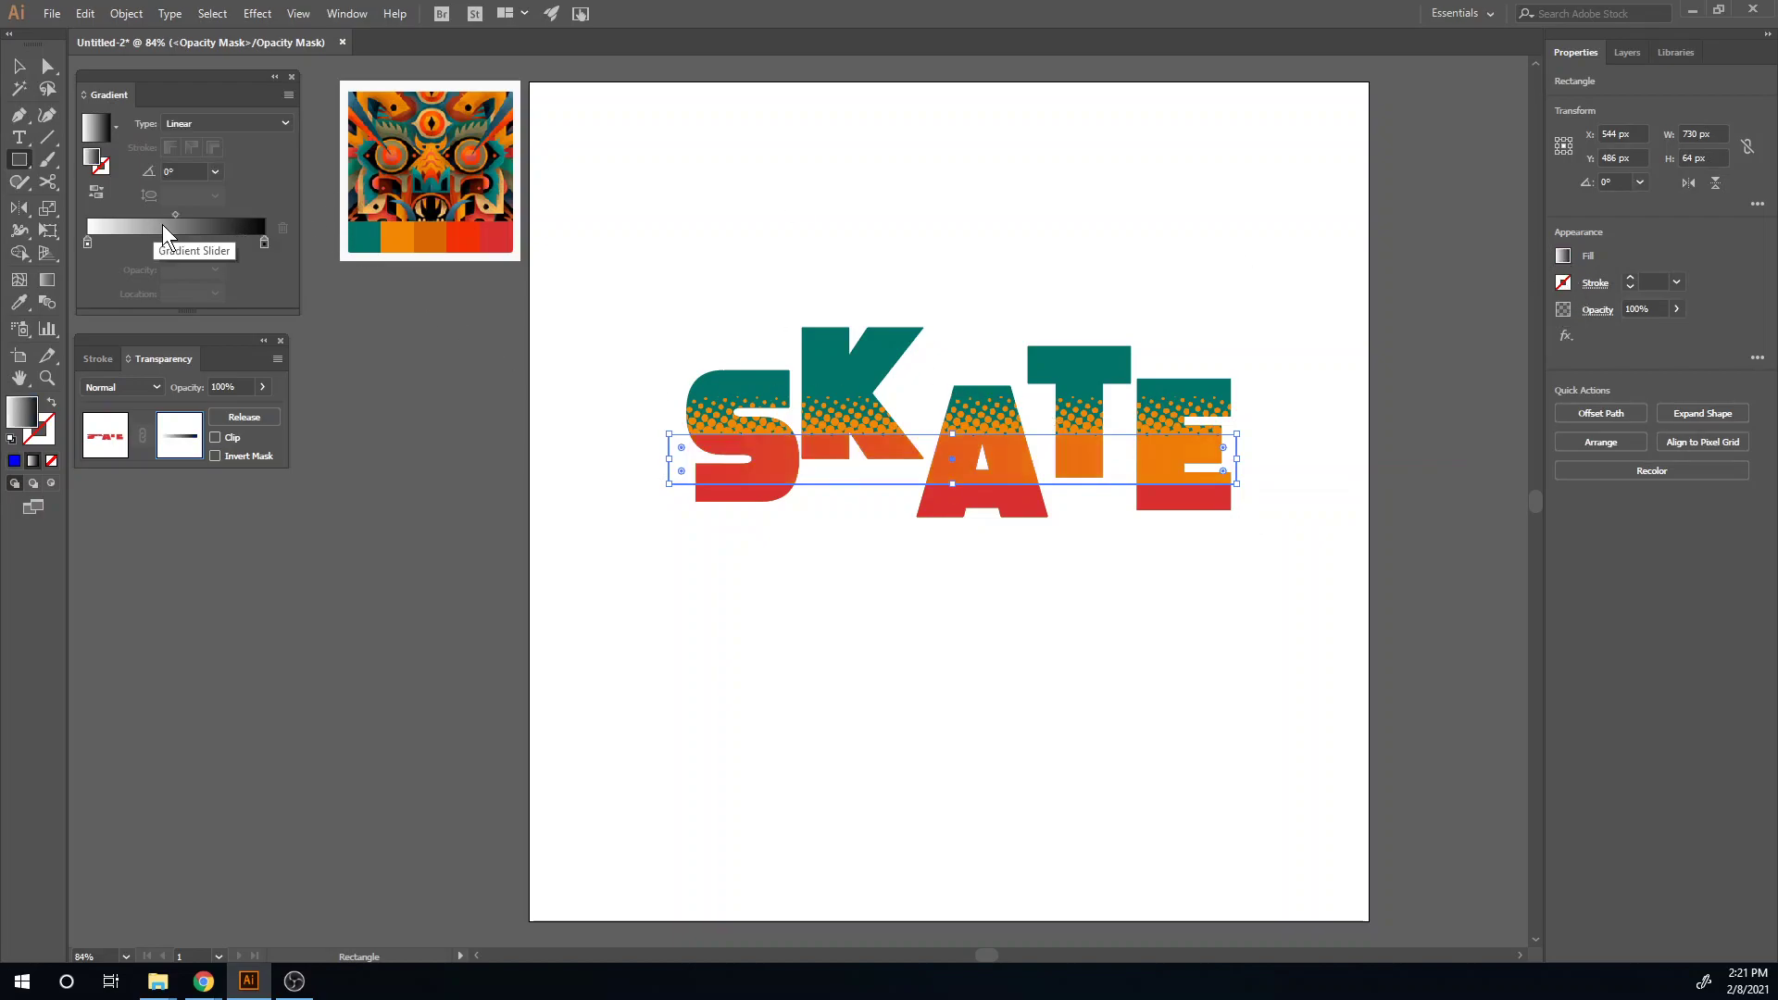
click(215, 171)
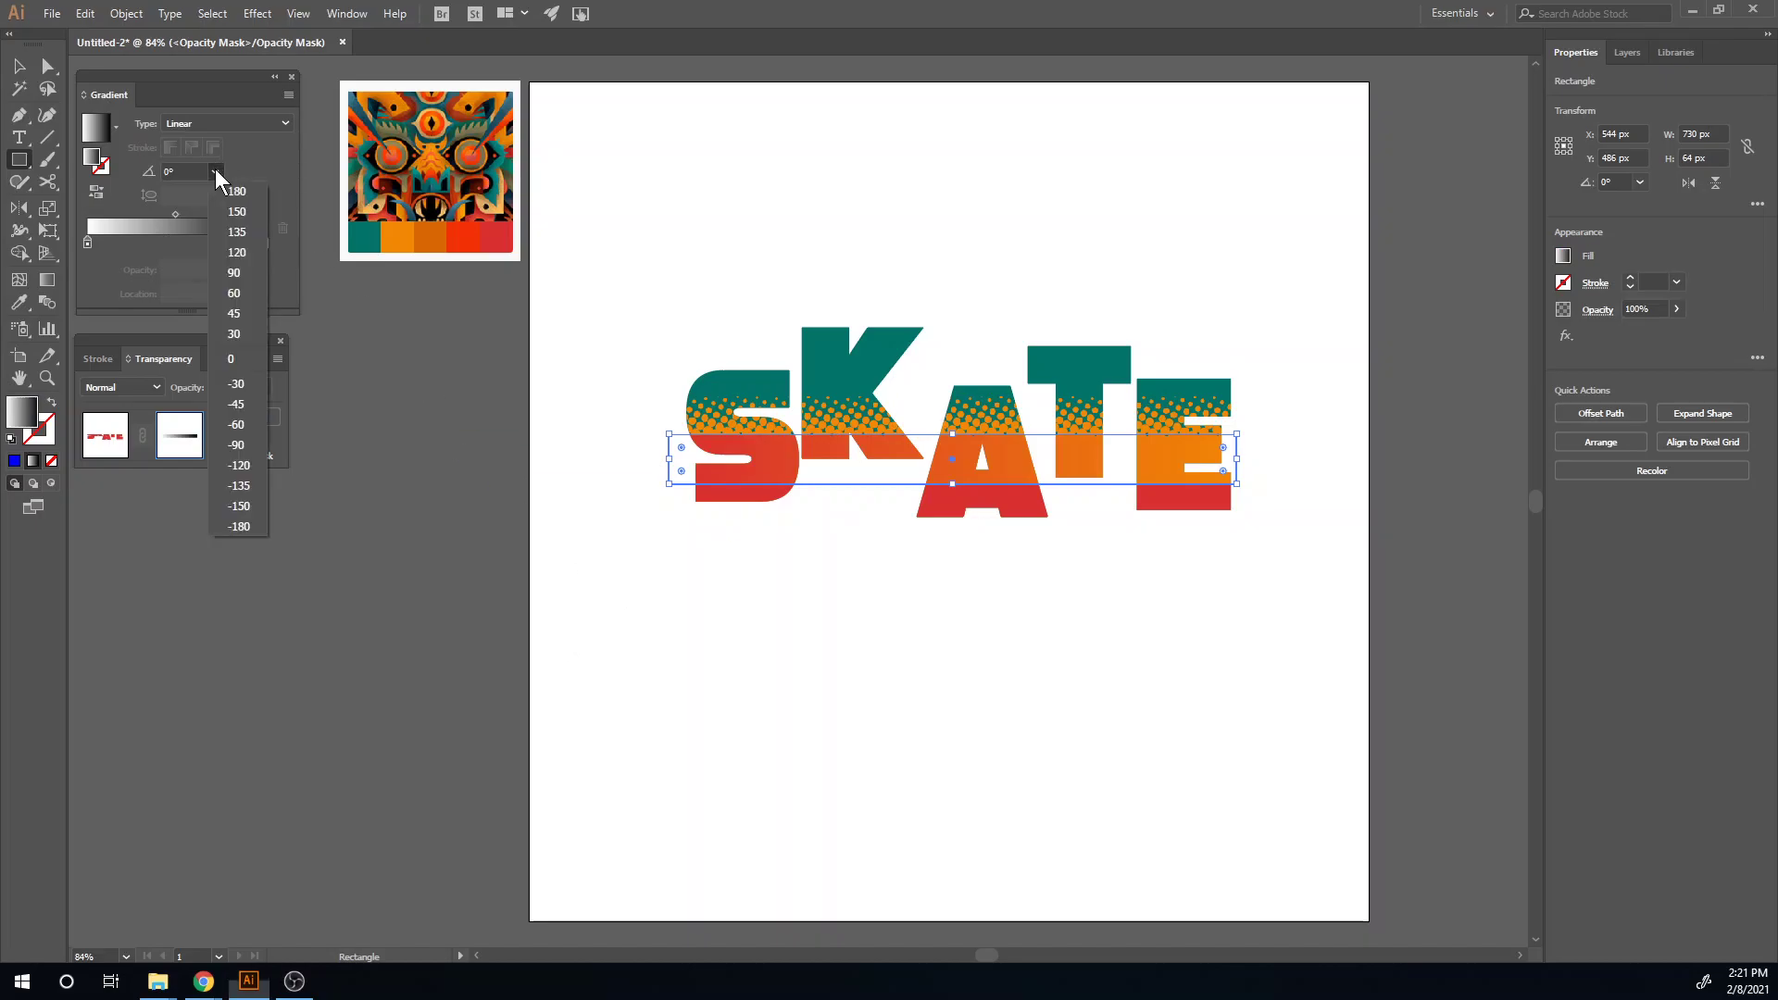
click(250, 446)
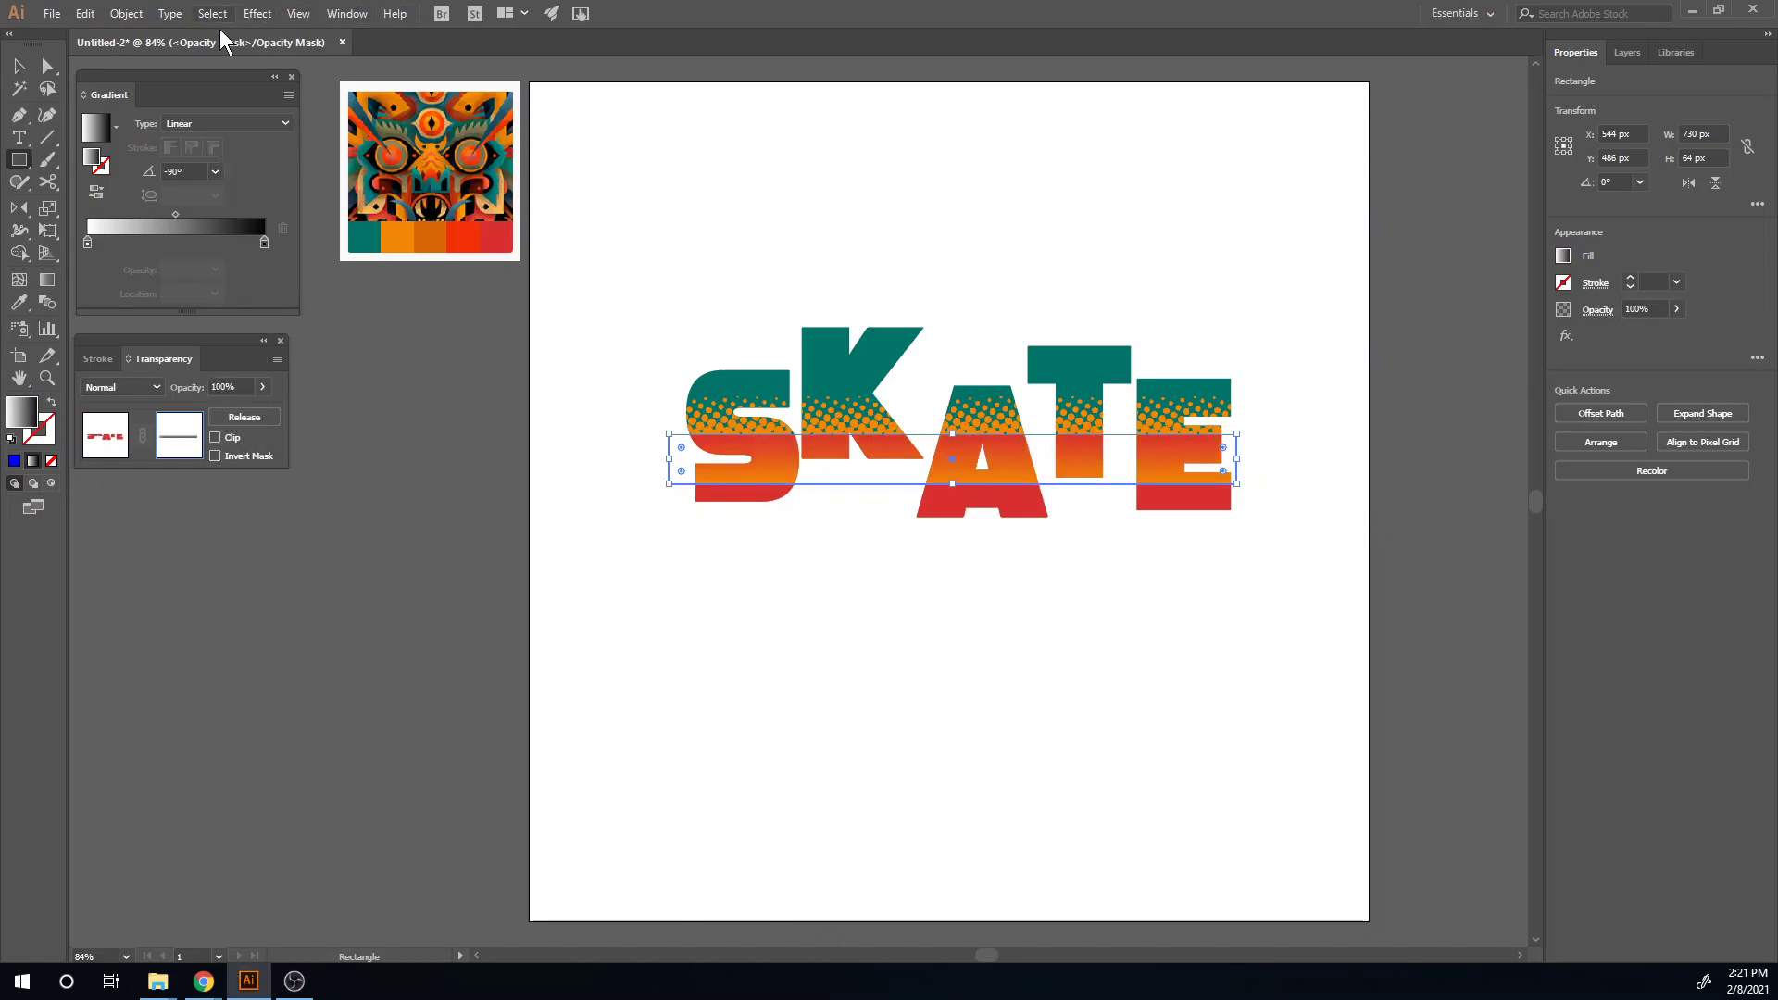
- Apply a Color Halftone effect with max. radius 8 and screen angles of 300 to the mask rectangle, and invert the mask
click(257, 14)
mouse_move(360, 367)
click(519, 370)
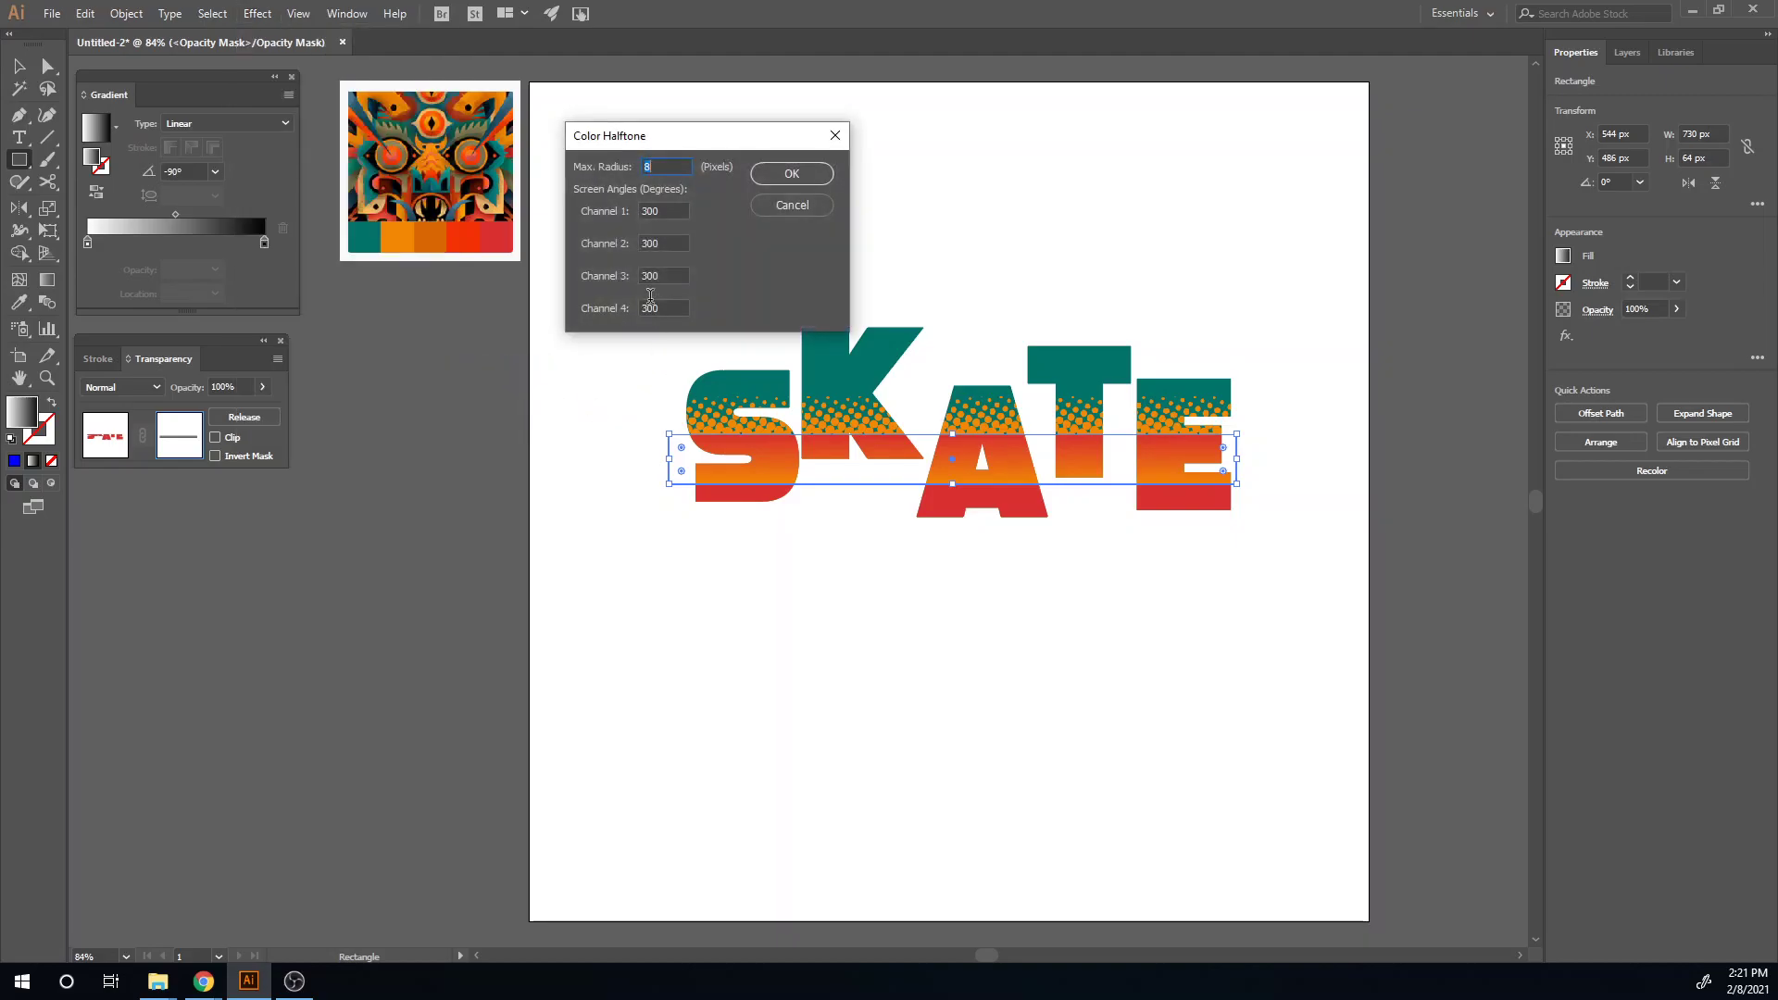
click(765, 173)
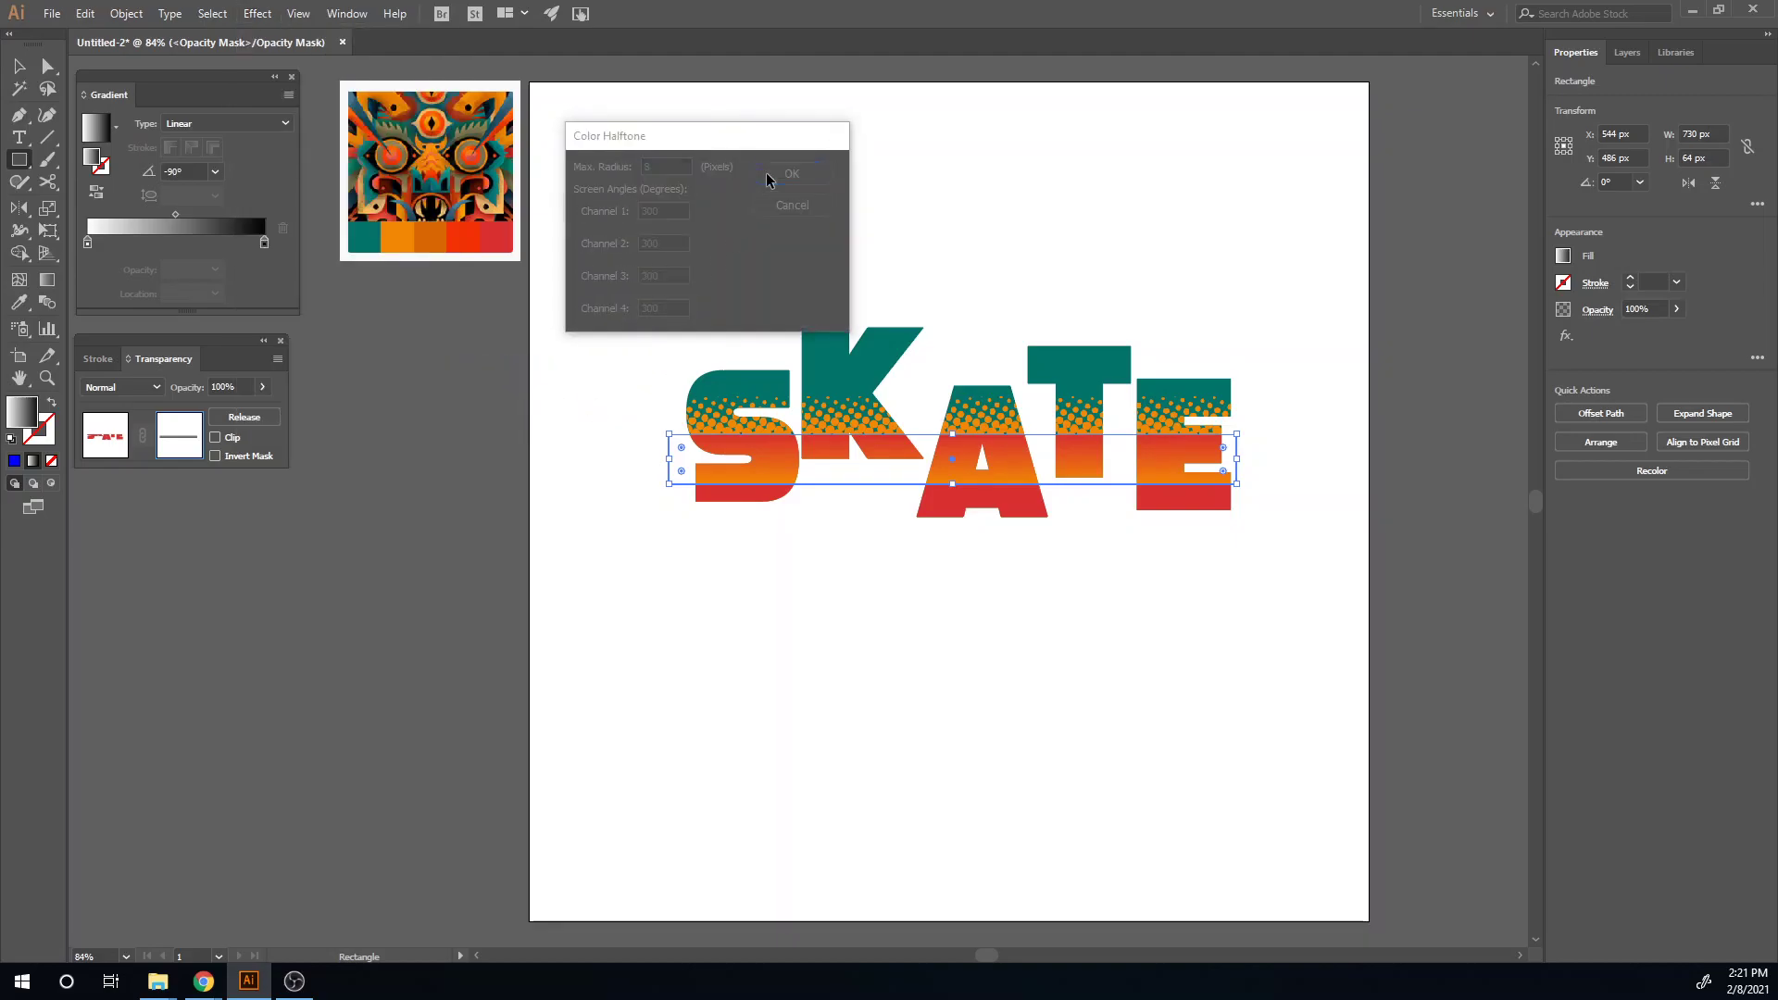
click(239, 456)
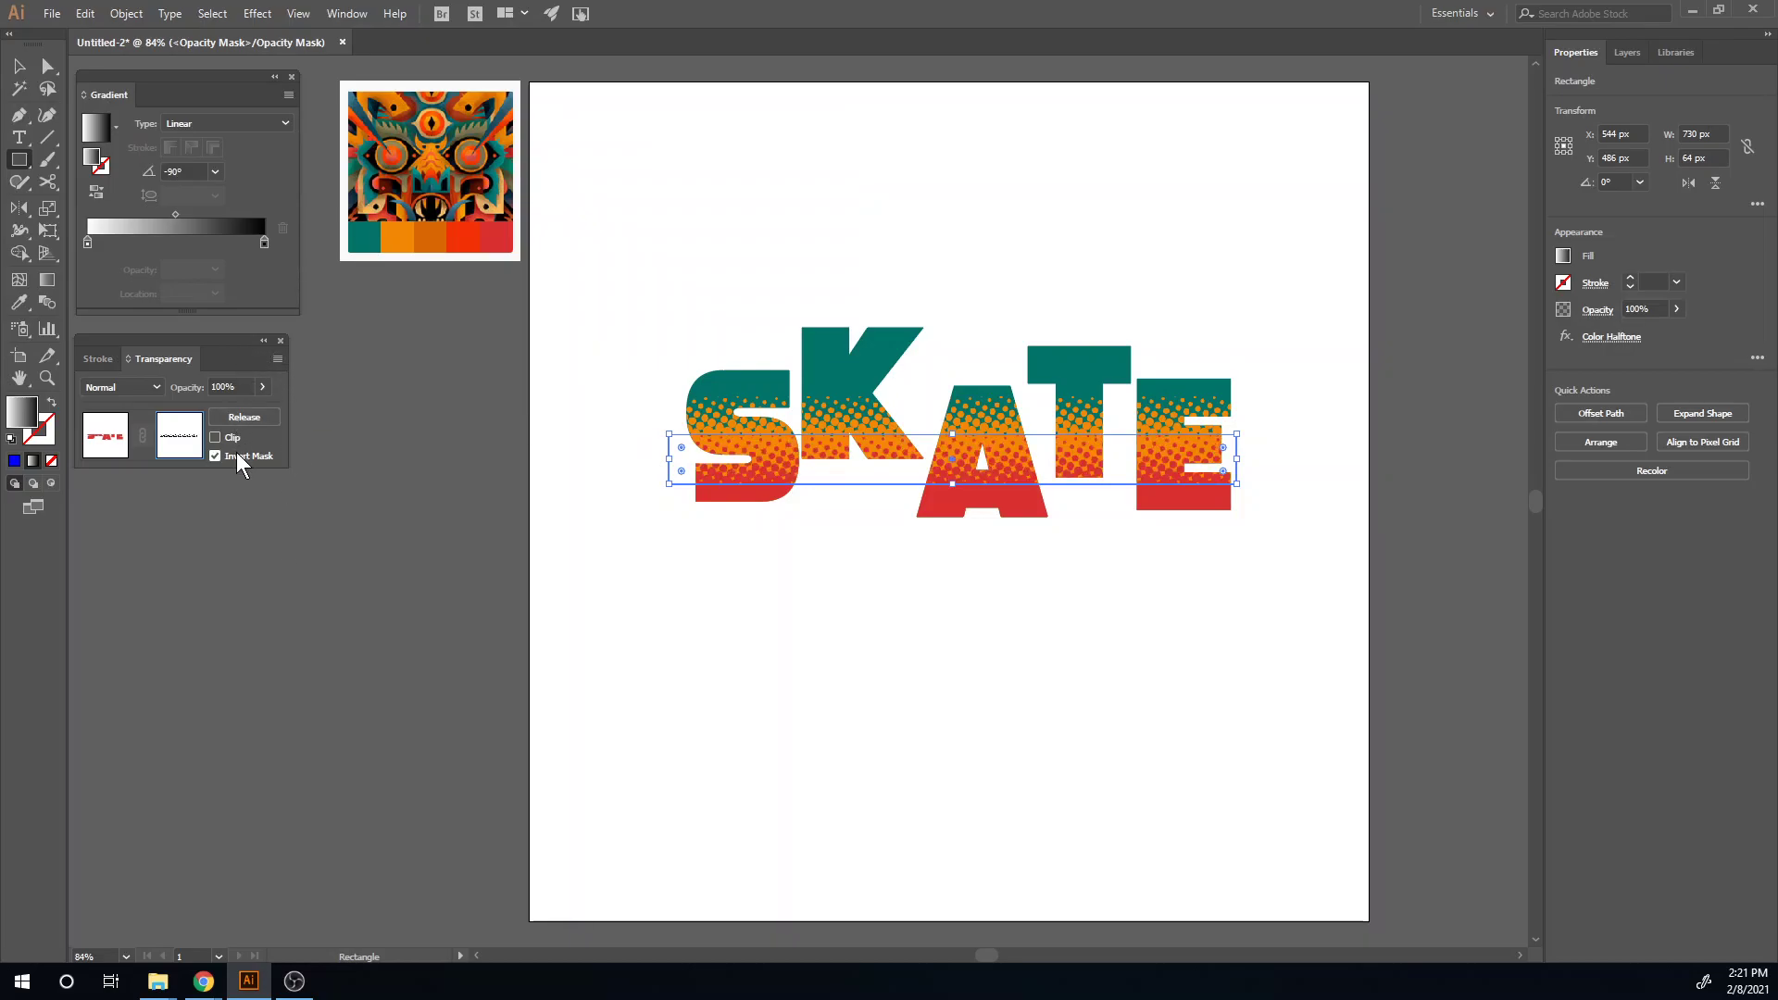
- Leave opacity mask editing and place a copy of the base teal SKATE lettering exactly over the original, behind the halftone layers
key(v)
click(930, 652)
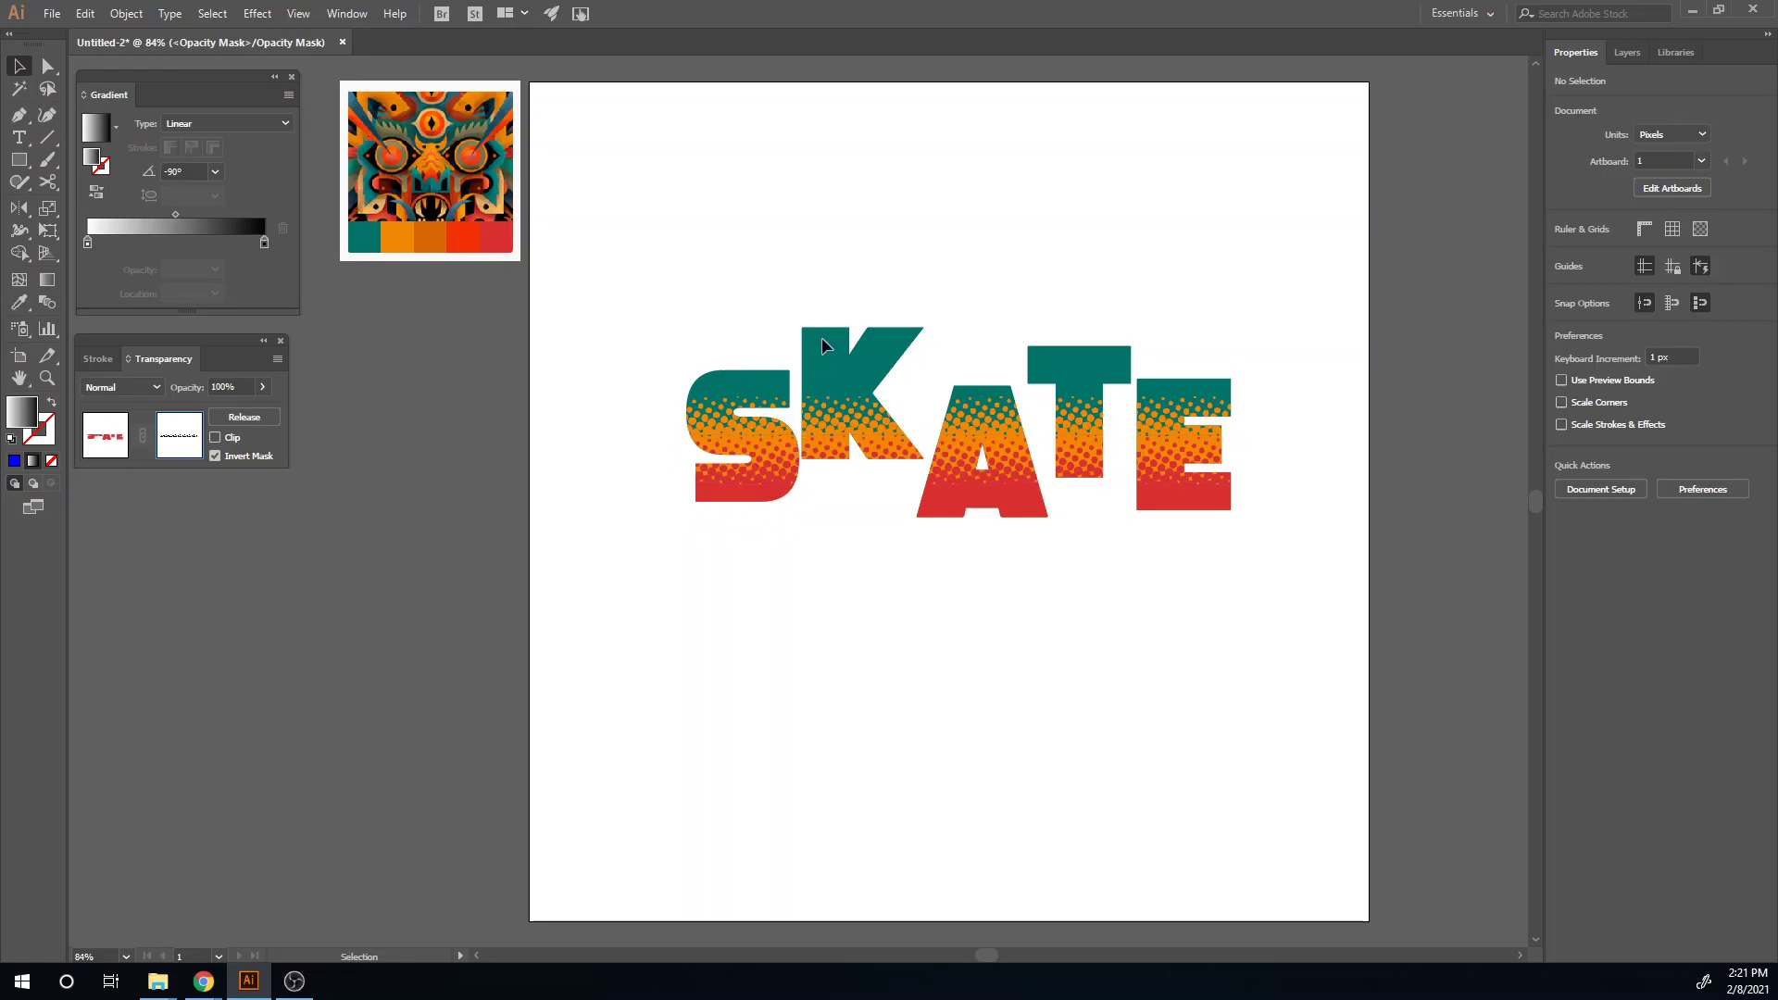
key(ctrl+z)
key(ctrl+z)
key(ctrl+z)
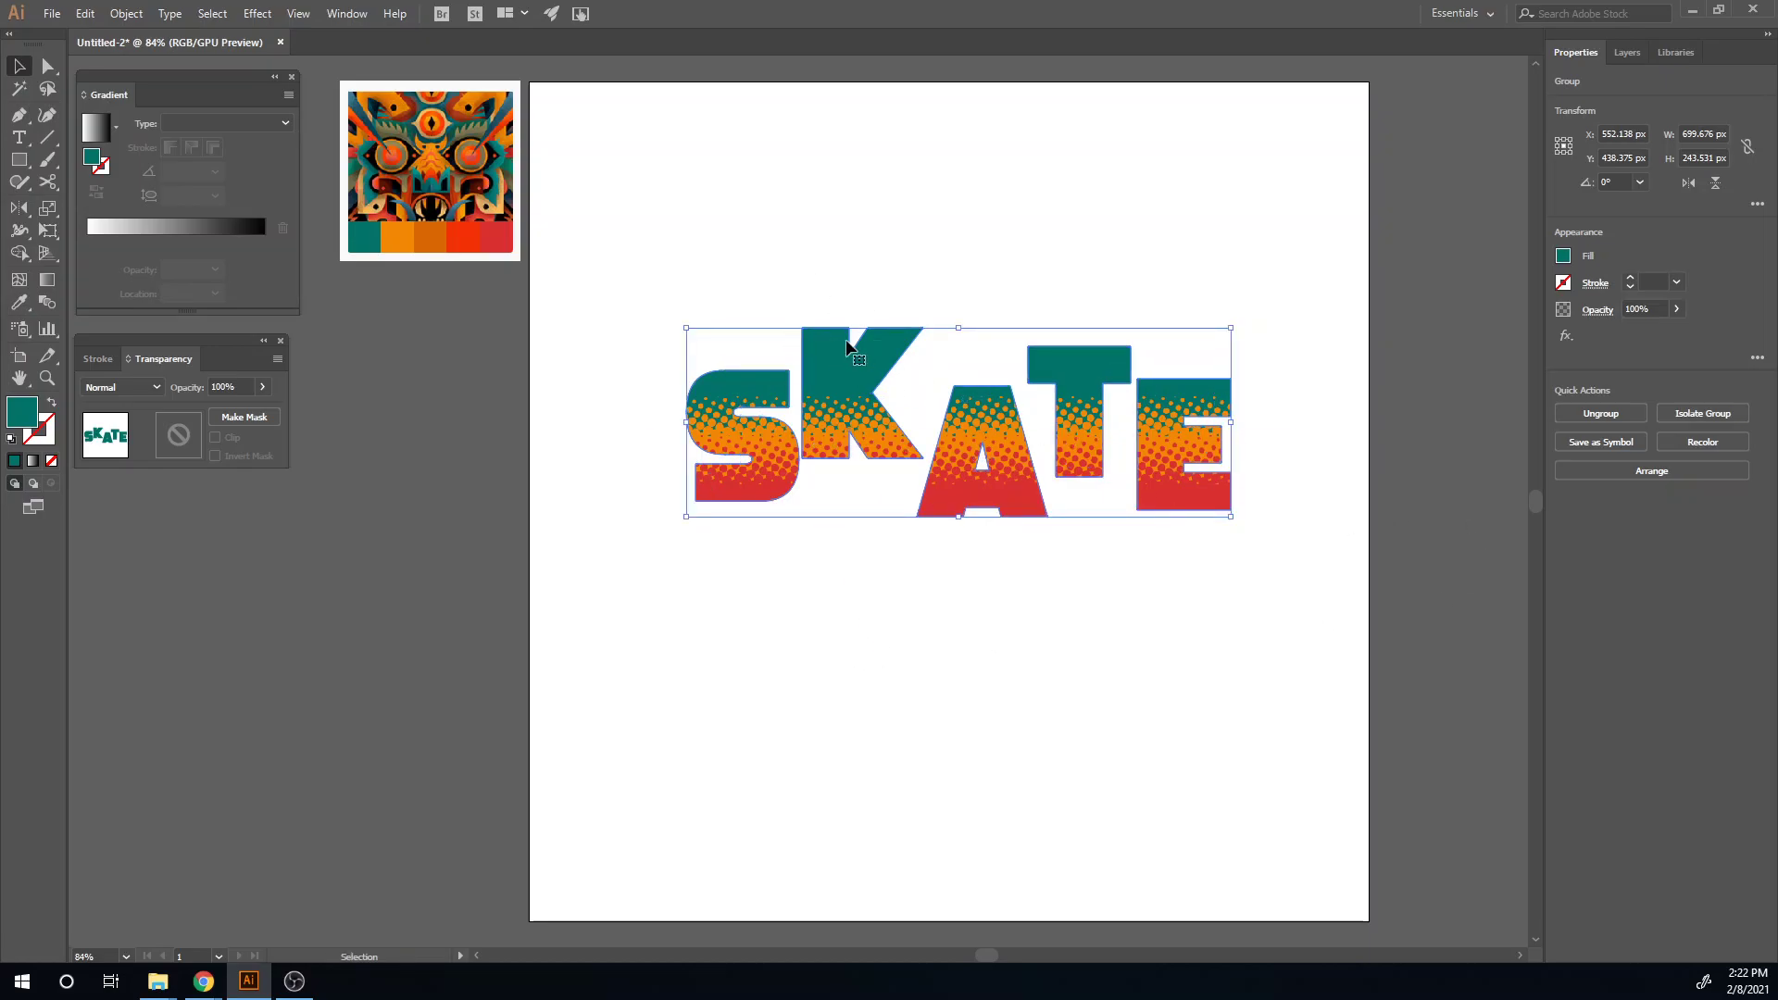
- Fill the copied teal lettering with the dark orange from the palette image using the Eyedropper
click(1564, 257)
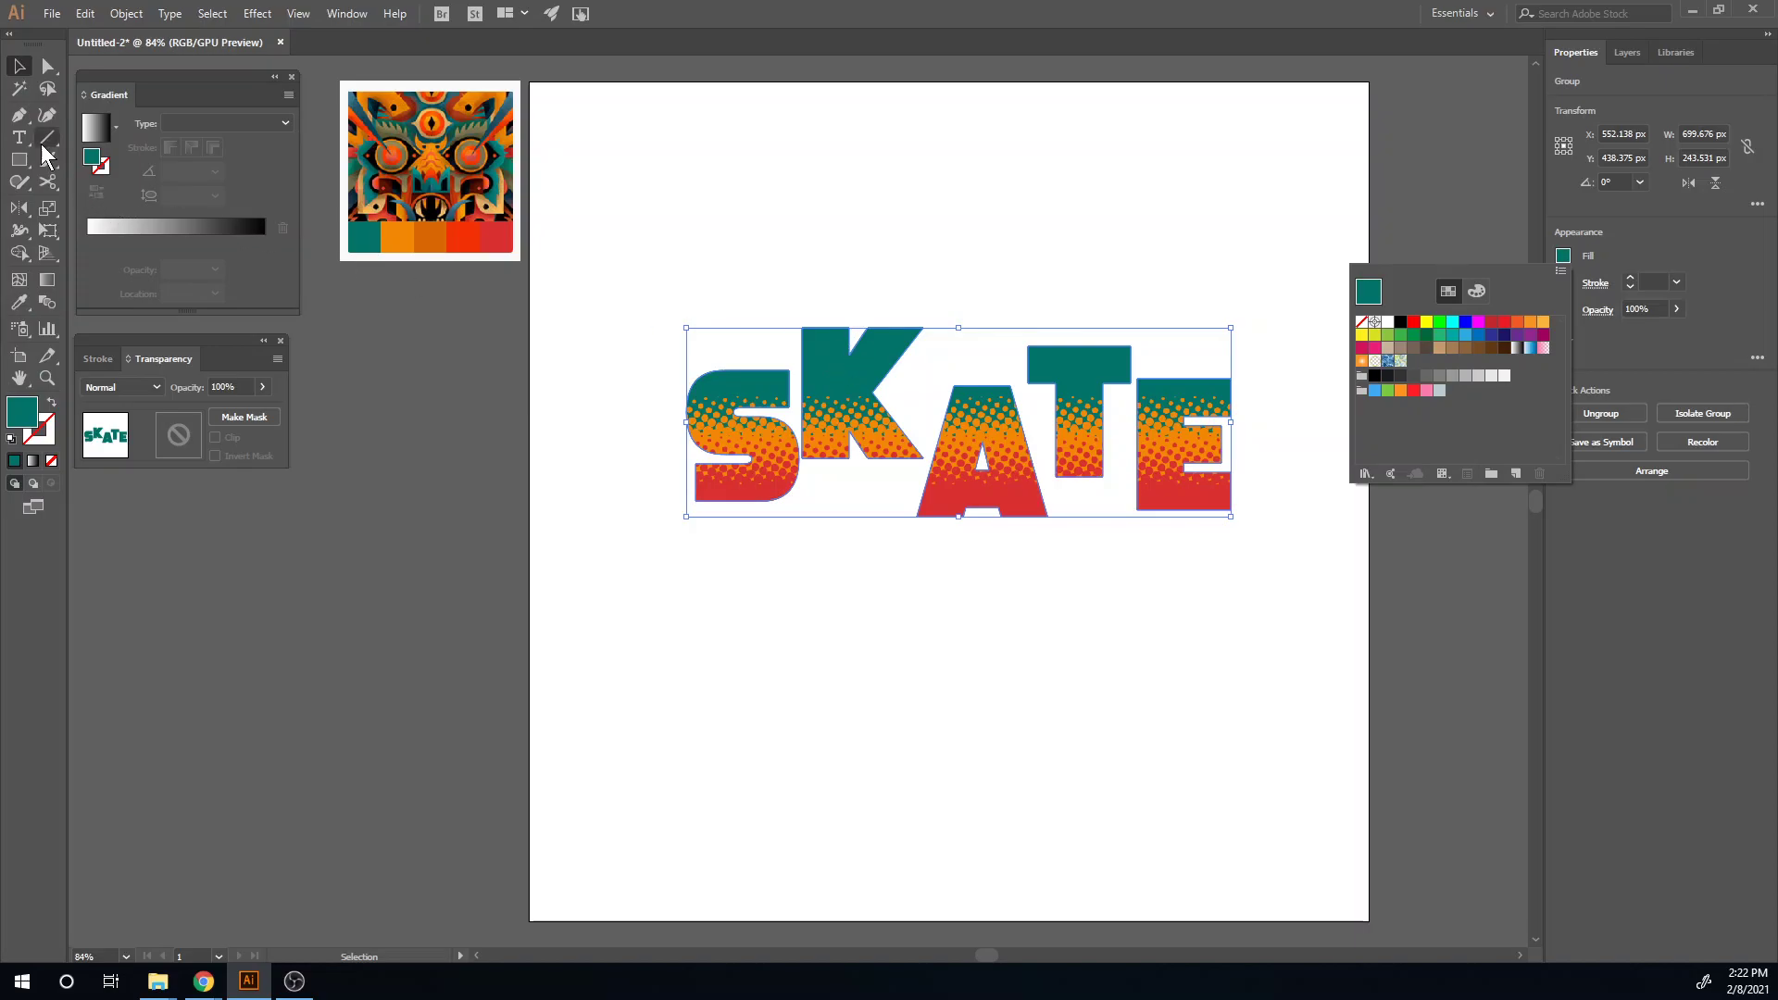
click(22, 303)
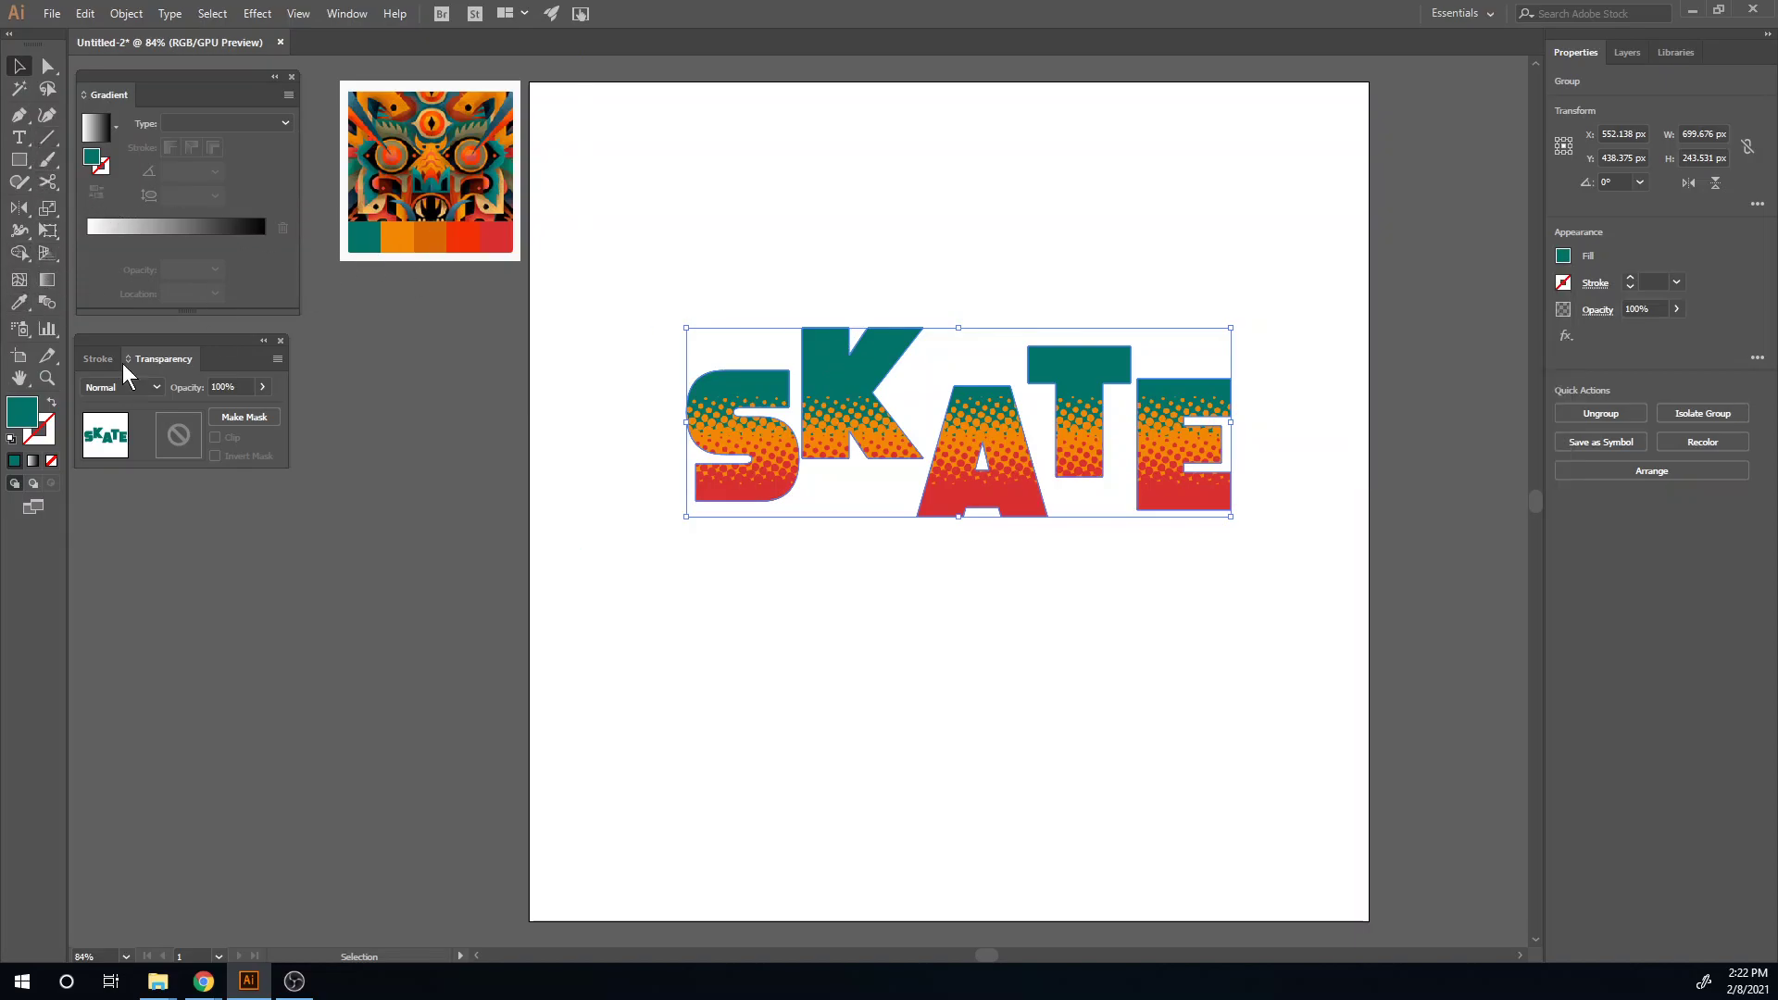
click(20, 302)
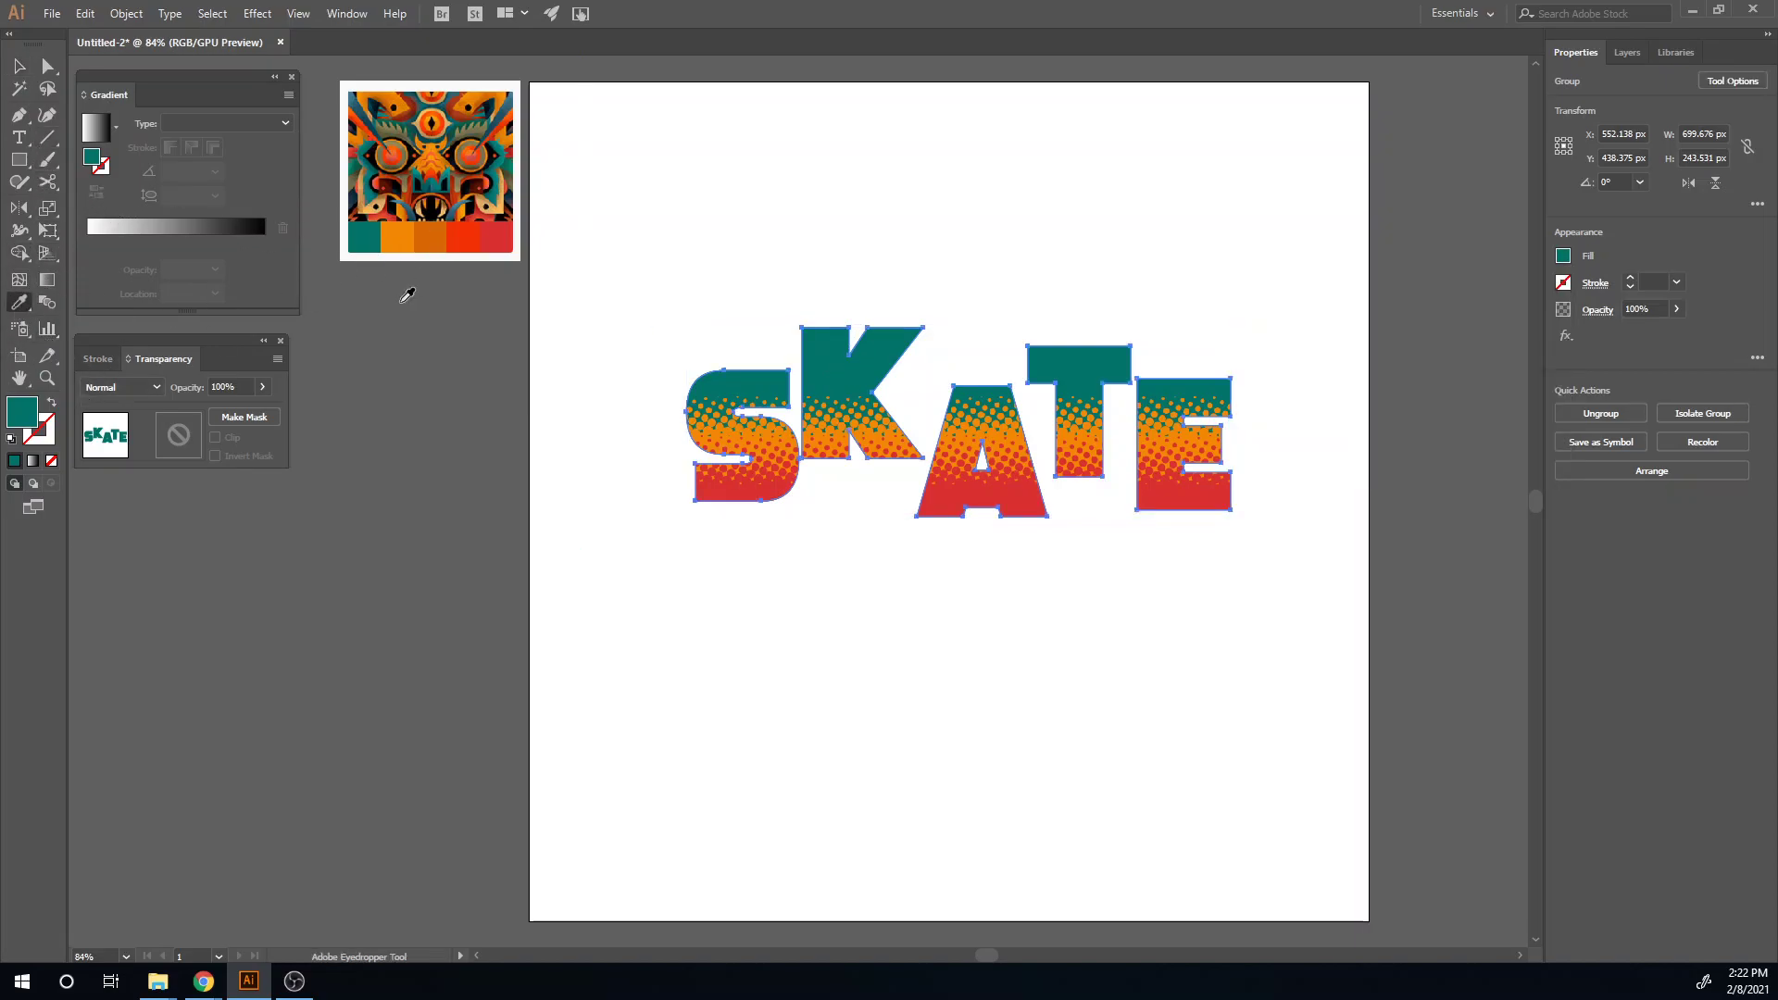
click(432, 239)
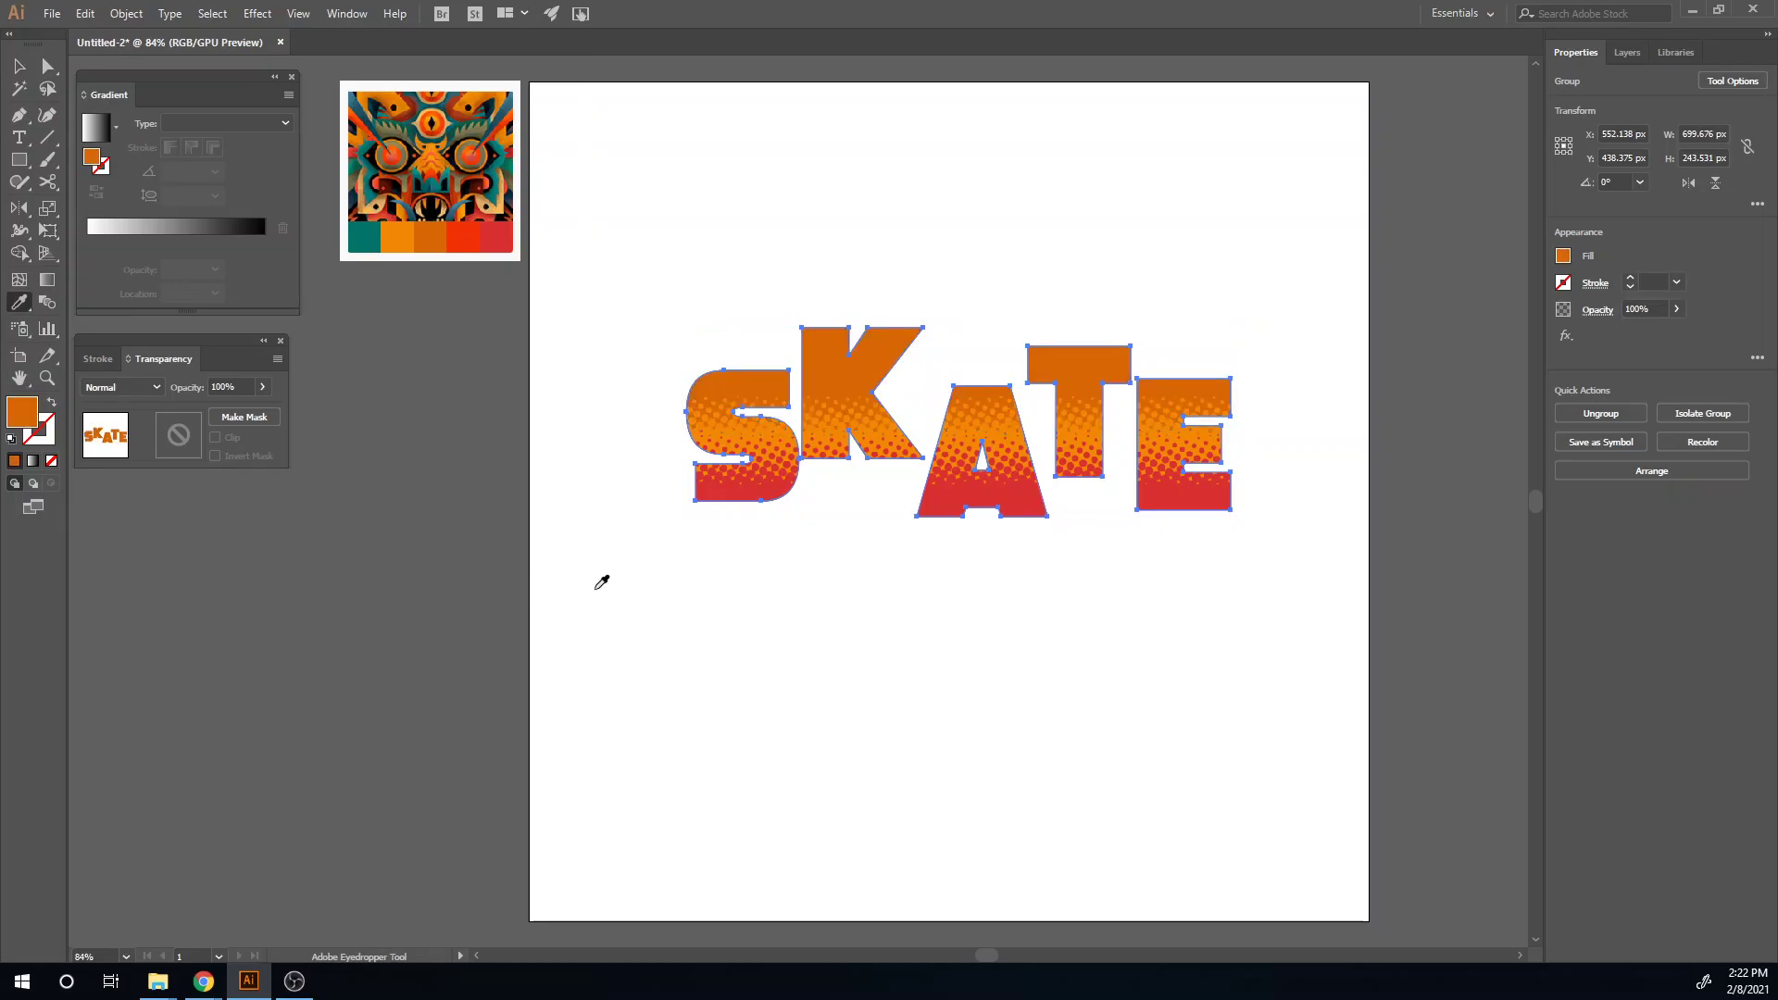
- Draw a dark orange rectangle about 804 × 137 px over the upper part of the SKATE lettering
key(m)
drag(631, 281, 1256, 386)
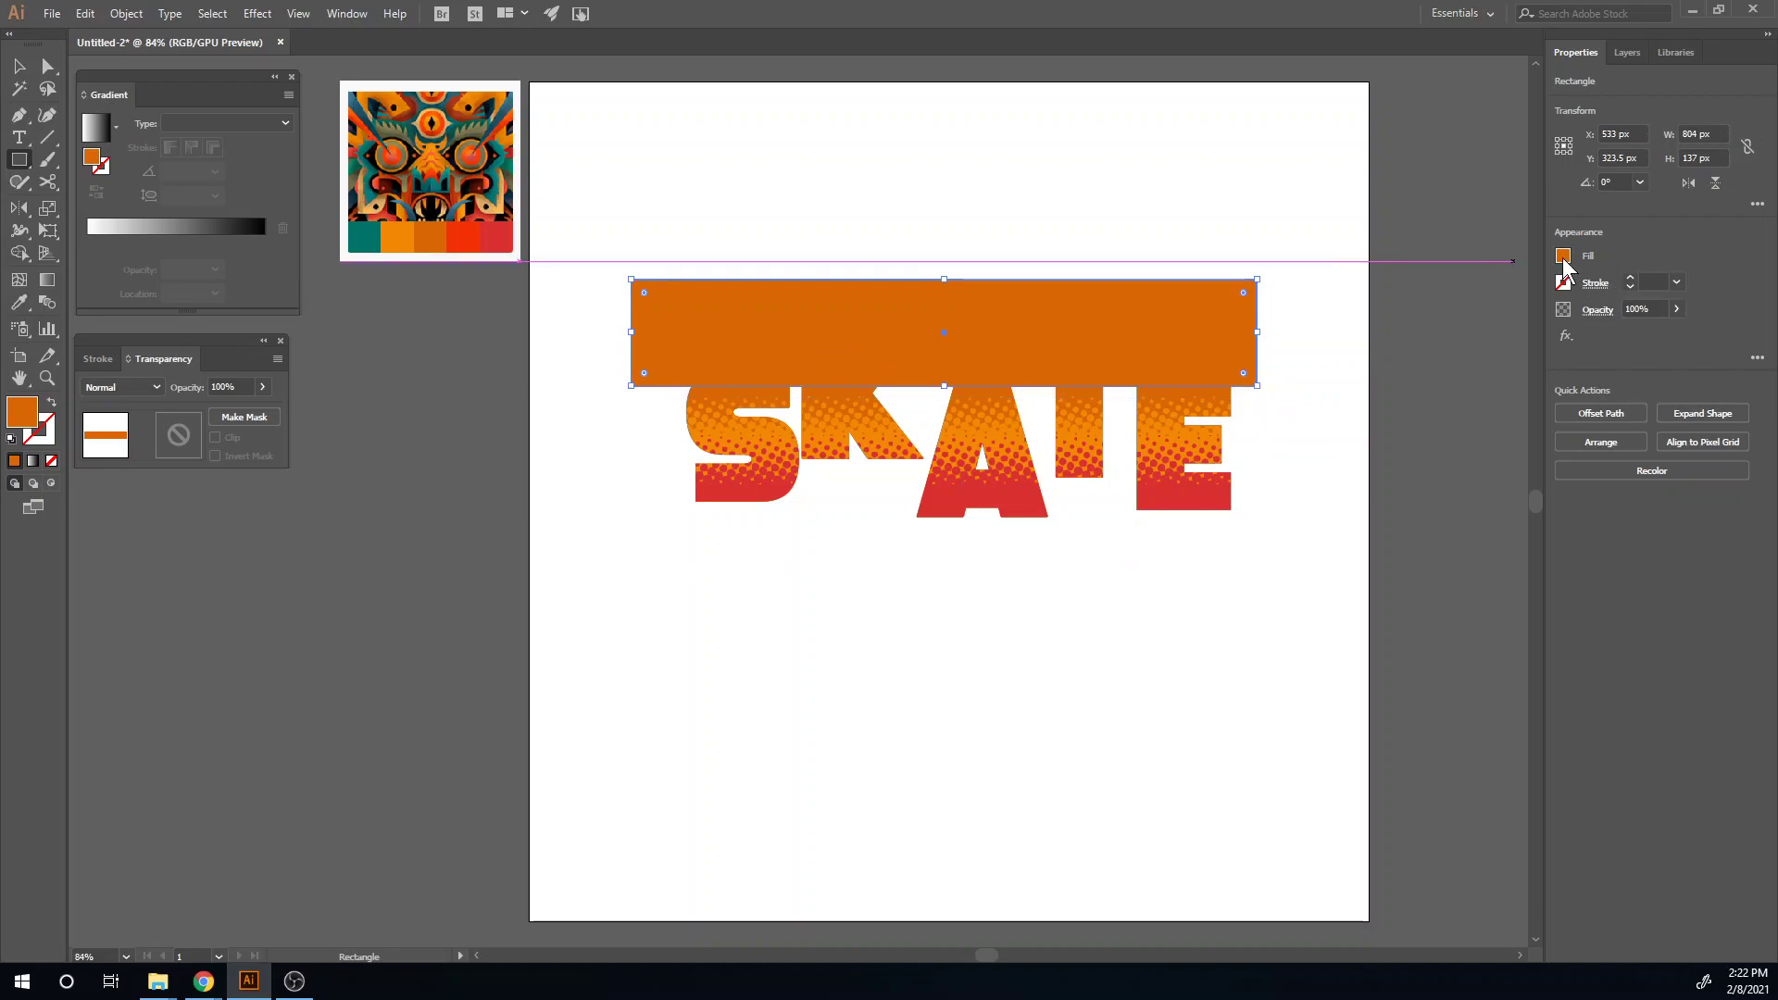
key(v)
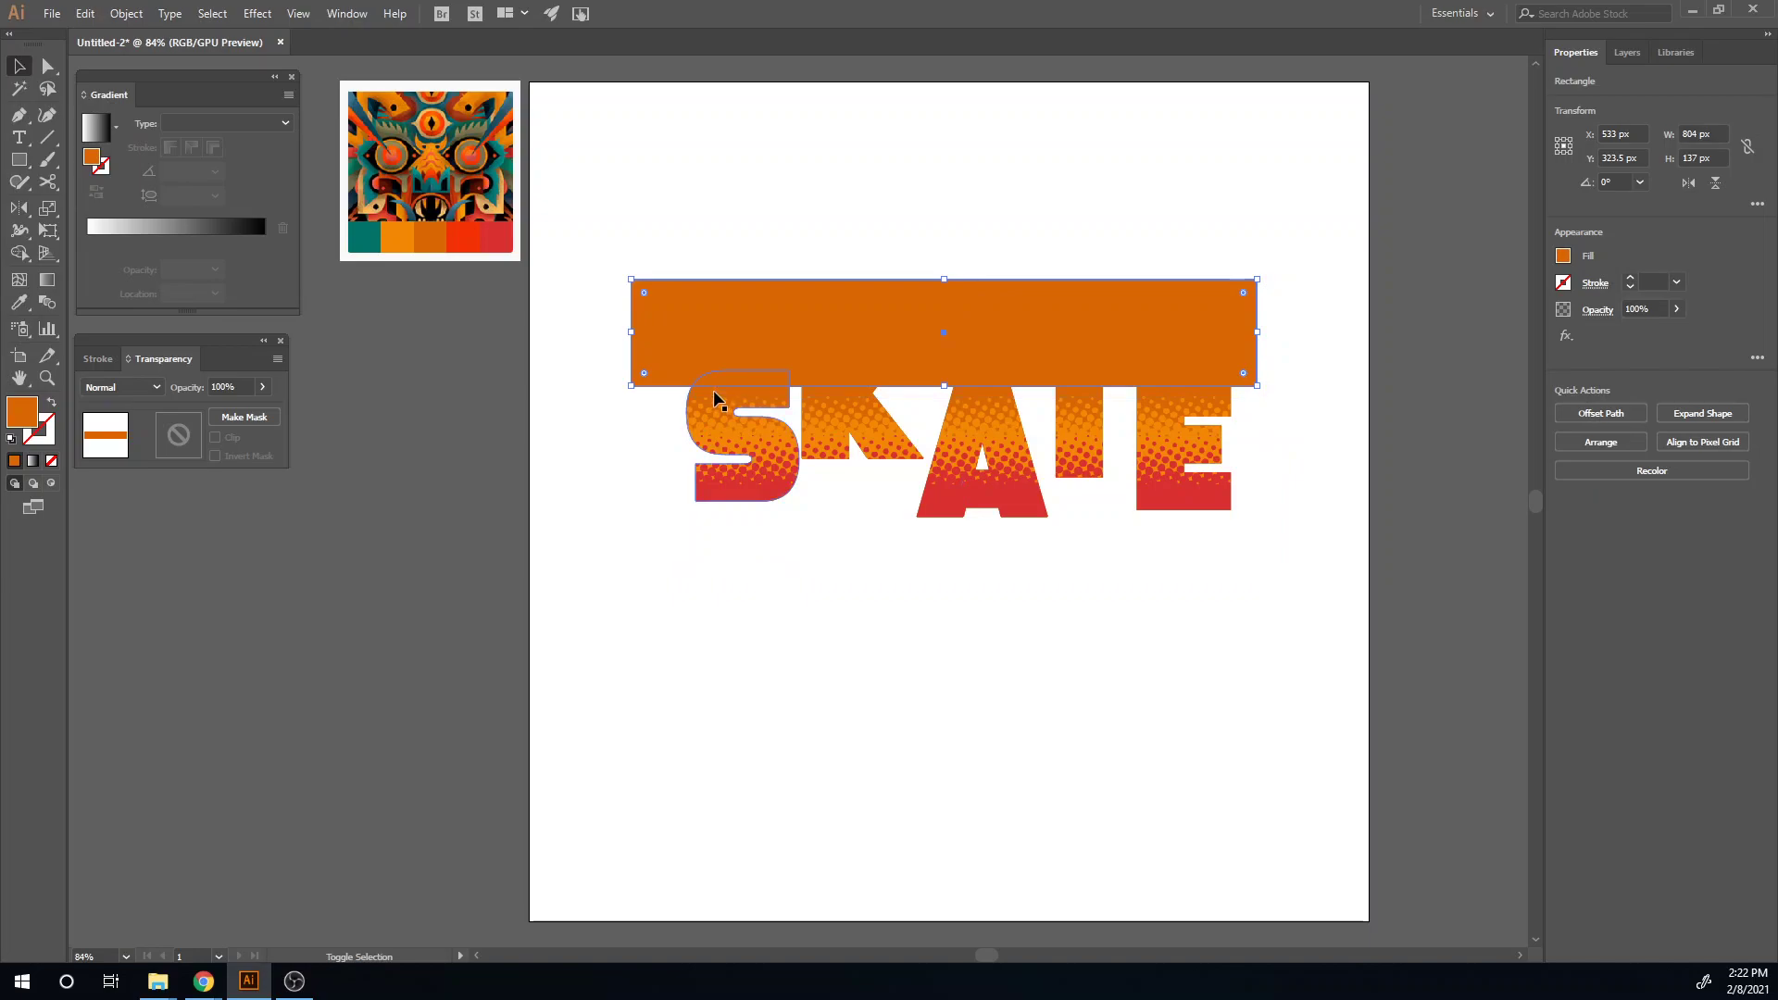
drag(603, 297, 936, 380)
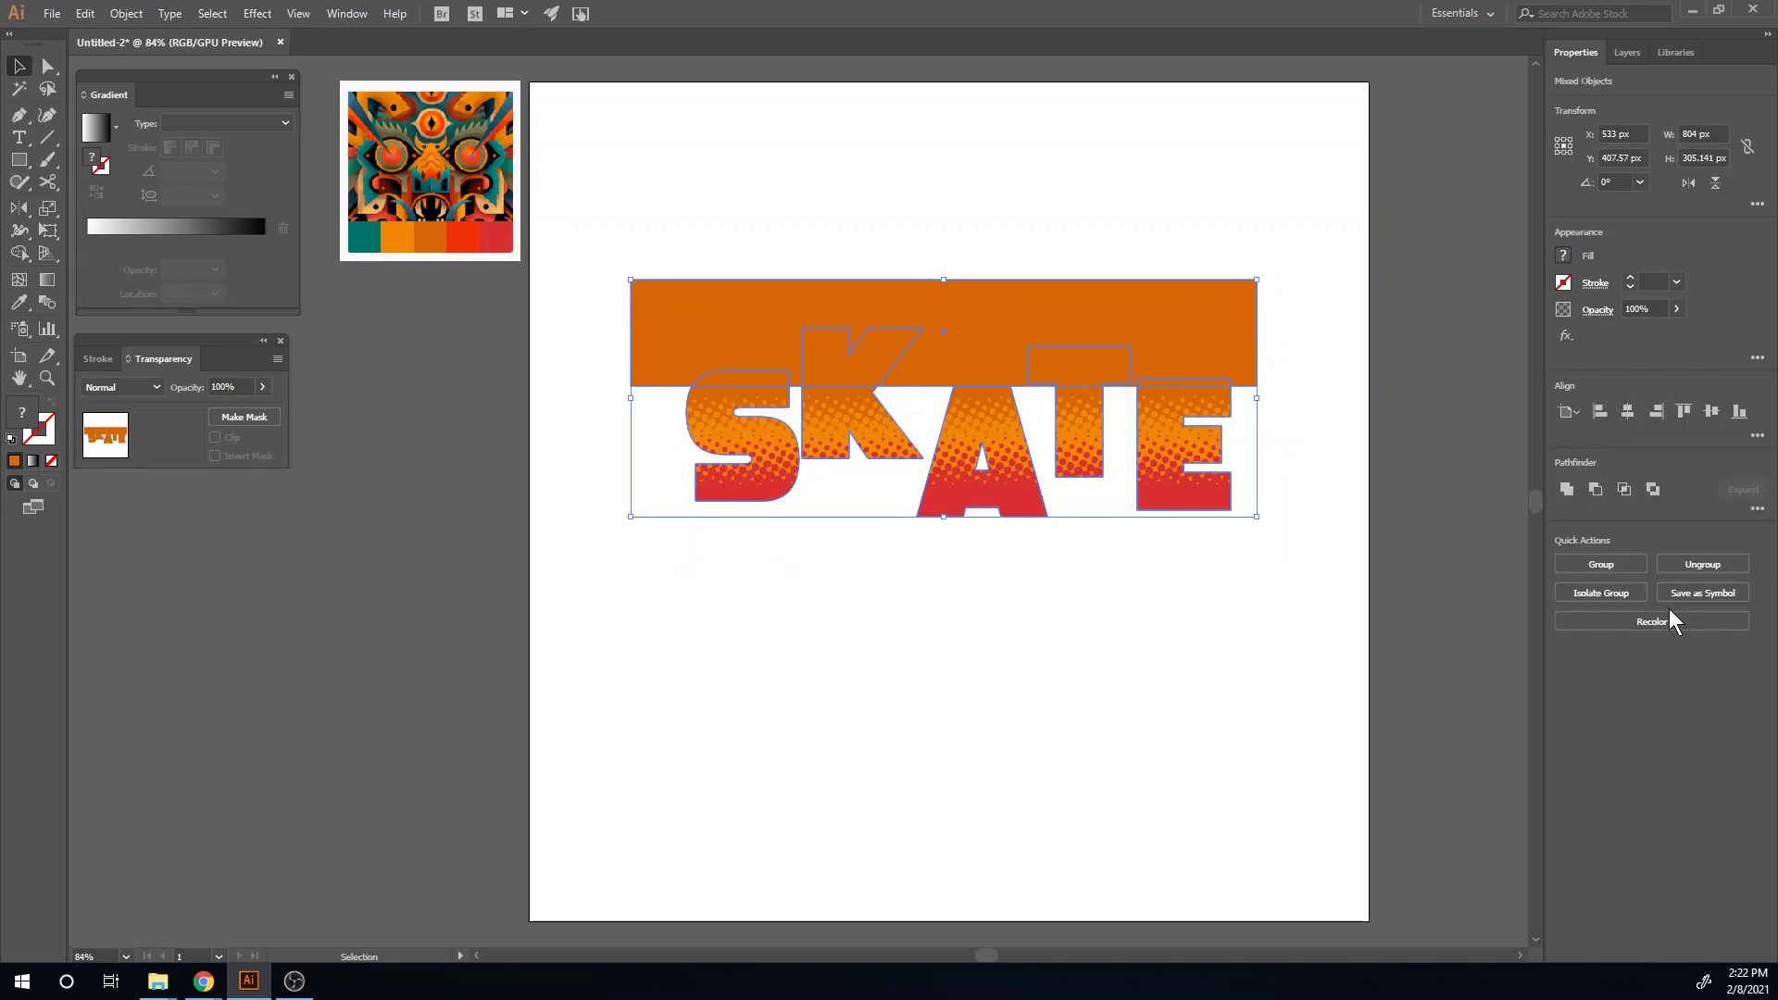
click(1300, 608)
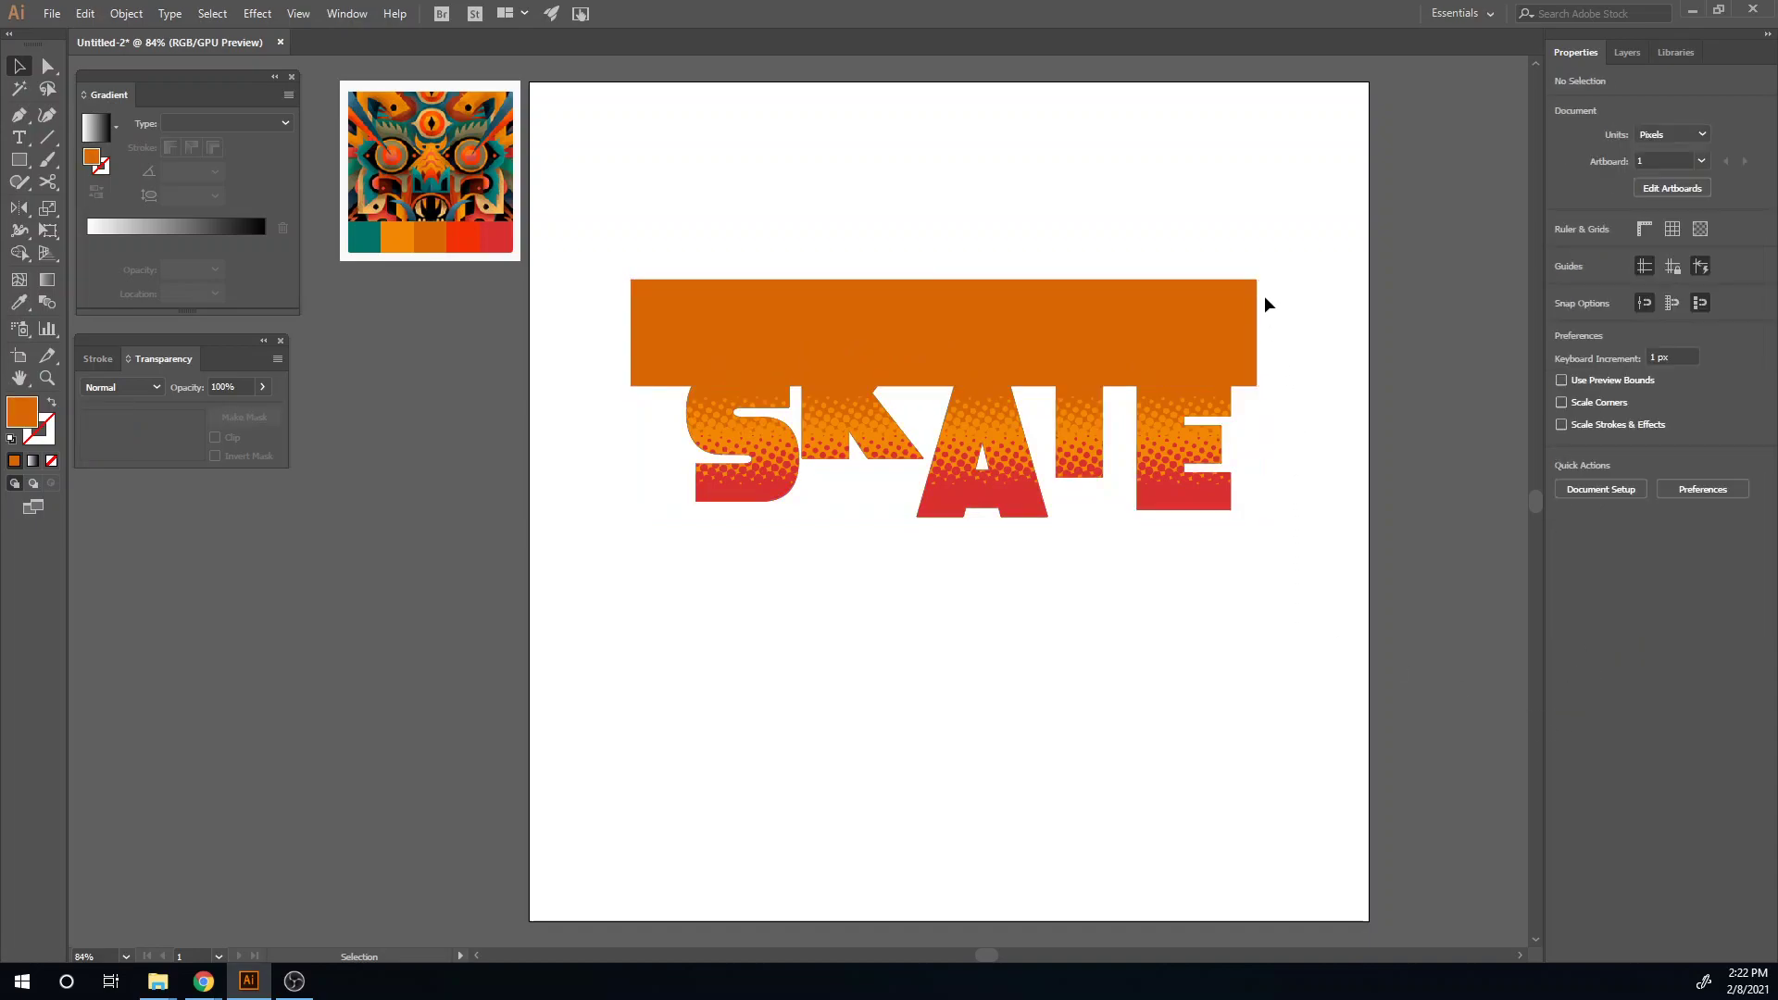
click(1209, 357)
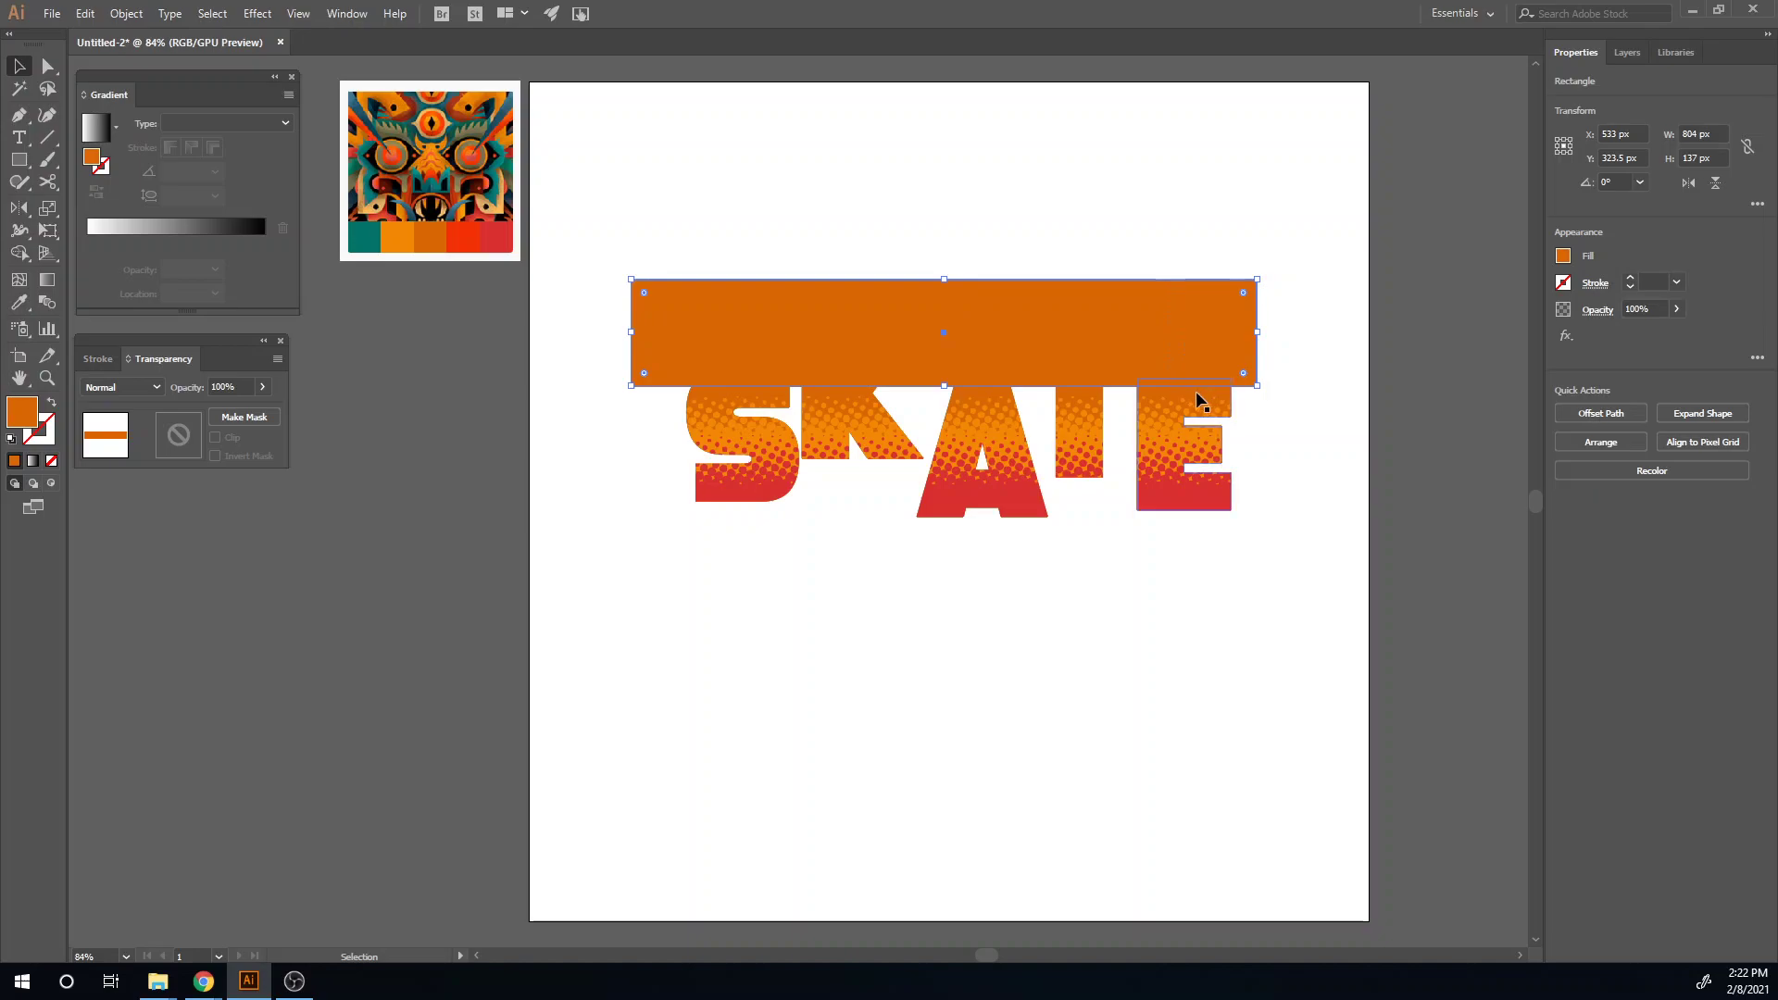
shift+click(1107, 372)
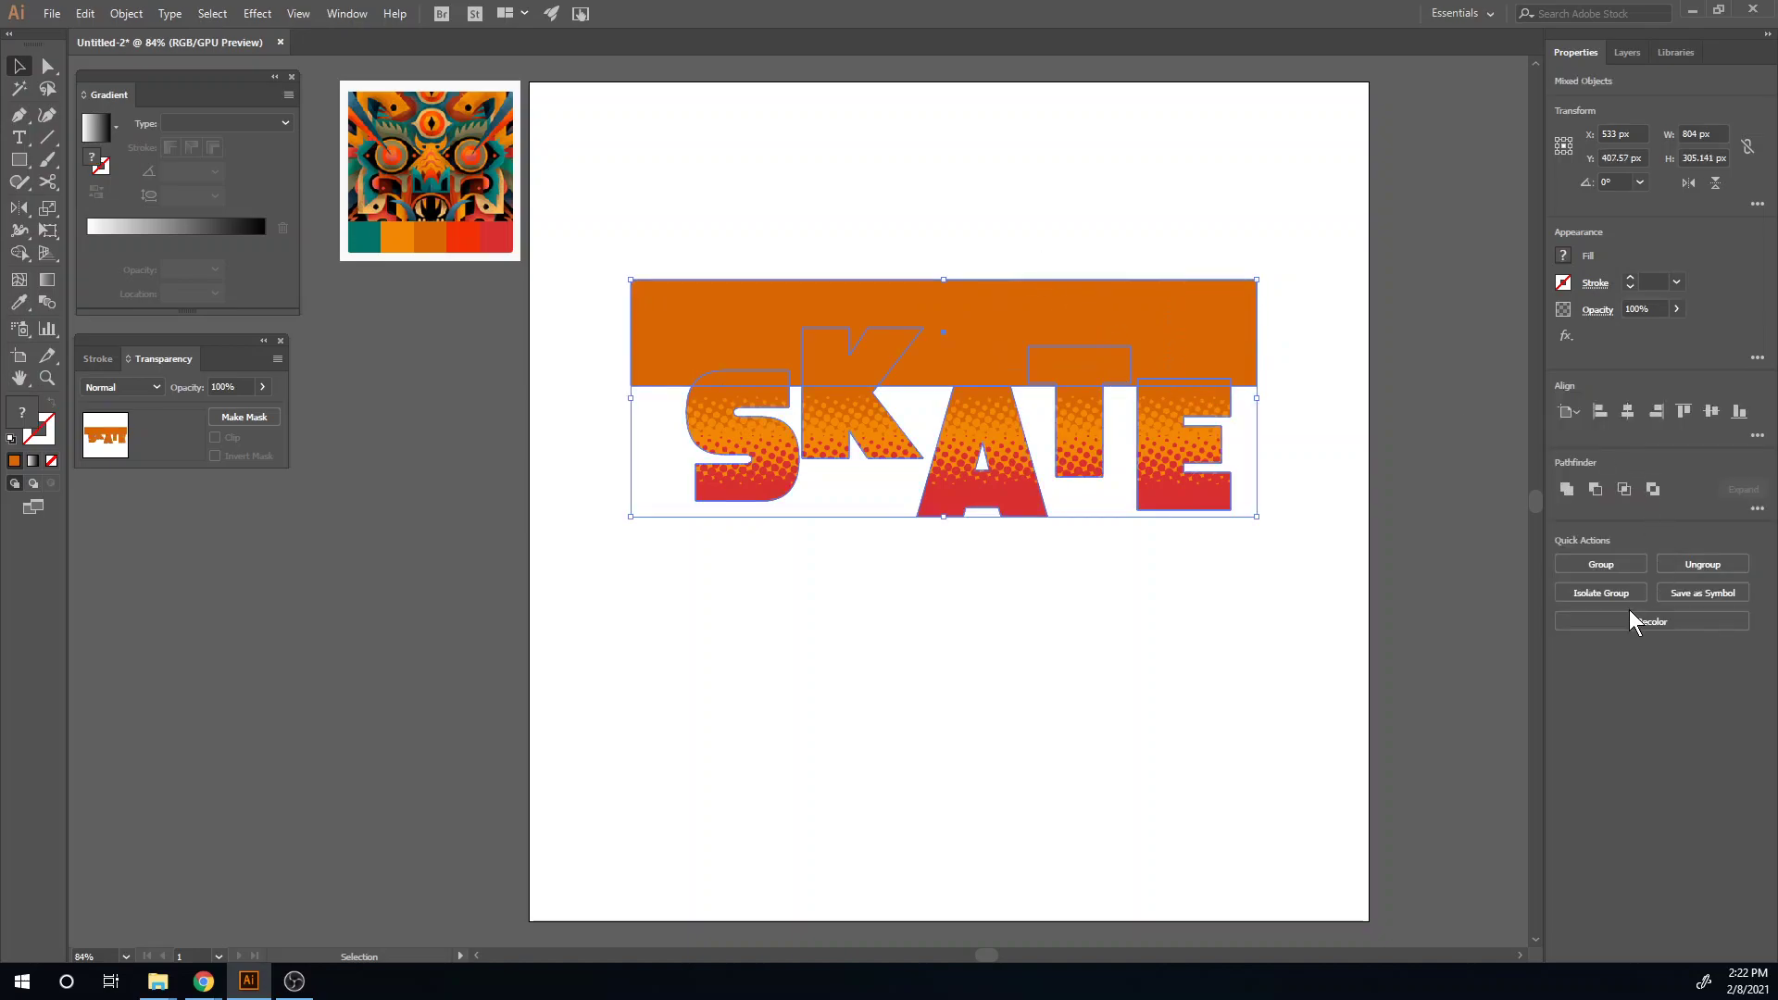
click(1289, 687)
- Move the dark orange rectangle slightly up over the letter tops, to about X 540 px, Y 309.5 px
drag(1131, 278, 1126, 330)
drag(589, 219, 903, 369)
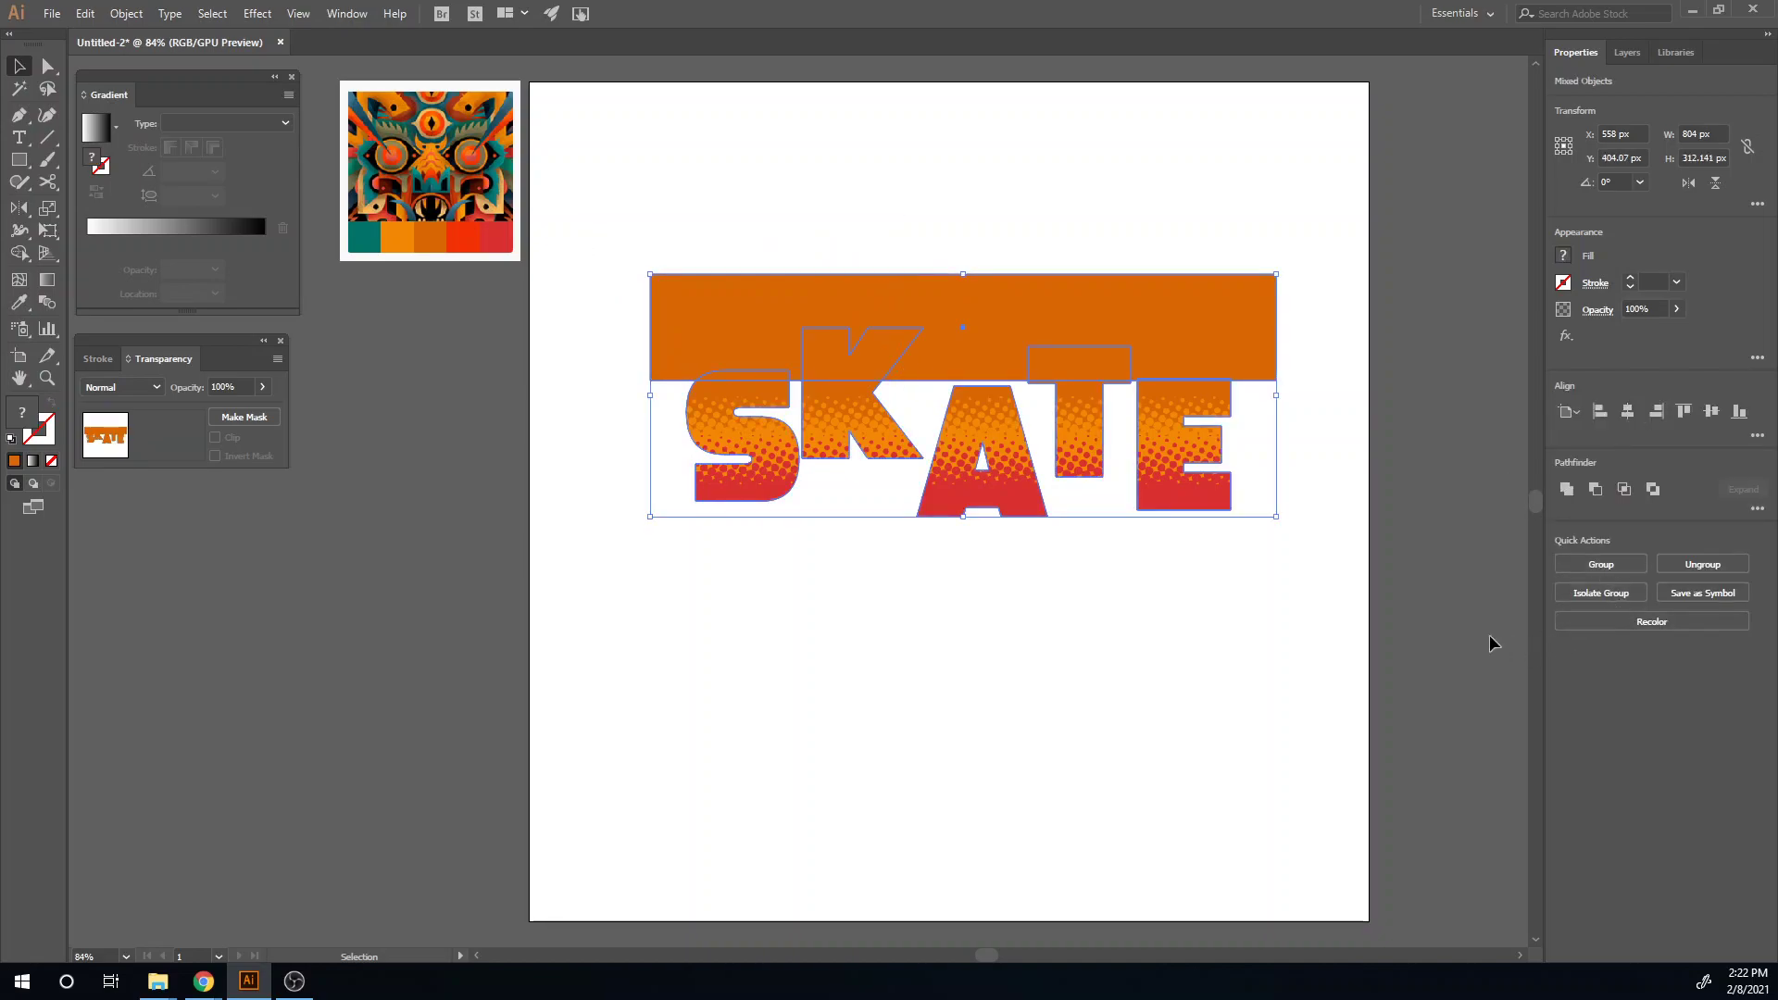
click(1301, 745)
drag(1175, 338, 1222, 347)
- Make a clipping mask from the rectangle and the dark orange SKATE lettering
click(871, 394)
shift+click(972, 313)
click(1667, 614)
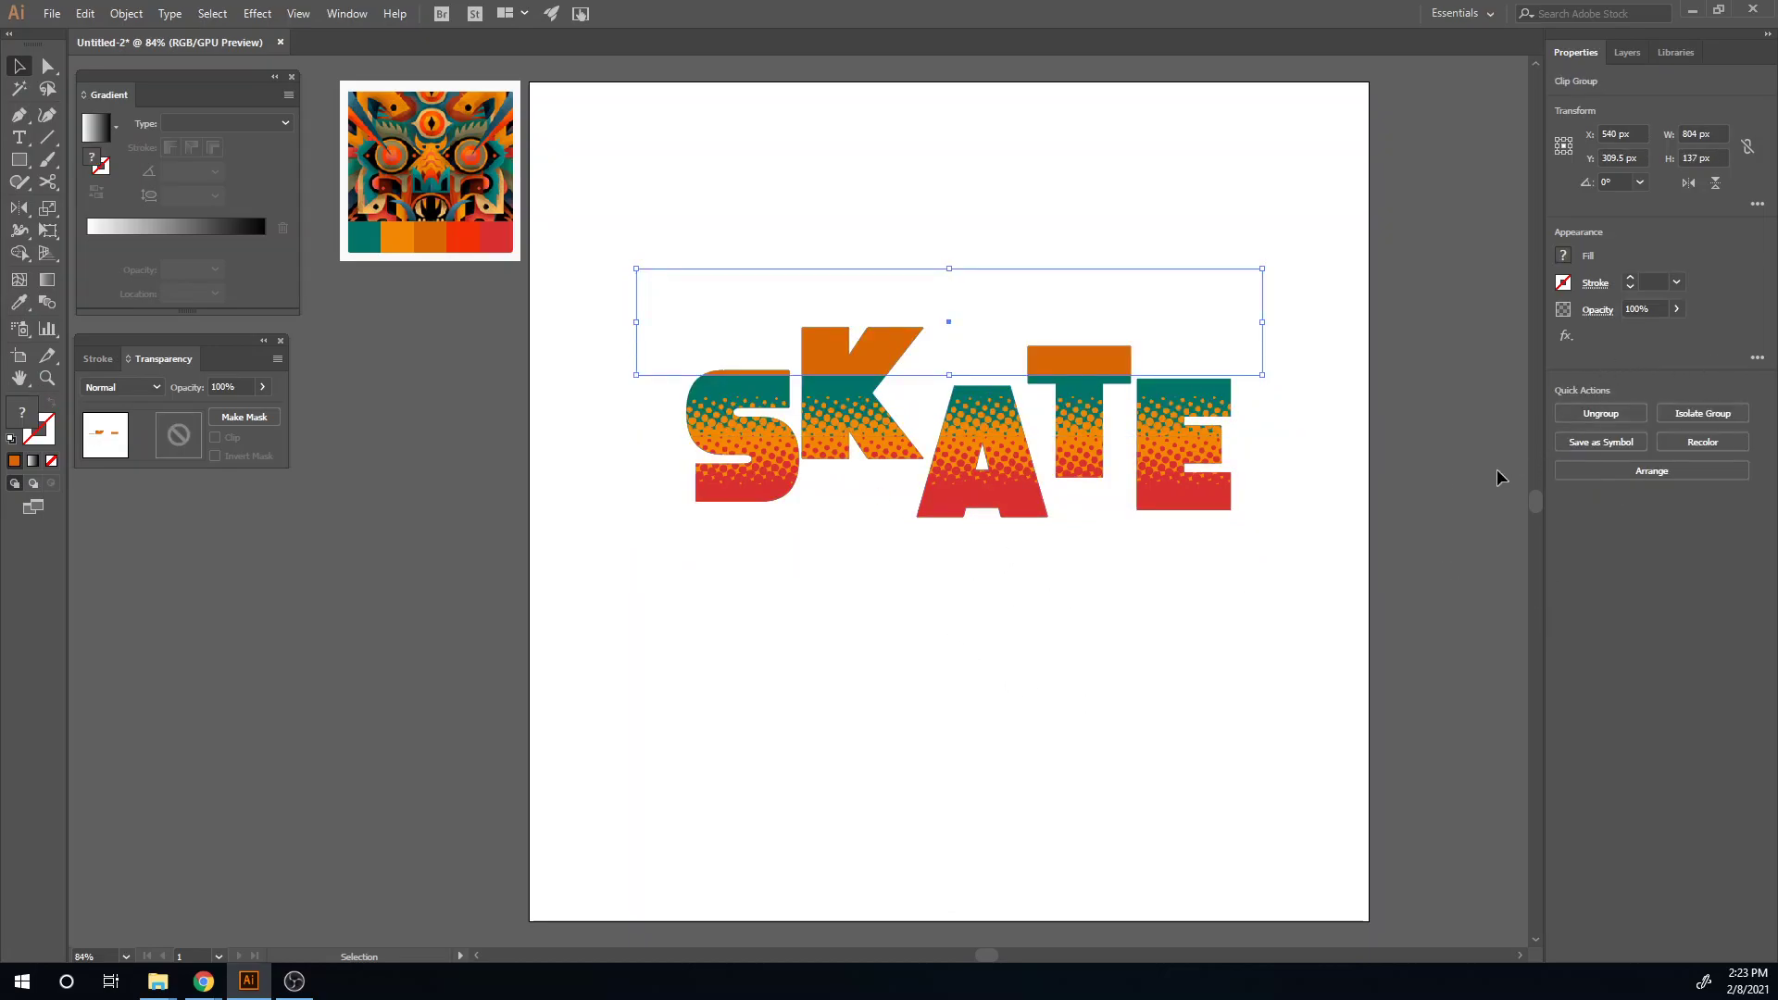
- Add an opacity mask to the clipped dark orange lettering, turn off its Clip option and open the mask for editing
click(243, 418)
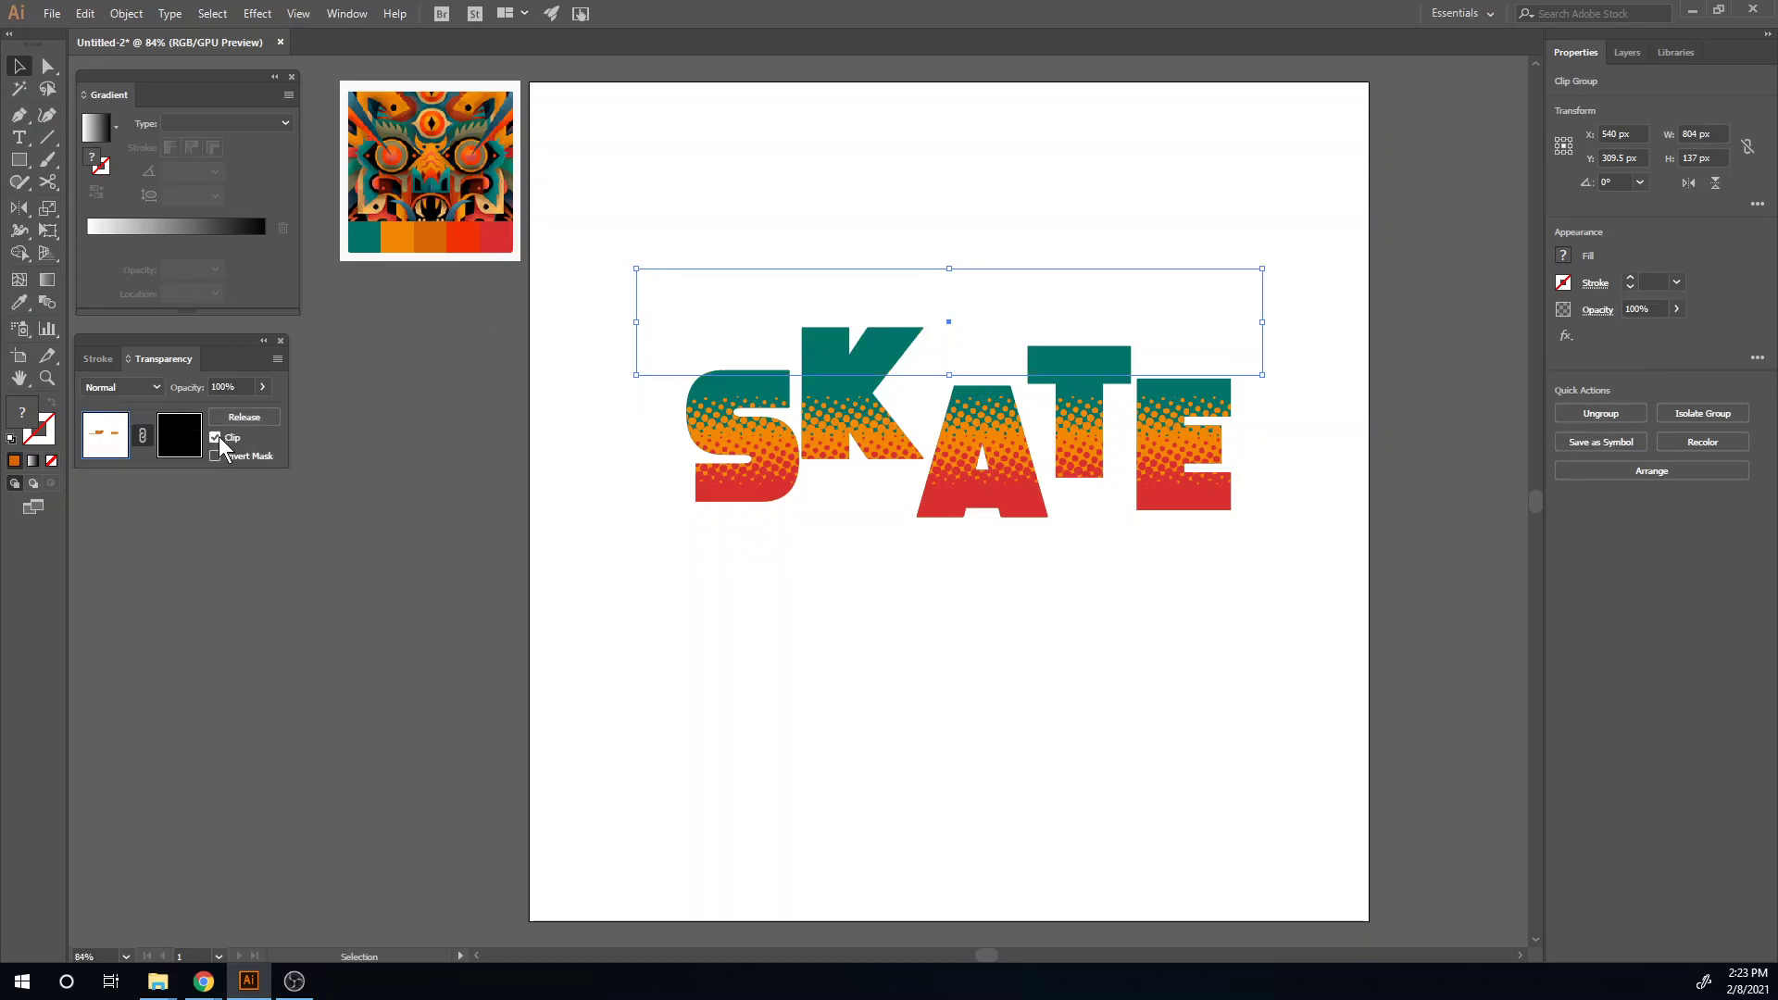
click(214, 437)
click(178, 435)
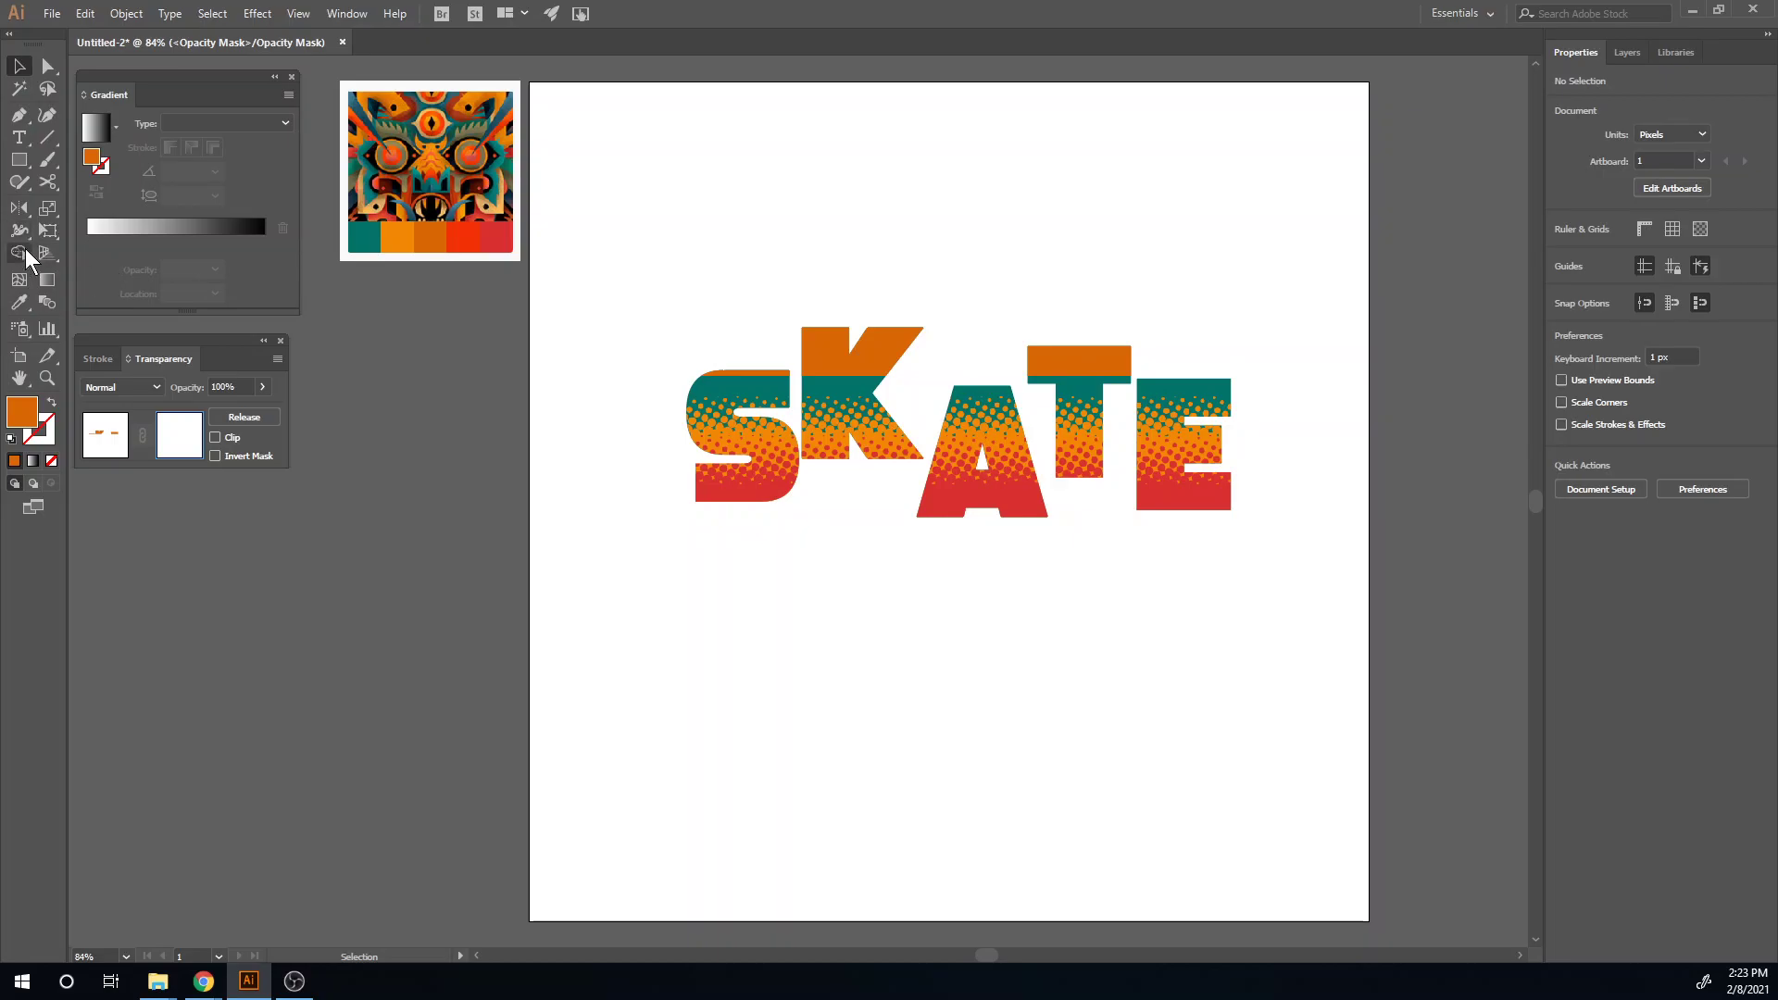
- Draw a mask rectangle about 772 × 45 px across the boundary between the dark orange and teal areas, adjusting its upper edge
click(18, 159)
drag(657, 366, 1193, 377)
key(v)
drag(963, 361, 963, 350)
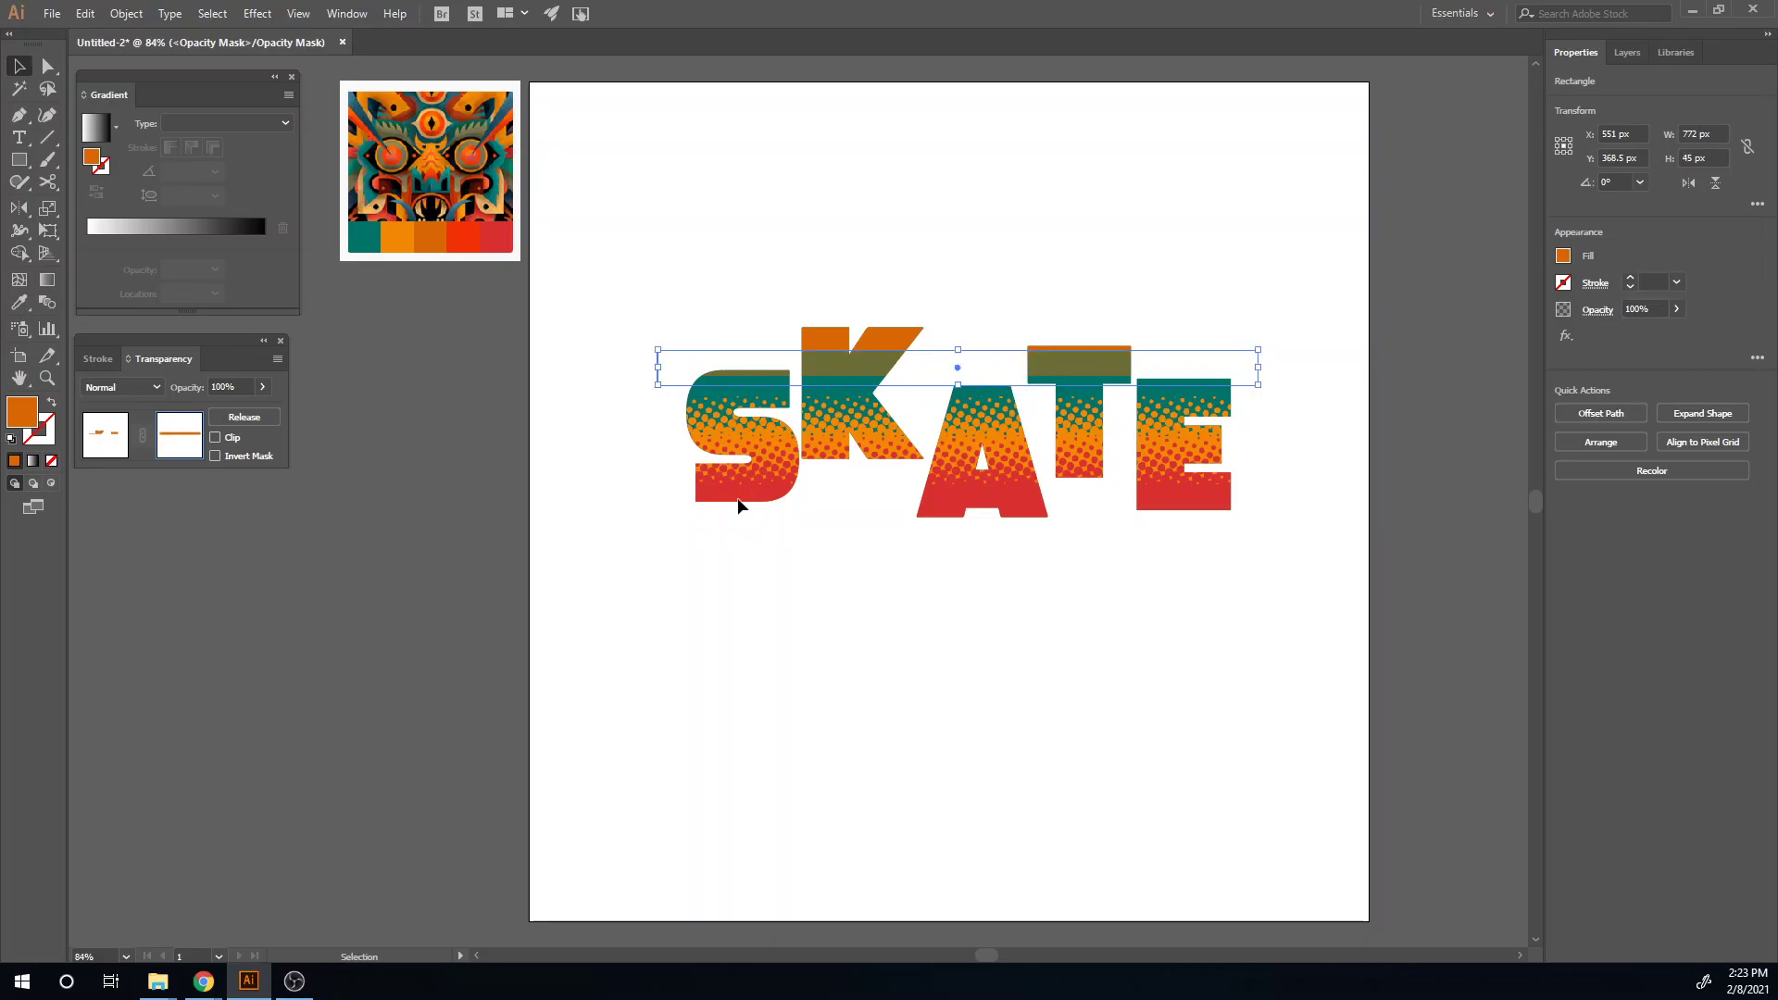
- Fill the new mask rectangle with a linear white-to-black gradient at 90°
click(166, 230)
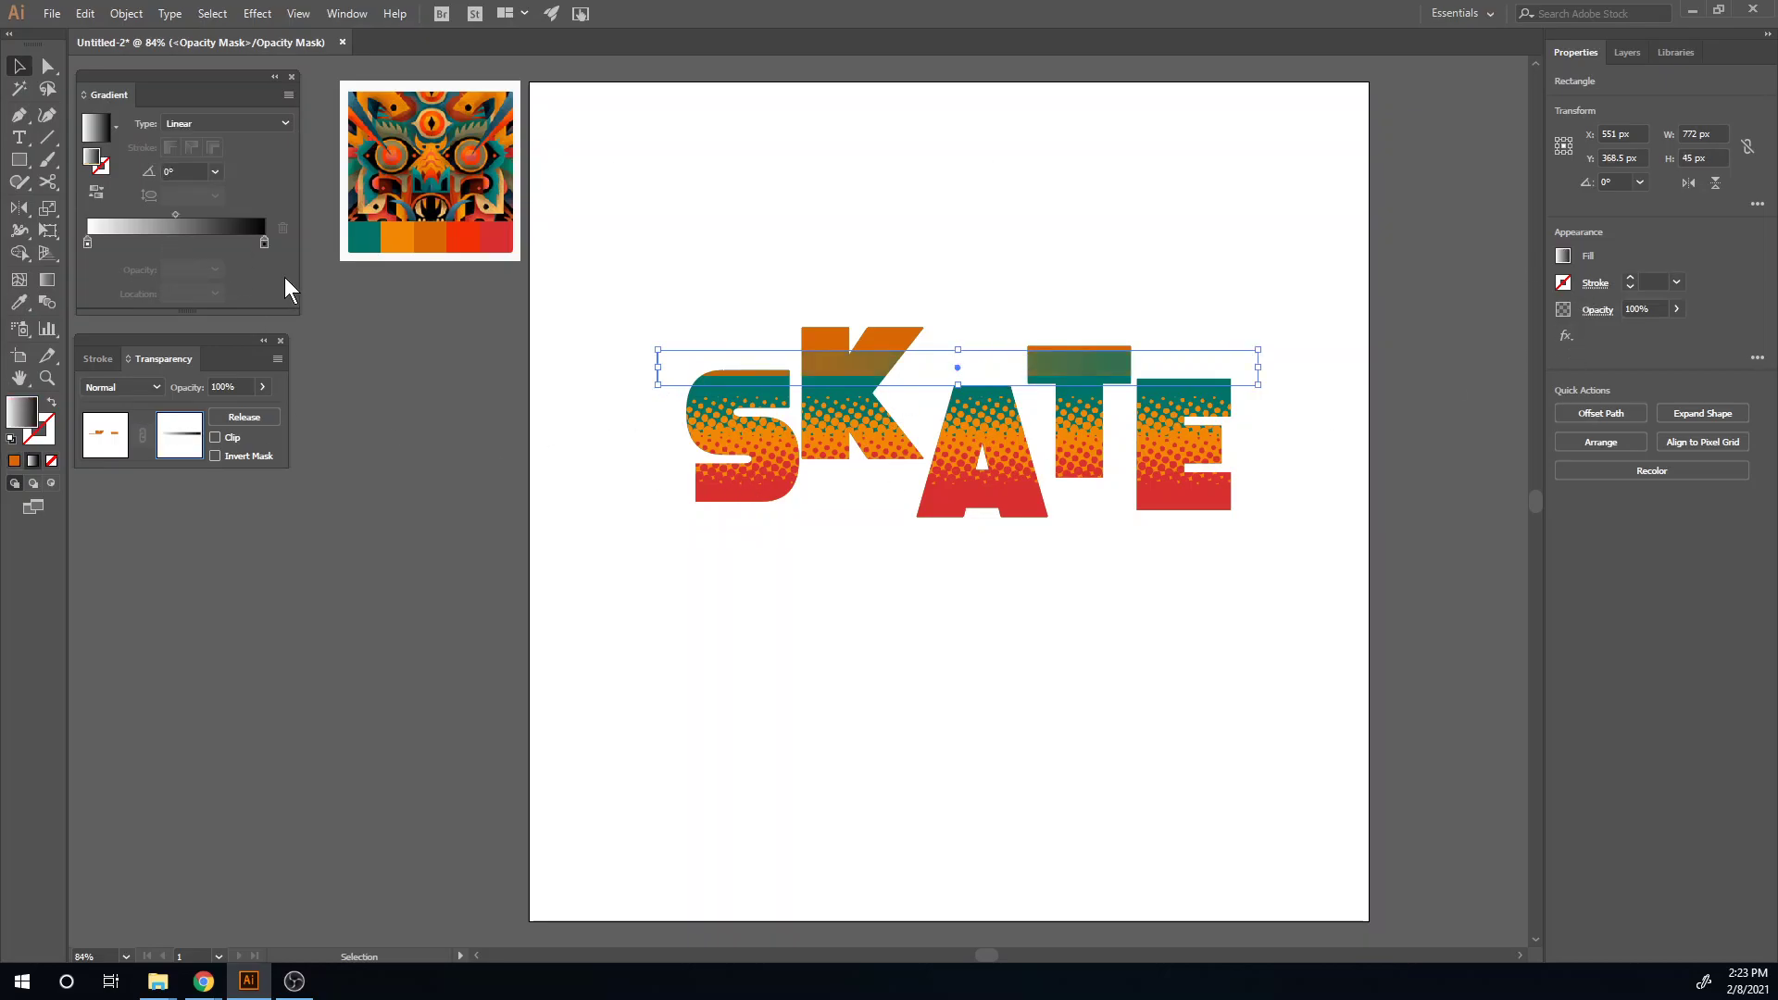
click(215, 171)
click(240, 274)
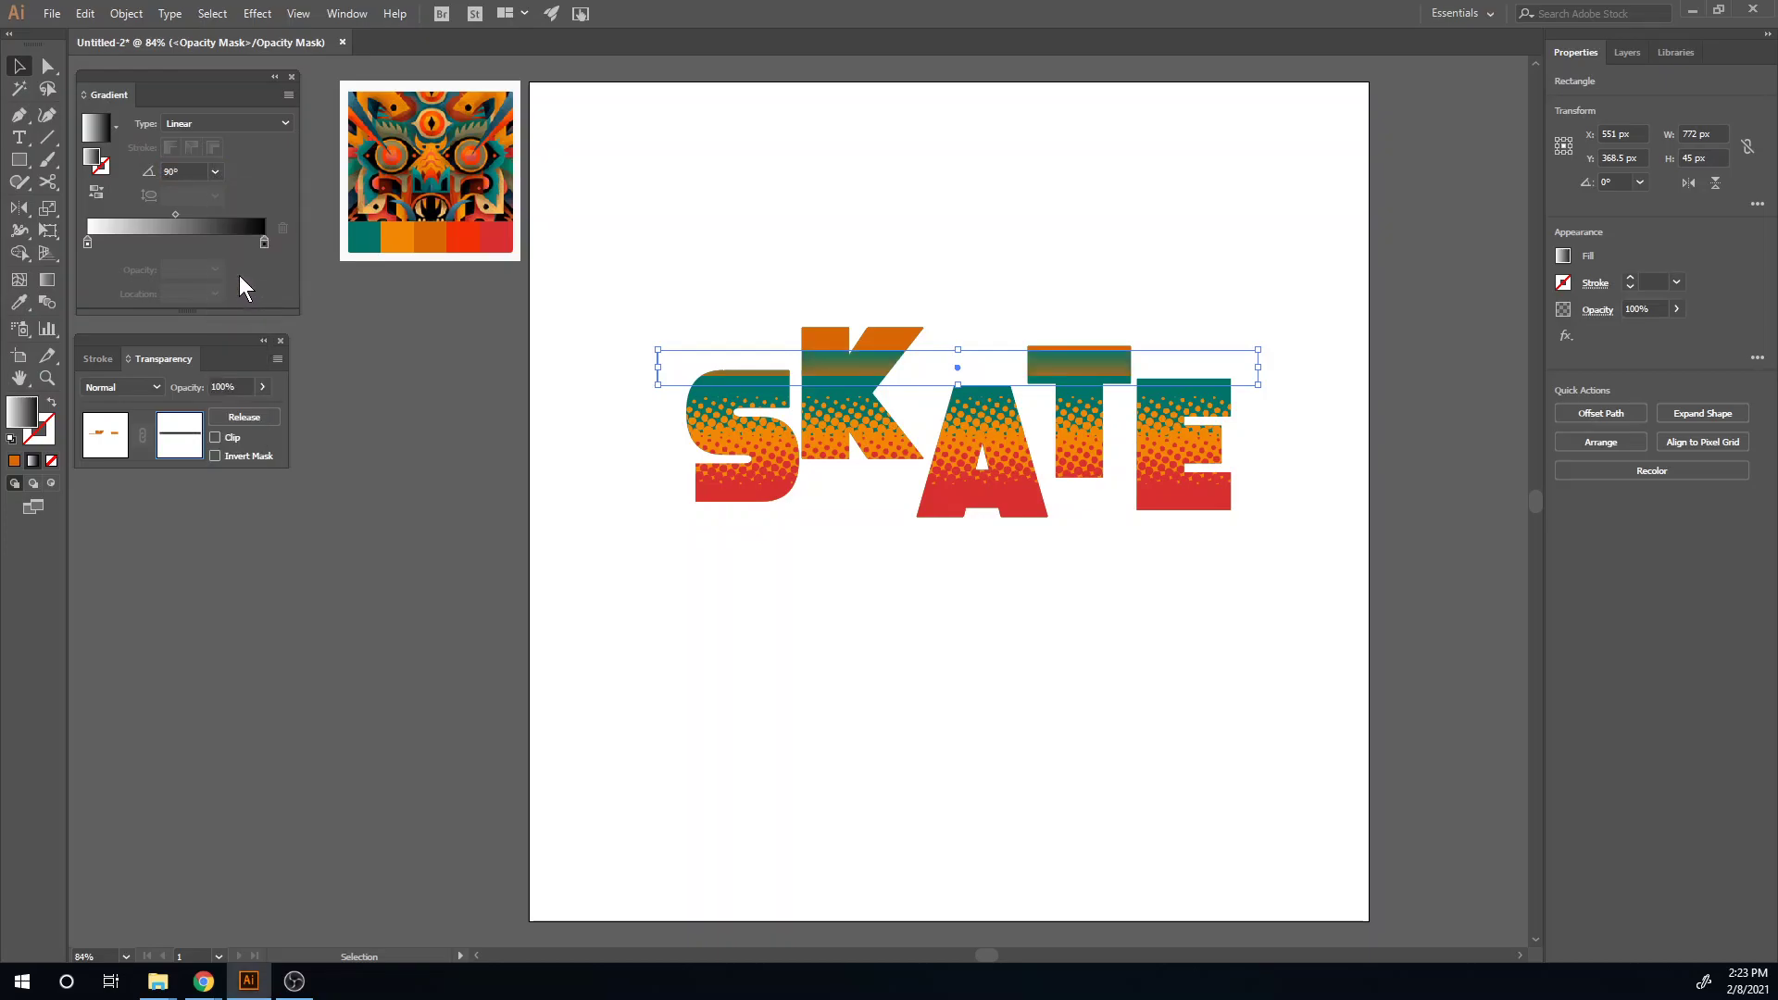
- Apply the Color Halftone effect to the gradient mask rectangle and invert the opacity mask
click(257, 13)
click(297, 29)
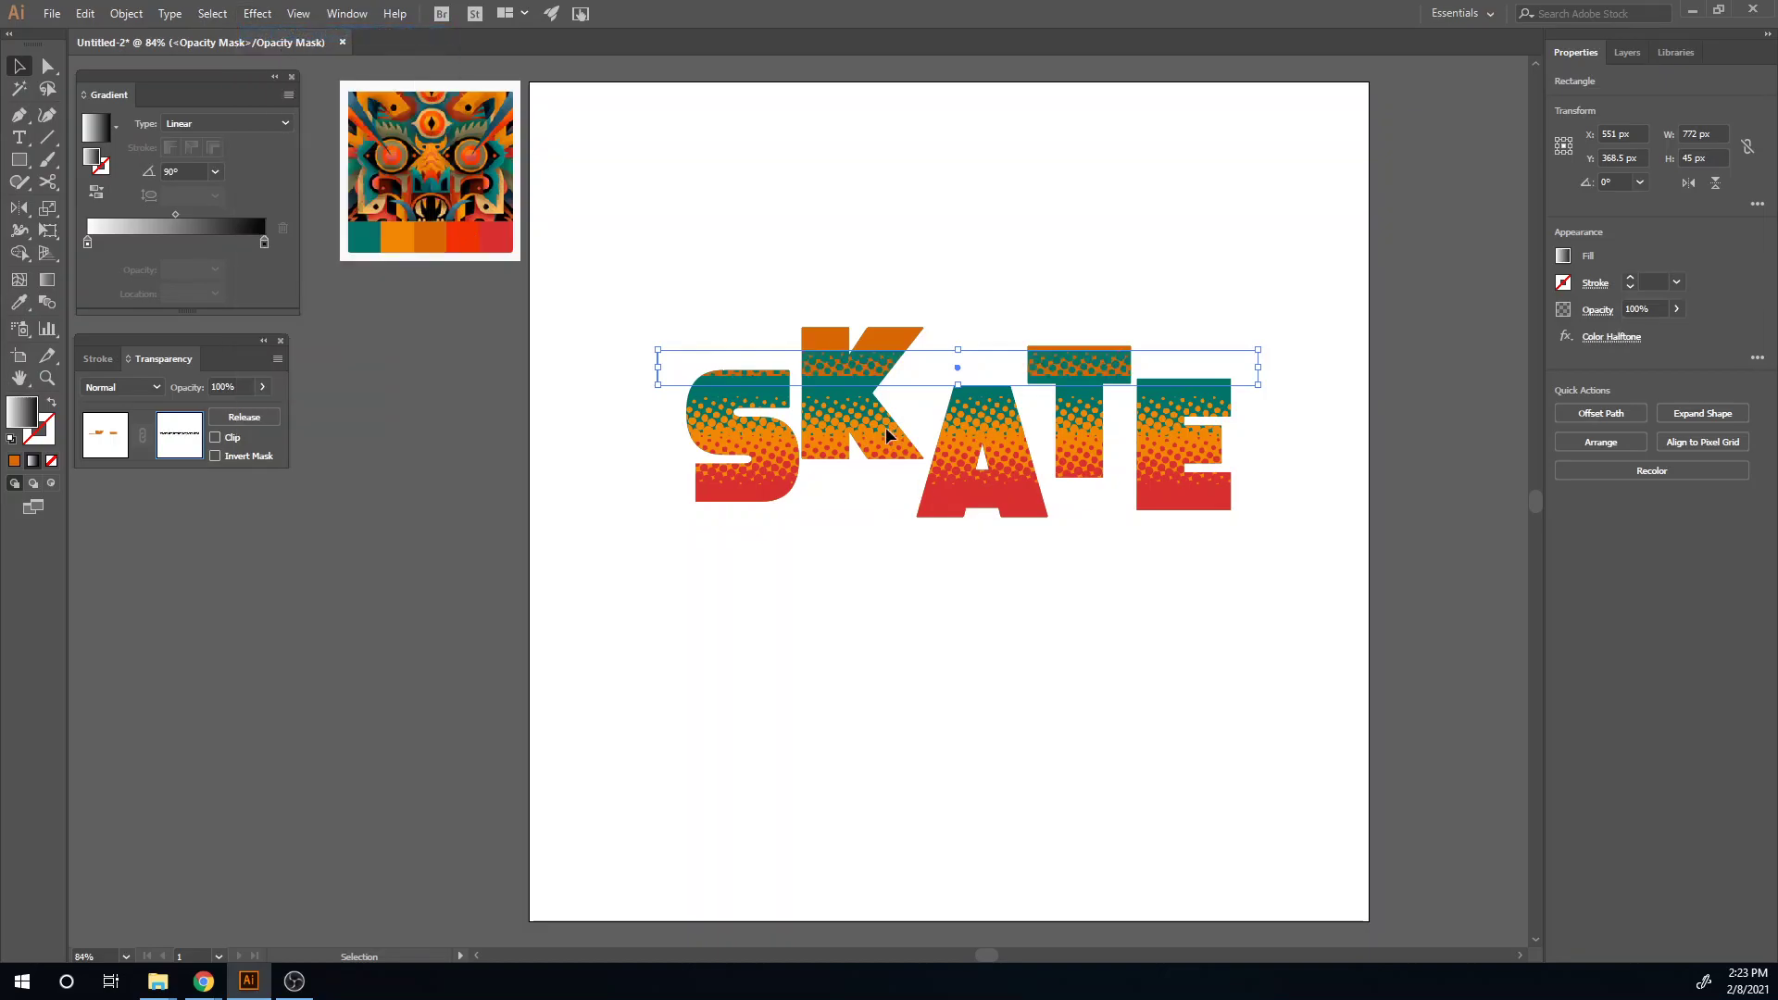
click(215, 455)
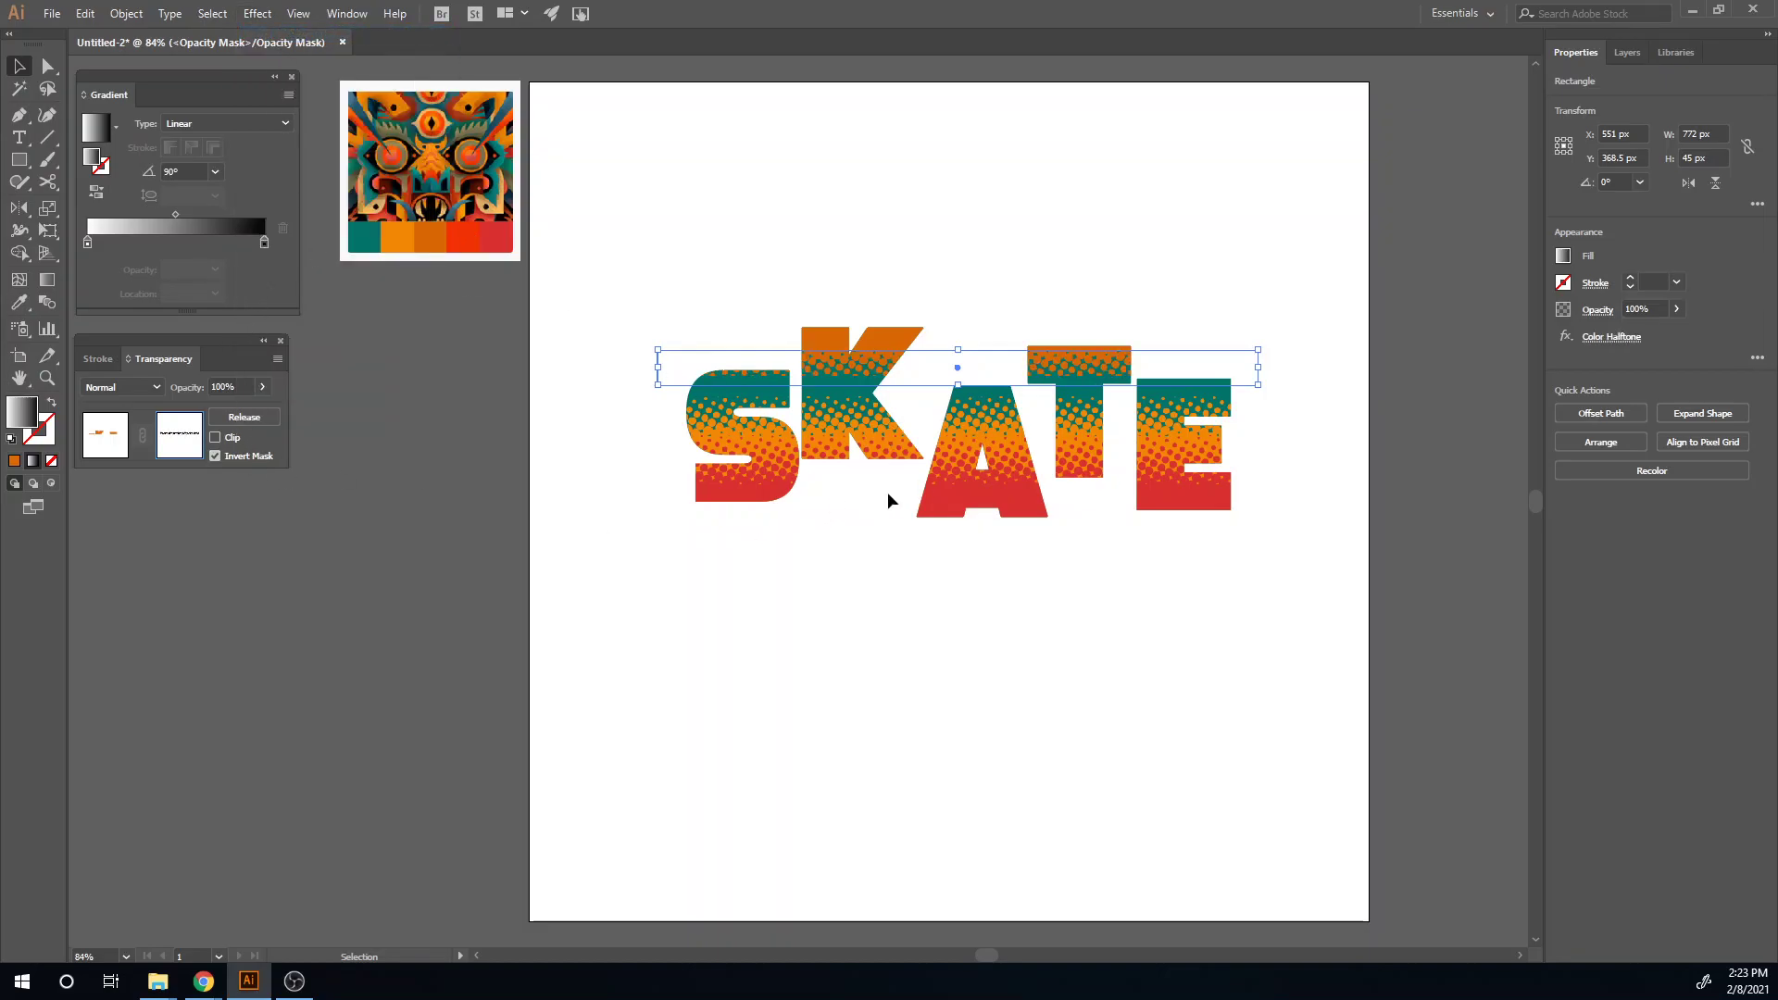
click(969, 286)
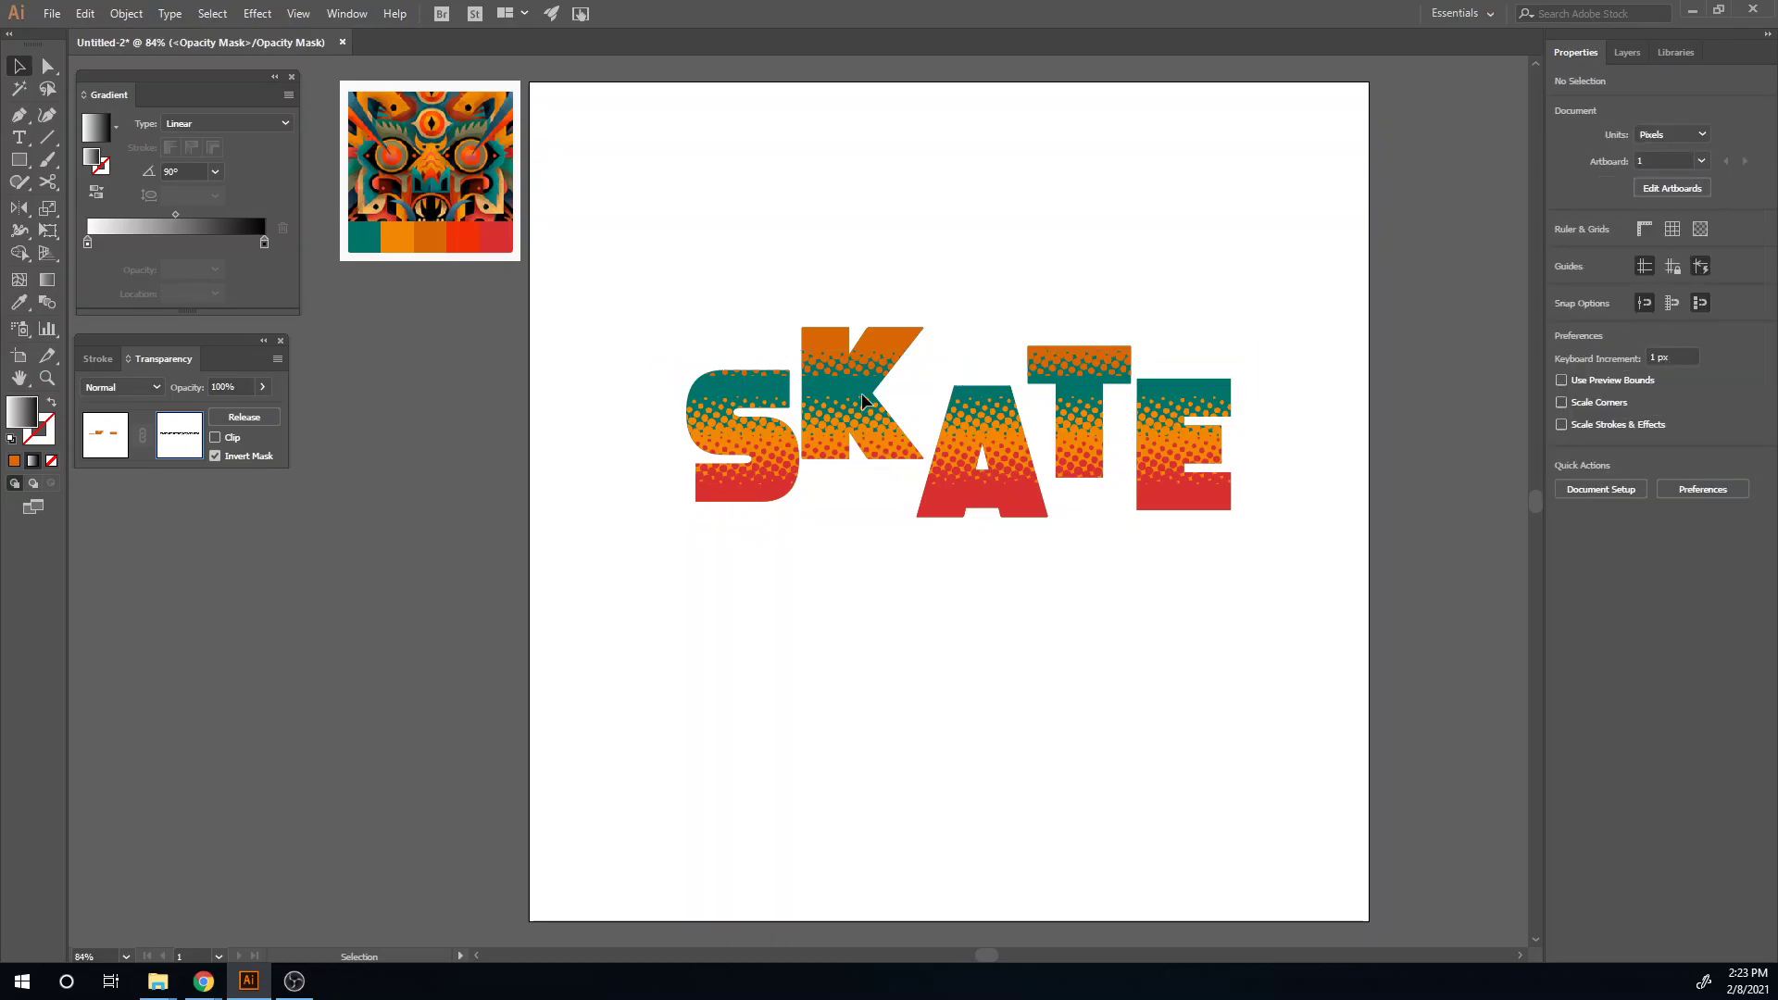
- Set the halftone mask rectangle's gradient angle to -90° and turn off Invert Mask
click(215, 172)
click(248, 445)
click(807, 369)
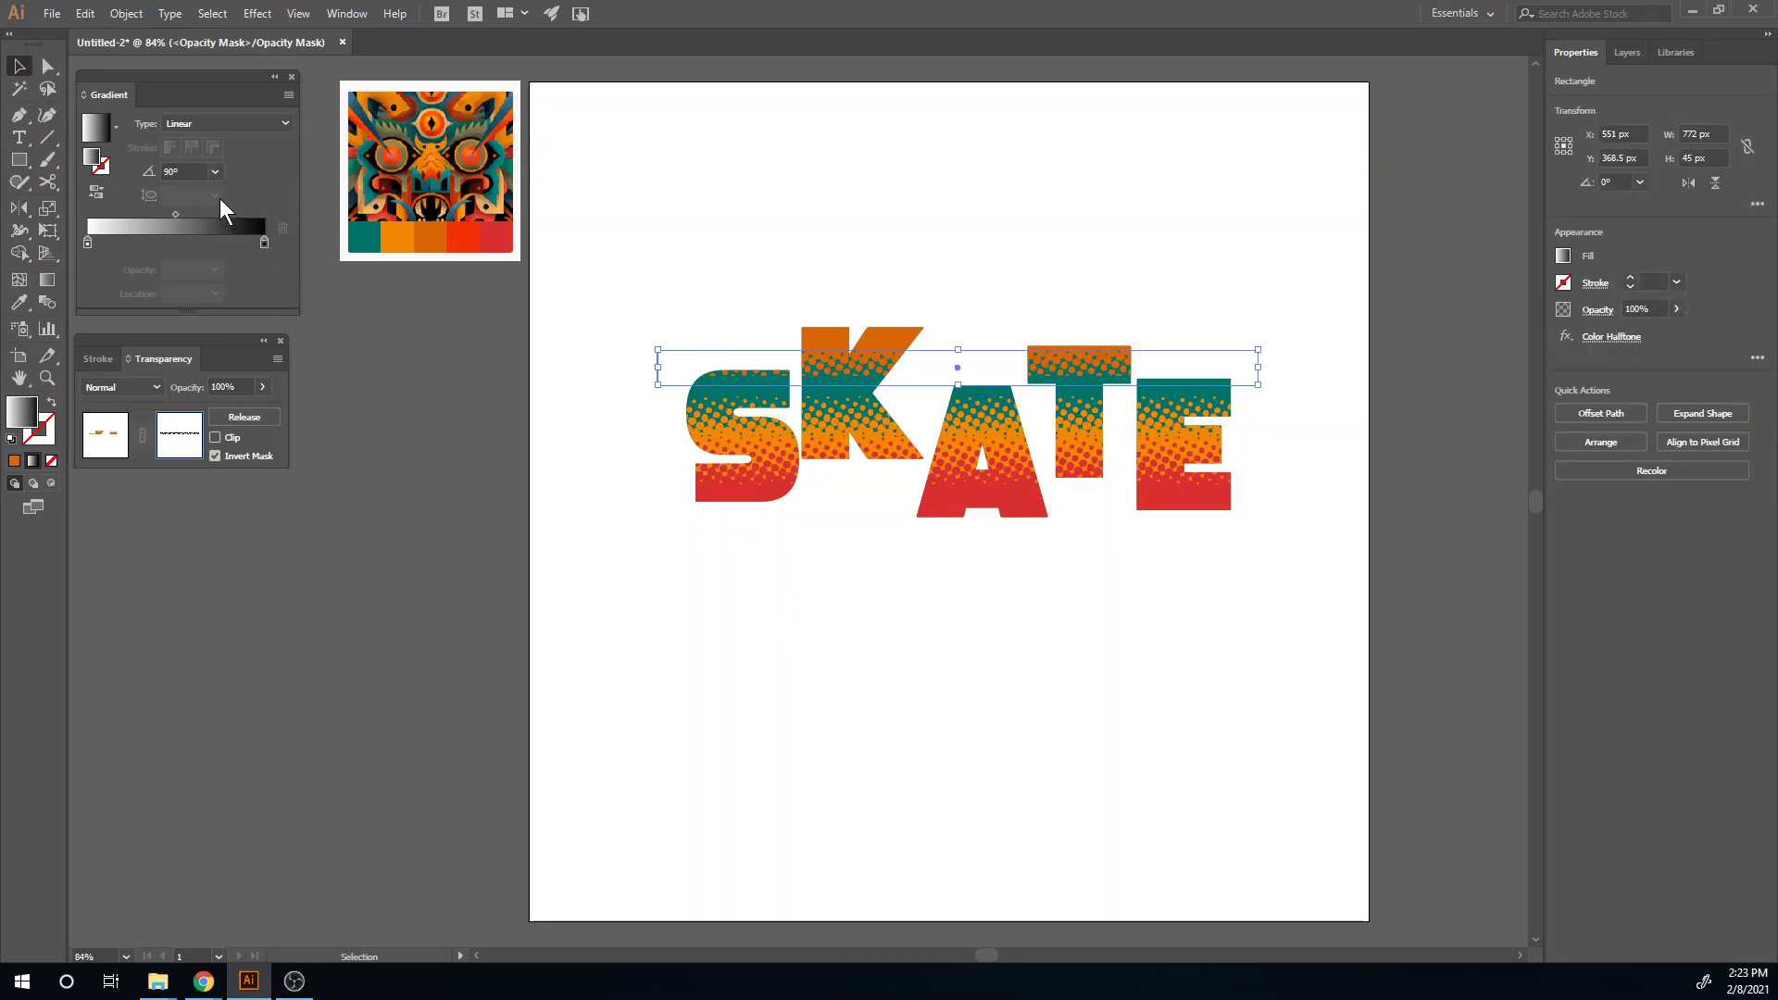
click(215, 171)
click(256, 444)
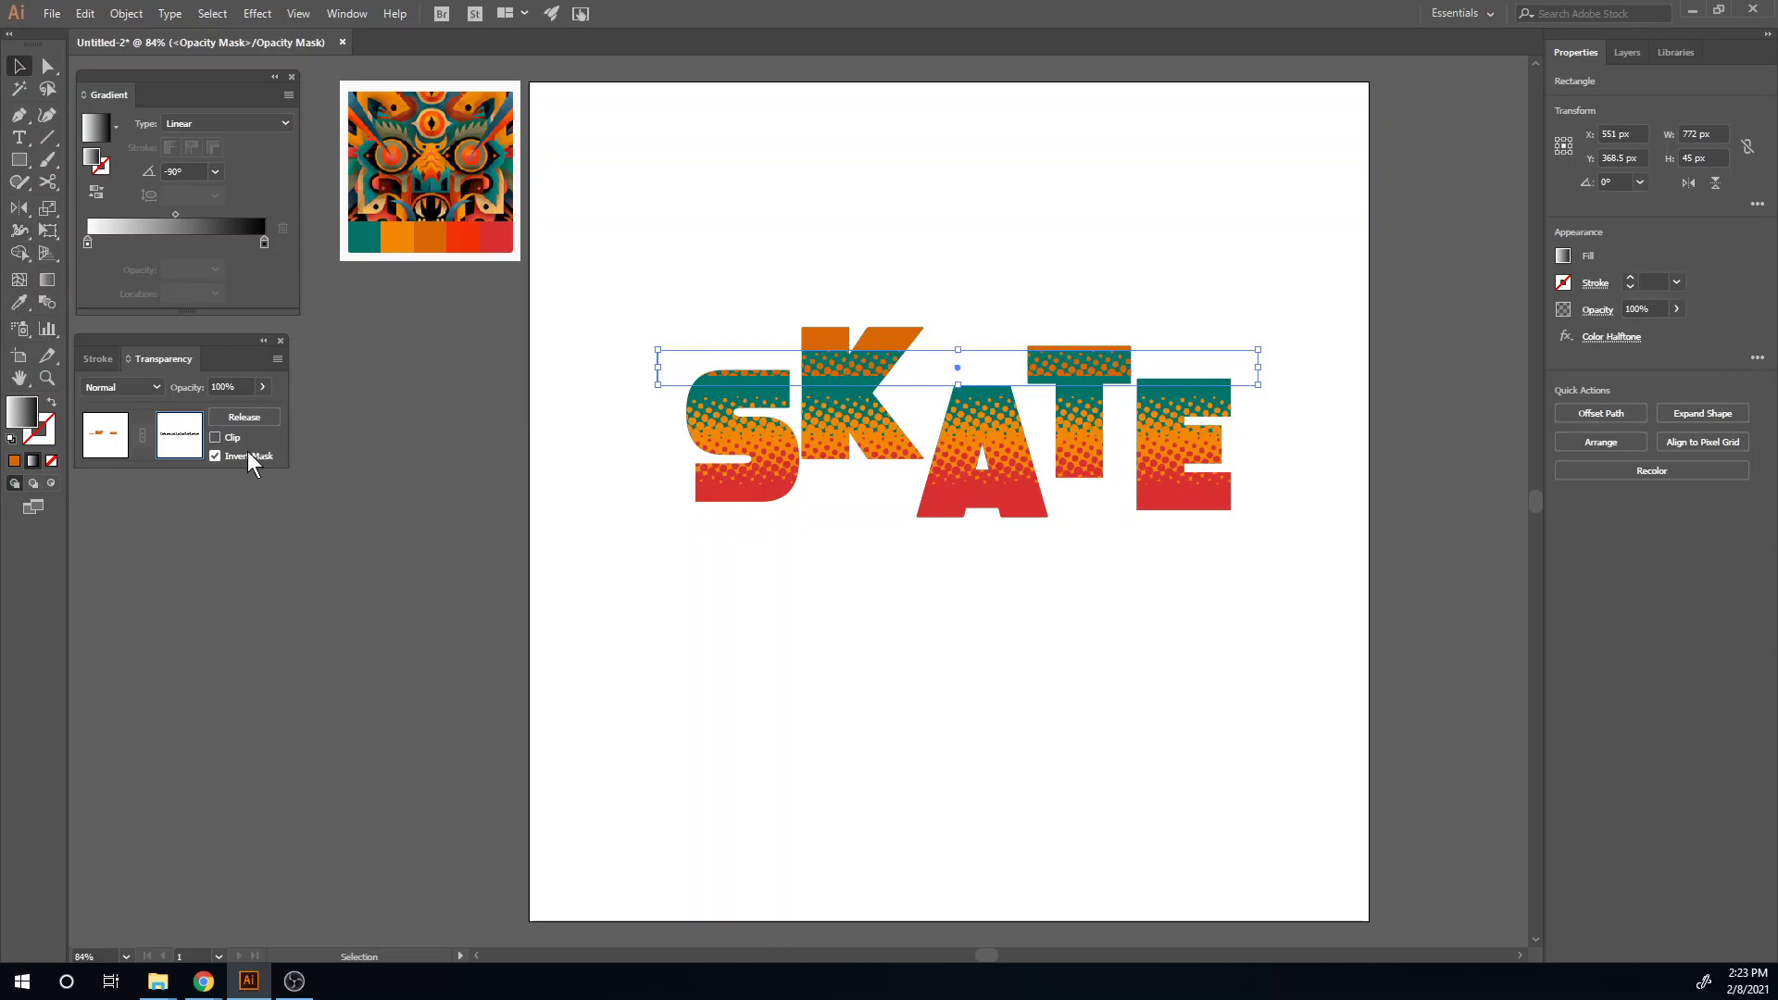
click(216, 456)
click(871, 586)
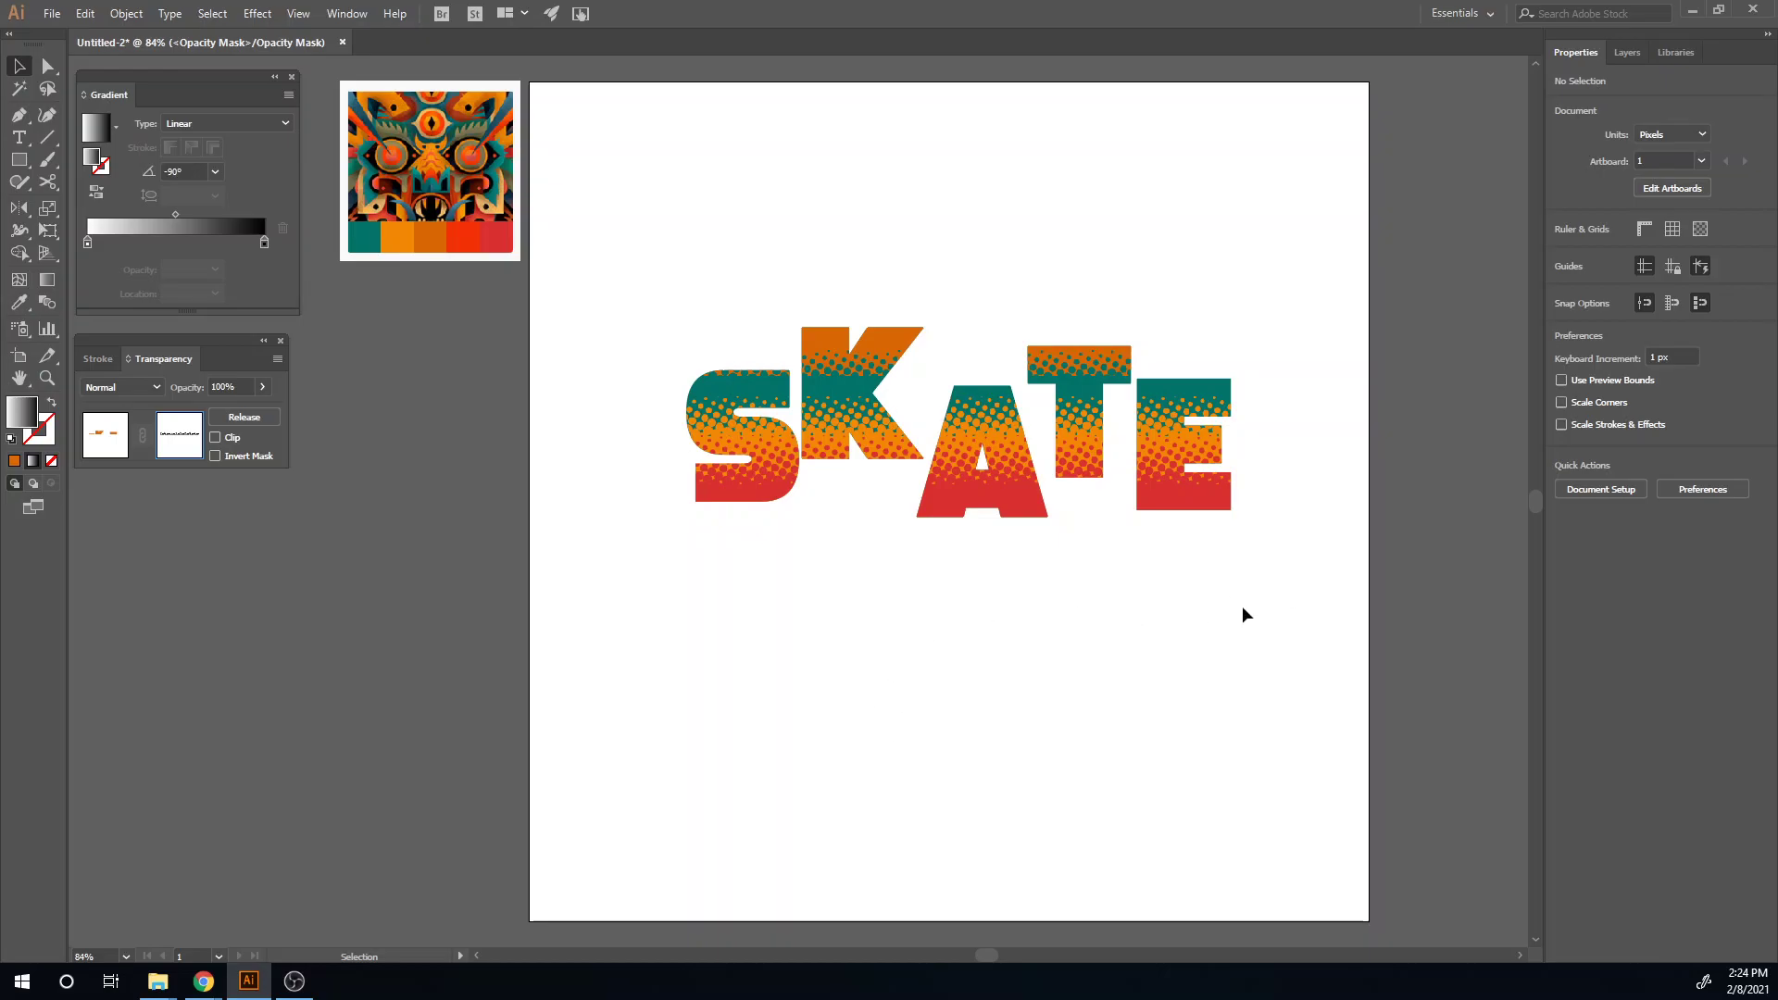
- Leave opacity mask editing and delete the palette reference image beside the artboard
click(1628, 53)
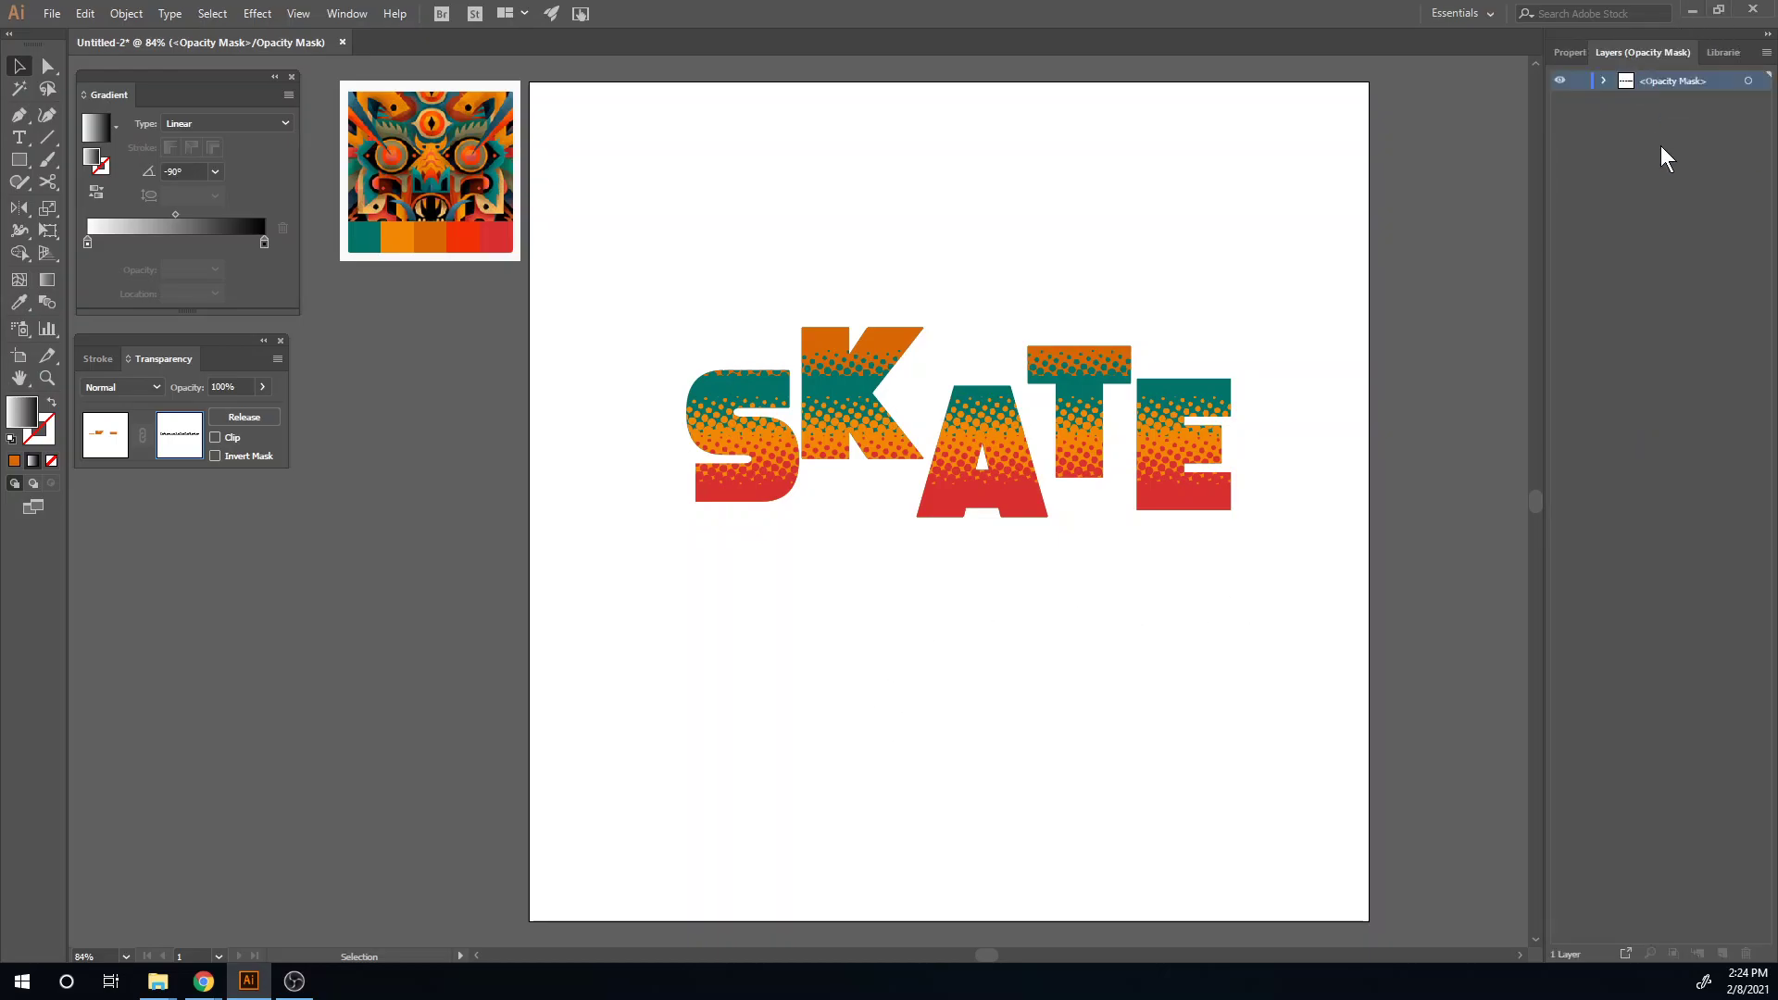
click(1749, 83)
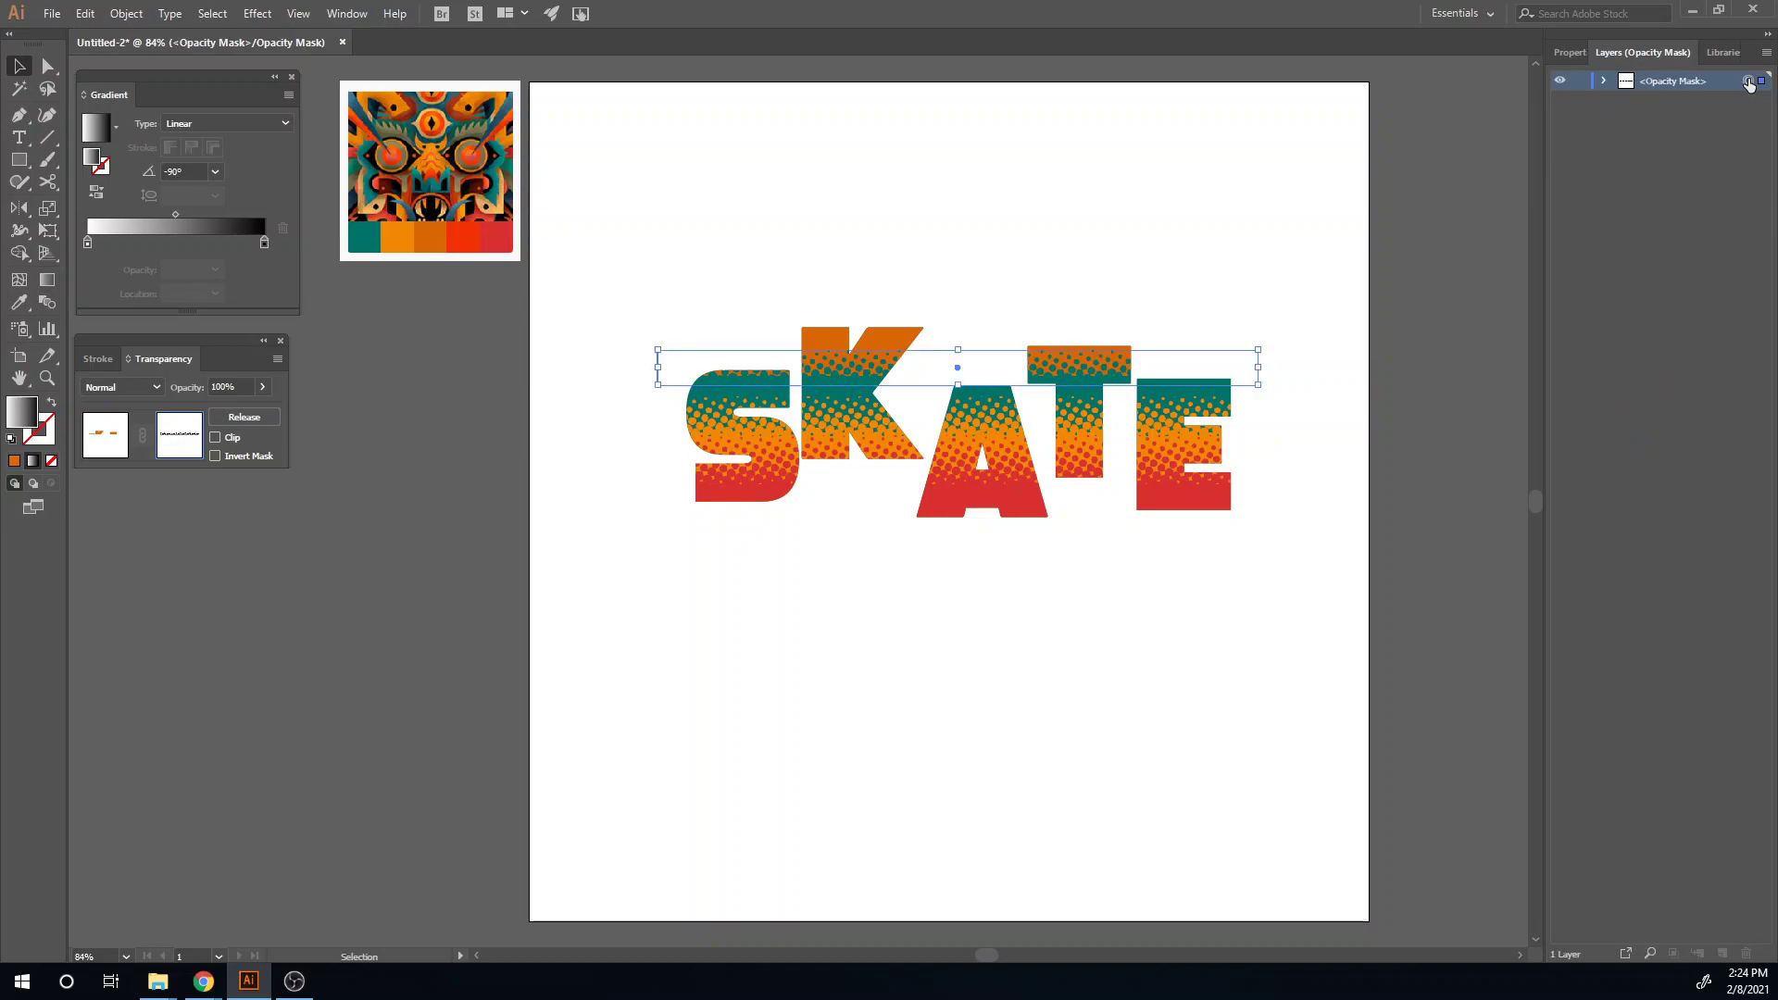
click(100, 443)
click(407, 541)
click(477, 246)
key(Delete)
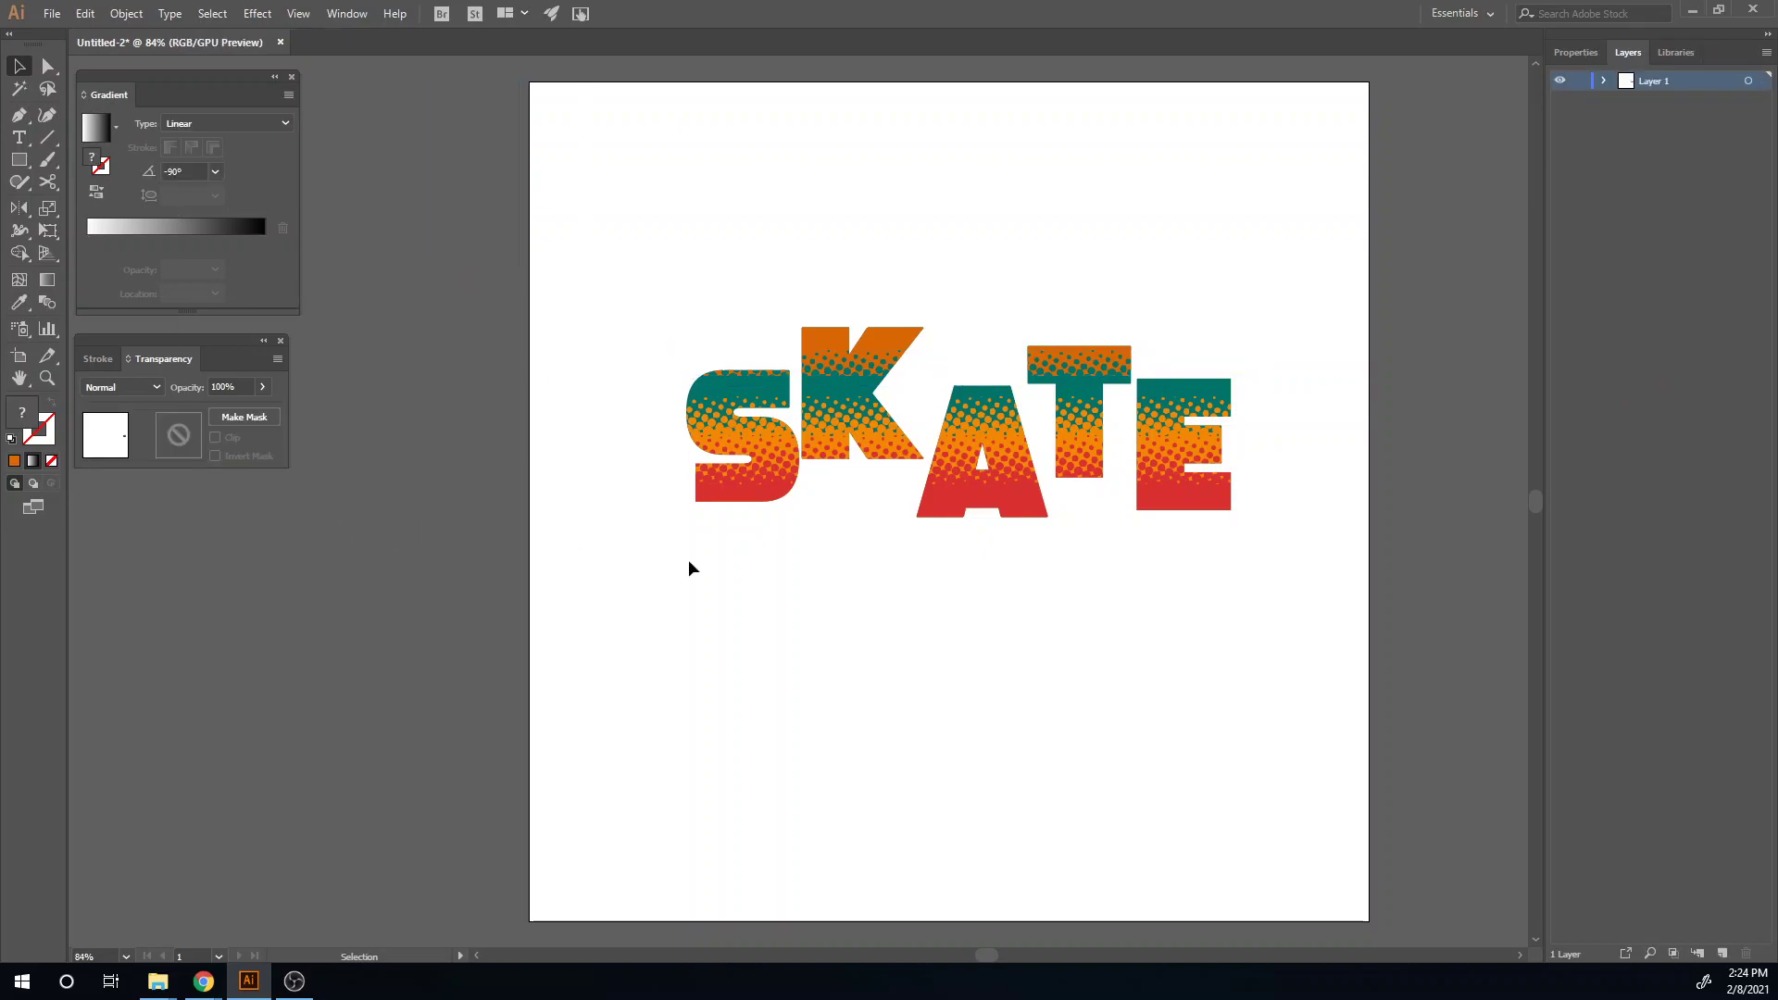
- Shear all the SKATE lettering layers together by -10° along the vertical axis
click(1748, 81)
right_click(1197, 401)
mouse_move(1282, 548)
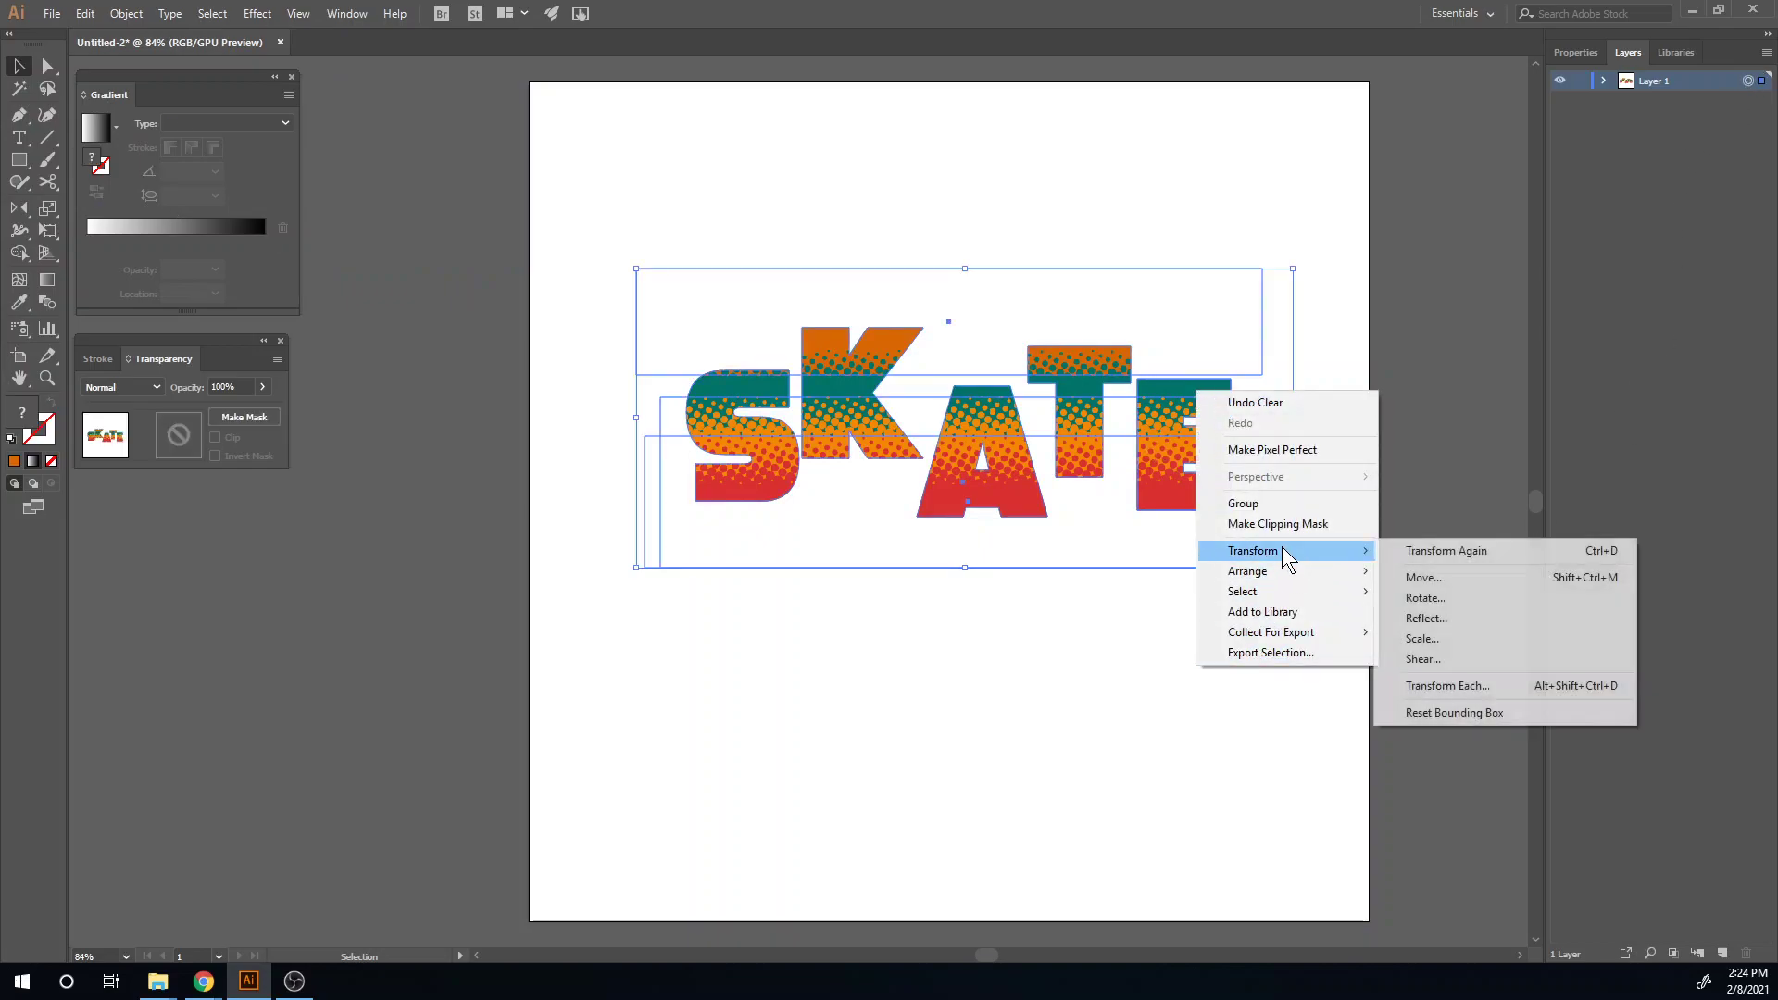
click(1474, 659)
drag(1244, 288, 1555, 235)
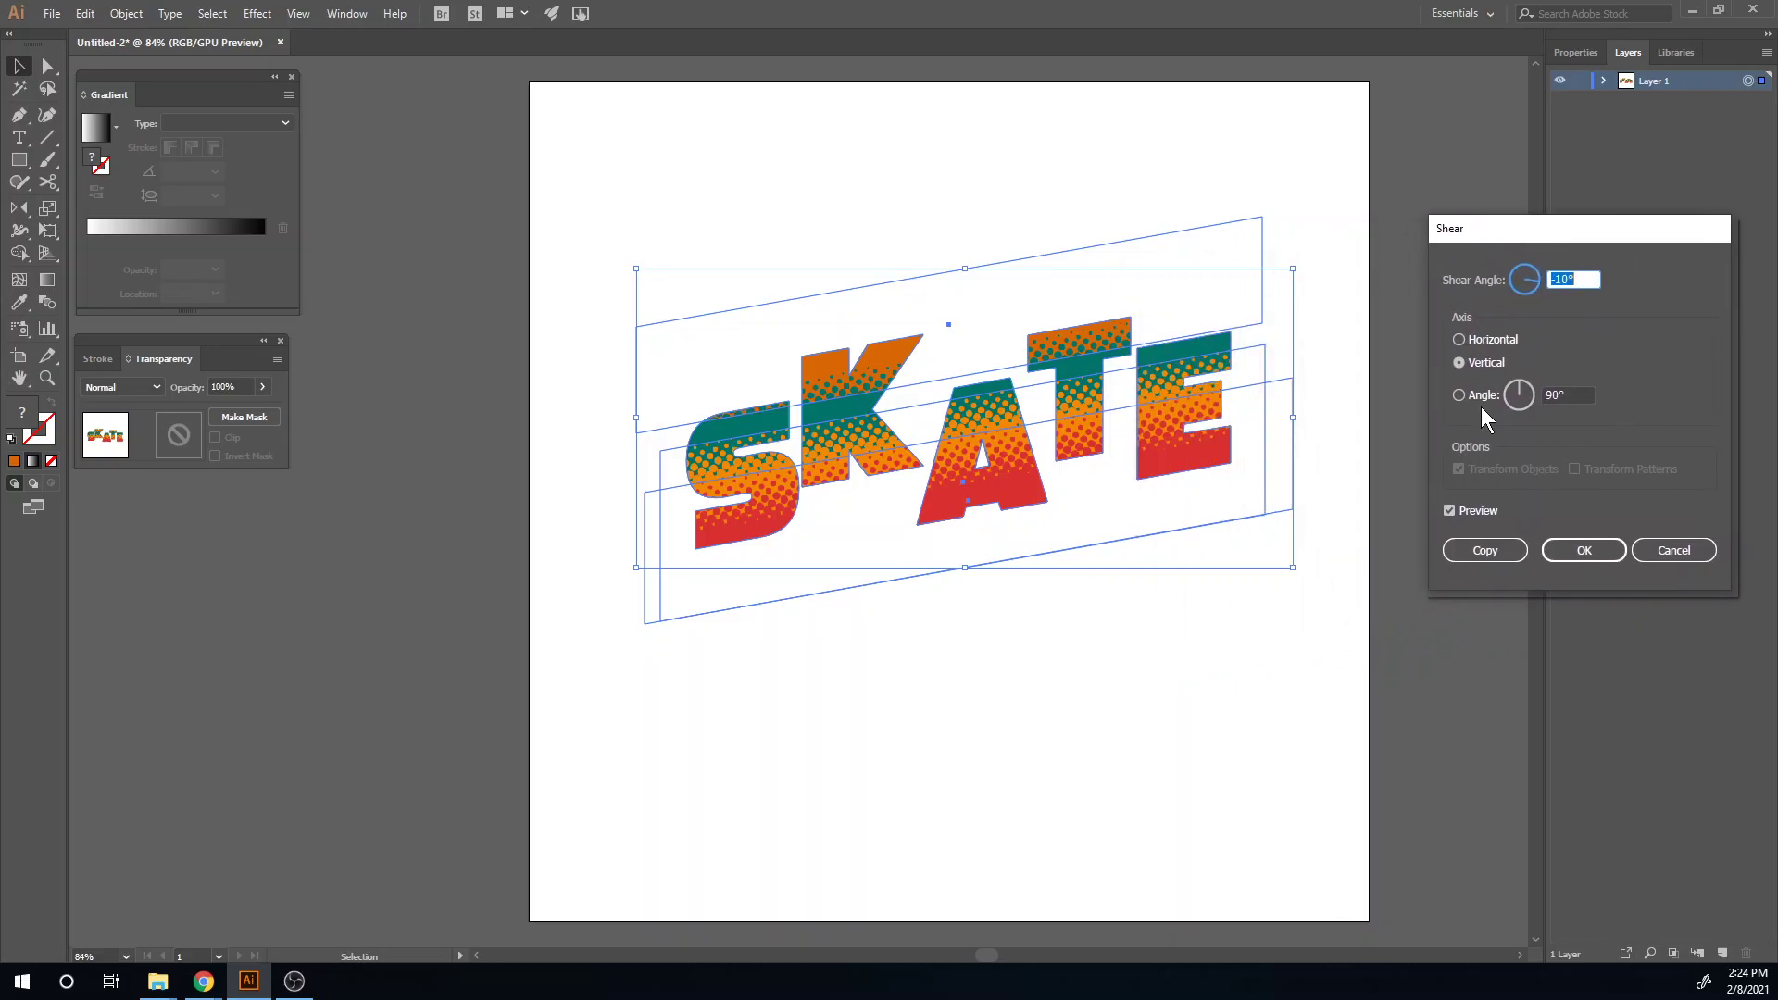
click(1580, 552)
click(1136, 792)
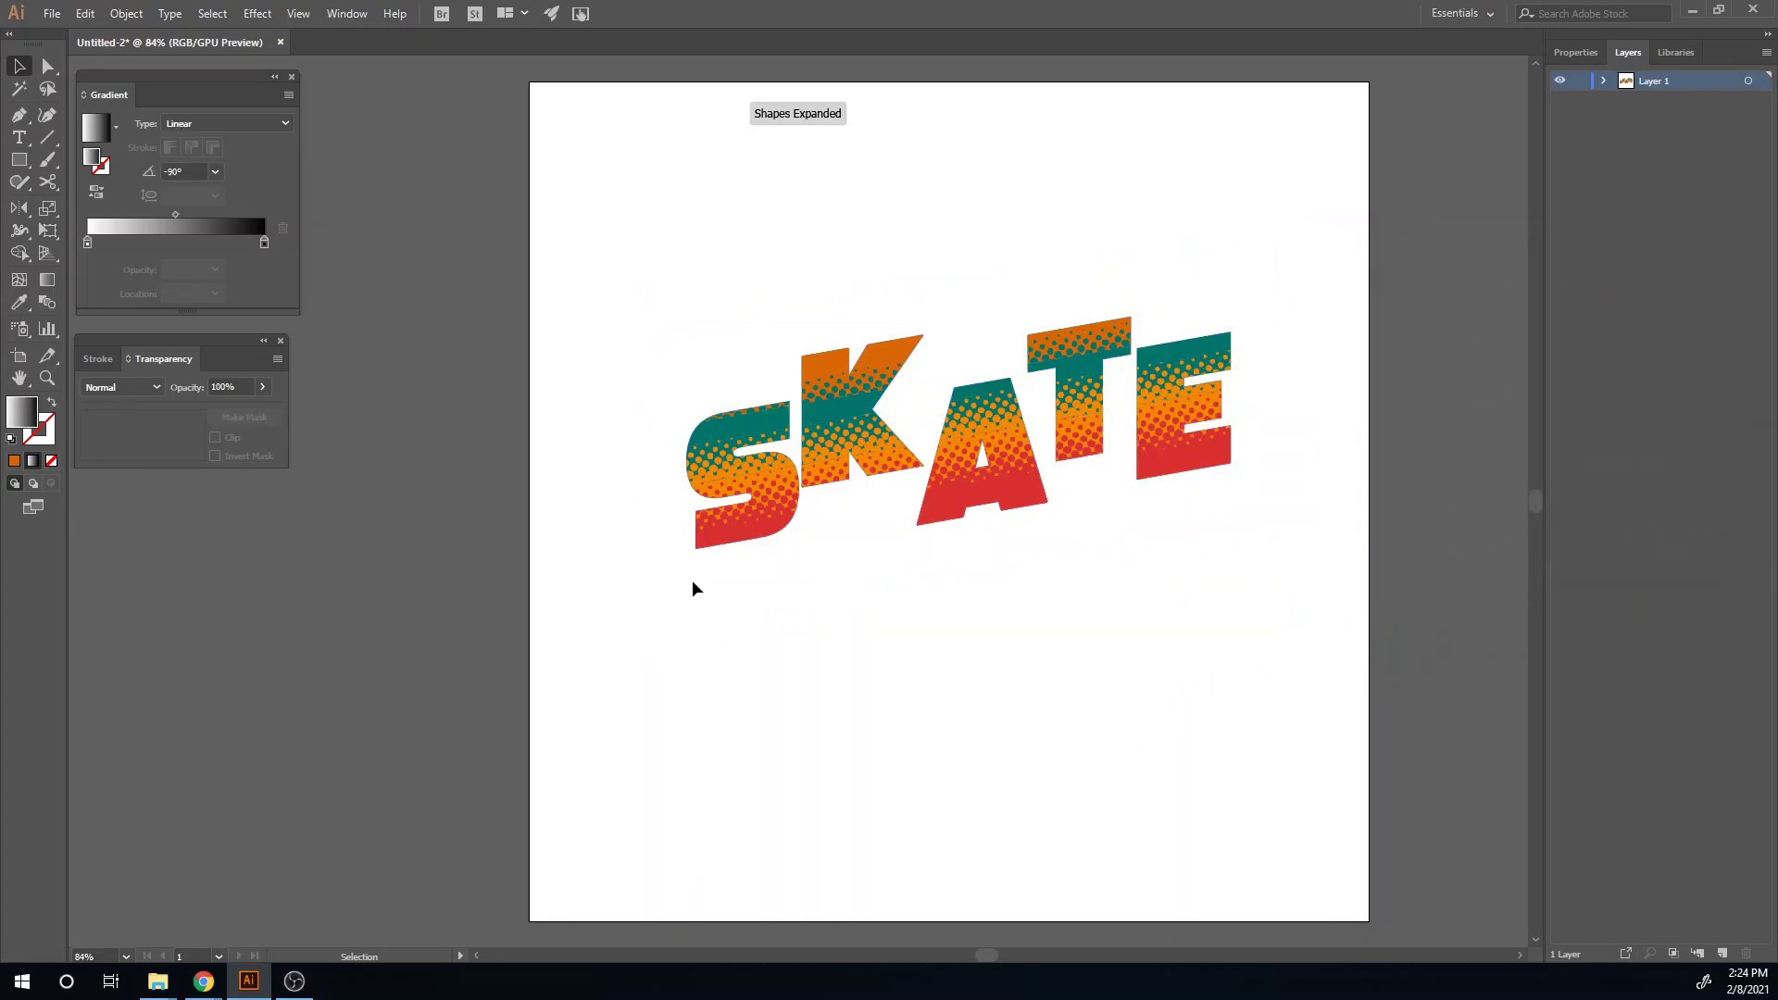
- Move the sheared SKATE lettering down to about the vertical middle of the artboard
scroll(691, 579, down, 2)
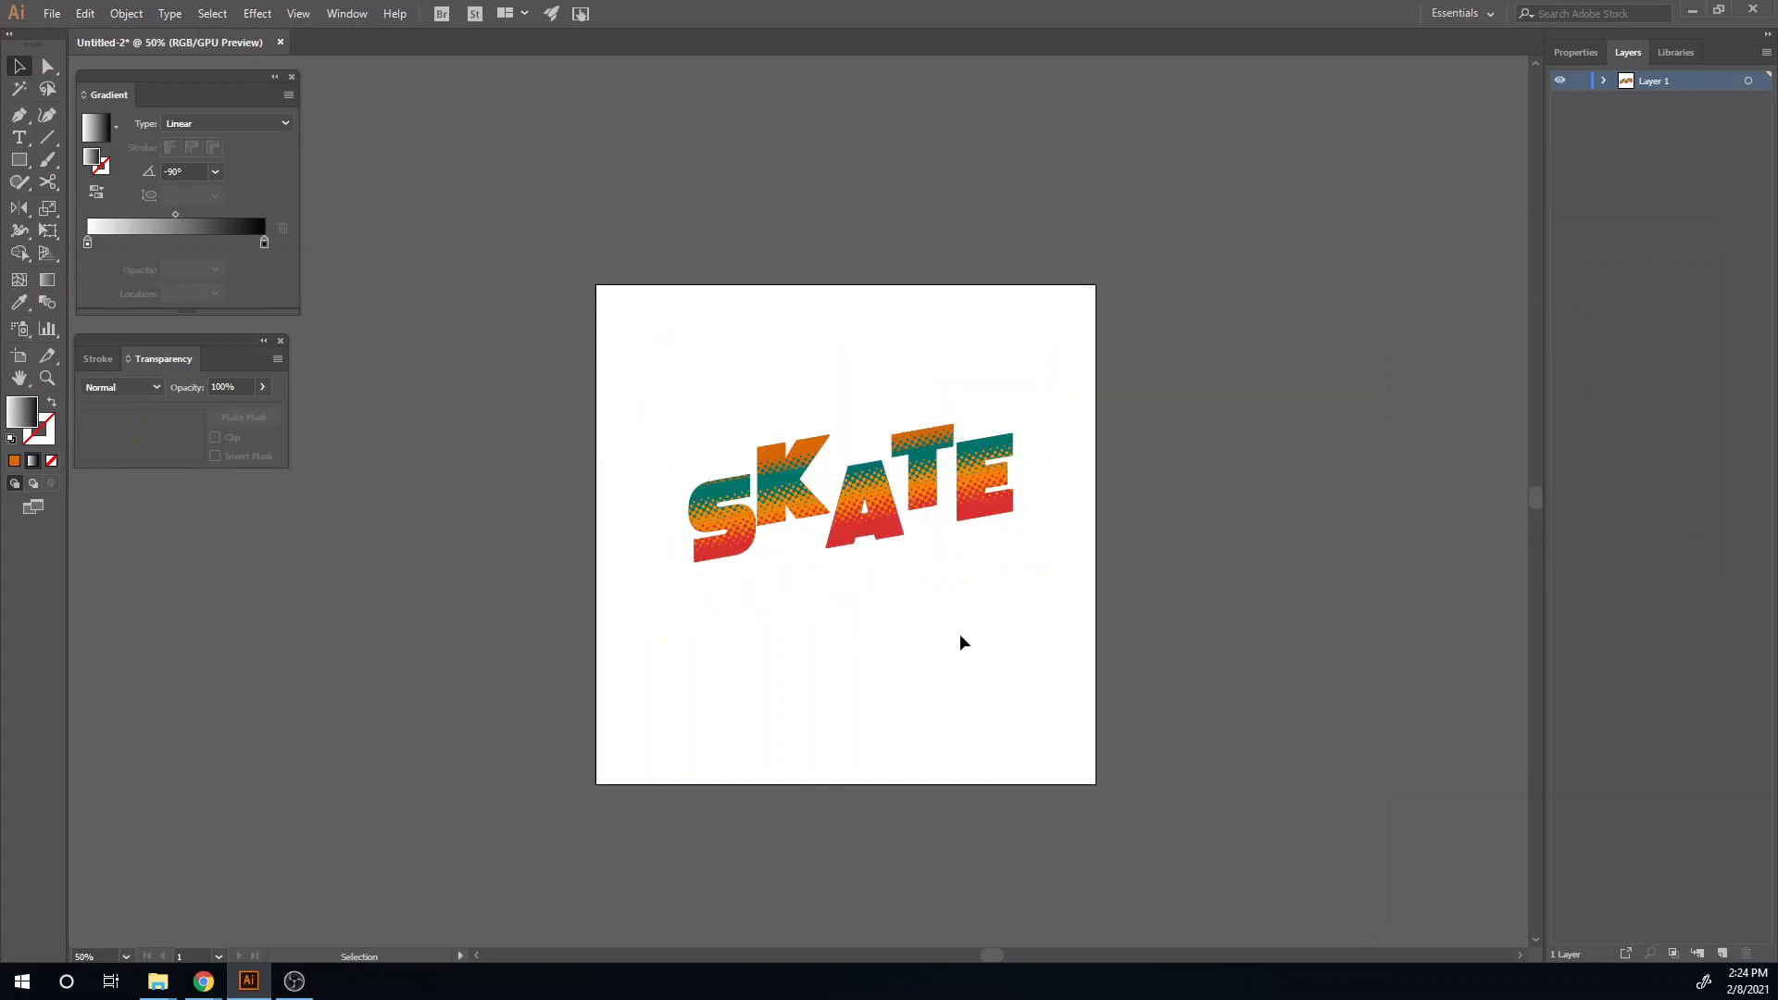
drag(852, 502, 870, 584)
click(865, 723)
- Draw a rectangle about 1099 × 1080 px over the whole artboard and fill it with a solid blue swatch
key(m)
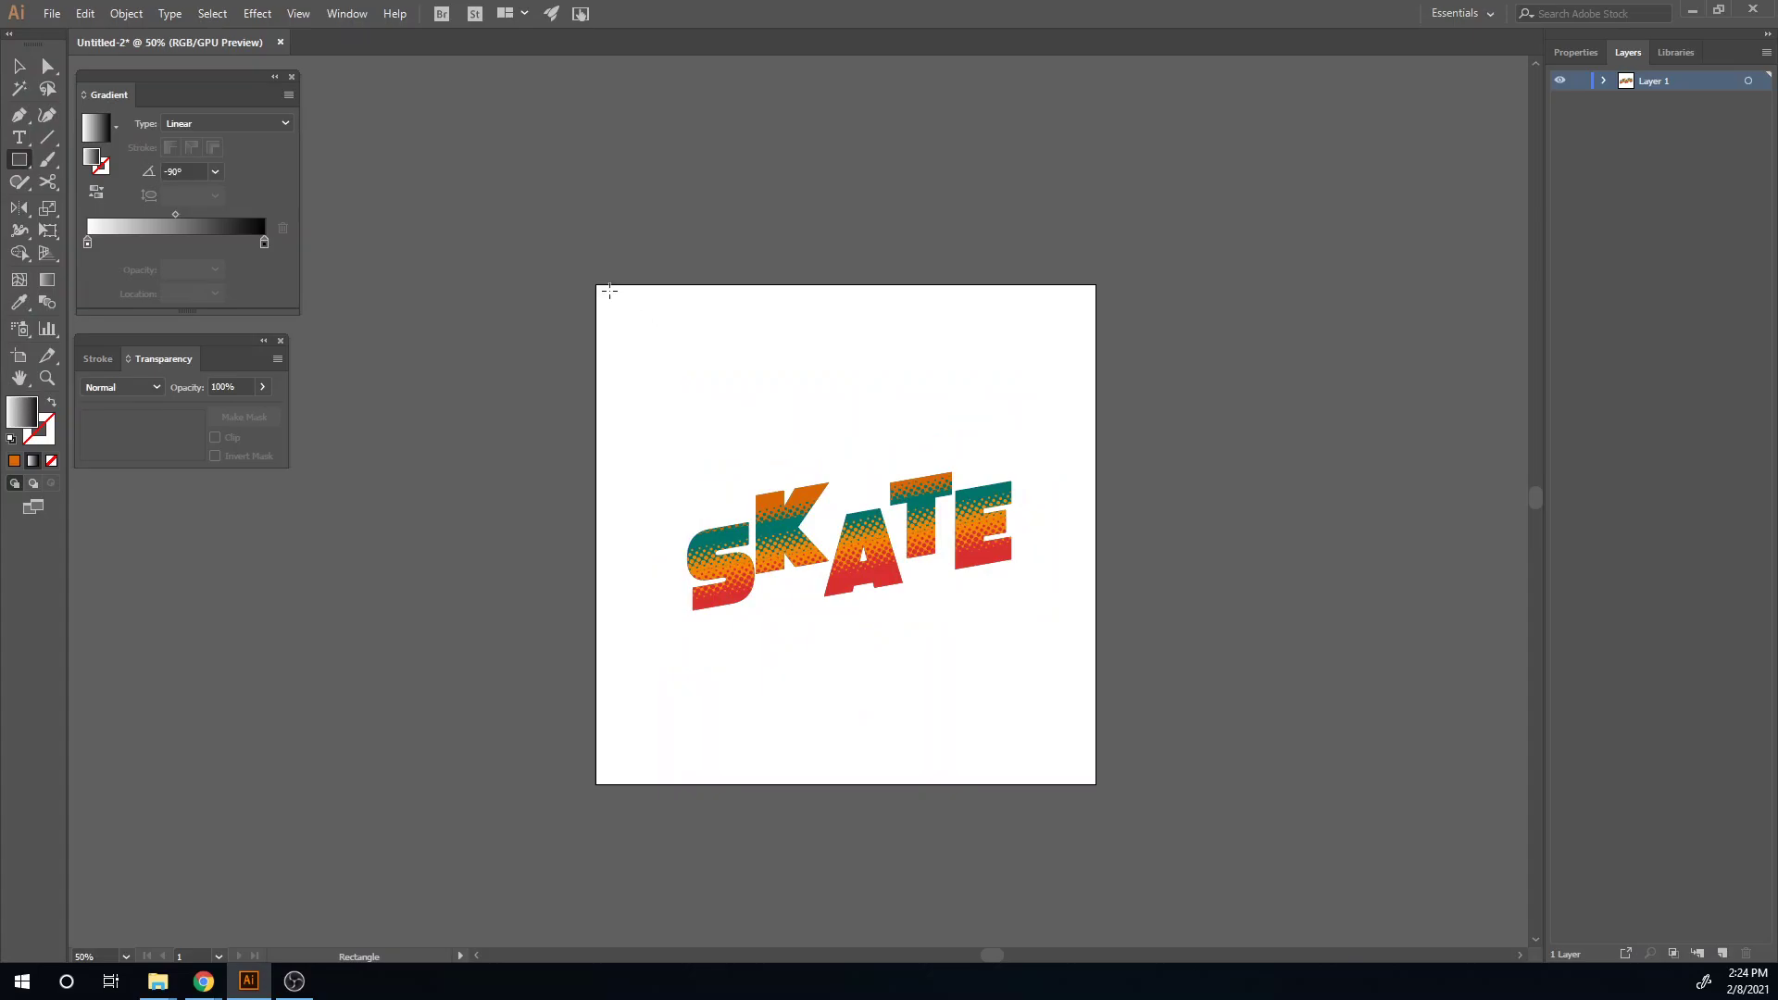
drag(588, 284, 1097, 784)
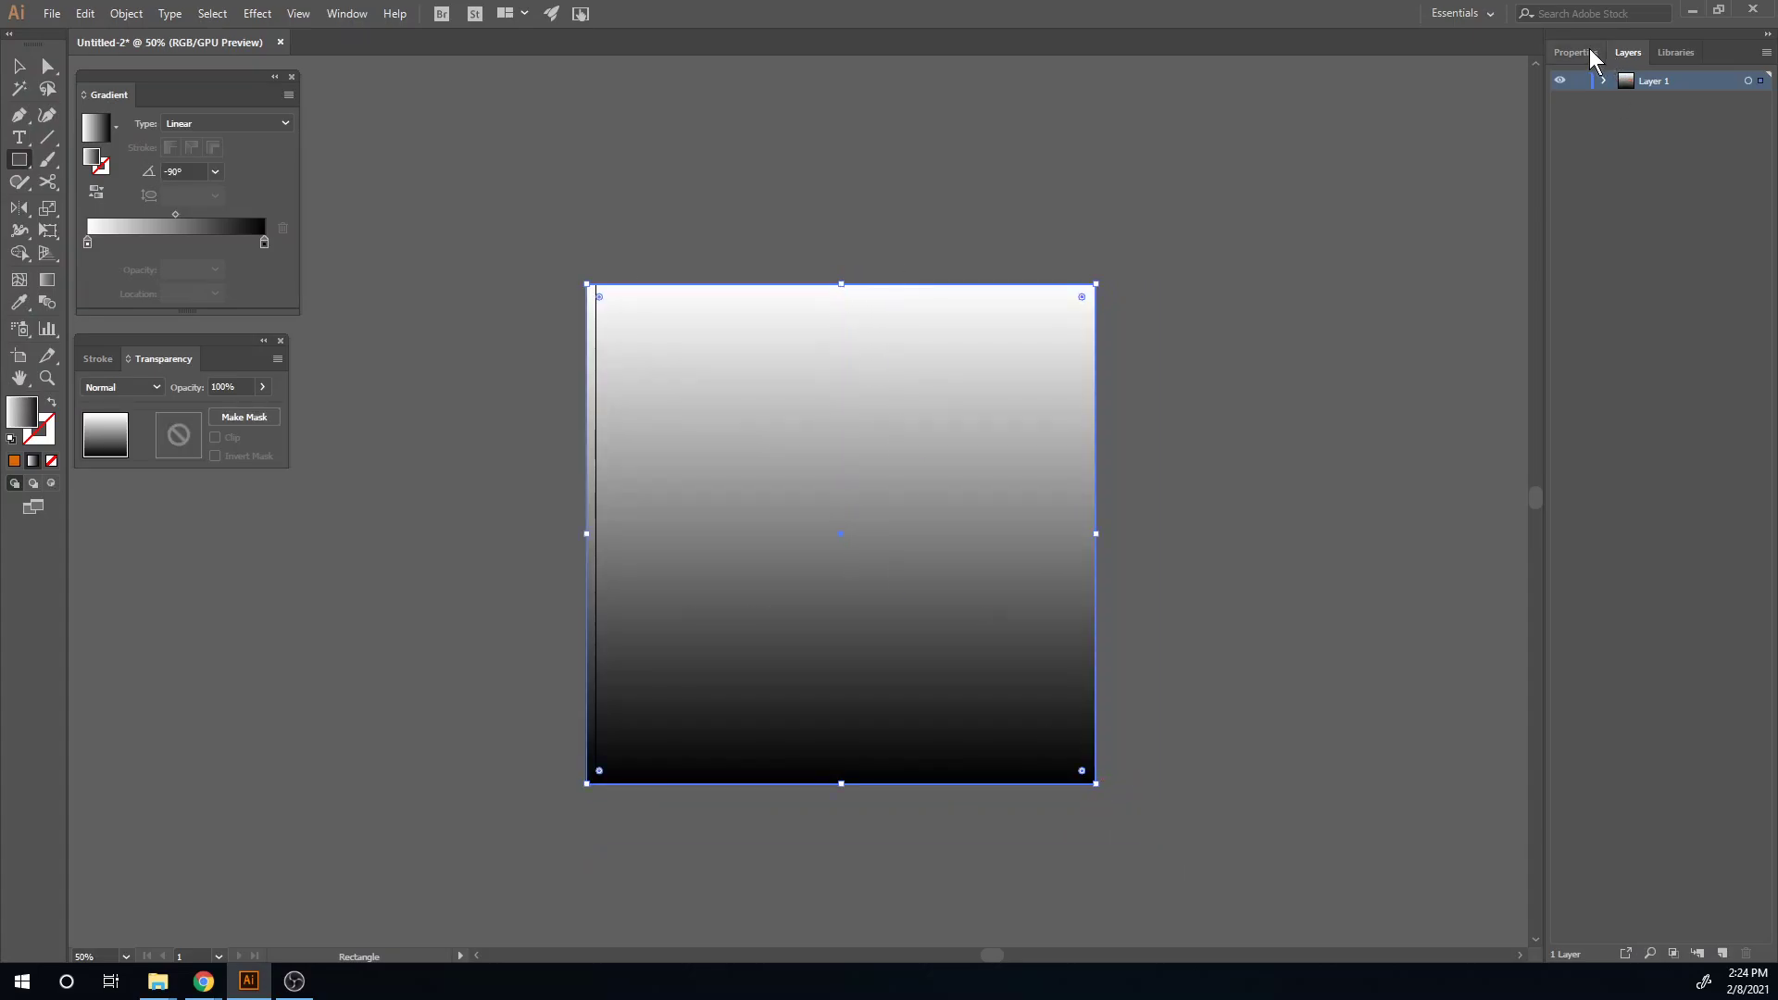
click(1591, 53)
click(1563, 256)
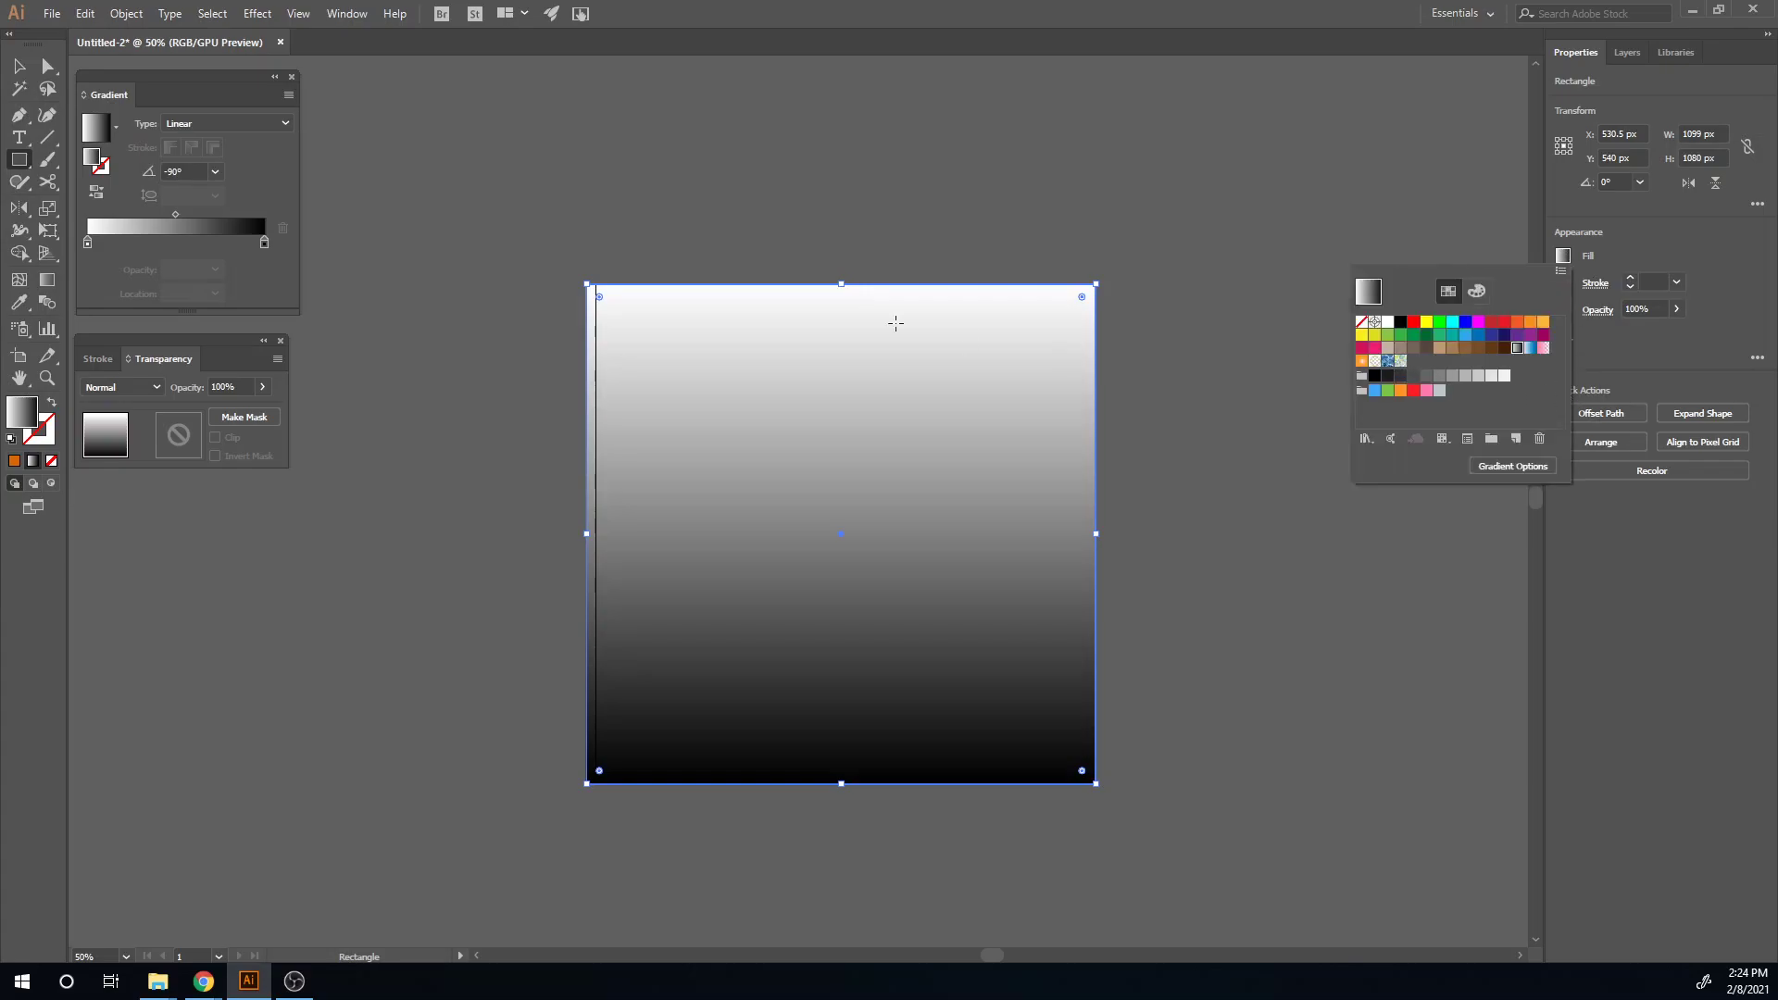
click(1491, 347)
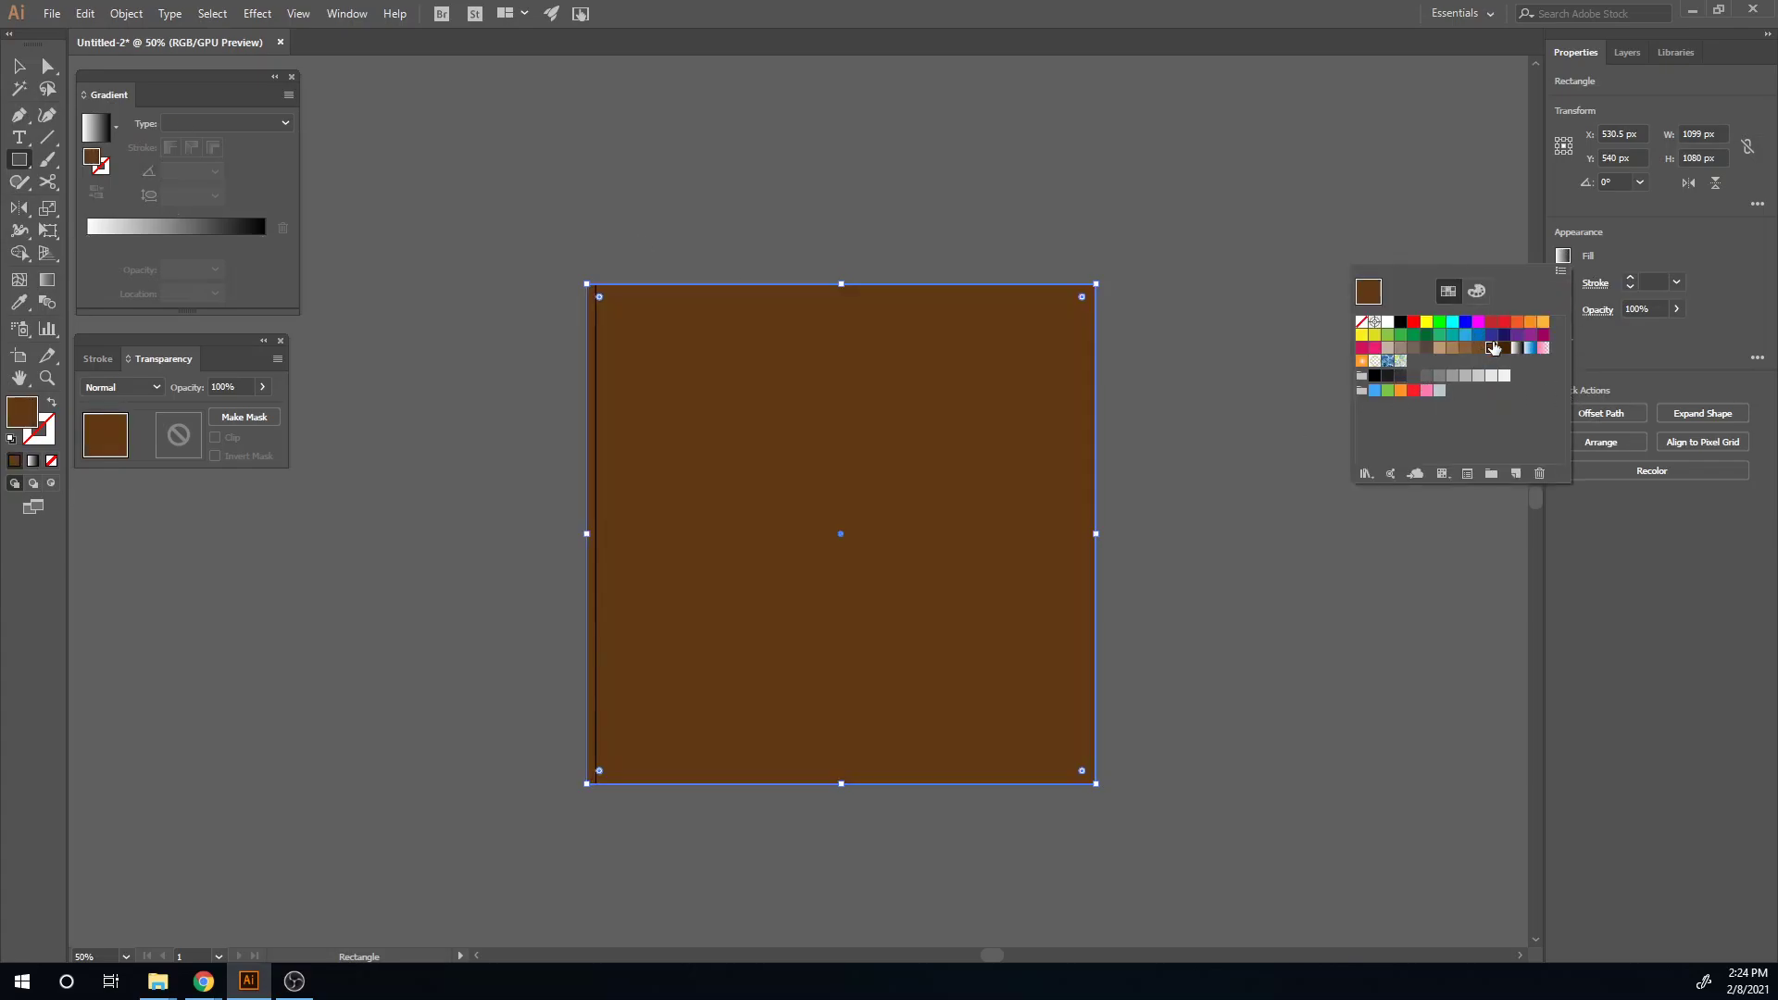
click(1478, 336)
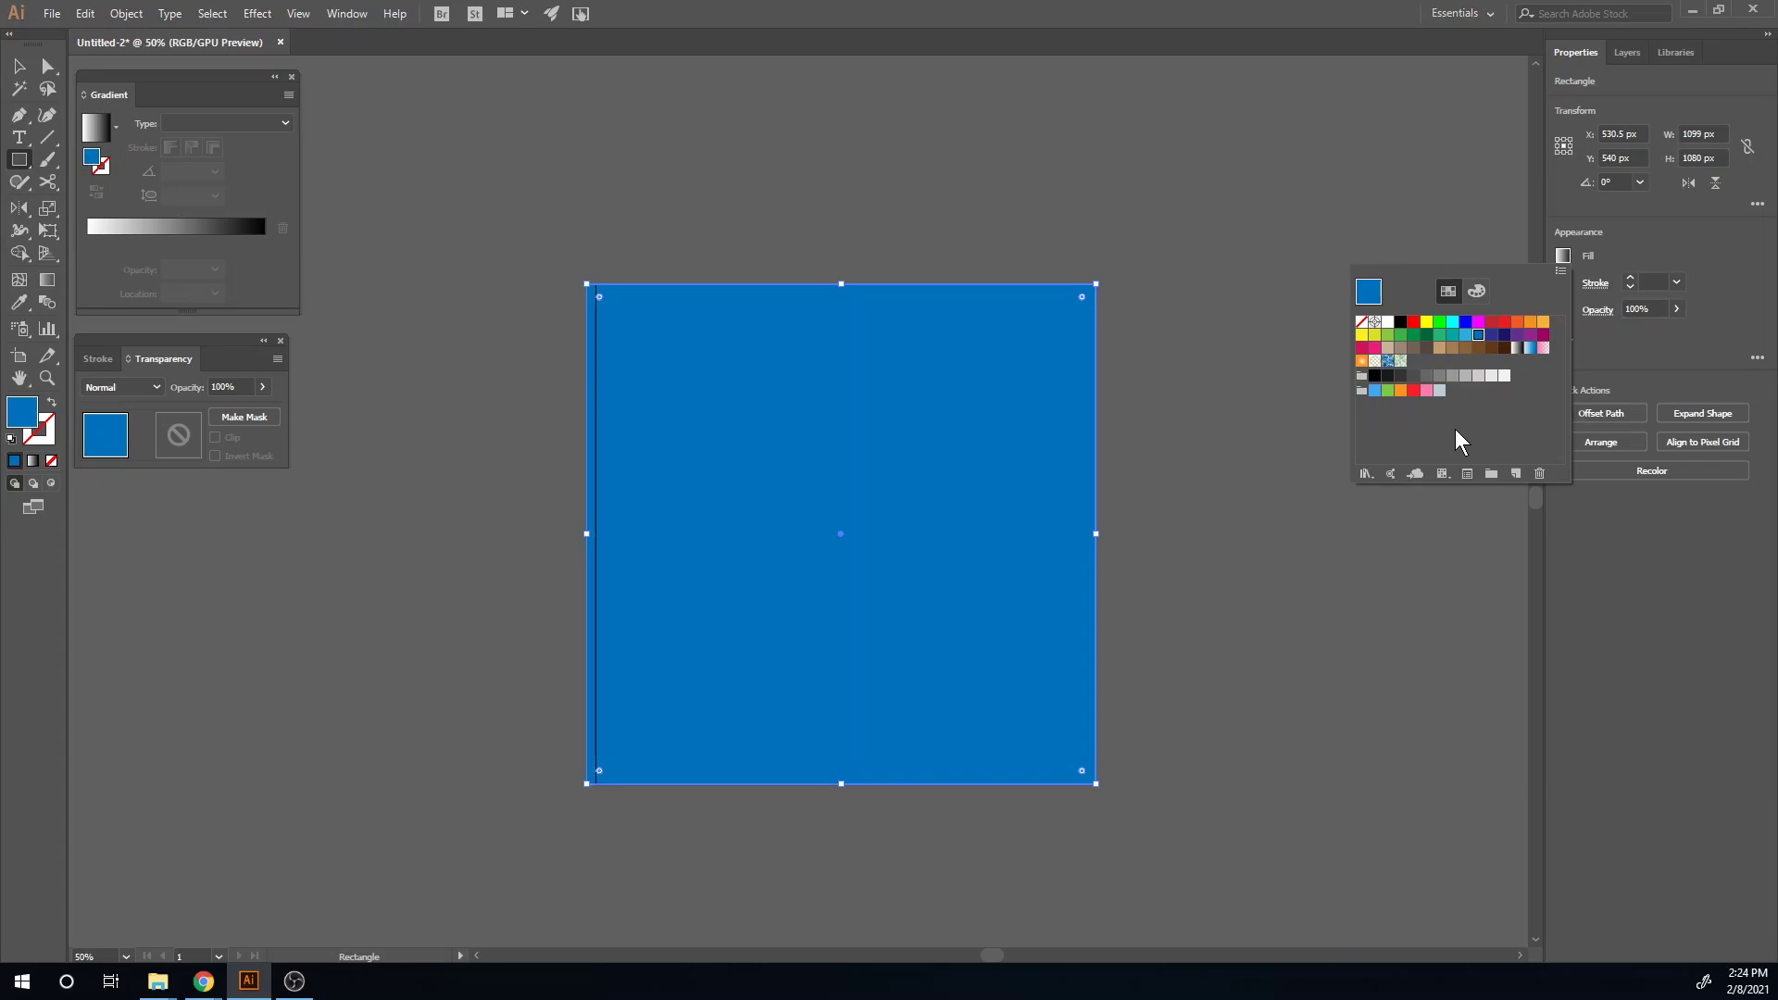
- Darken the rectangle's blue fill to about 31% brightness in HSB mode and send it behind the lettering
click(1474, 292)
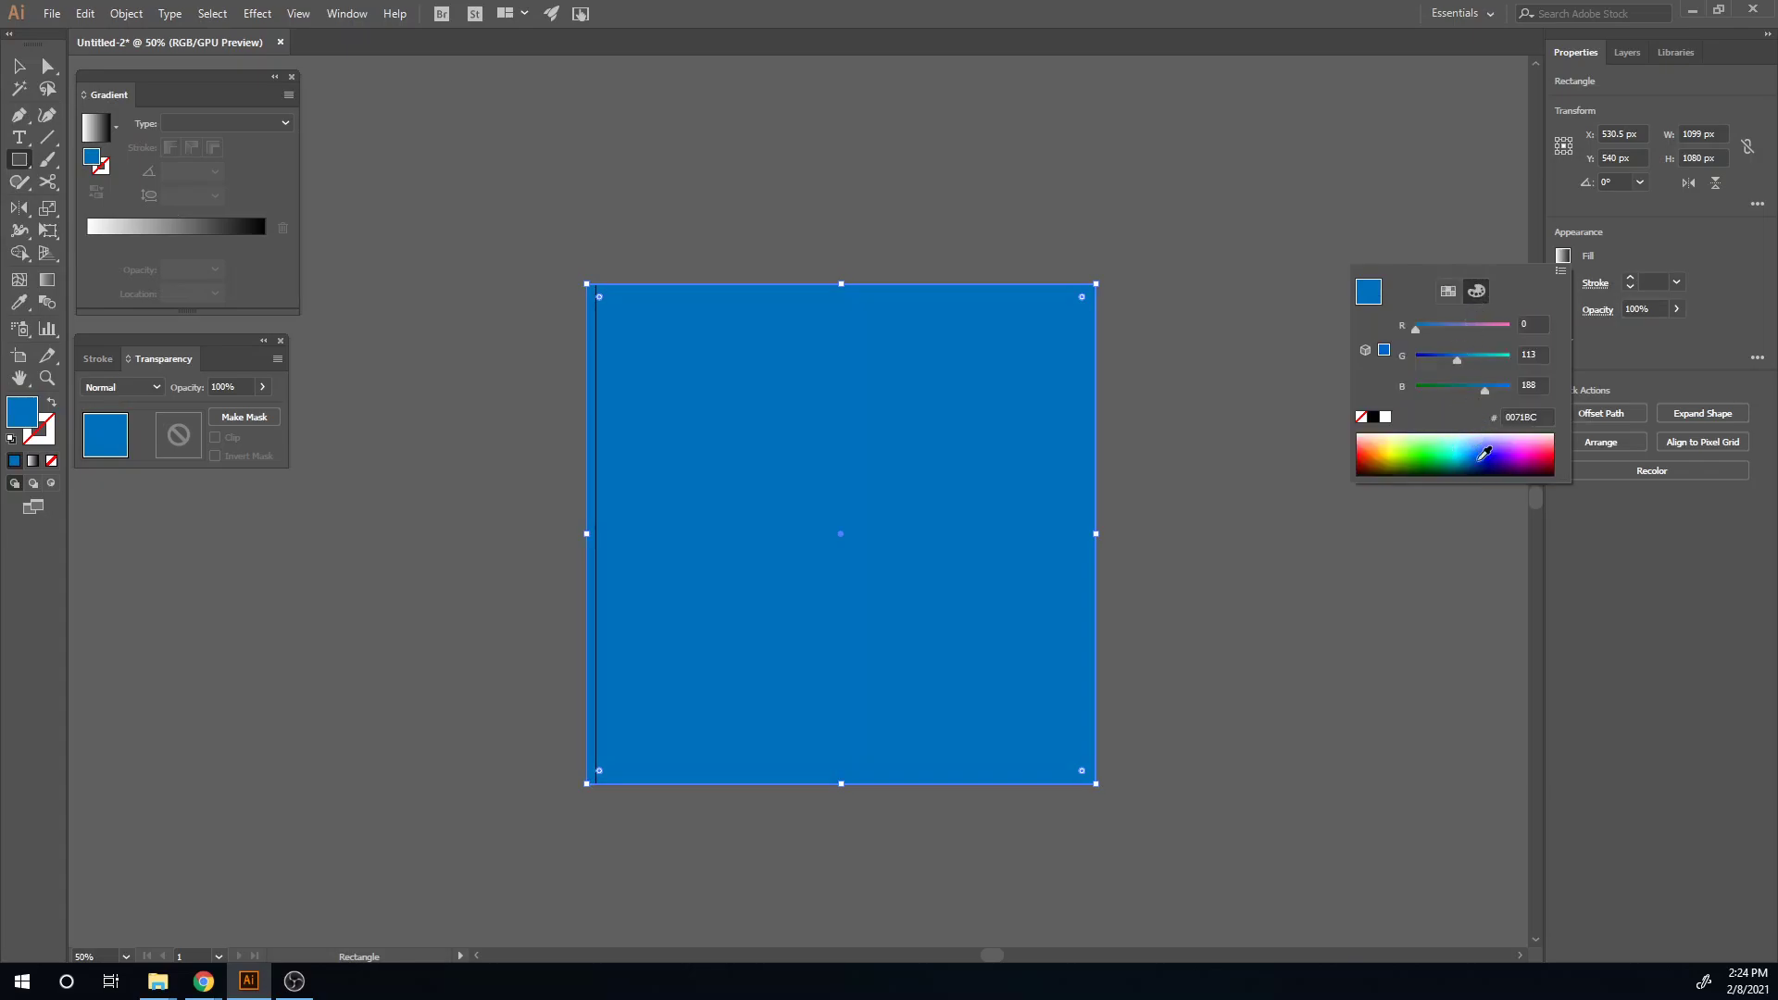
click(1561, 271)
click(1607, 315)
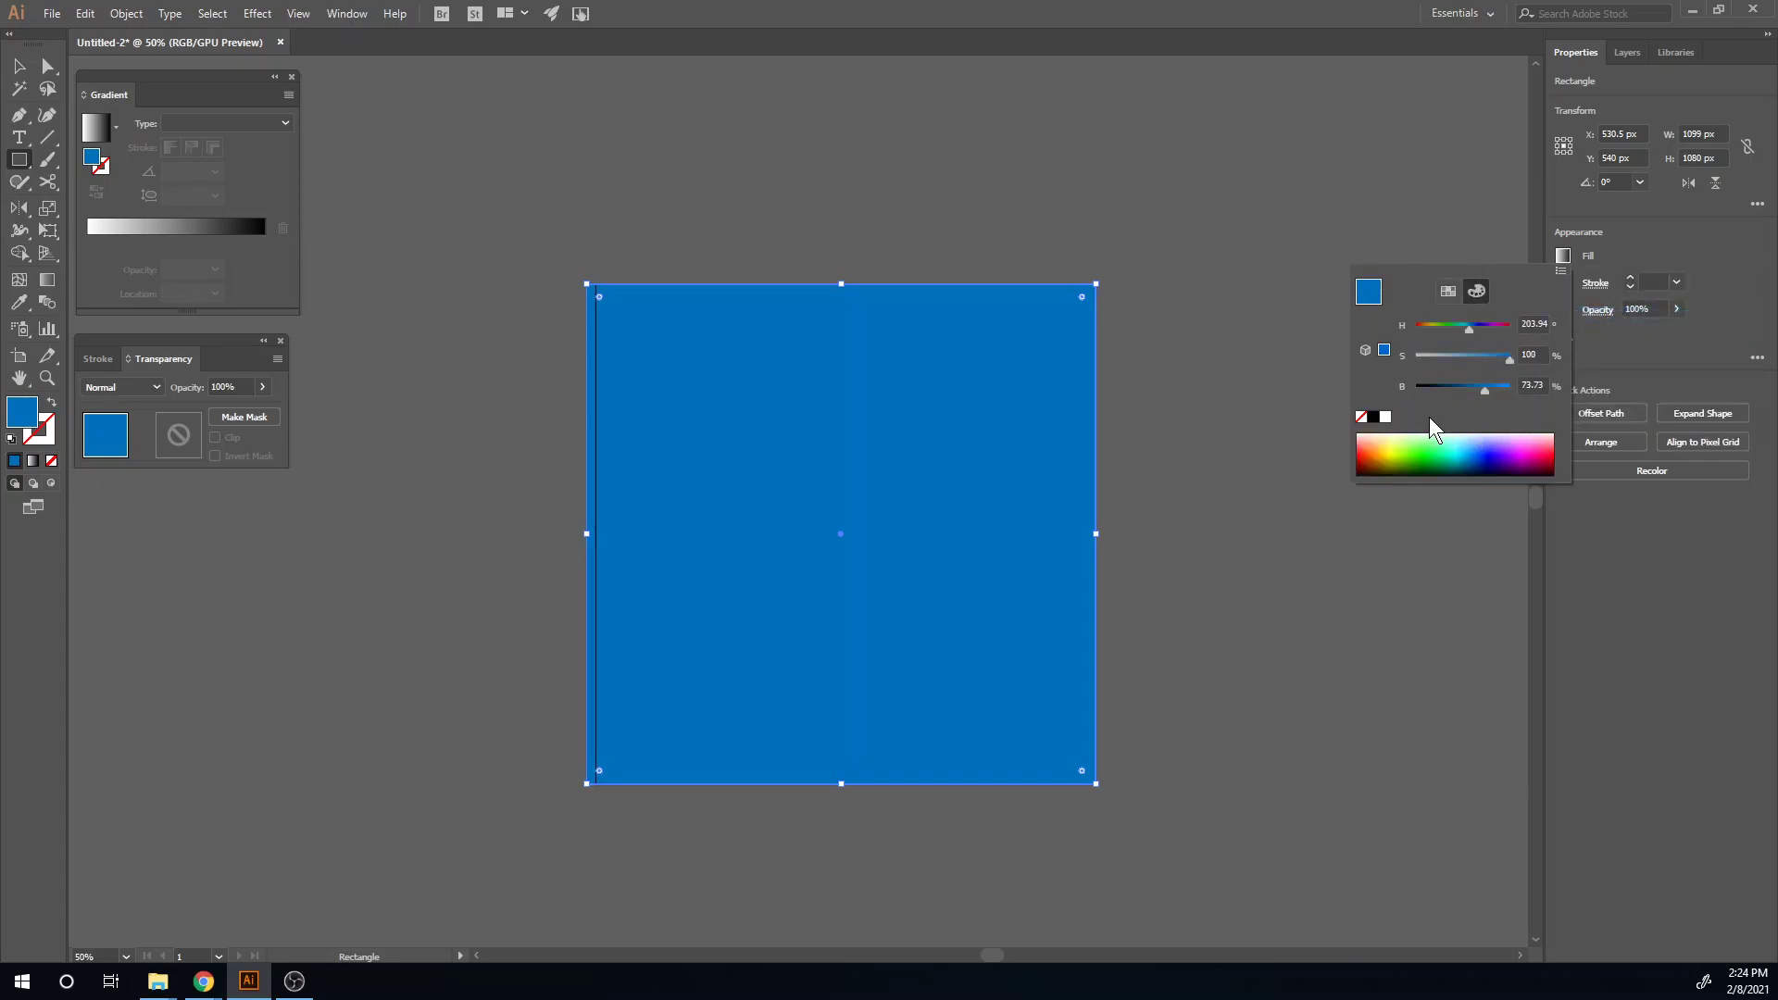
click(1444, 387)
key(v)
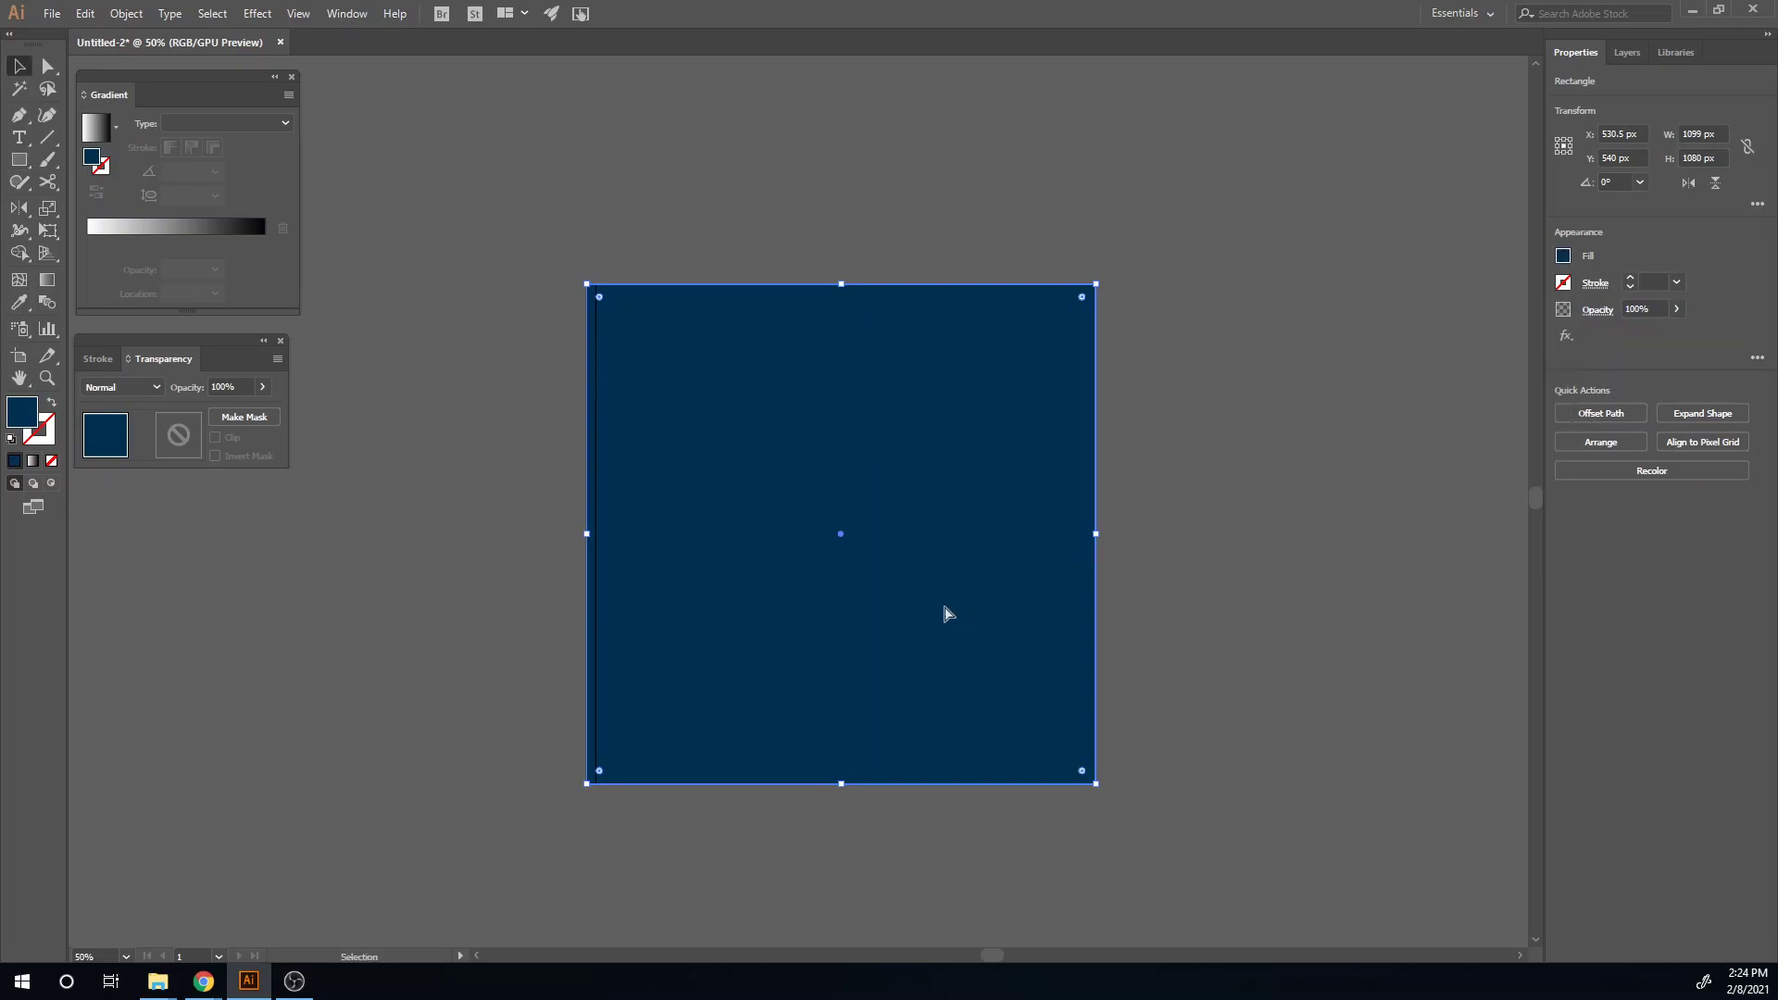
key(ctrl+shift+bracketleft)
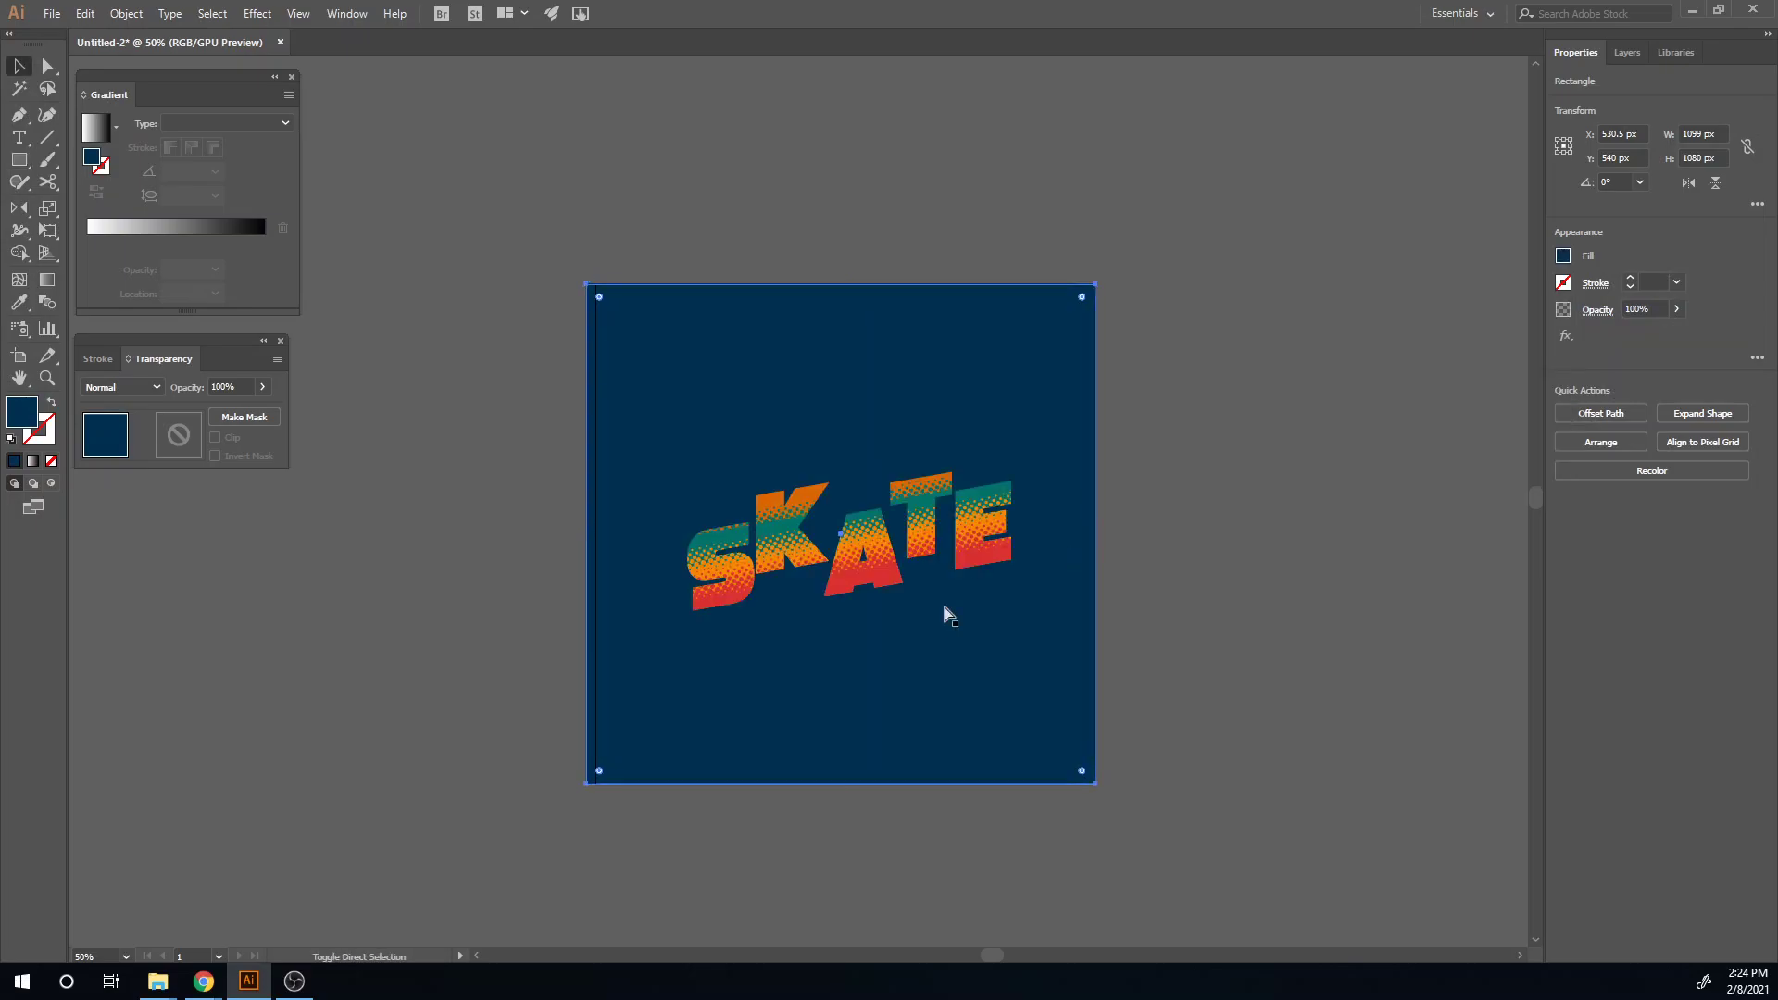
click(1297, 711)
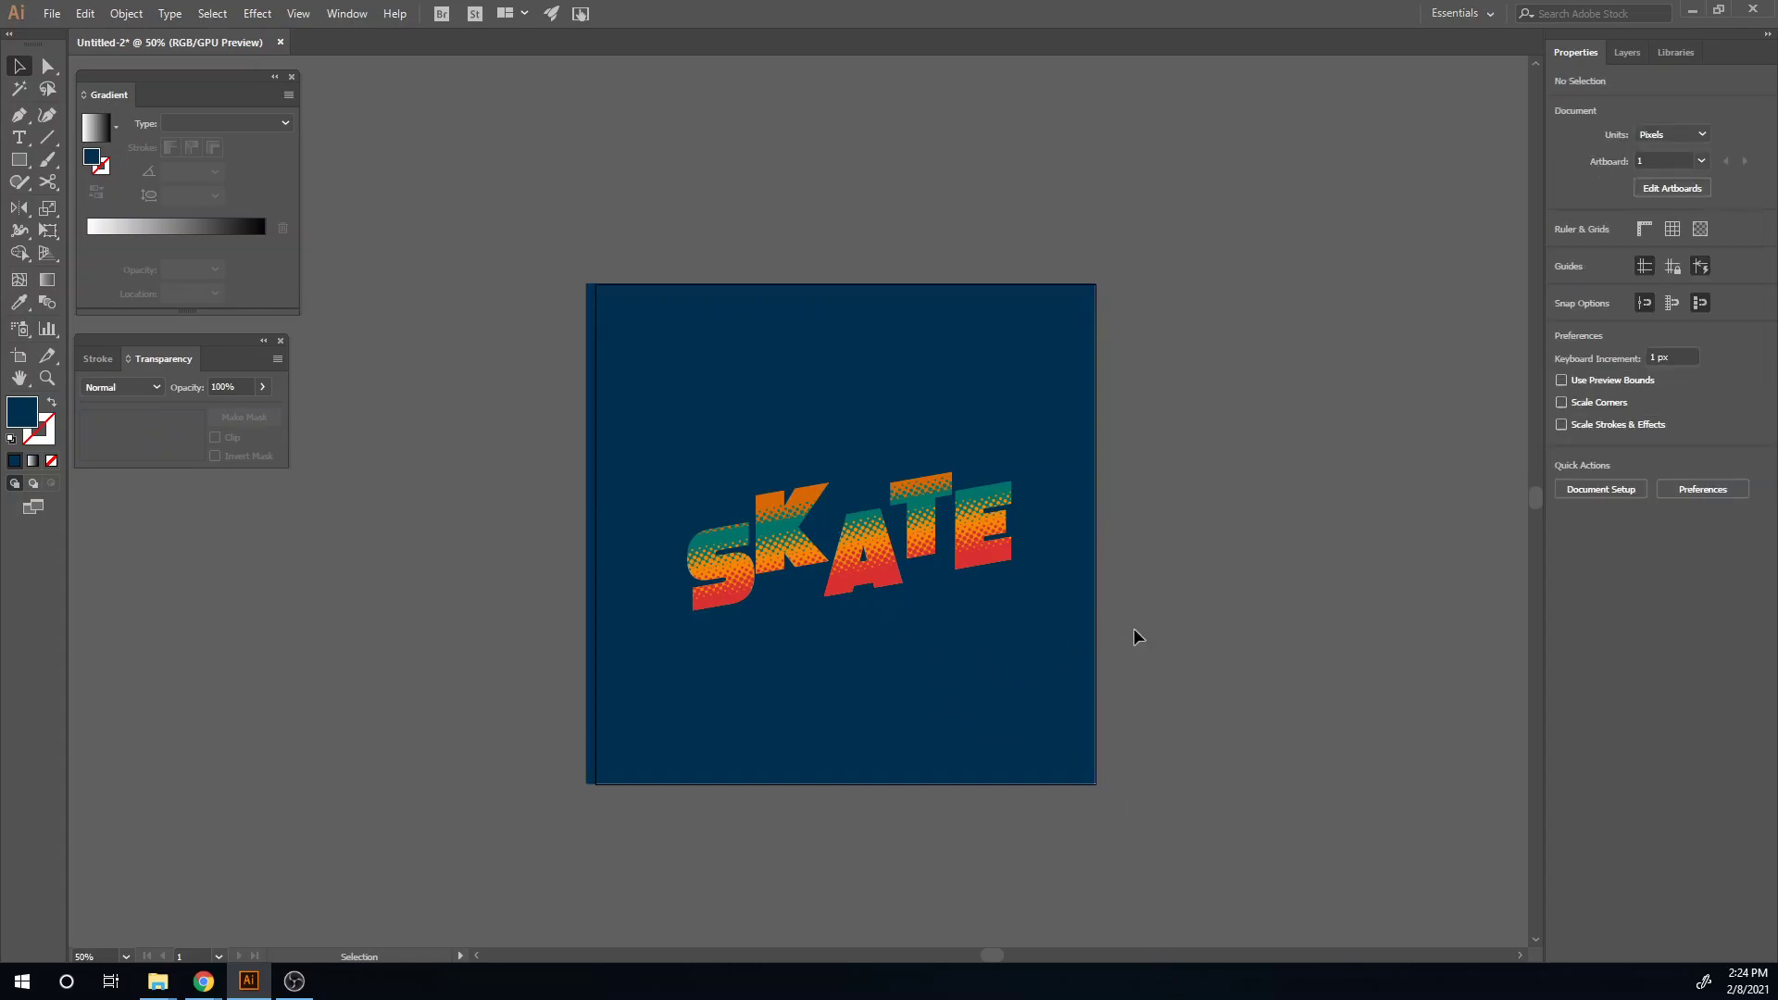
- Select the SKATE lettering without the background and enlarge it proportionally about its centre
drag(1197, 676, 623, 492)
shift+click(880, 695)
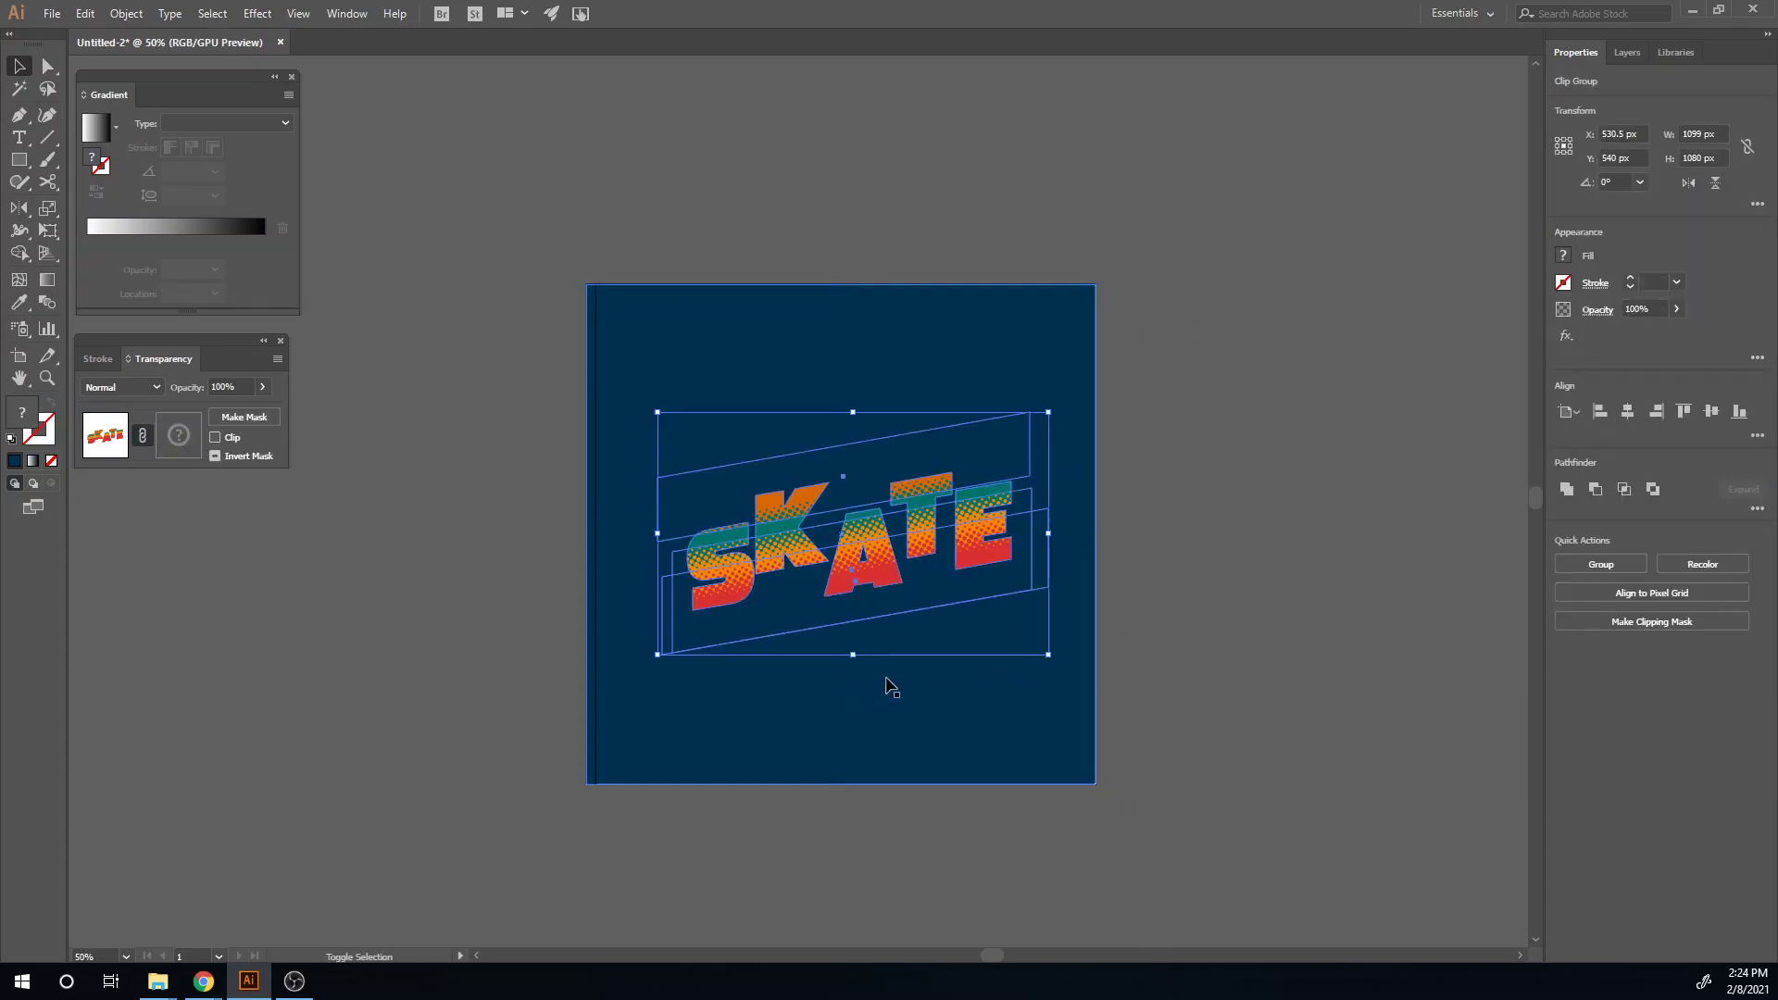
drag(1048, 655, 1098, 721)
key(ctrl+shift+a)
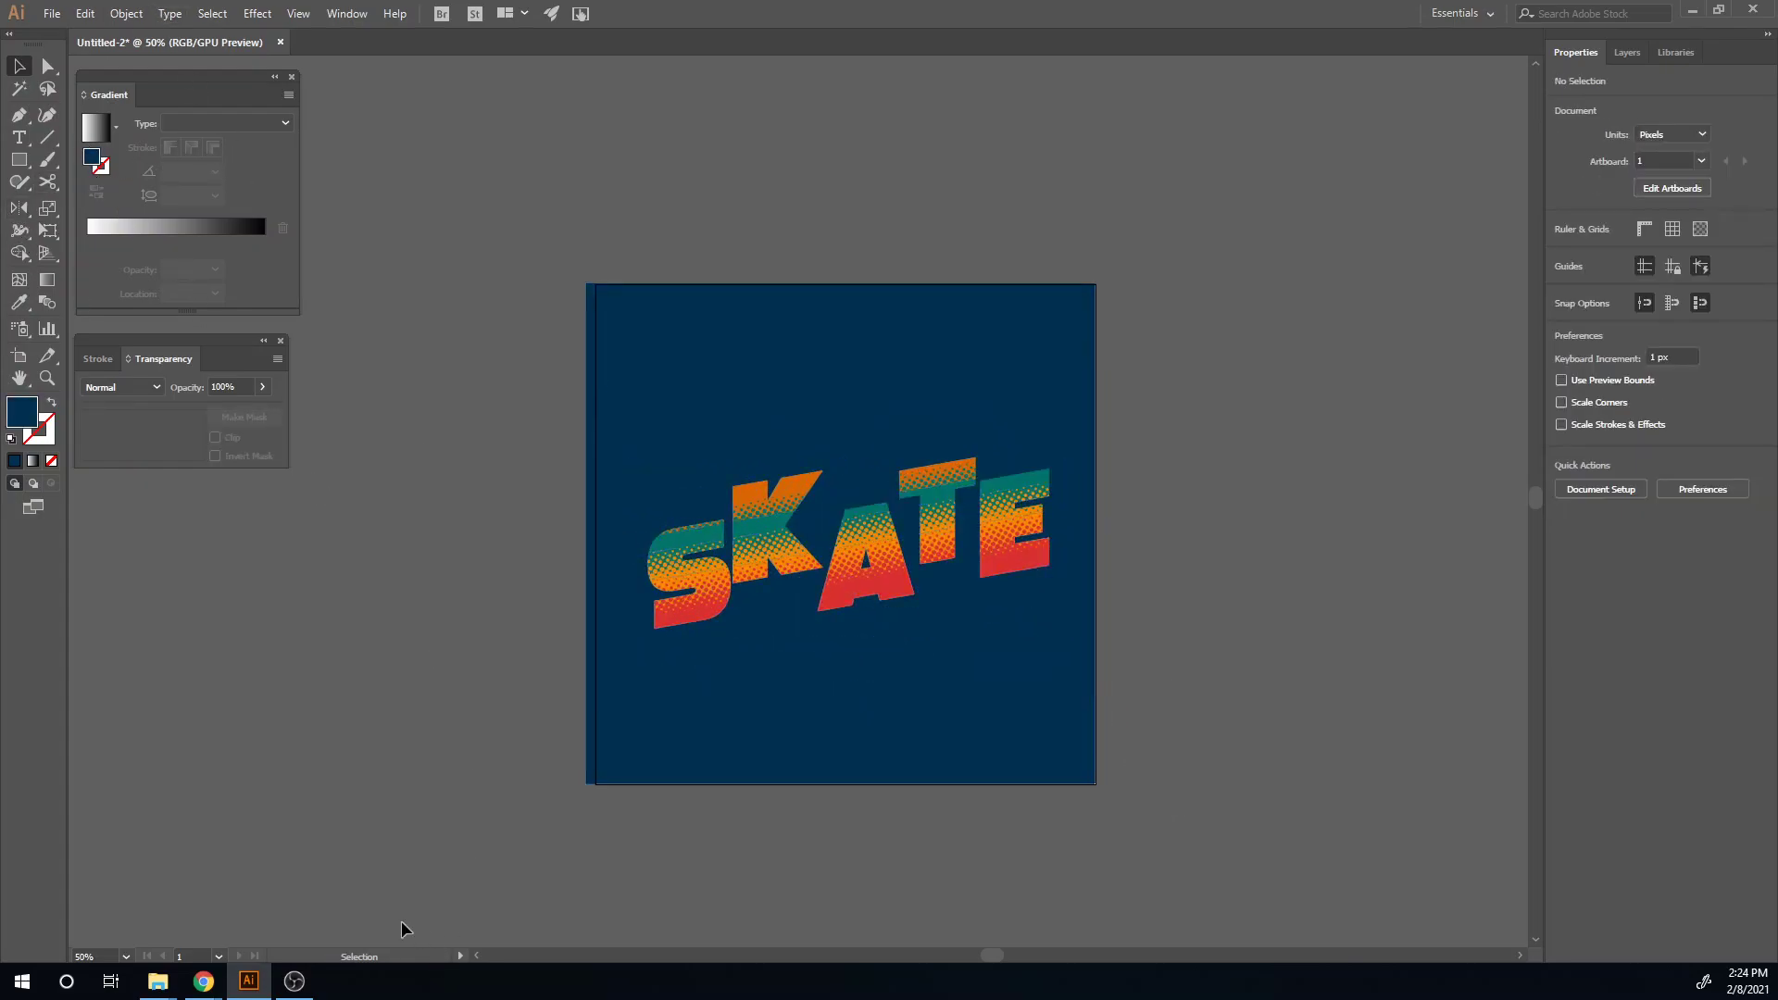
- Recolour the background rectangle to a muted dark purple with hue 285° and saturation about 46%
click(647, 738)
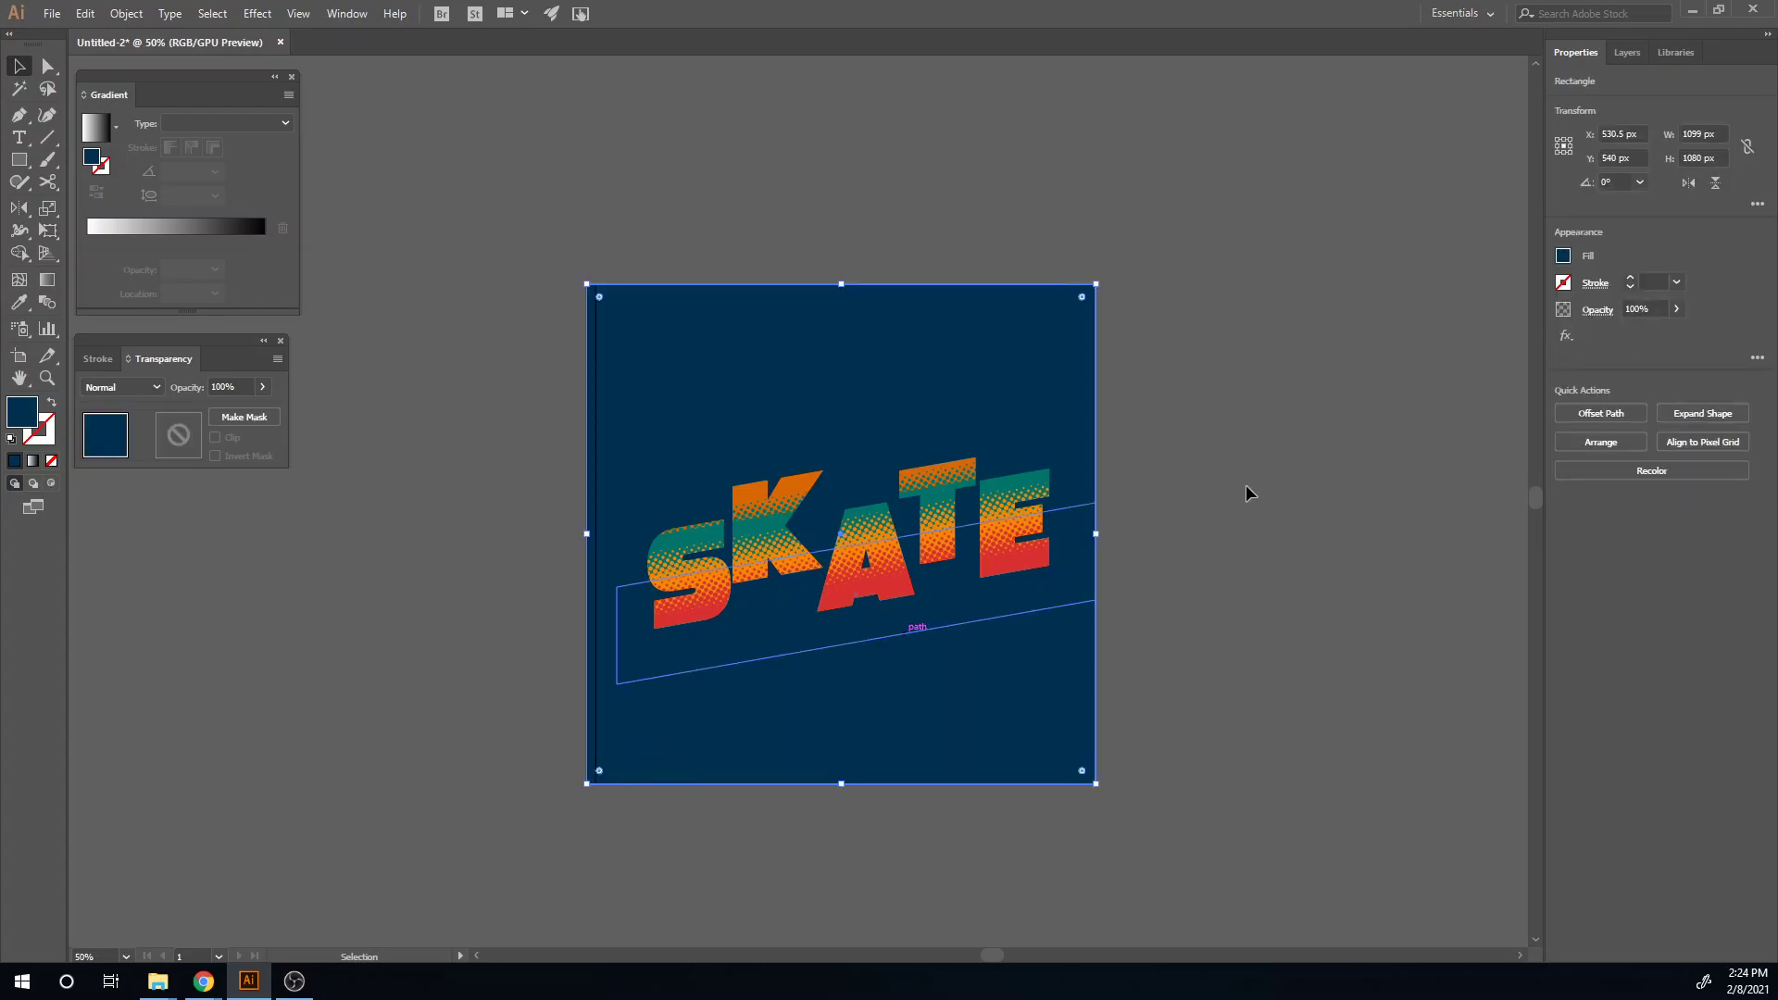
click(1563, 255)
drag(1453, 329, 1451, 326)
click(1479, 327)
click(1529, 323)
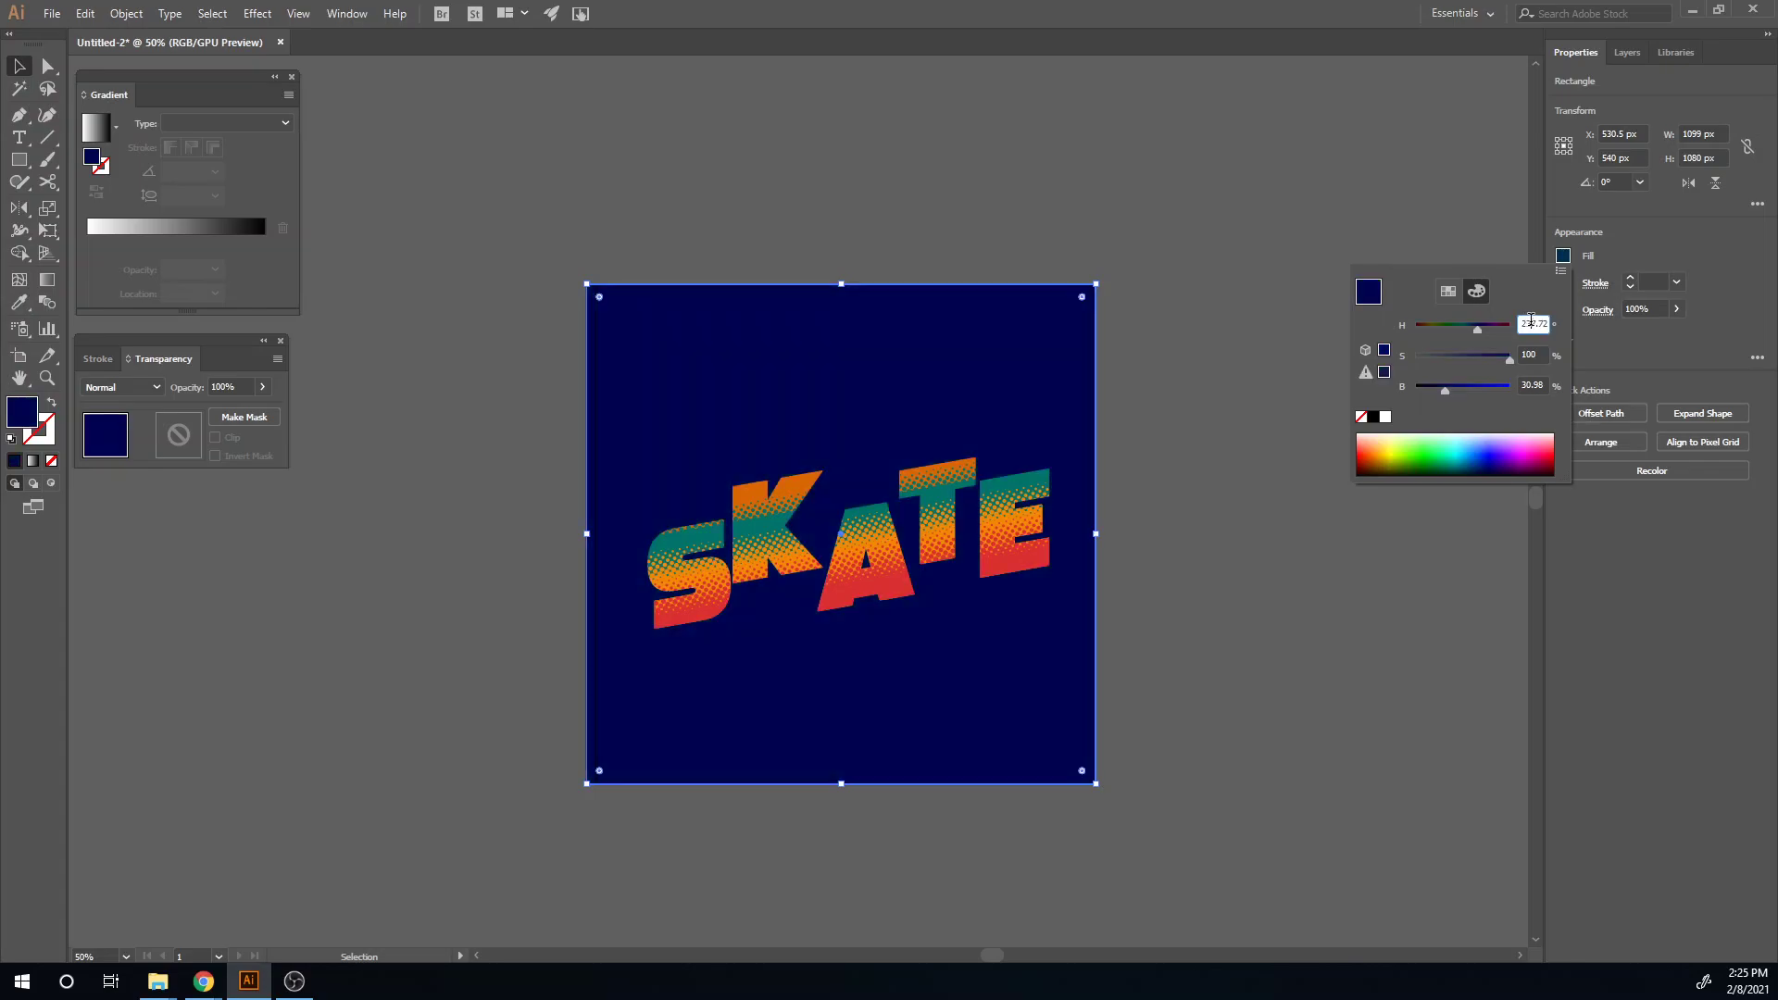
text(247)
key(Return)
click(1495, 333)
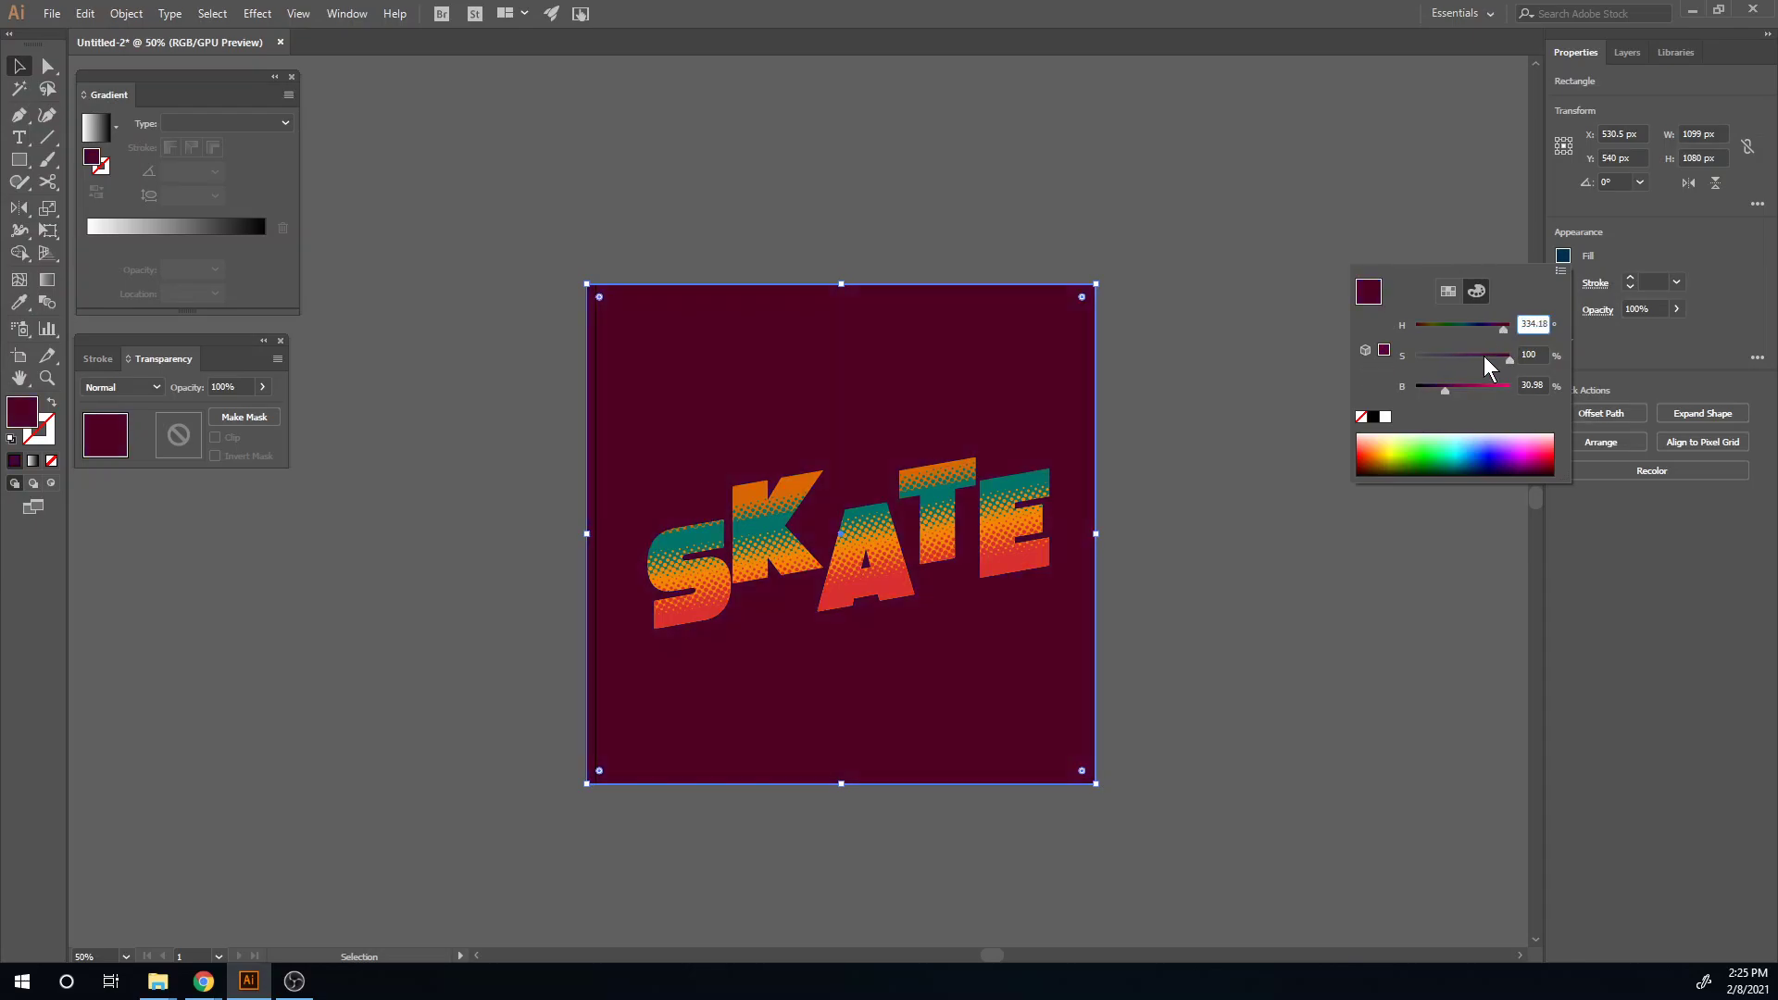
click(1486, 330)
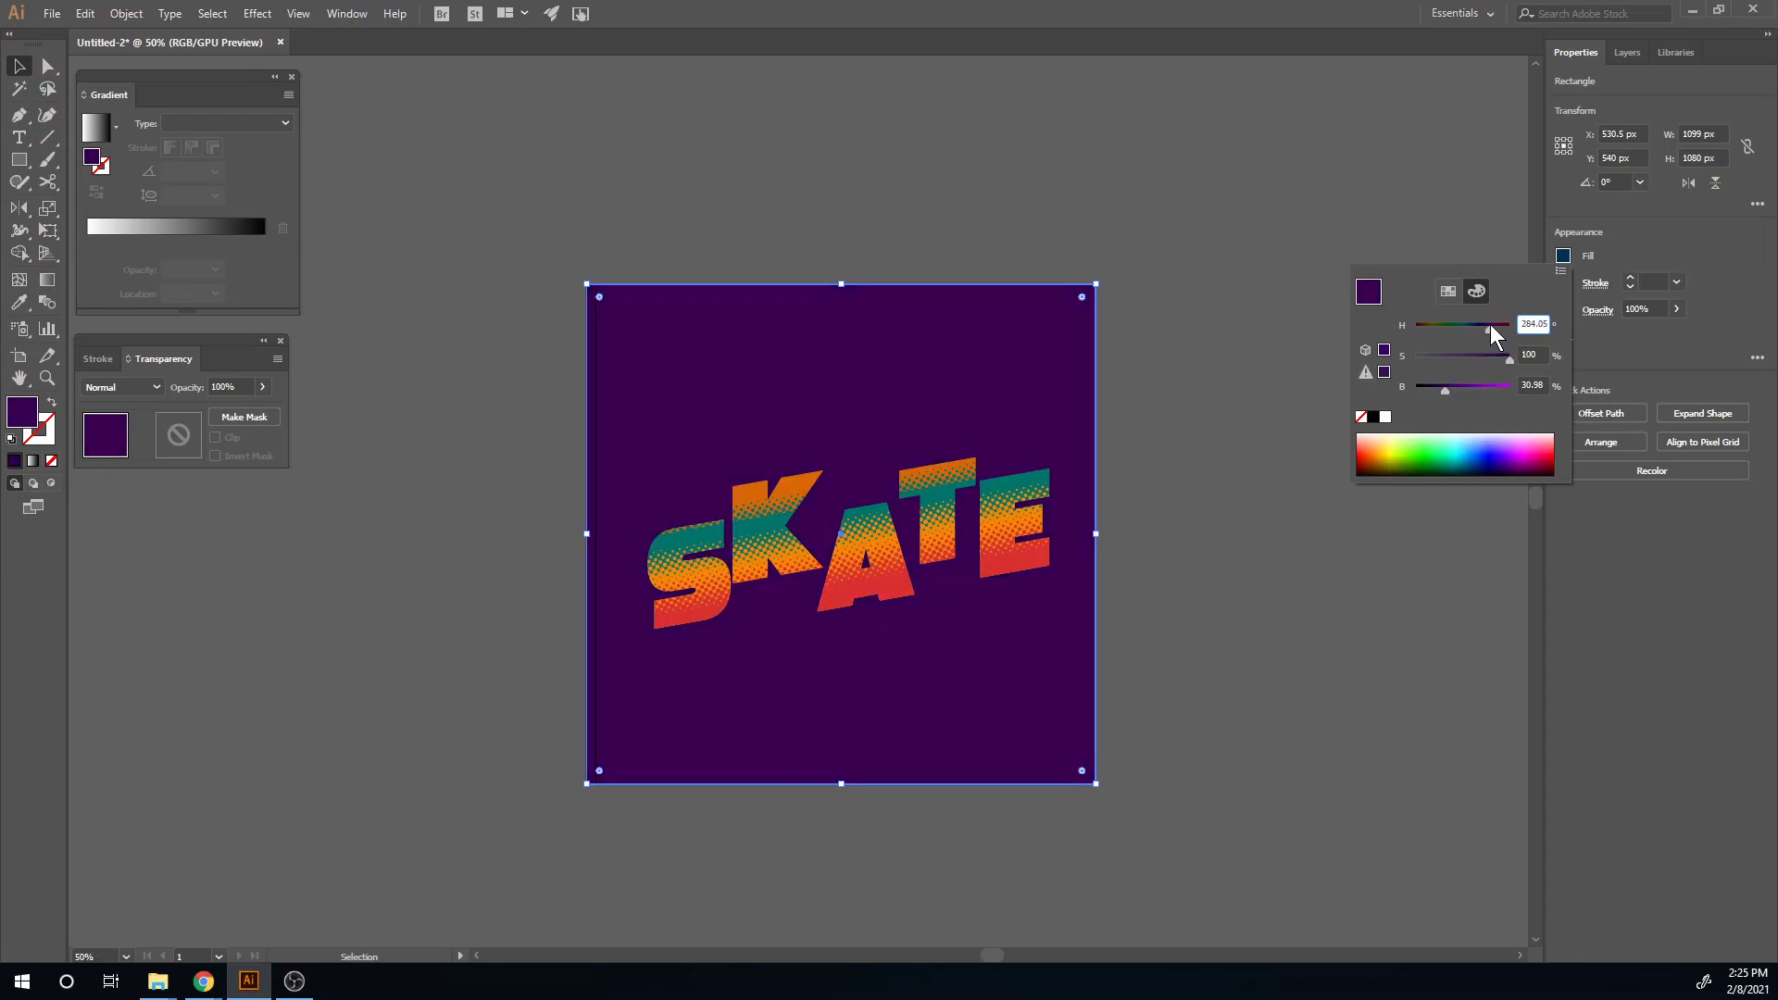
drag(1448, 357, 1465, 356)
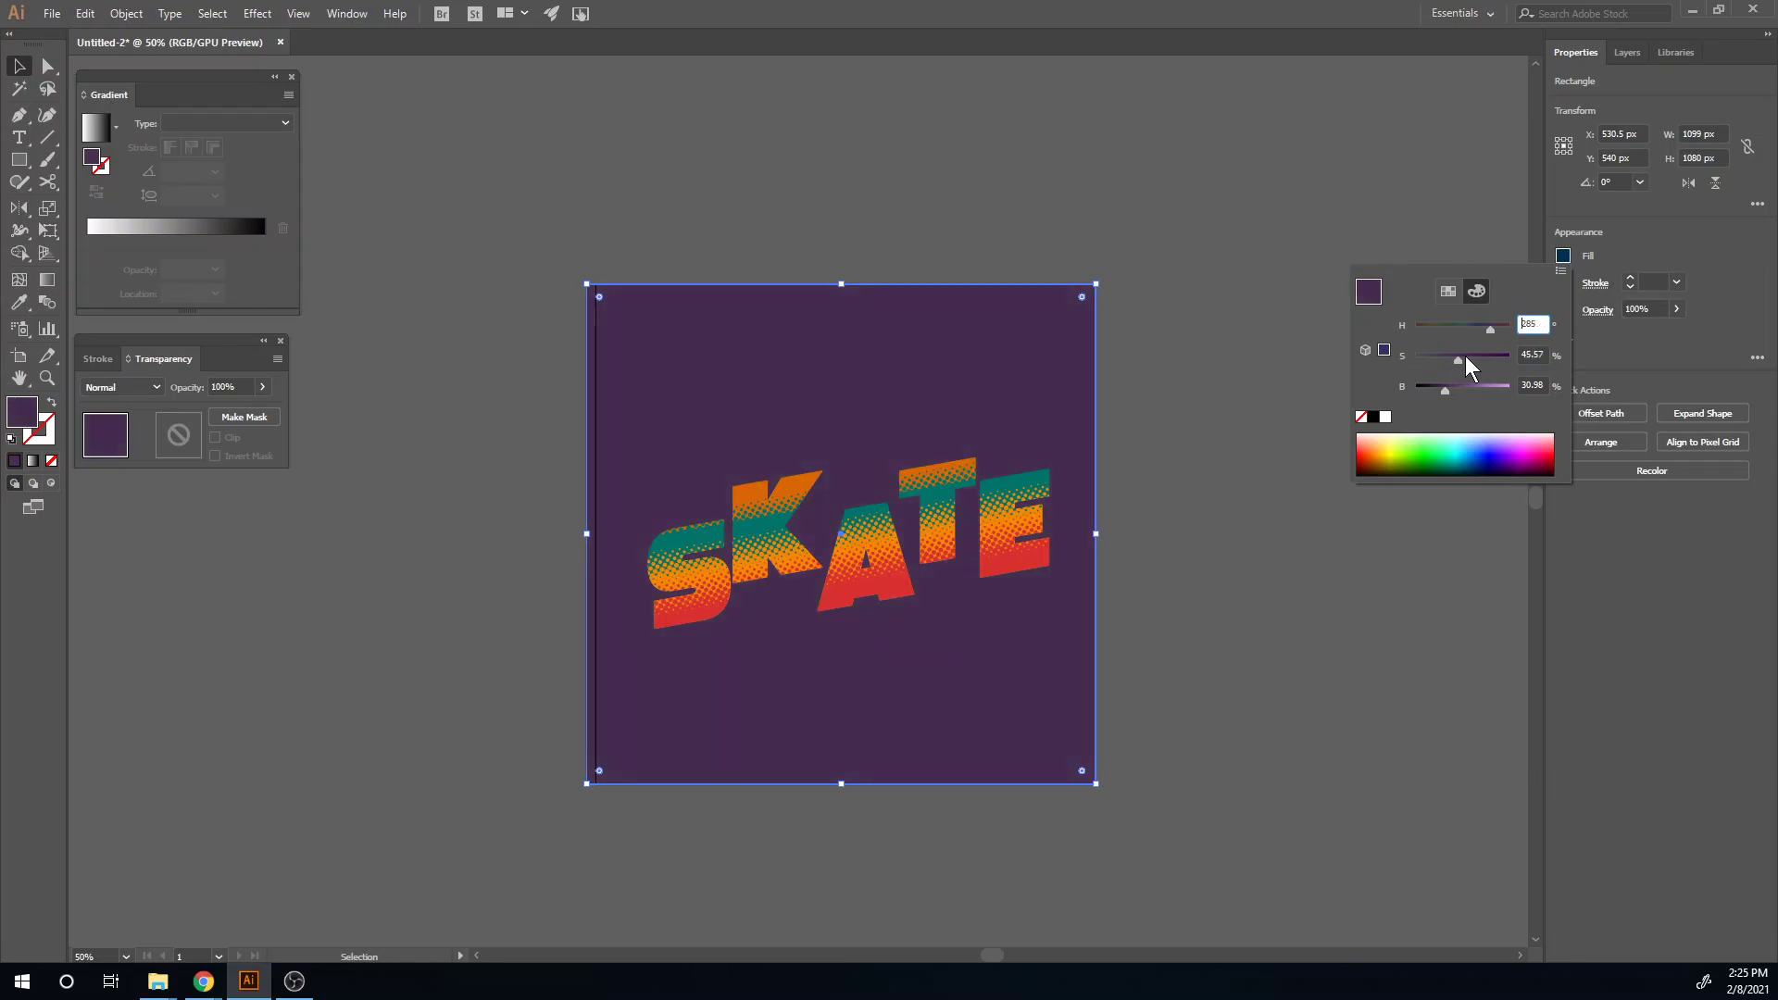
click(1208, 665)
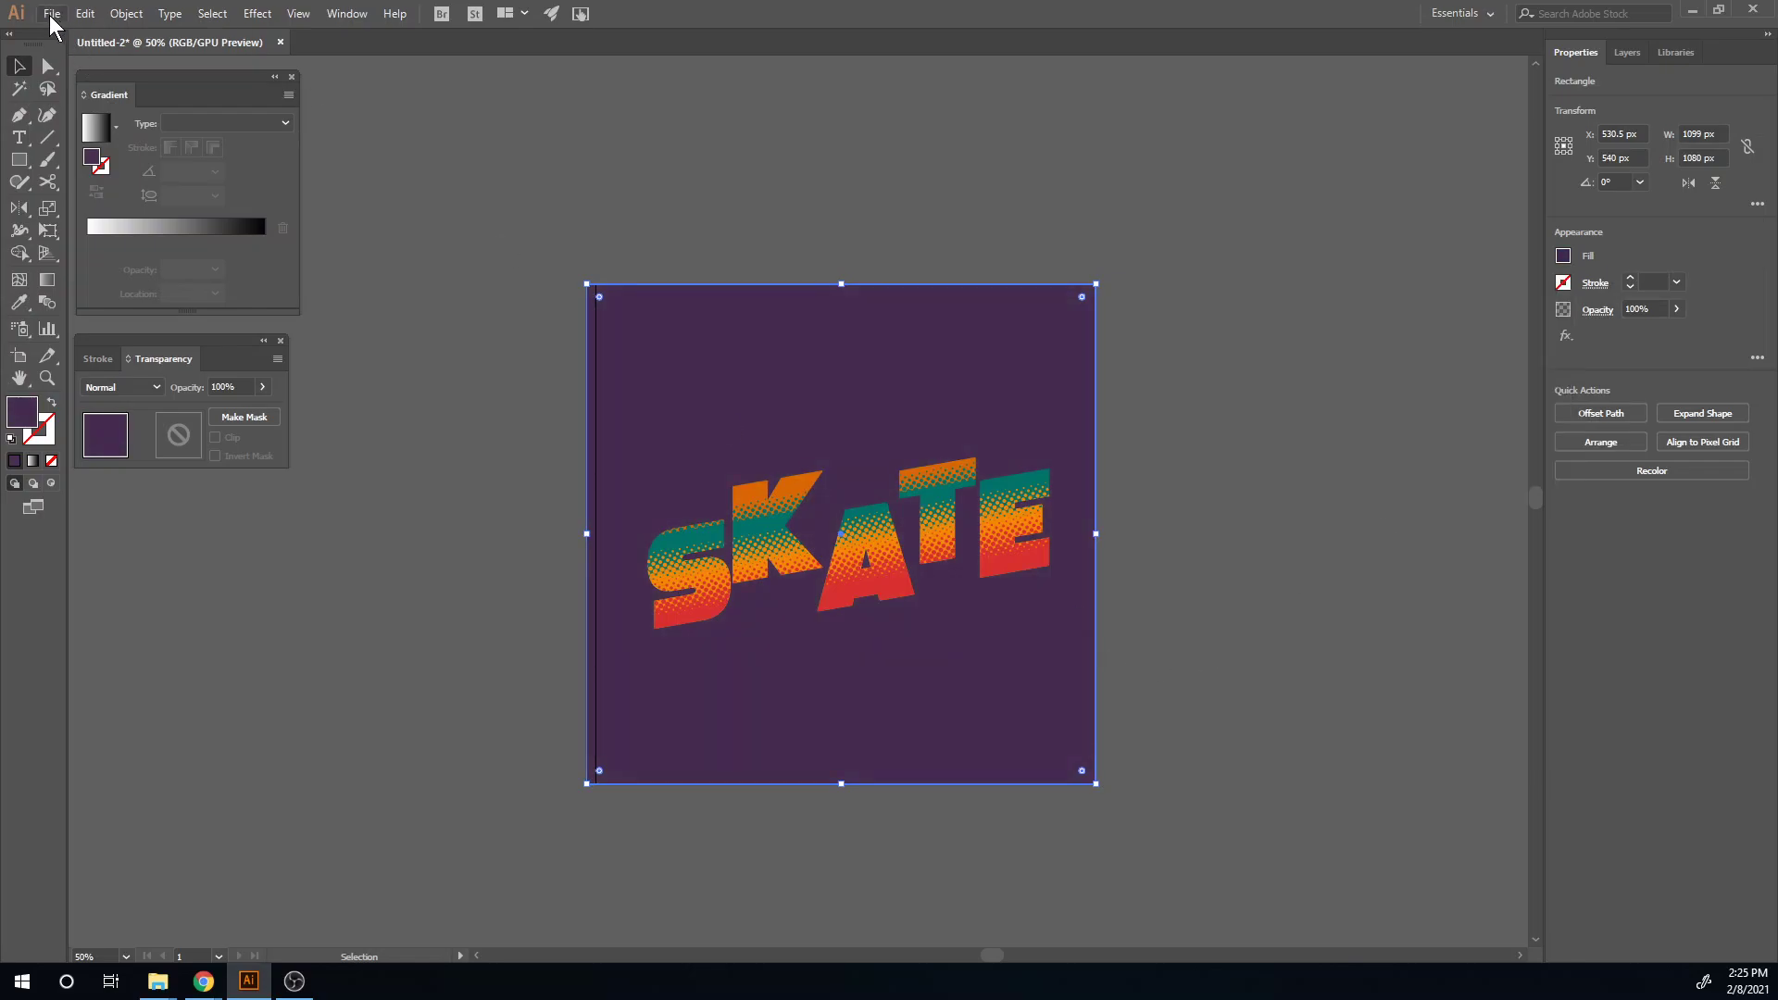